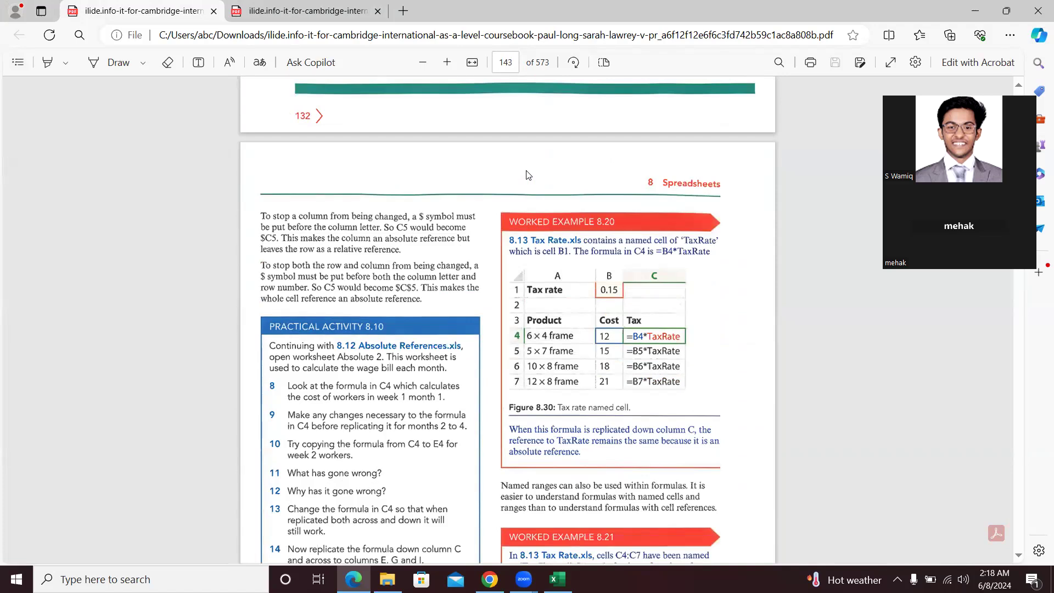
# Read Worked Examples 8.20 and 8.21 and the section on named cells and ranges in the spreadsheets chapter
pyautogui.scroll(-2, 527, 175)
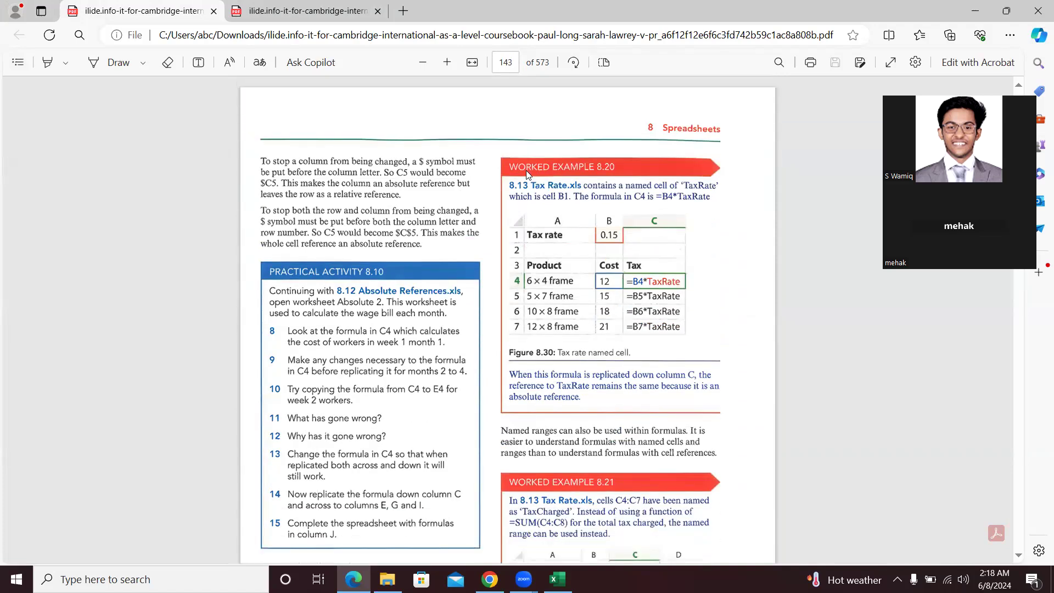
pyautogui.scroll(-1, 526, 171)
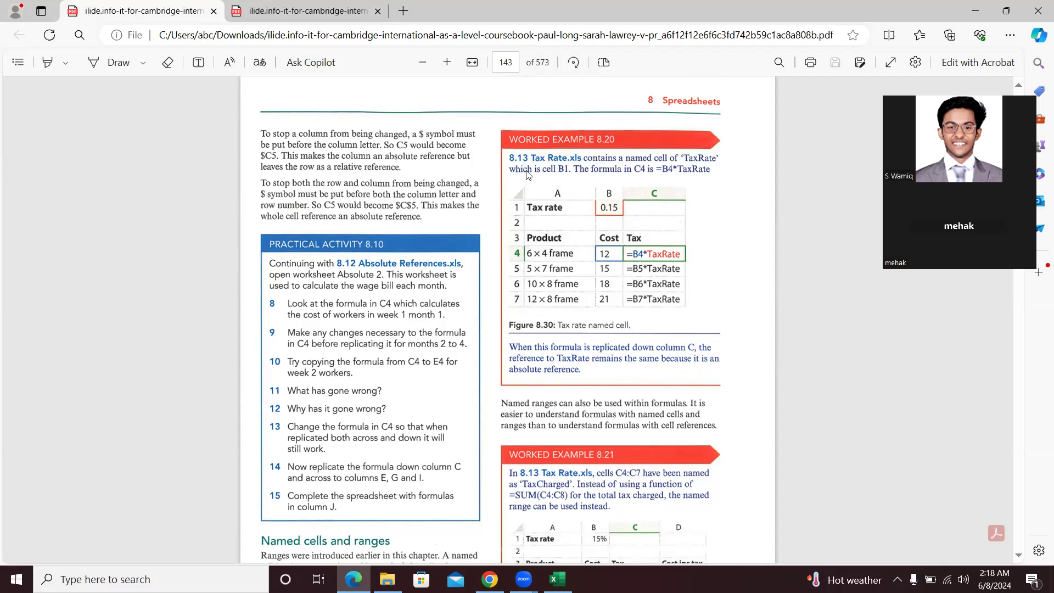
pyautogui.scroll(-4, 527, 175)
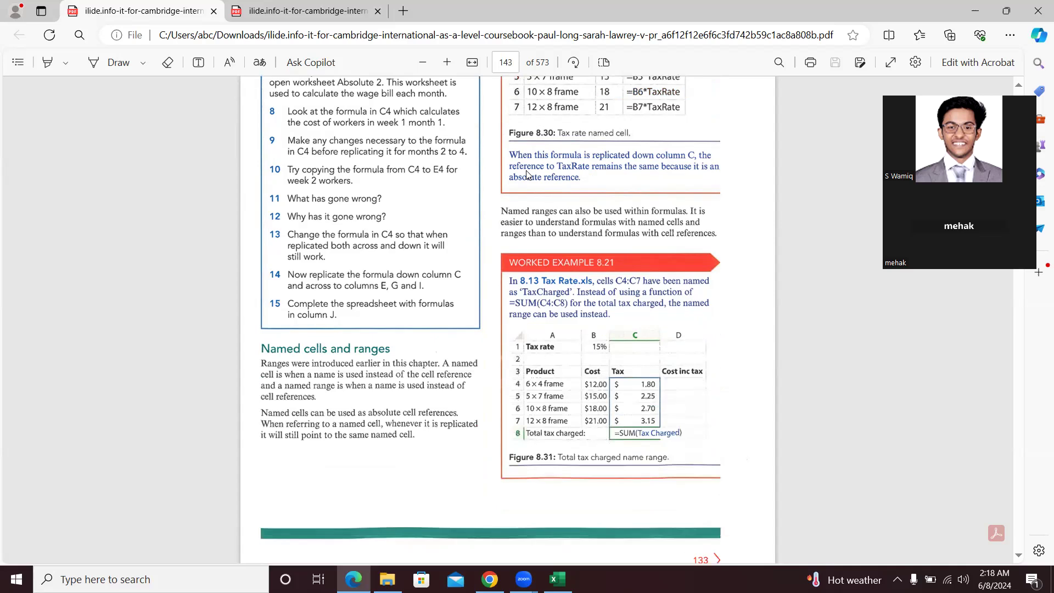
pyautogui.scroll(-2, 527, 174)
pyautogui.scroll(-5, 527, 175)
pyautogui.scroll(1, 527, 175)
pyautogui.scroll(-3, 527, 174)
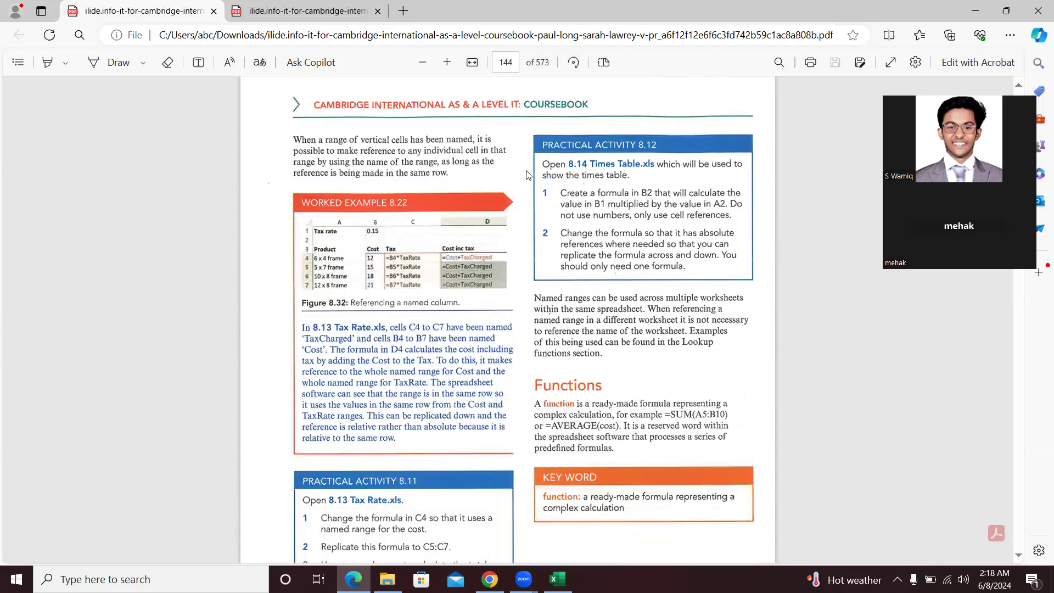
pyautogui.scroll(8, 527, 174)
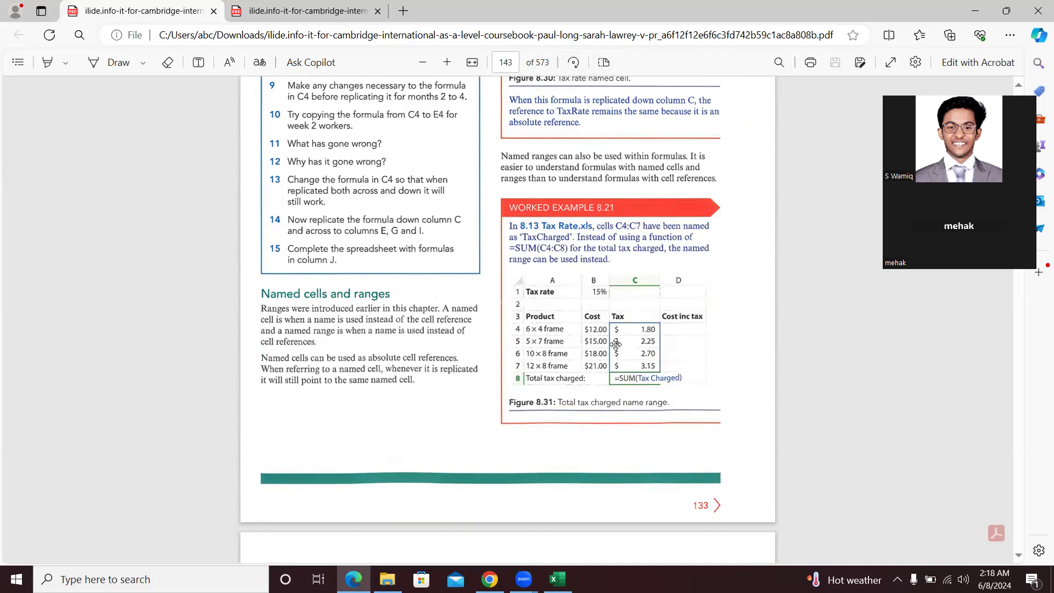
pyautogui.press('XF86MonBrightnessDown')
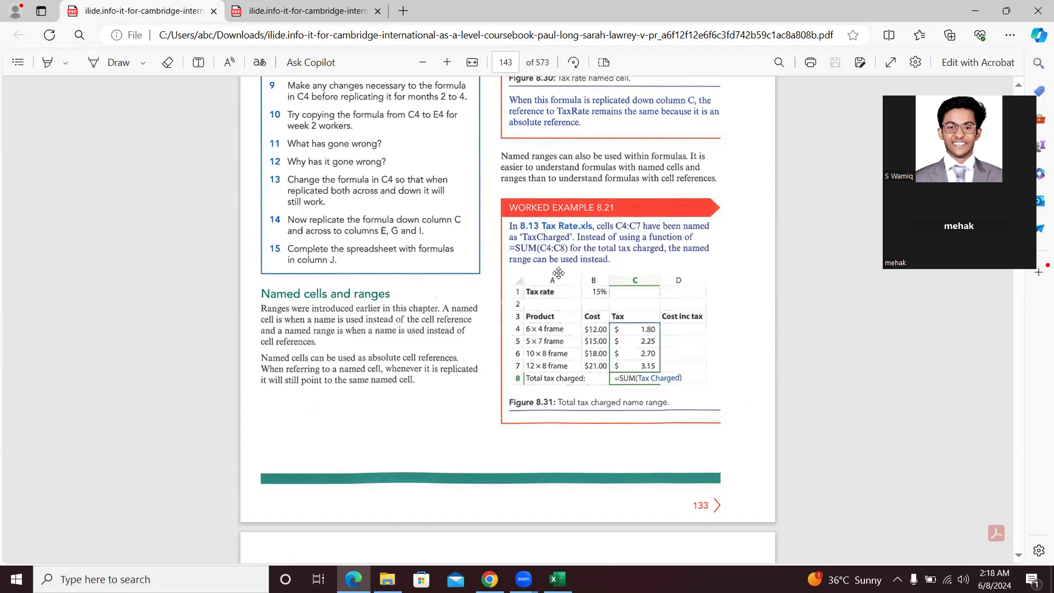
pyautogui.scroll(4, 559, 272)
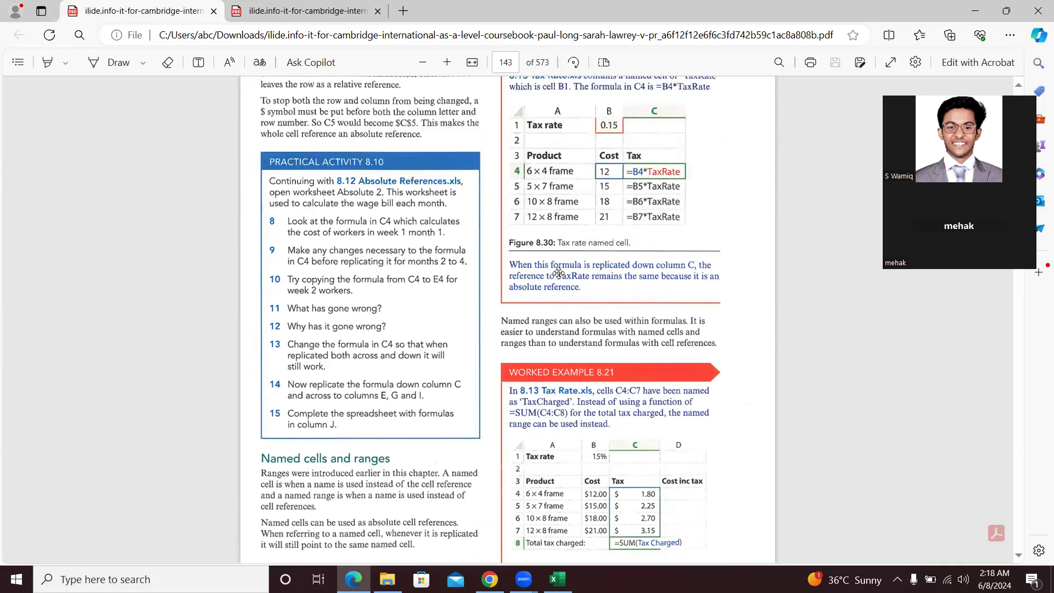
pyautogui.scroll(2, 558, 273)
pyautogui.scroll(-5, 558, 272)
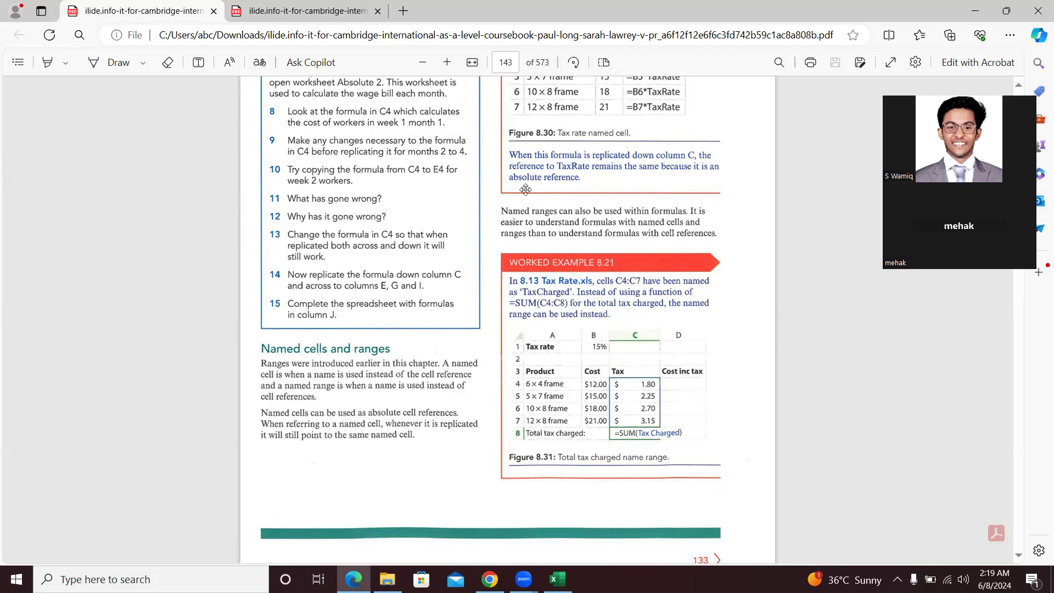
pyautogui.scroll(4, 525, 189)
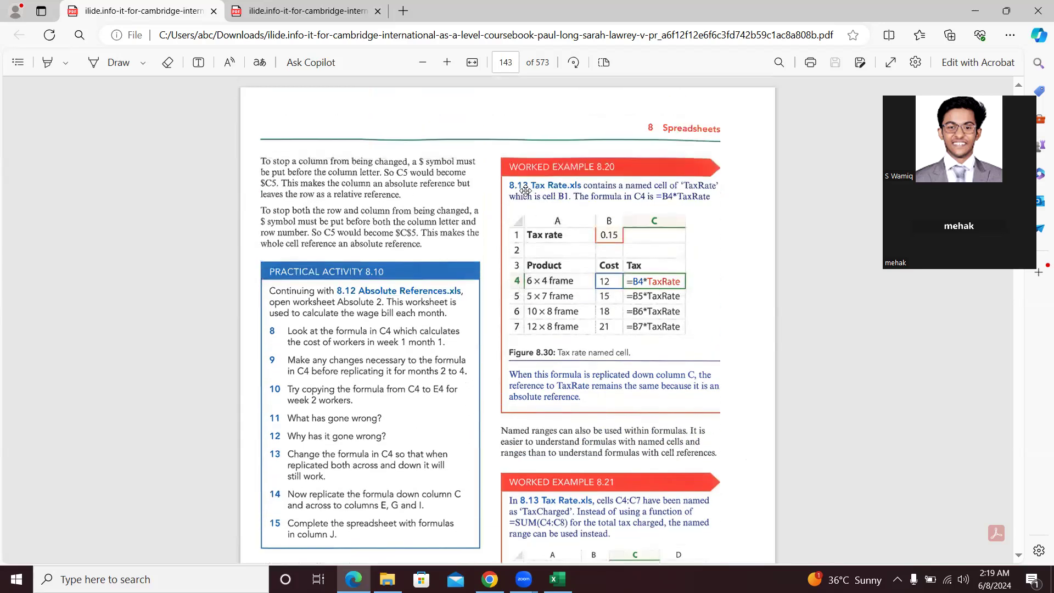
pyautogui.scroll(-5, 525, 190)
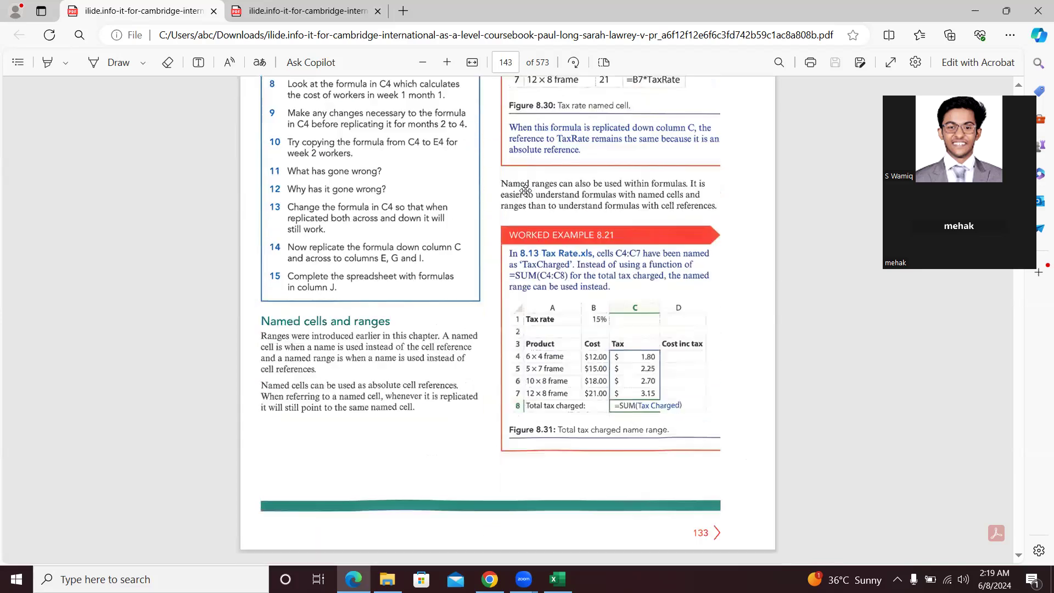
# Read Worked Example 8.22, Practical Activities 8.11 and 8.12, the functions section and the summary functions in Table 8.2
pyautogui.scroll(-5, 526, 189)
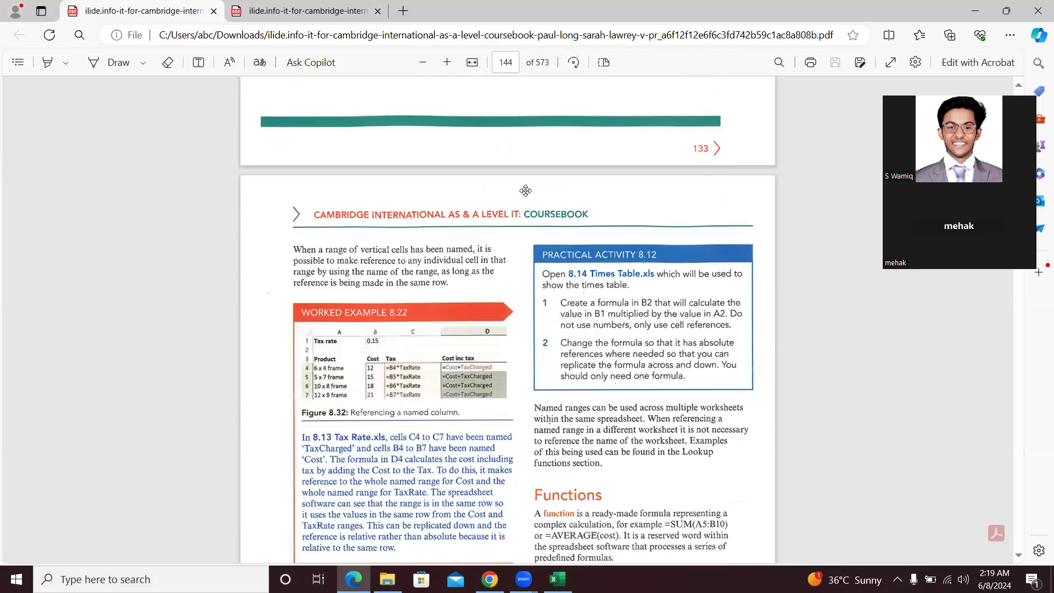
pyautogui.scroll(-1, 525, 191)
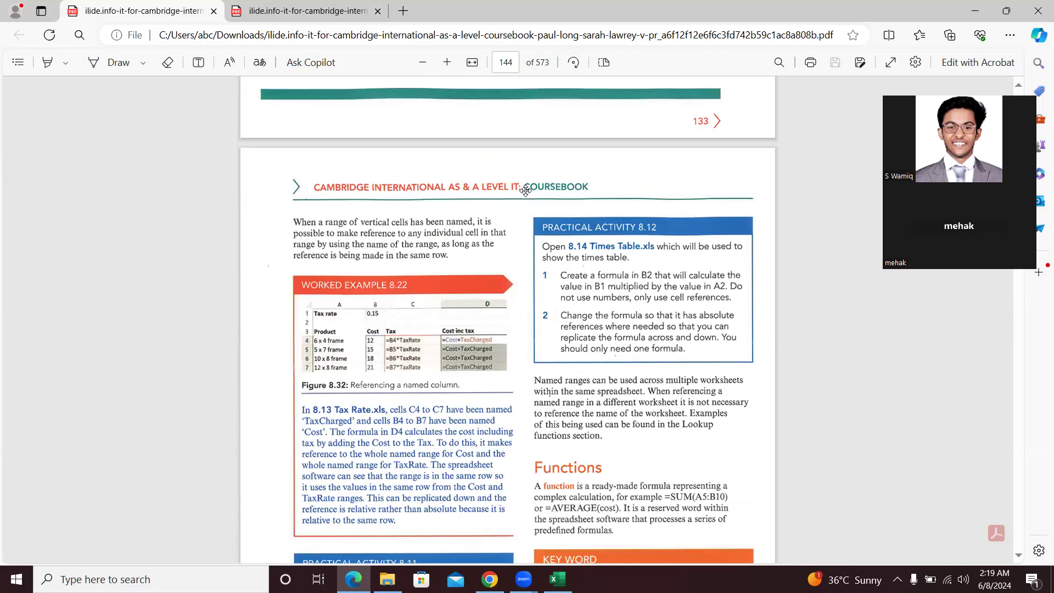
pyautogui.scroll(-1, 526, 191)
pyautogui.scroll(-5, 525, 191)
pyautogui.scroll(2, 526, 190)
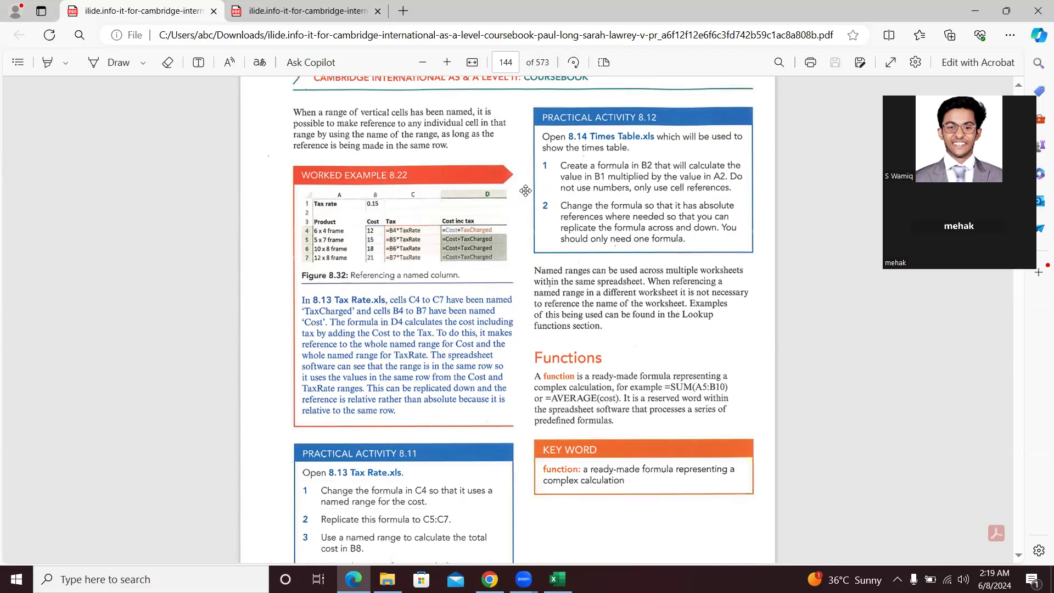
pyautogui.scroll(-8, 525, 190)
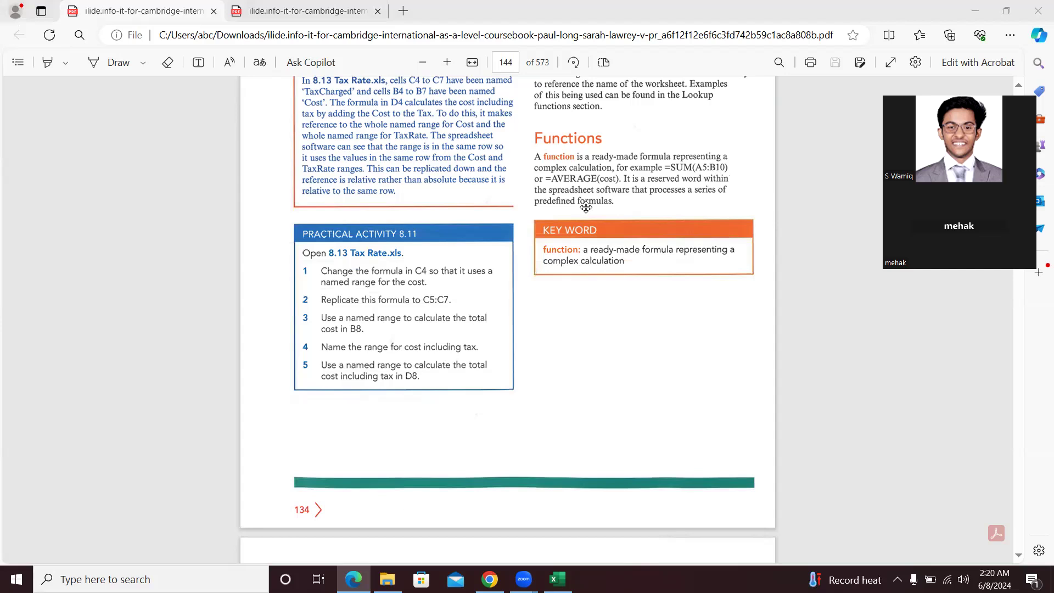
pyautogui.scroll(-5, 573, 207)
pyautogui.scroll(-3, 588, 213)
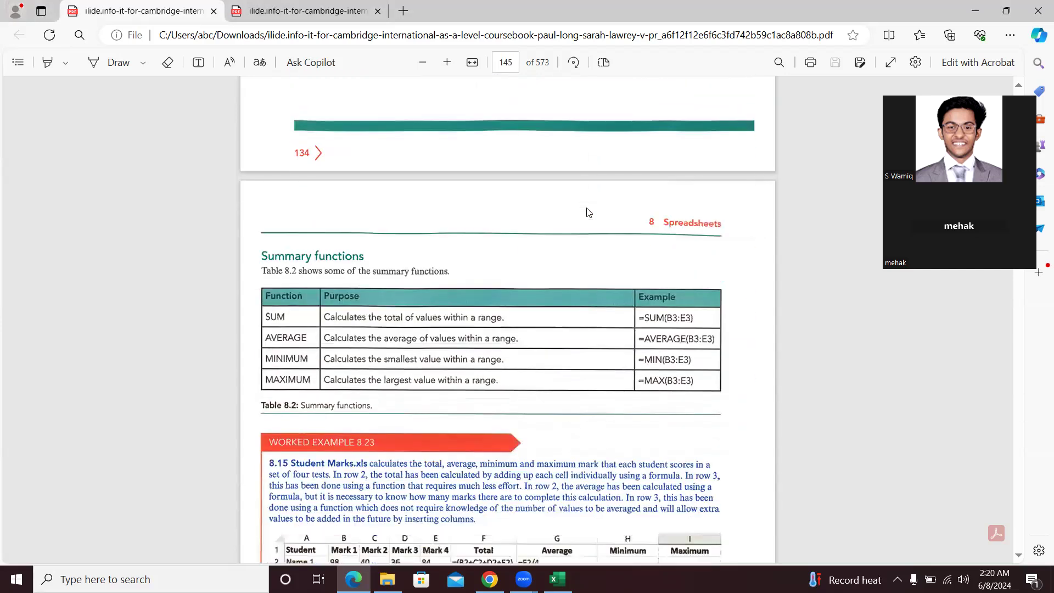
pyautogui.scroll(1, 586, 209)
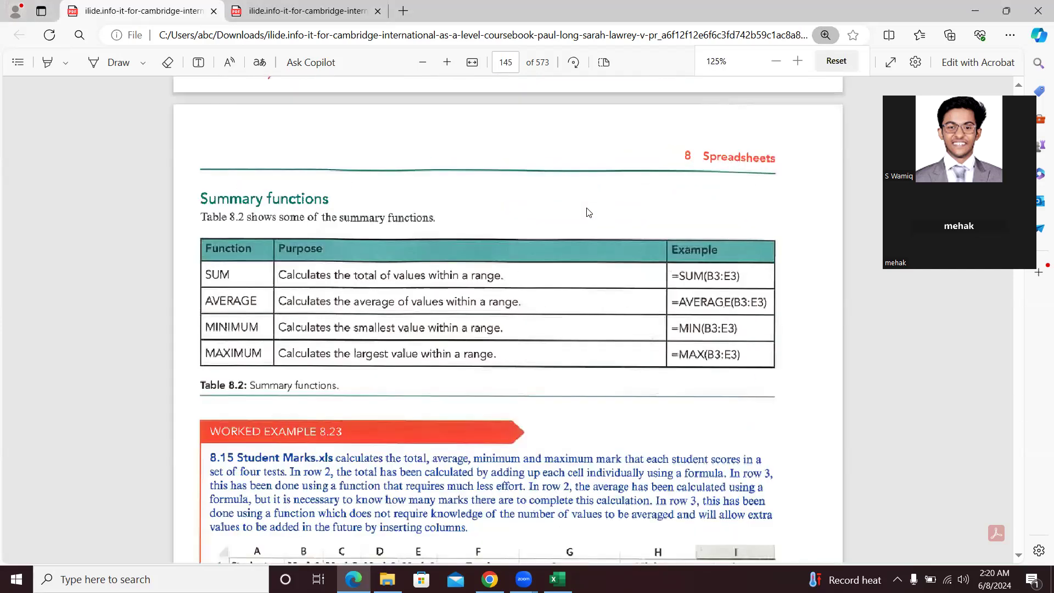
pyautogui.scroll(-1, 588, 211)
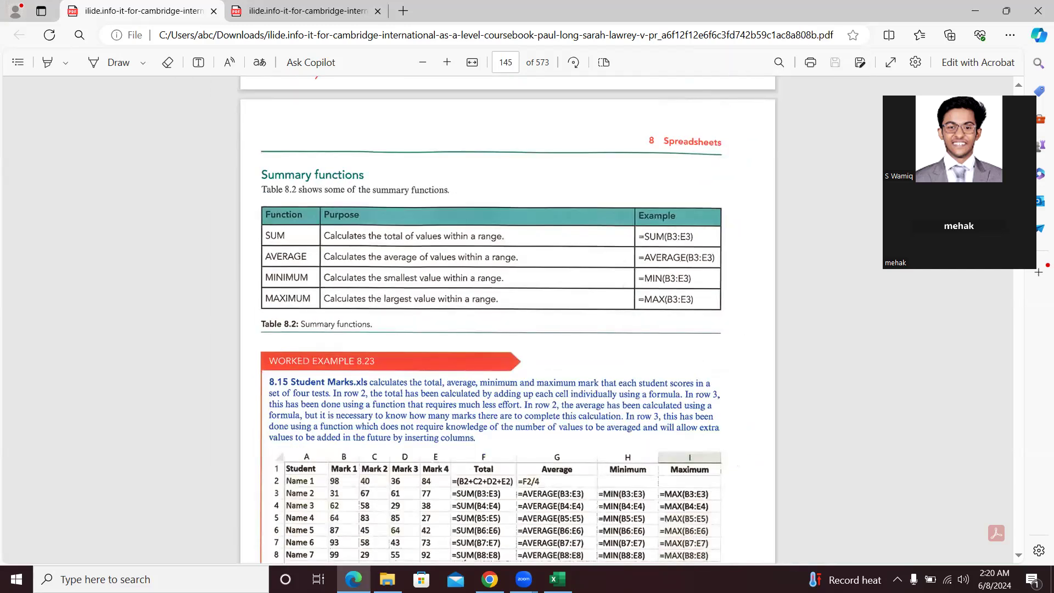
# Switch to the Class of 3June workbook in Excel and clear the headings in A2:D2 of Sheet3
pyautogui.click(558, 579)
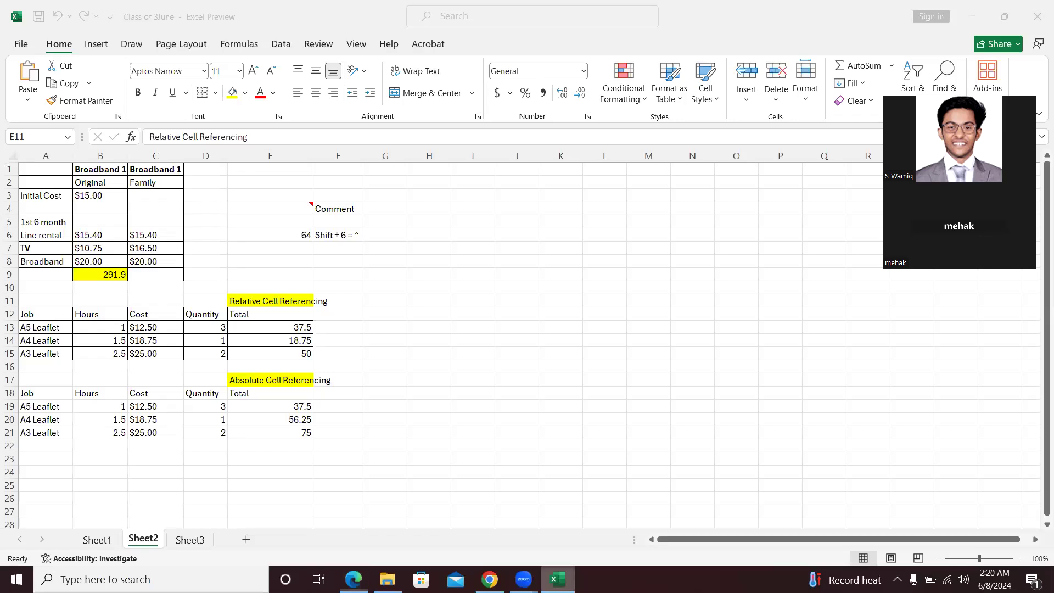
pyautogui.click(199, 541)
pyautogui.click(37, 183)
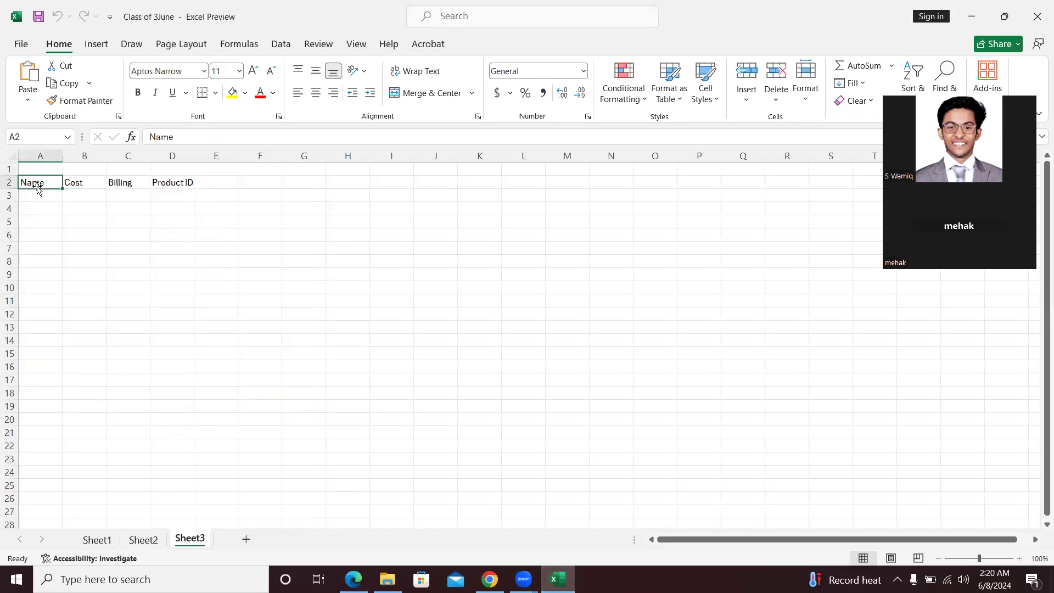
pyautogui.hotkey('shift', 'Right')
pyautogui.hotkey('shift', 'Right')
pyautogui.hotkey('shift', 'Right')
pyautogui.press('Delete')
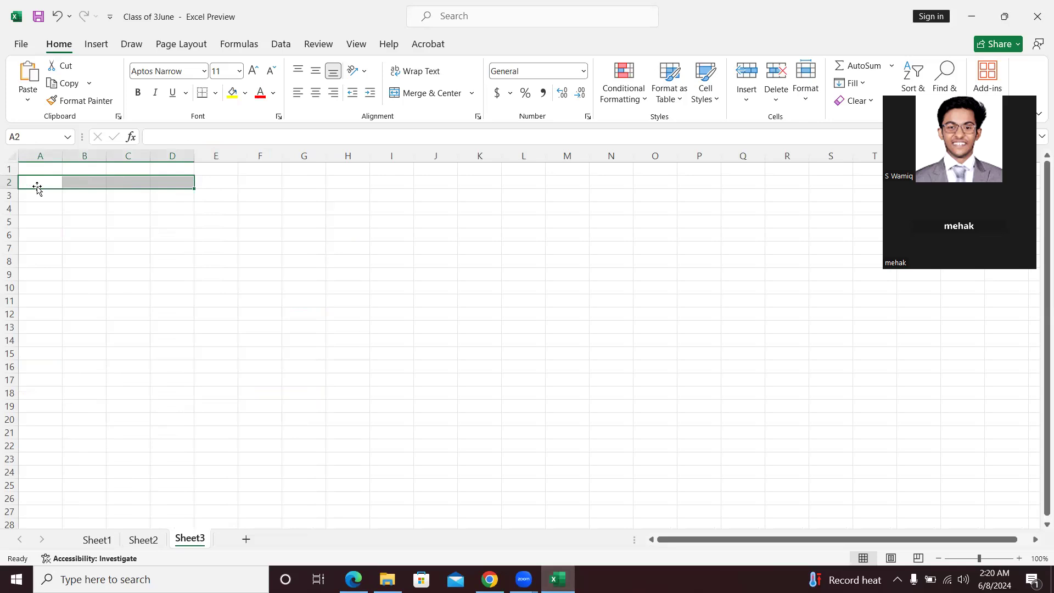
# Enter 10 in each of the cells A2, B2 and C2
pyautogui.click(37, 188)
pyautogui.write('10')
pyautogui.press('Tab')
pyautogui.write('10')
pyautogui.press('Tab')
pyautogui.write('10')
pyautogui.press('Tab')
# Fill A3 and B3 with 1 and 16, and A4 and B4 with 15 and 20
pyautogui.click(37, 186)
pyautogui.press('Up')
pyautogui.press('Down')
pyautogui.press('Down')
pyautogui.write('1')
pyautogui.press('Tab')
pyautogui.write('16')
pyautogui.press('Return')
pyautogui.write('15')
pyautogui.press('Tab')
pyautogui.write('0')
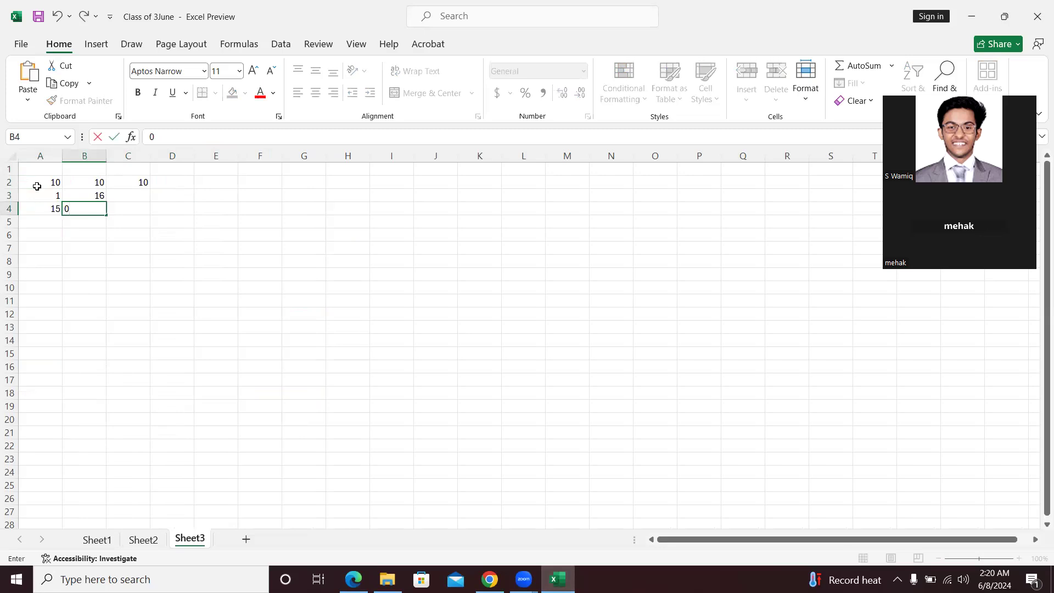
pyautogui.press('BackSpace')
pyautogui.write('20')
pyautogui.press('Tab')
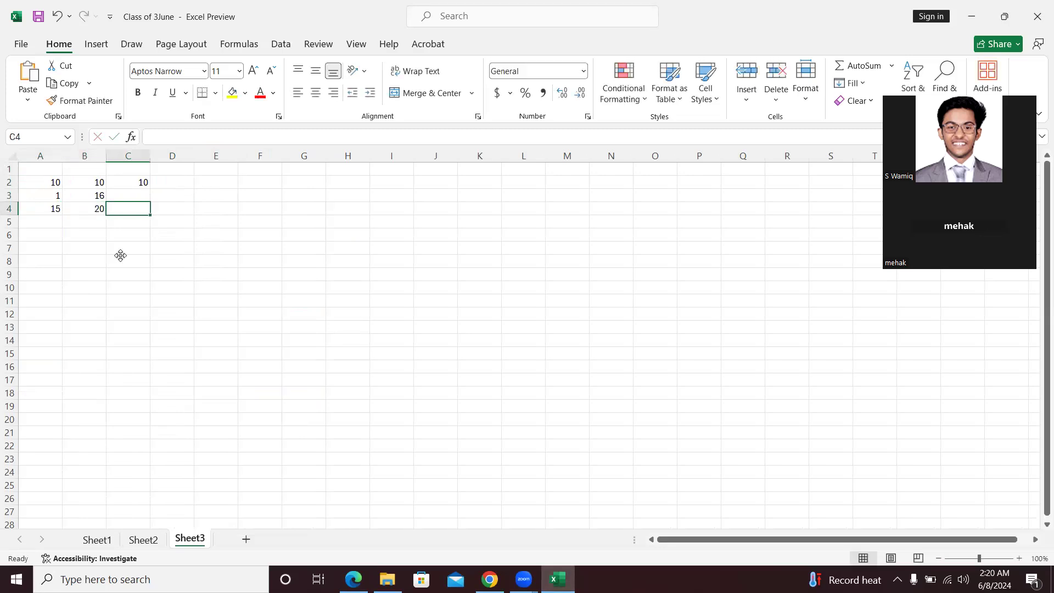
# Complete column C with 5 in C3 and 3 in C4
pyautogui.write('3')
pyautogui.click(113, 199)
pyautogui.write('5')
pyautogui.press('Return')
pyautogui.press('Return')
# Fill row 5 with 16 in A5, 25 in B5 and 14 in C5
pyautogui.write('14')
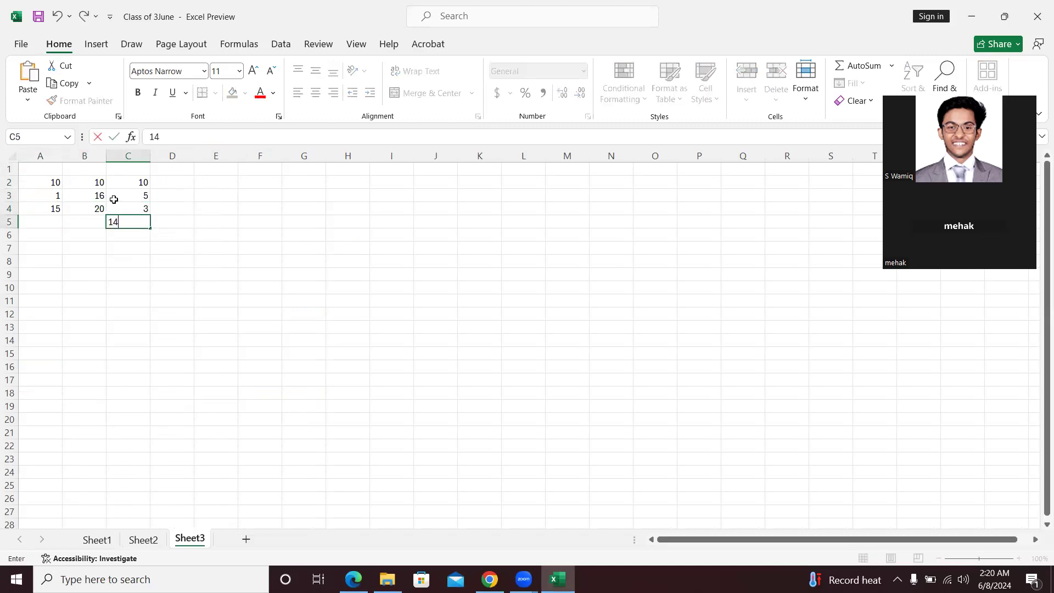
pyautogui.press('Left')
pyautogui.write('25')
pyautogui.press('Left')
pyautogui.write('16')
pyautogui.press('Return')
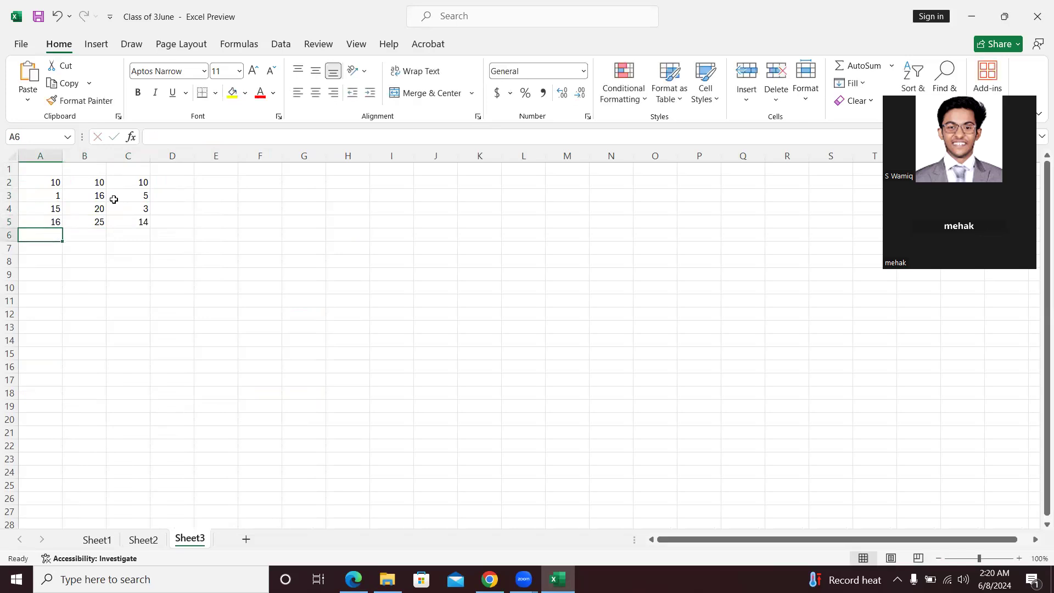
pyautogui.write('=')
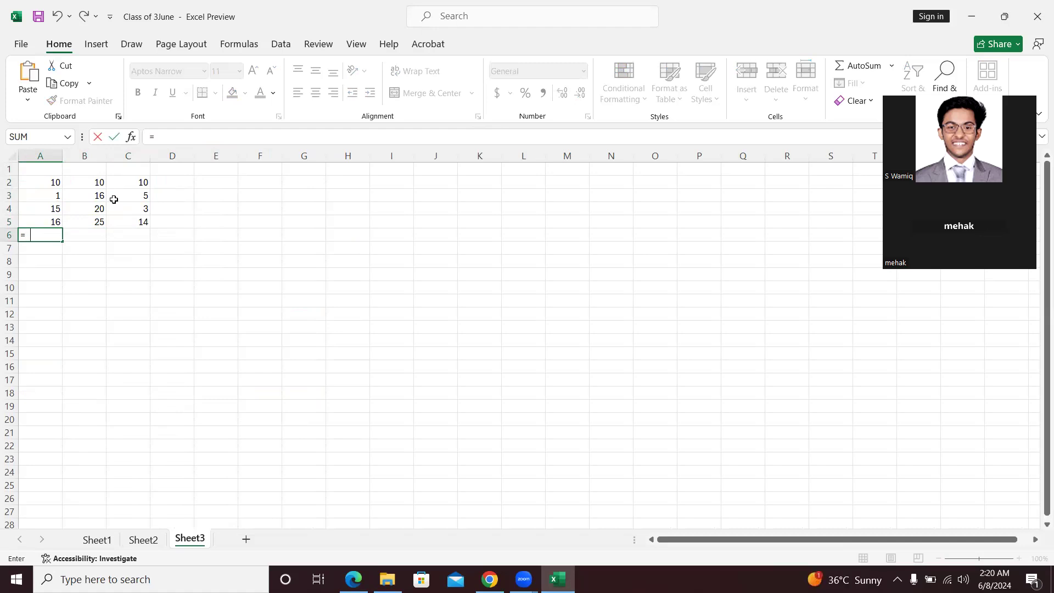
pyautogui.write('SUM(')
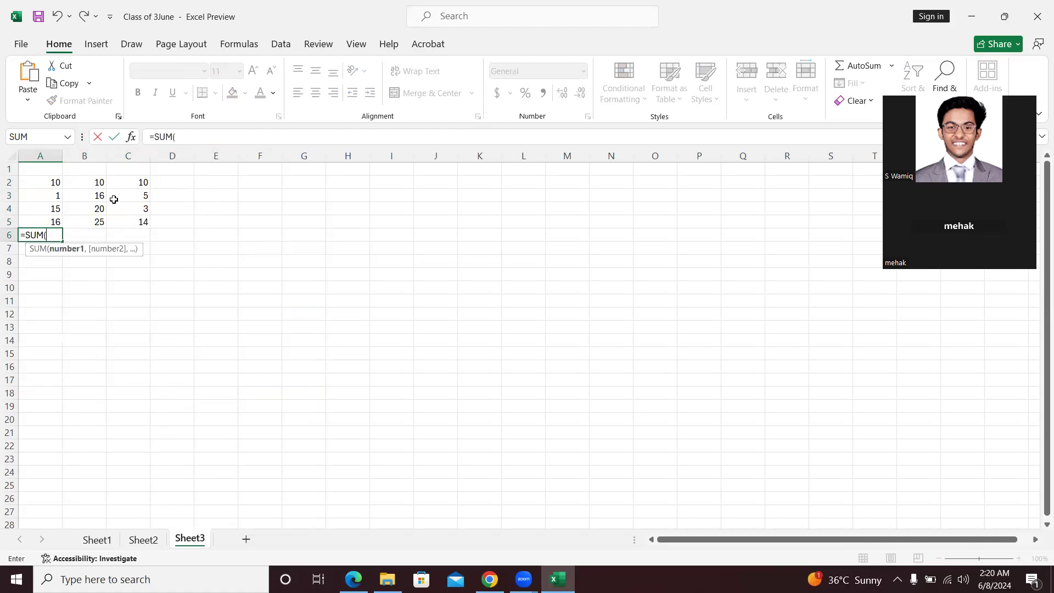
pyautogui.click(42, 181)
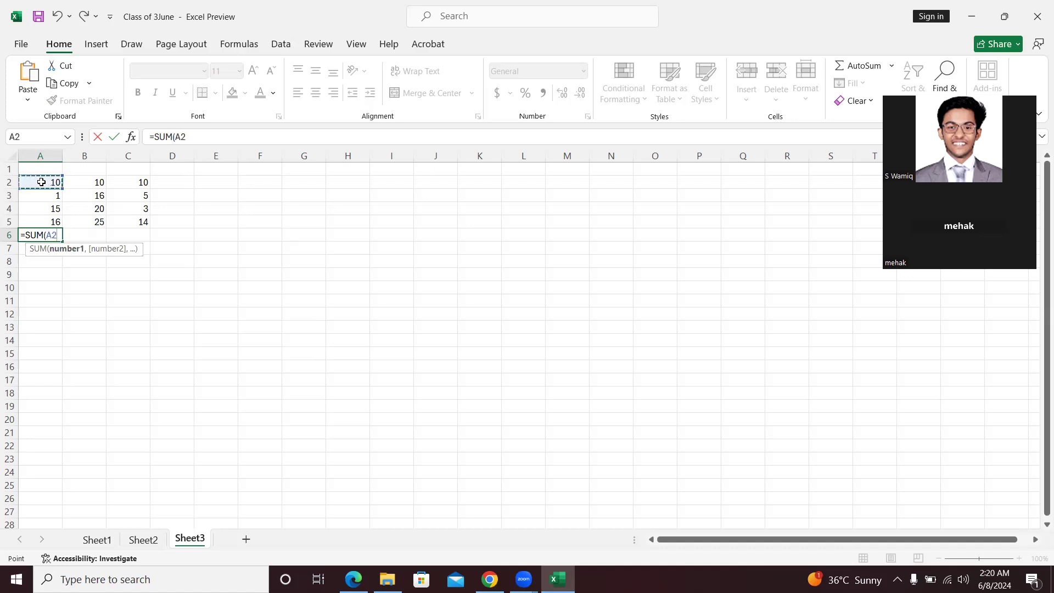
pyautogui.write(',')
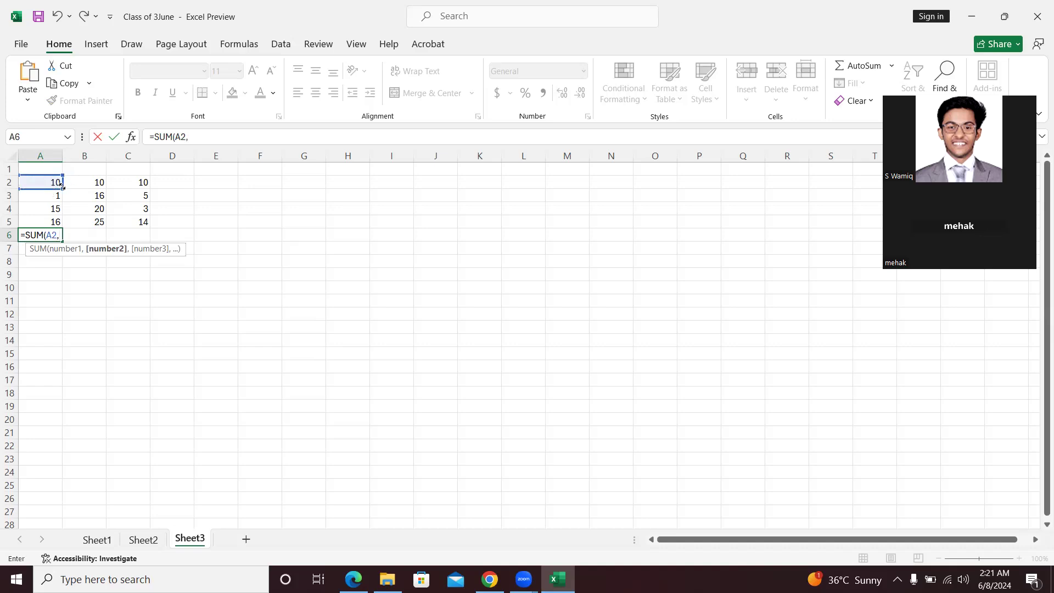
pyautogui.moveTo(62, 187); pyautogui.dragTo(60, 227)
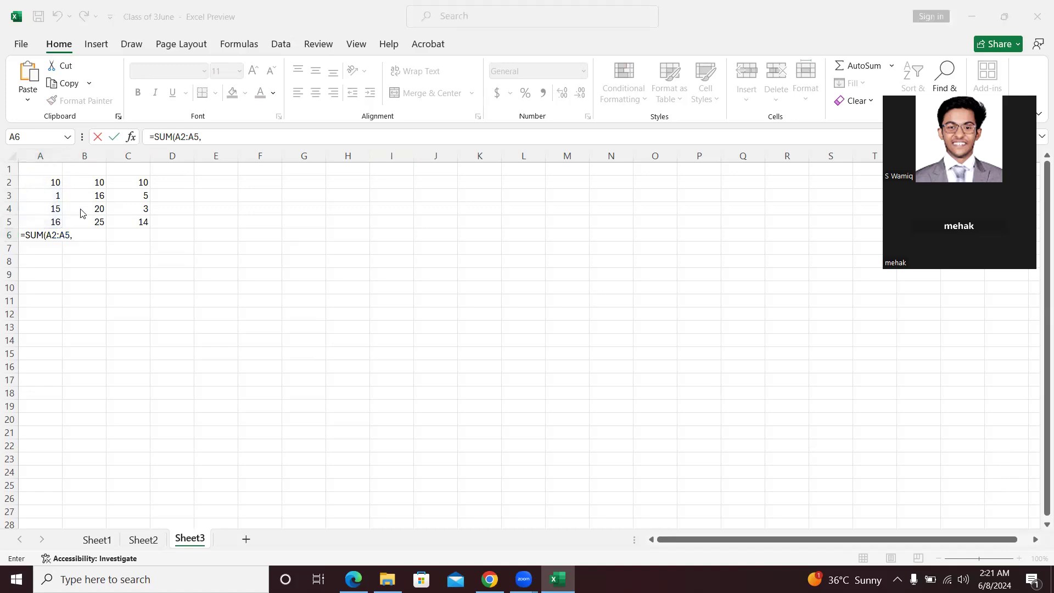
pyautogui.click(47, 219)
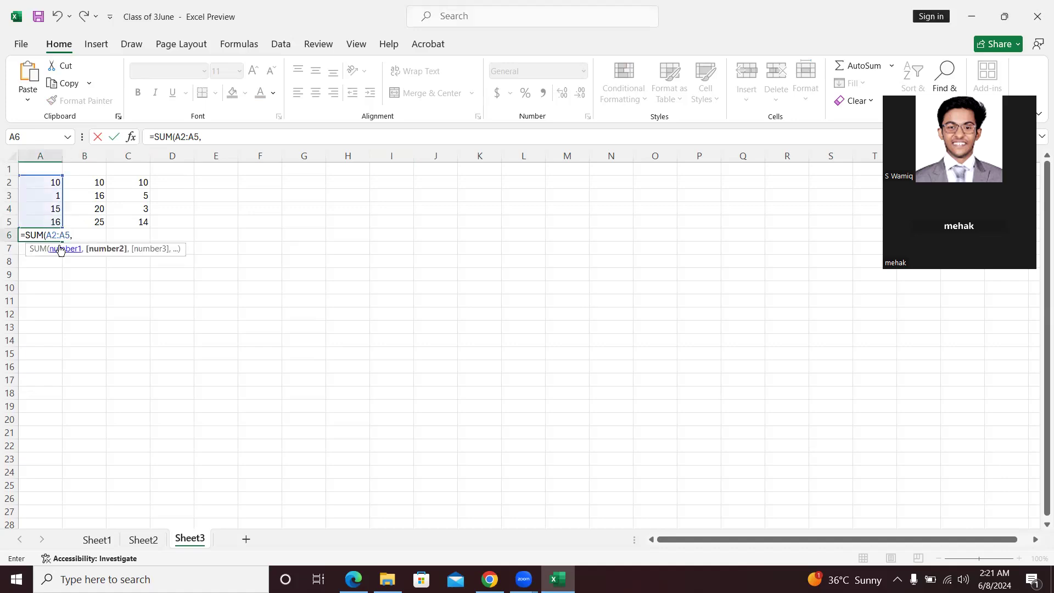
pyautogui.click(60, 236)
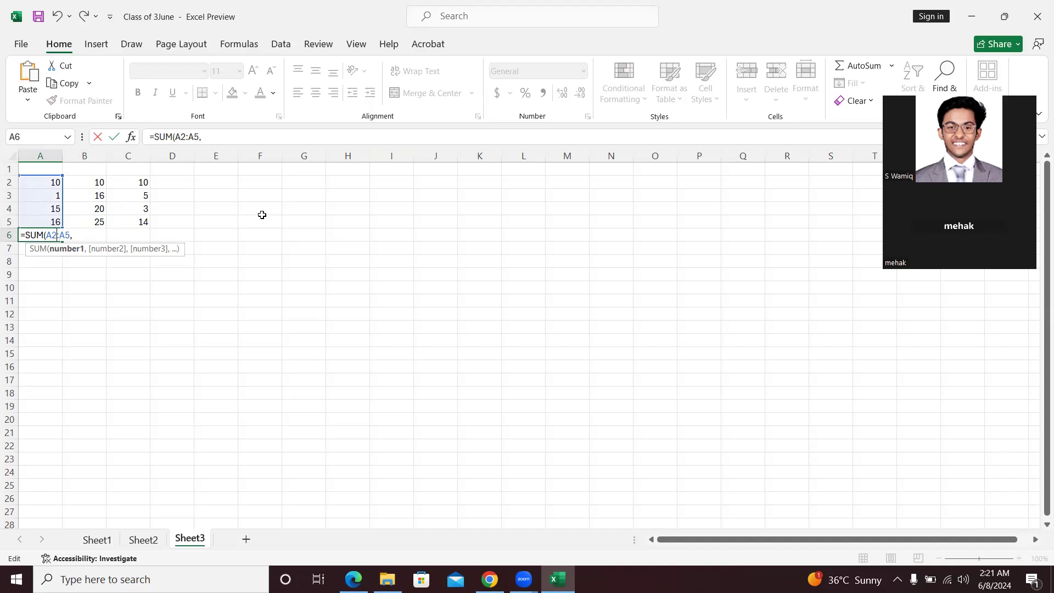
pyautogui.press('Escape')
pyautogui.click(375, 246)
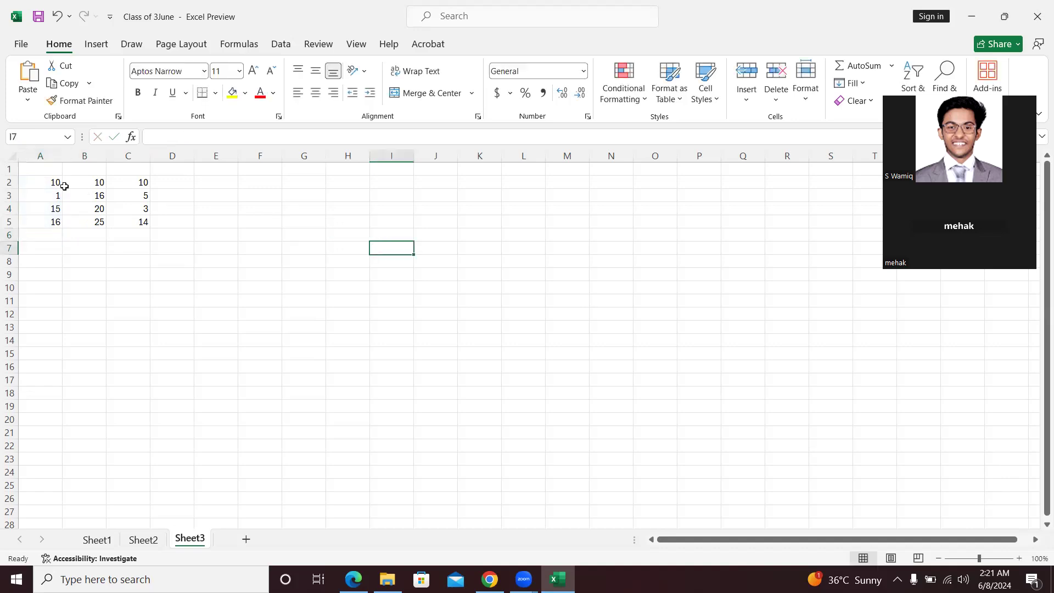
# Write the range example A2, a colon and A5 in cells I8, J8 and K8, one entry per cell
pyautogui.click(47, 182)
pyautogui.click(53, 221)
pyautogui.click(403, 272)
pyautogui.click(394, 263)
pyautogui.write('Q')
pyautogui.press('BackSpace')
pyautogui.write('A2')
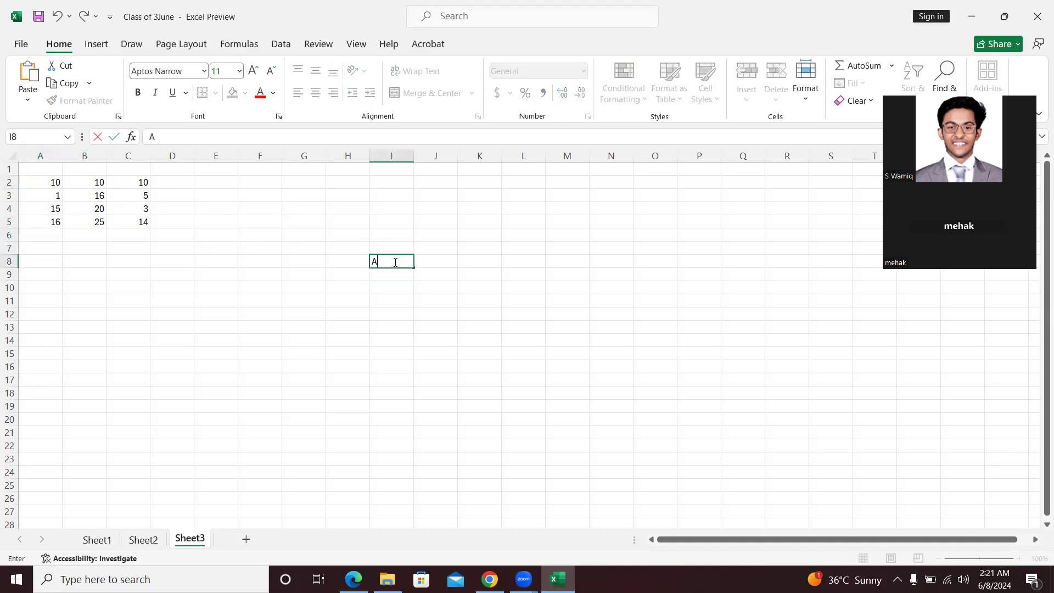
pyautogui.press('Tab')
pyautogui.write(':')
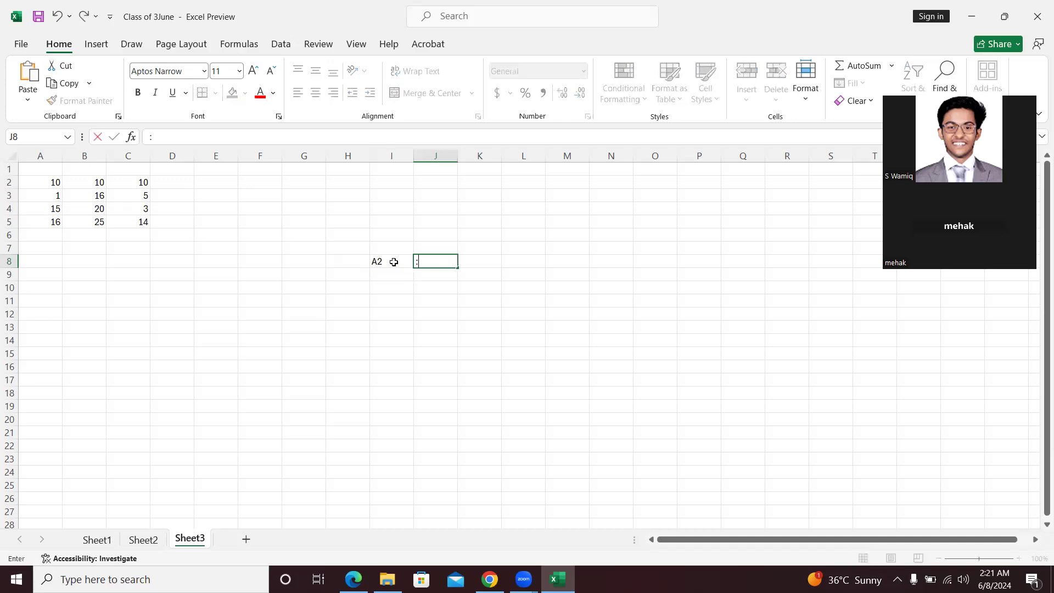
pyautogui.press('Tab')
pyautogui.write('A5')
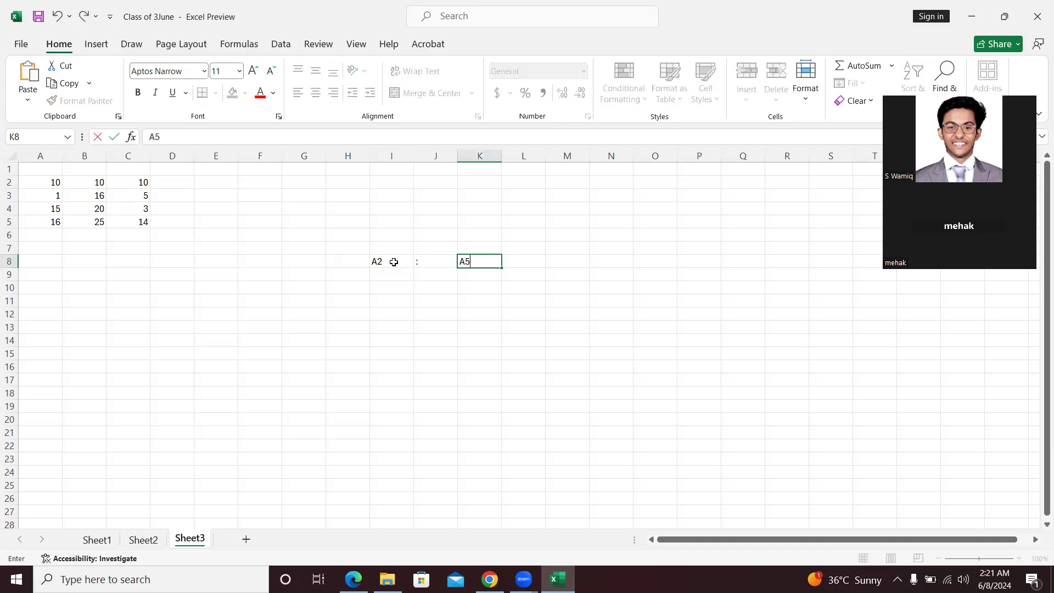
pyautogui.press('Tab')
# Make the range example in cells I8 to K8 bold
pyautogui.press('Left')
pyautogui.hotkey('shift', 'Left')
pyautogui.hotkey('shift', 'Left')
pyautogui.hotkey('ctrl', 'b')
# Write the comma example beneath it, with A2 in I9, a comma in J9 and A5 in K9
pyautogui.press('Right')
pyautogui.press('Down')
pyautogui.press('Left')
pyautogui.press('Left')
pyautogui.press('Left')
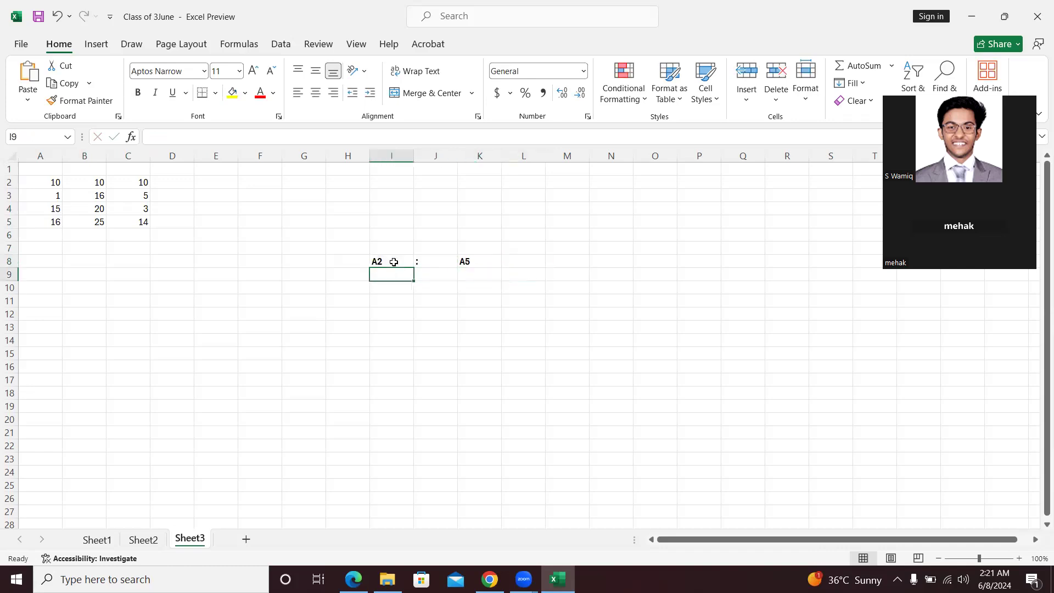
pyautogui.write('A2')
pyautogui.press('Tab')
pyautogui.write(',')
pyautogui.press('Tab')
pyautogui.write('AAT')
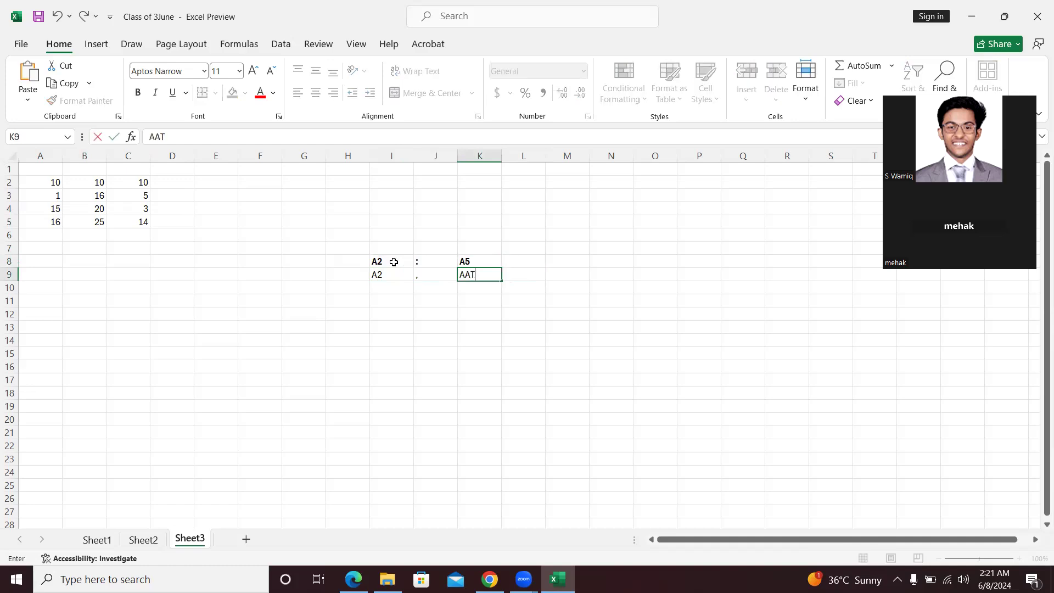
pyautogui.press('BackSpace')
pyautogui.press('BackSpace')
pyautogui.write('5')
pyautogui.hotkey('ctrl', 'Return')
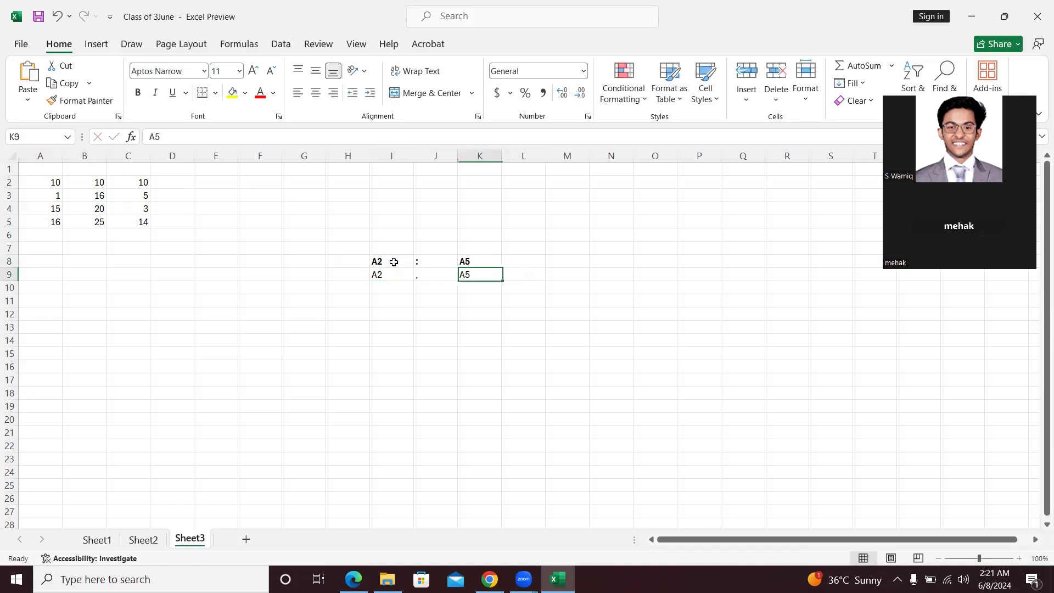
# Total column A's numbers in cell A6 with =SUM(A2:A5)
pyautogui.press('Left')
pyautogui.press('Left')
pyautogui.press('Left')
pyautogui.press('Left')
pyautogui.press('Left')
pyautogui.press('Left')
pyautogui.press('Left')
pyautogui.press('Left')
pyautogui.press('Left')
pyautogui.press('Left')
pyautogui.press('Up')
pyautogui.press('Up')
pyautogui.press('Up')
pyautogui.write('=')
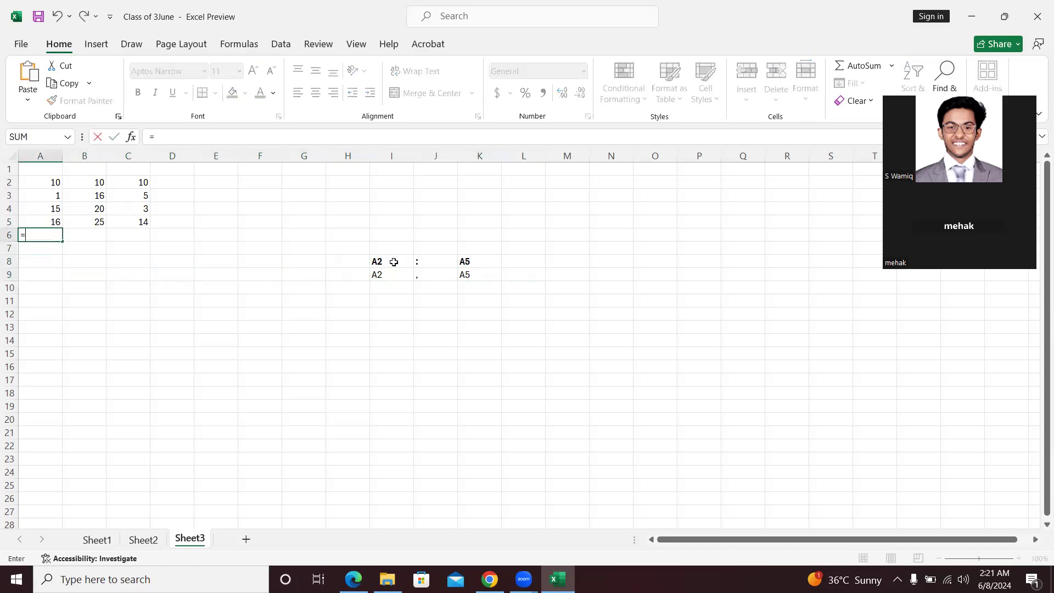
pyautogui.write('sum')
pyautogui.press('Tab')
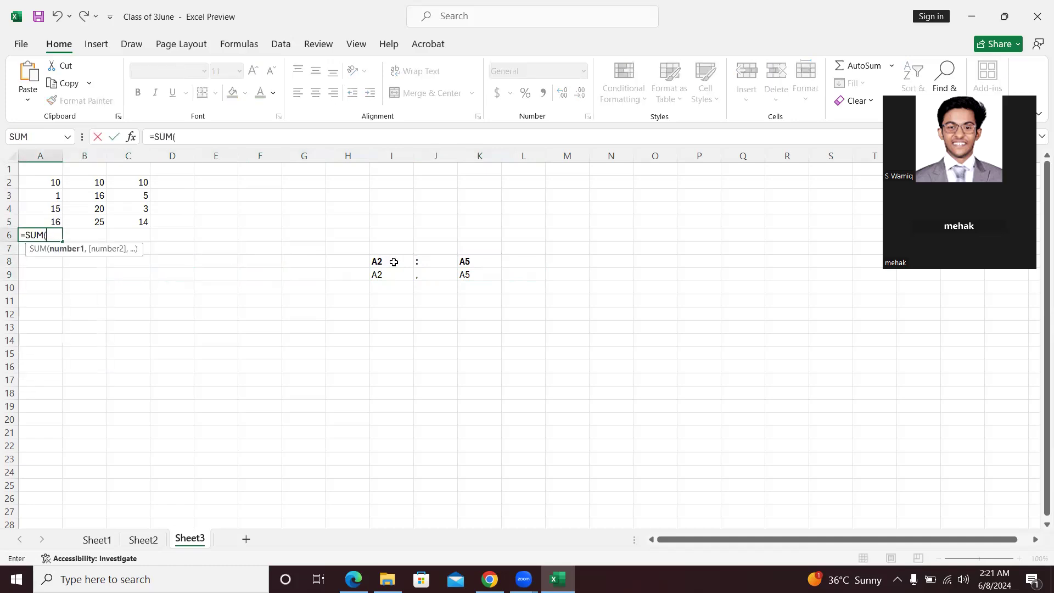
pyautogui.click(53, 185)
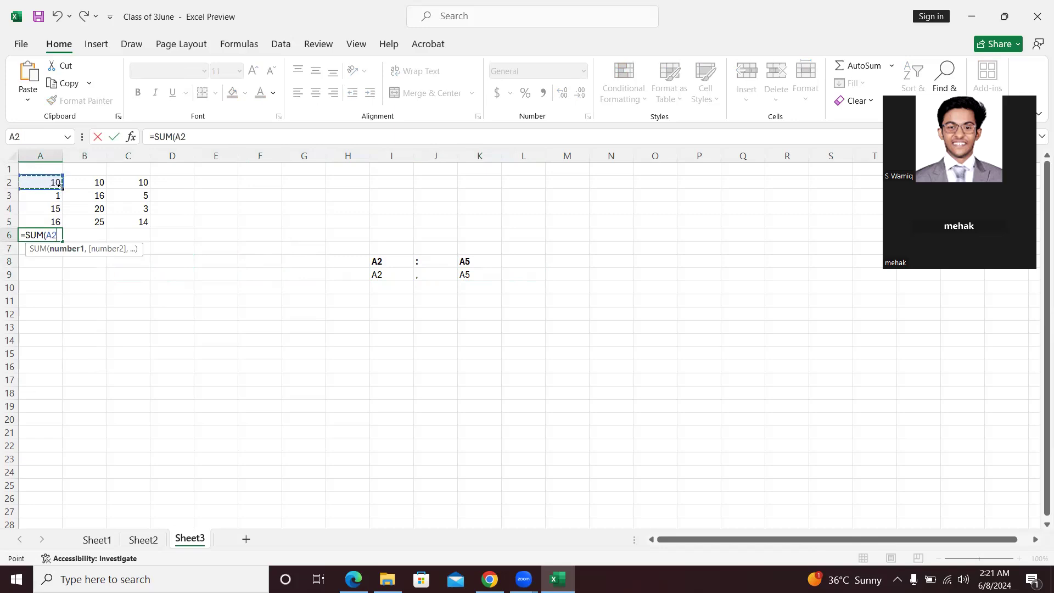
pyautogui.moveTo(60, 189); pyautogui.dragTo(59, 225)
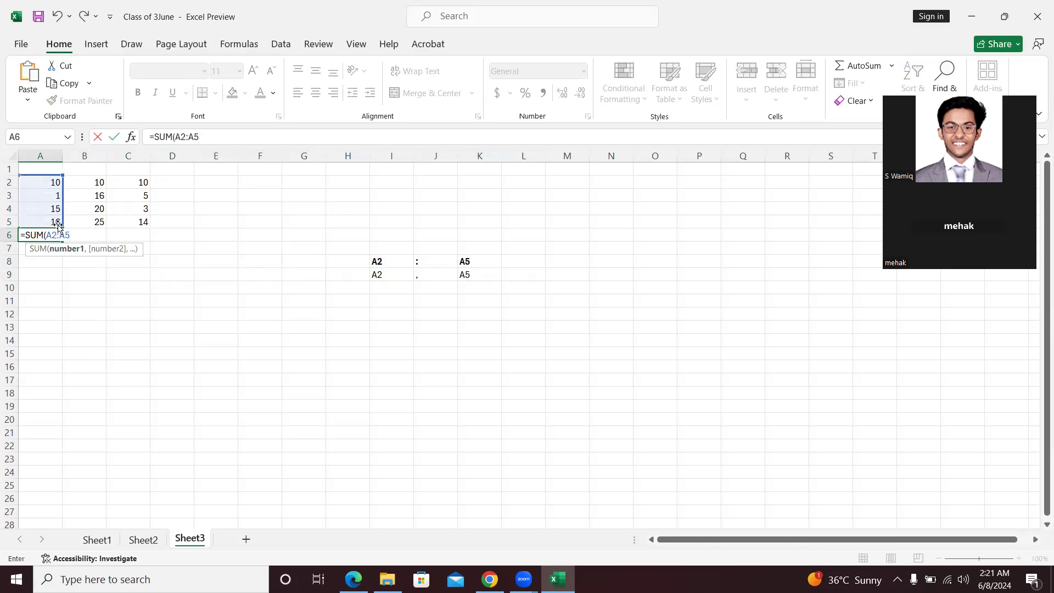
pyautogui.write(')')
pyautogui.press('Return')
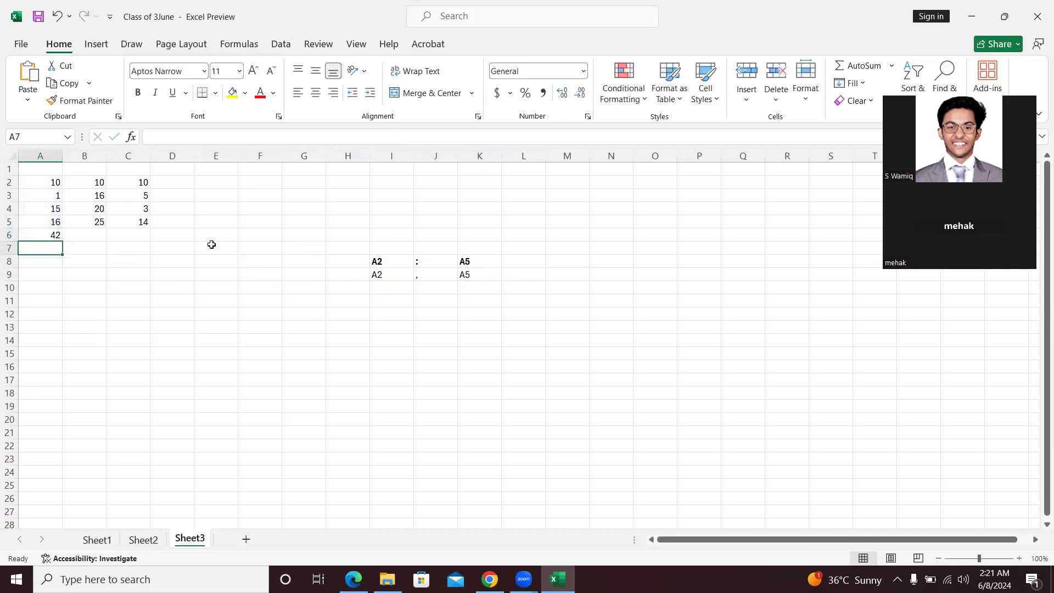
pyautogui.press('Up')
pyautogui.press('Up')
pyautogui.press('Down')
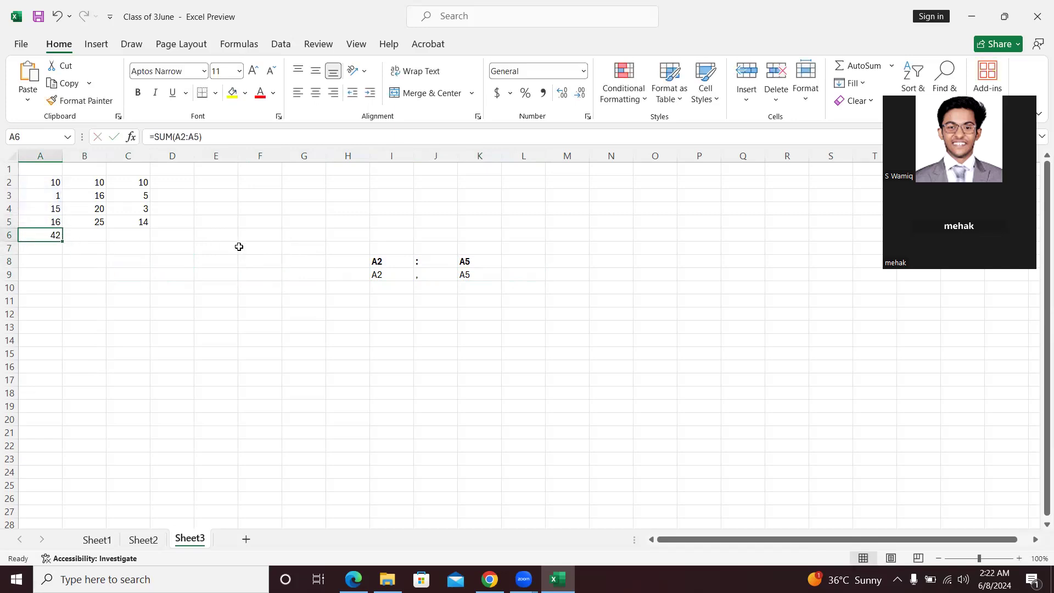
# Find the smallest number of column B in cell B6 with =MIN(B2:B5)
pyautogui.press('Up')
pyautogui.press('Up')
pyautogui.press('Up')
pyautogui.press('Right')
pyautogui.press('Right')
pyautogui.press('Up')
pyautogui.press('Left')
pyautogui.press('Down')
pyautogui.press('Down')
pyautogui.press('Down')
pyautogui.press('Down')
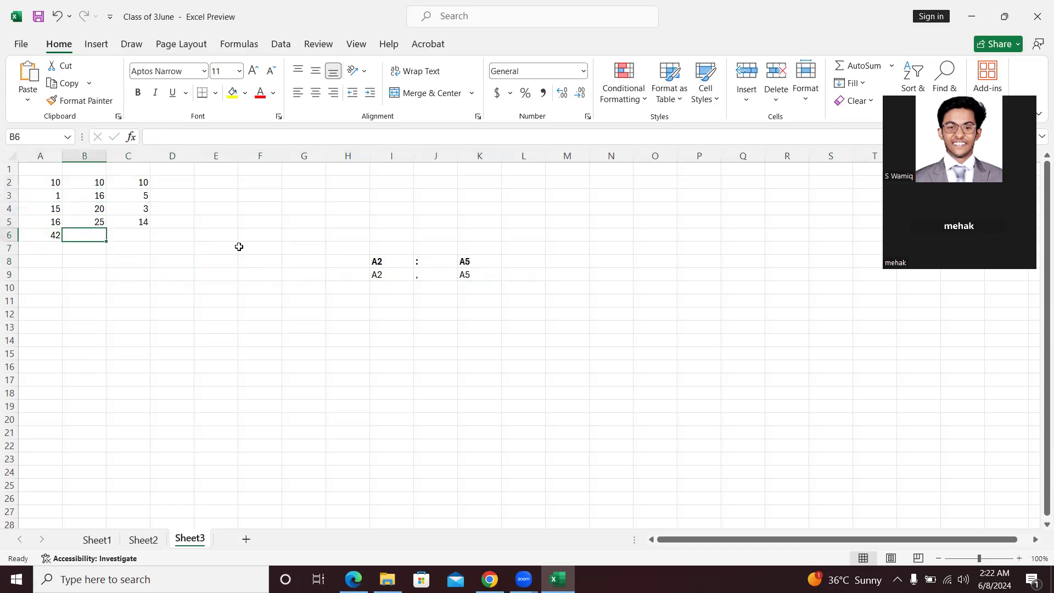
pyautogui.write('=')
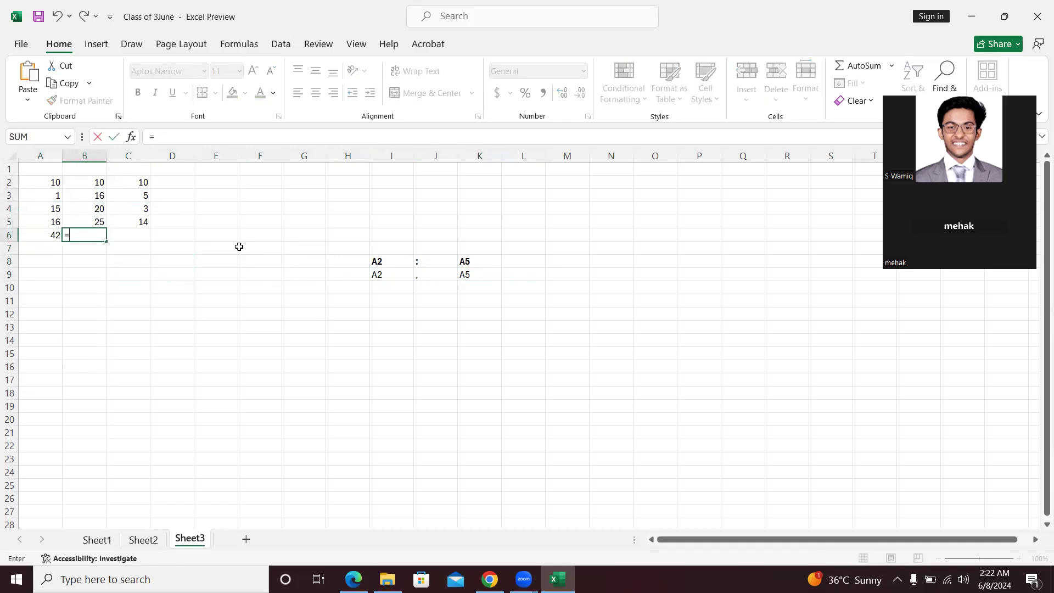
pyautogui.write('MIN')
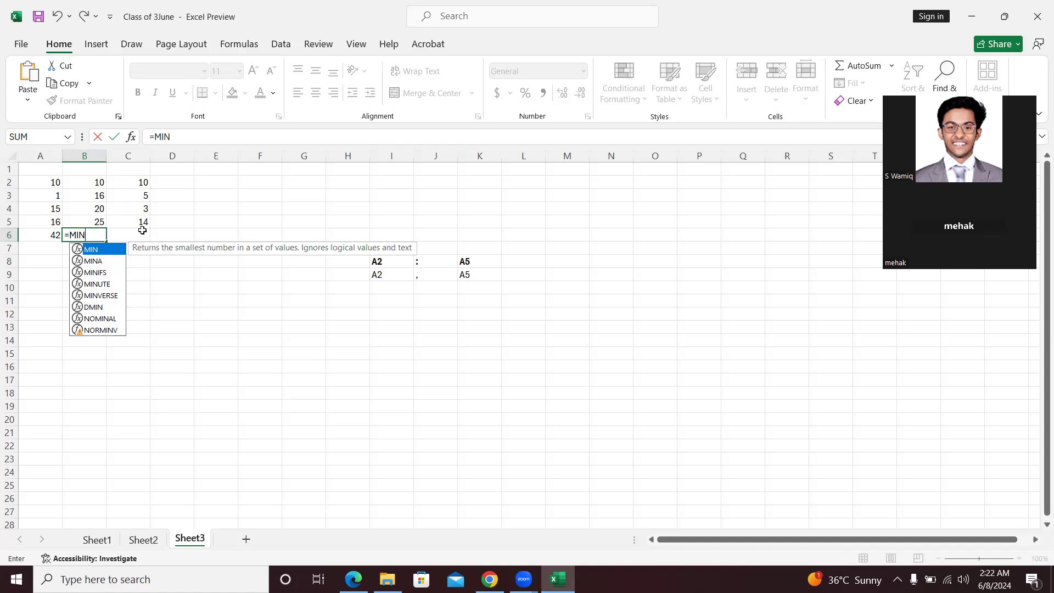
pyautogui.write('(')
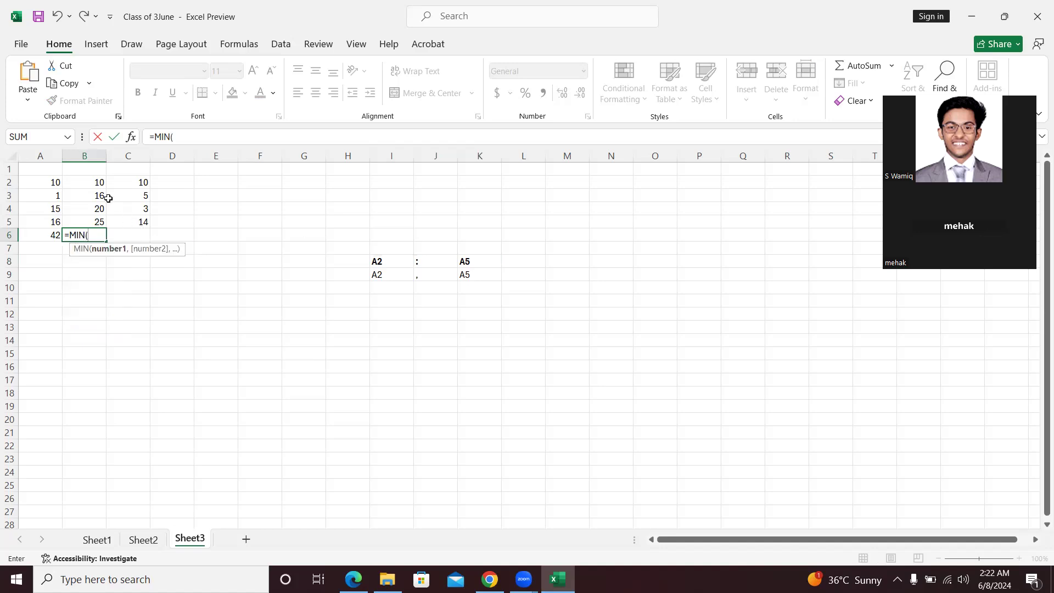
pyautogui.click(94, 188)
pyautogui.moveTo(94, 187); pyautogui.dragTo(95, 220)
pyautogui.press('Return')
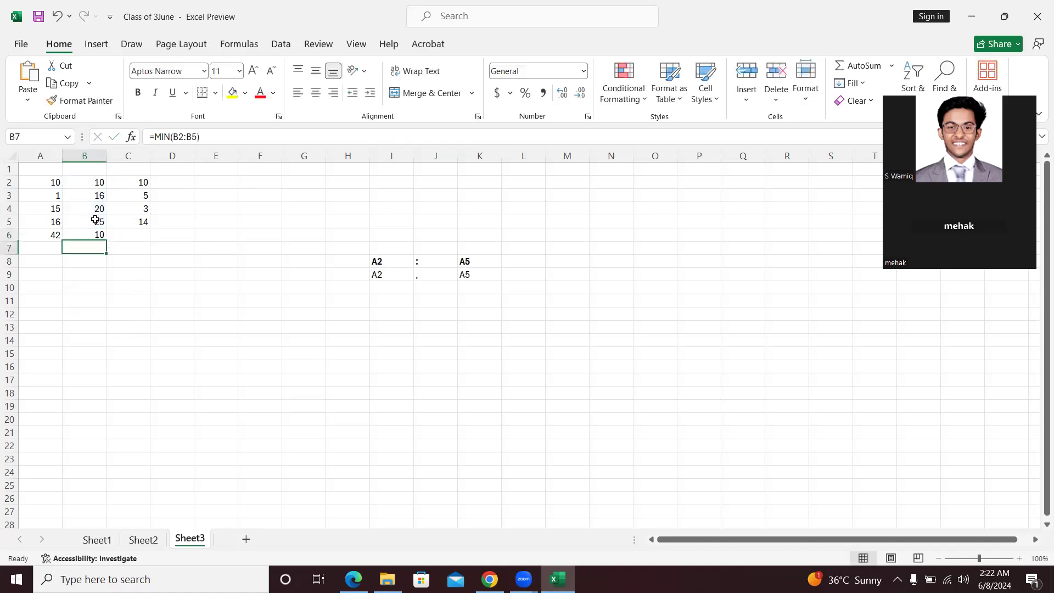
pyautogui.press('Up')
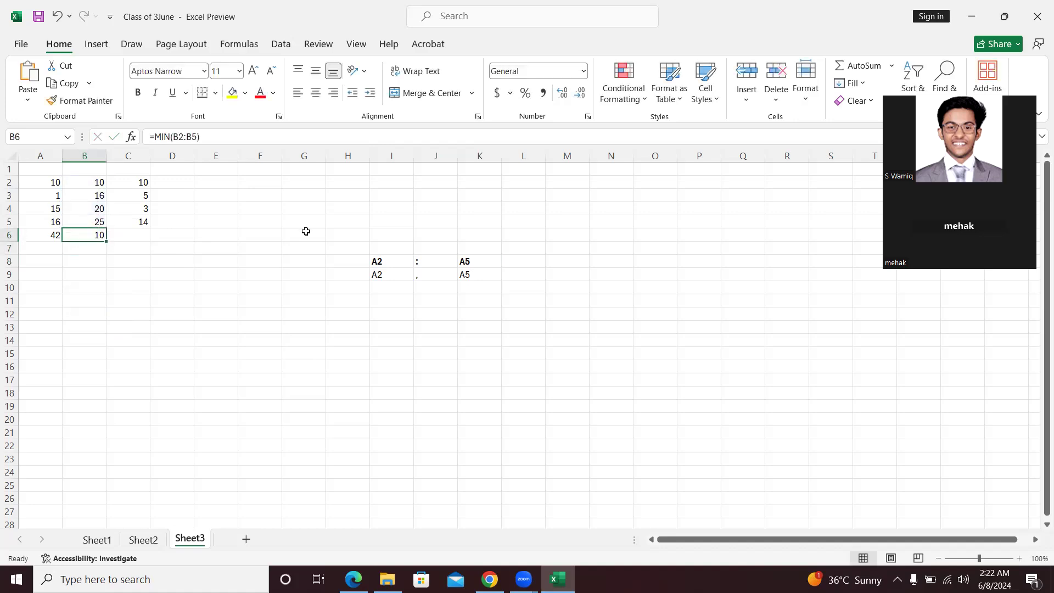
# Find the largest number of column C in cell C6 with =MAX(C2:C5)
pyautogui.press('Up')
pyautogui.press('Up')
pyautogui.press('Up')
pyautogui.press('Up')
pyautogui.press('Down')
pyautogui.press('Down')
pyautogui.press('Down')
pyautogui.press('Down')
pyautogui.press('Right')
pyautogui.write('=')
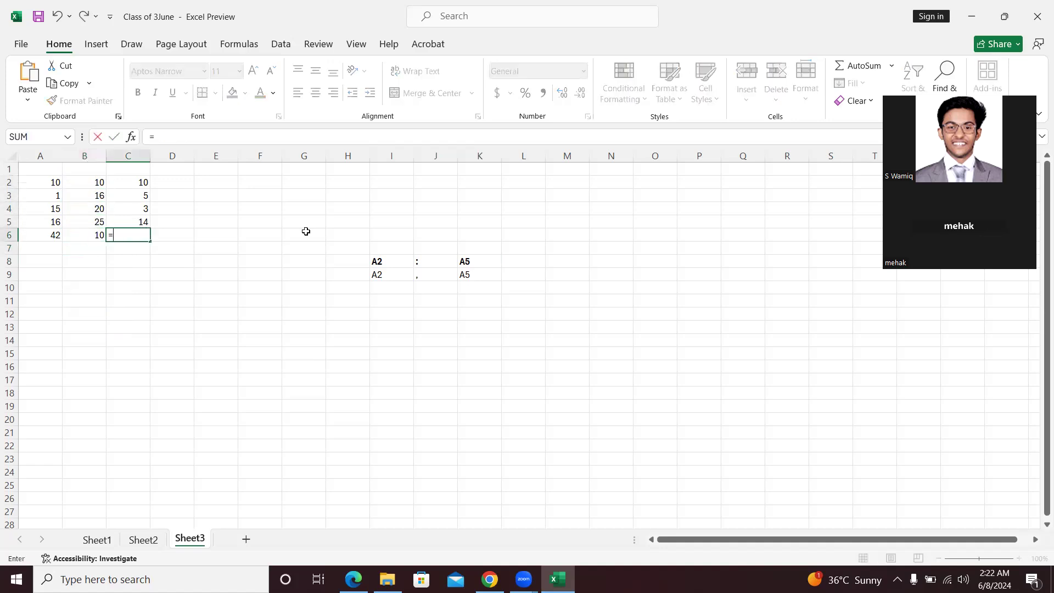
pyautogui.write('MAX(')
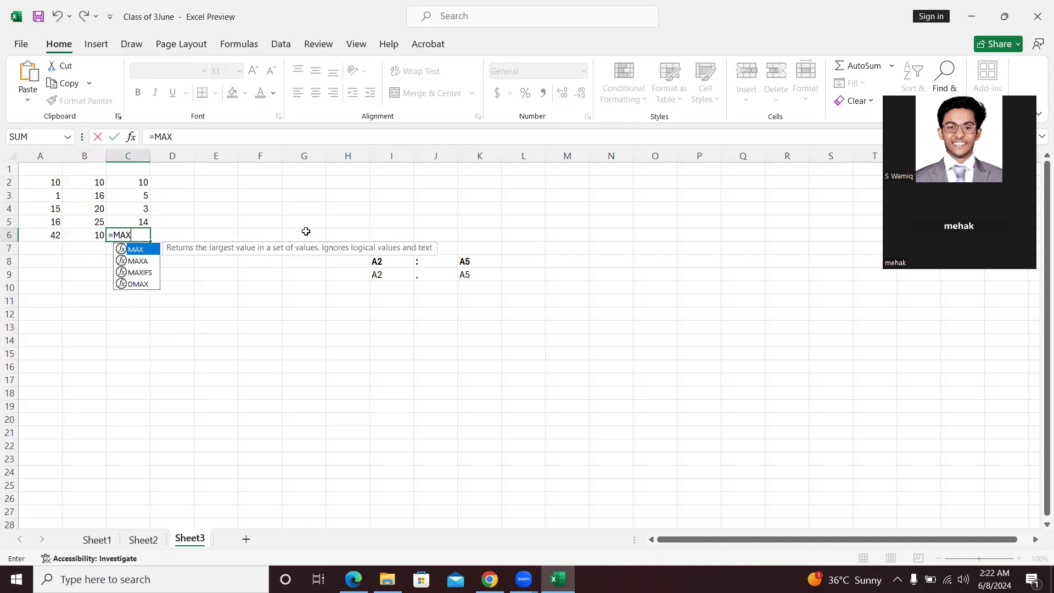
pyautogui.press('Up')
pyautogui.press('Up')
pyautogui.press('Up')
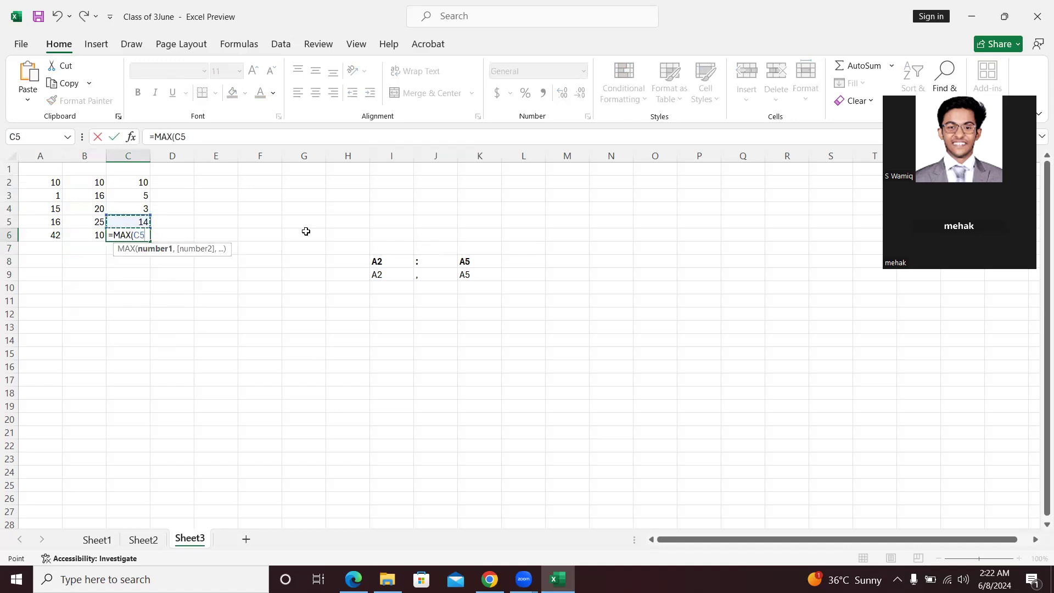
pyautogui.press('Up')
pyautogui.moveTo(150, 188); pyautogui.dragTo(147, 227)
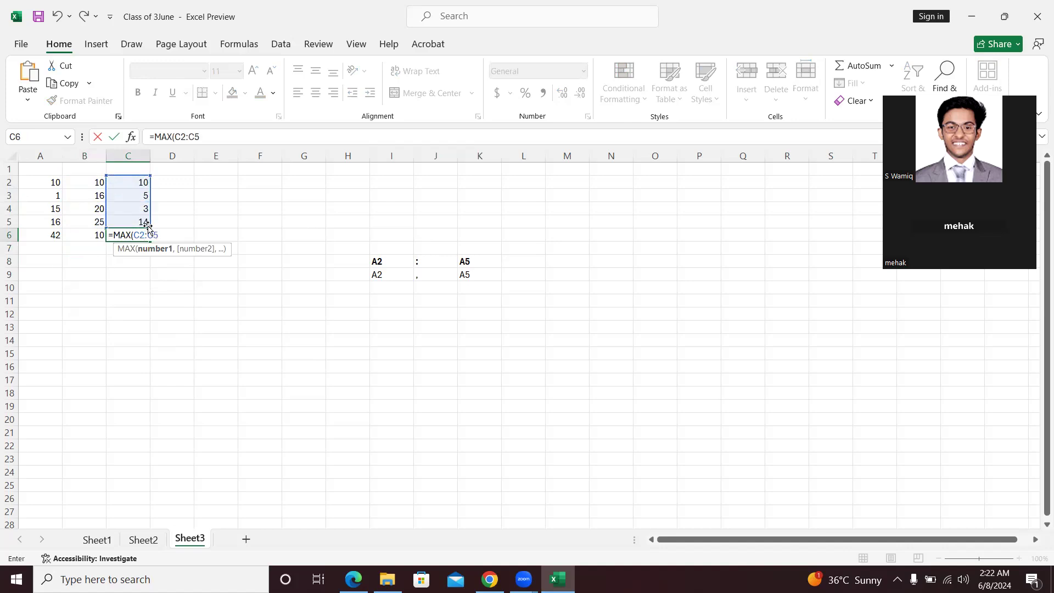
pyautogui.write('0')
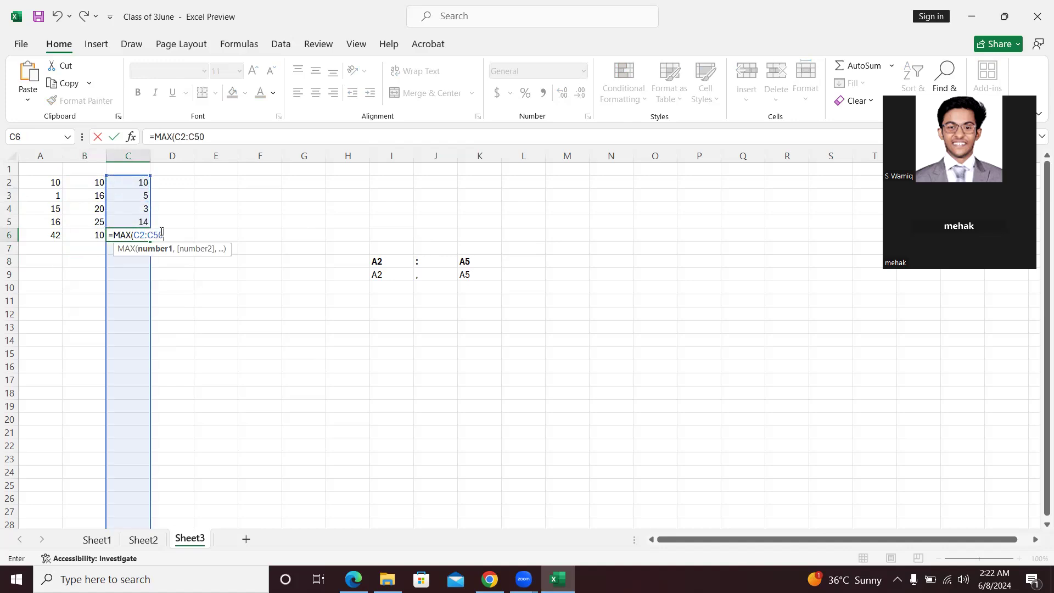
pyautogui.press('BackSpace')
pyautogui.write(')')
pyautogui.press('Return')
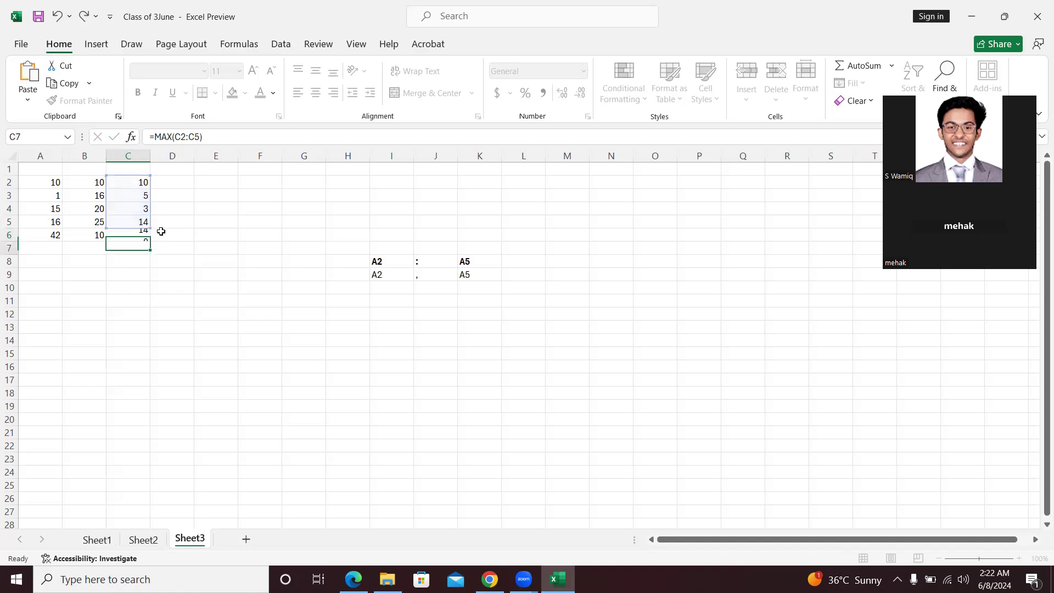
pyautogui.press('Up')
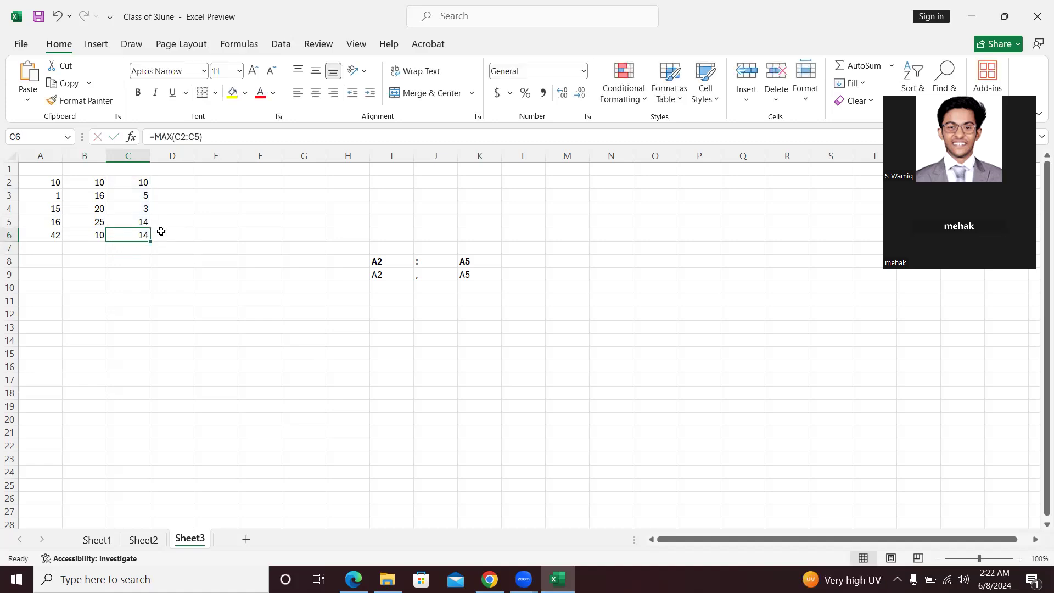
# Consult the summary functions table in the coursebook PDF in Edge, and back in Excel enter =AVERAGE(C2:C5) in cell C7
pyautogui.click(354, 580)
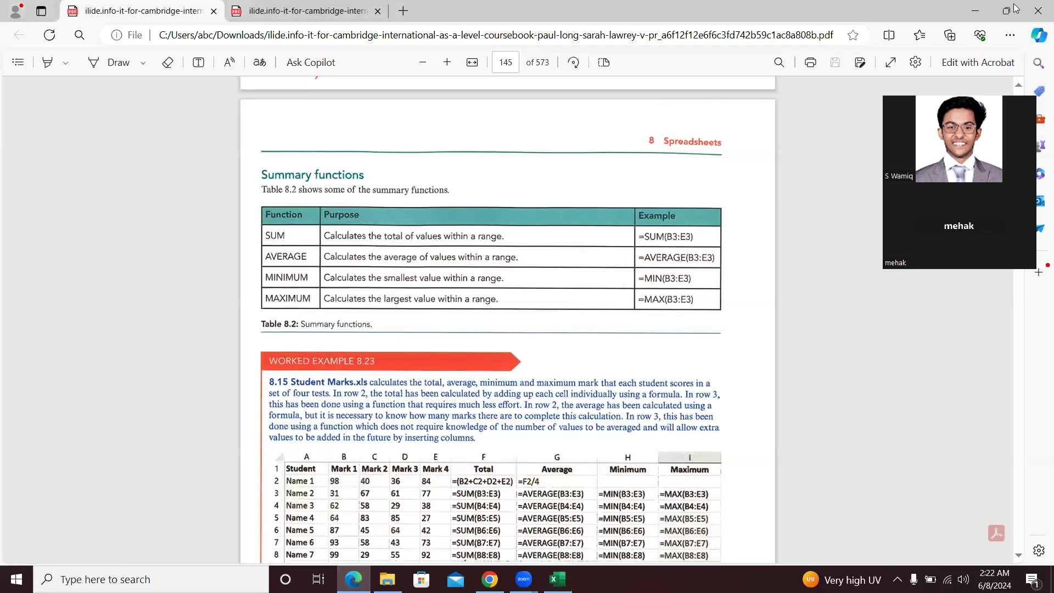
pyautogui.click(977, 9)
pyautogui.press('Return')
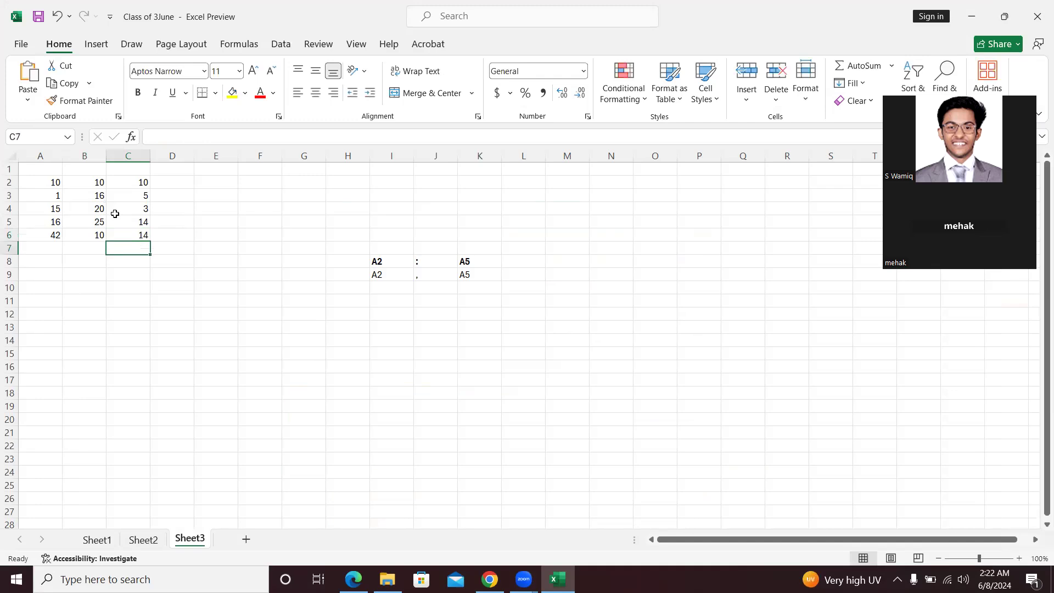
pyautogui.write('=ave')
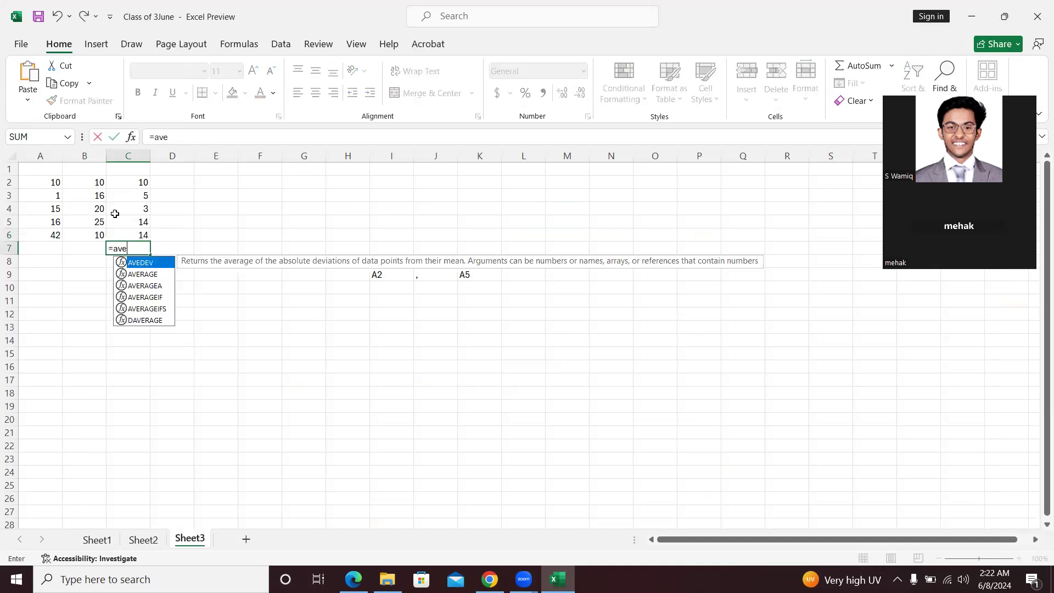
pyautogui.press('Down')
pyautogui.press('Tab')
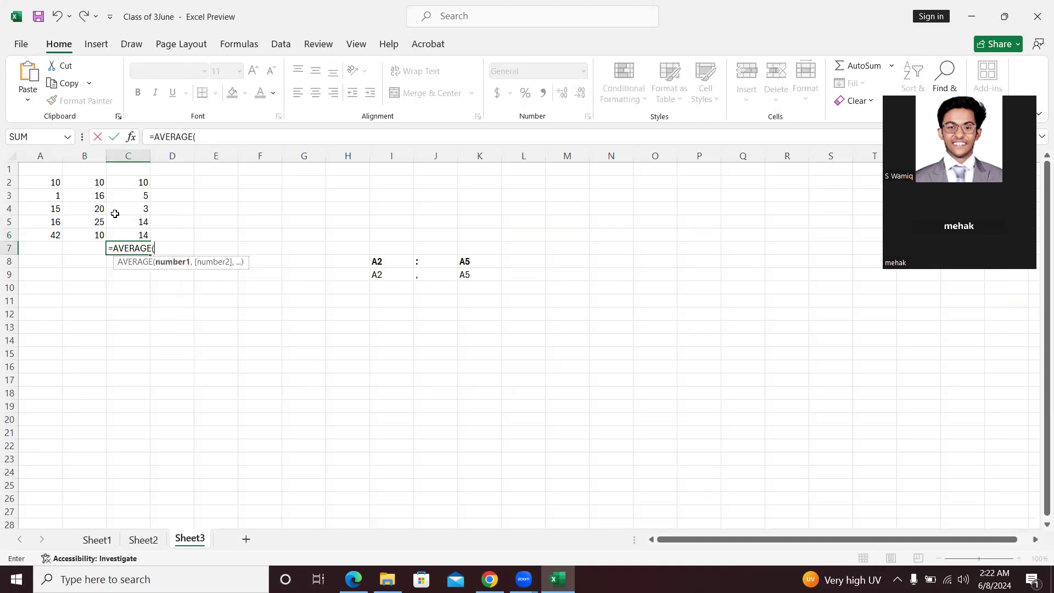
pyautogui.click(137, 181)
pyautogui.hotkey('shift', 'Down')
pyautogui.hotkey('shift', 'Down')
pyautogui.hotkey('shift', 'Down')
pyautogui.hotkey('shift', 'Down')
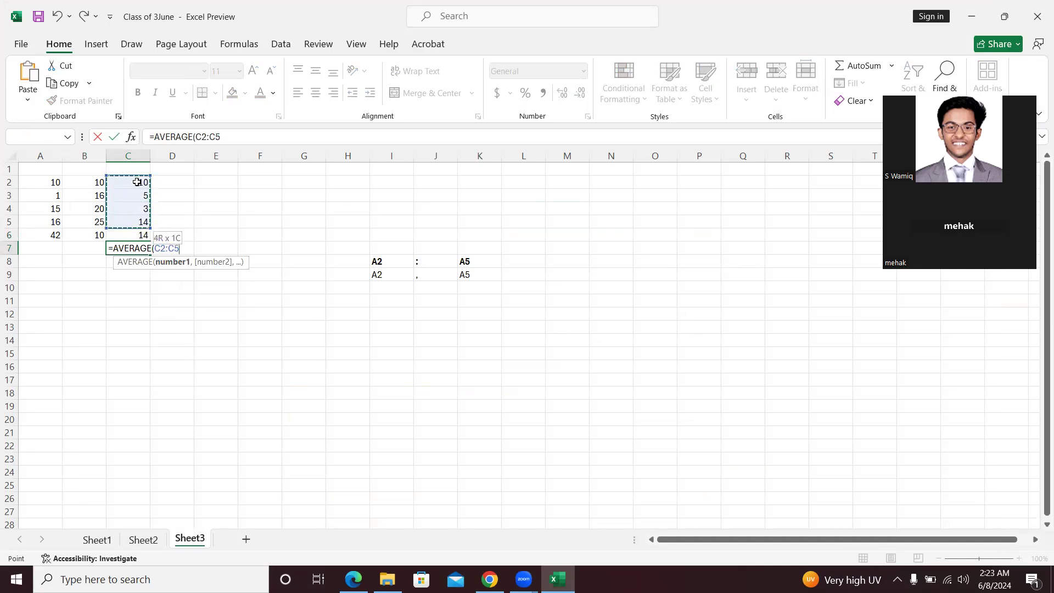
pyautogui.hotkey('shift', 'Up')
pyautogui.write(')')
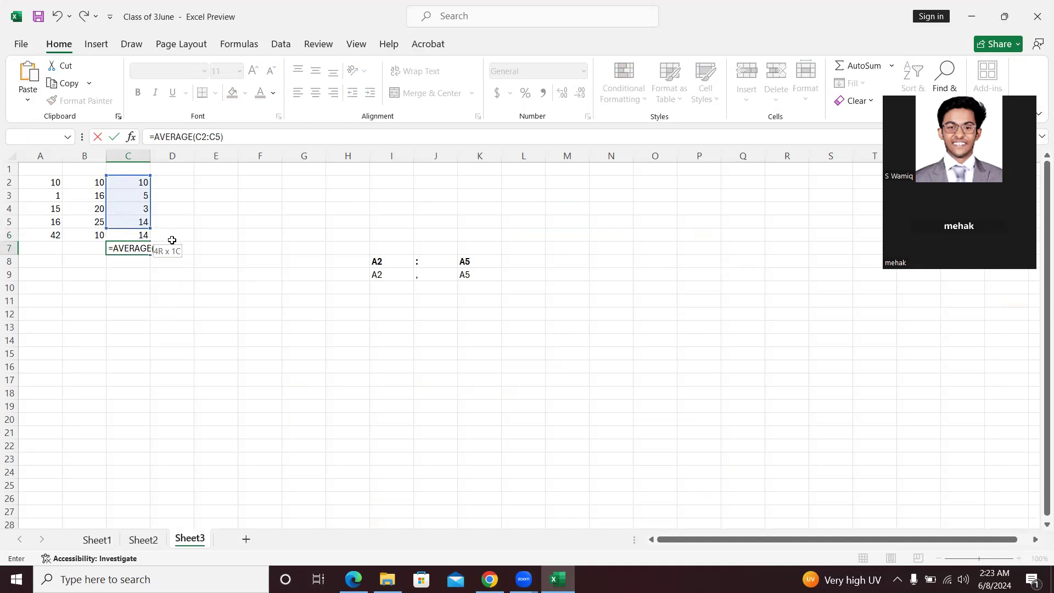
pyautogui.press('Return')
pyautogui.press('Up')
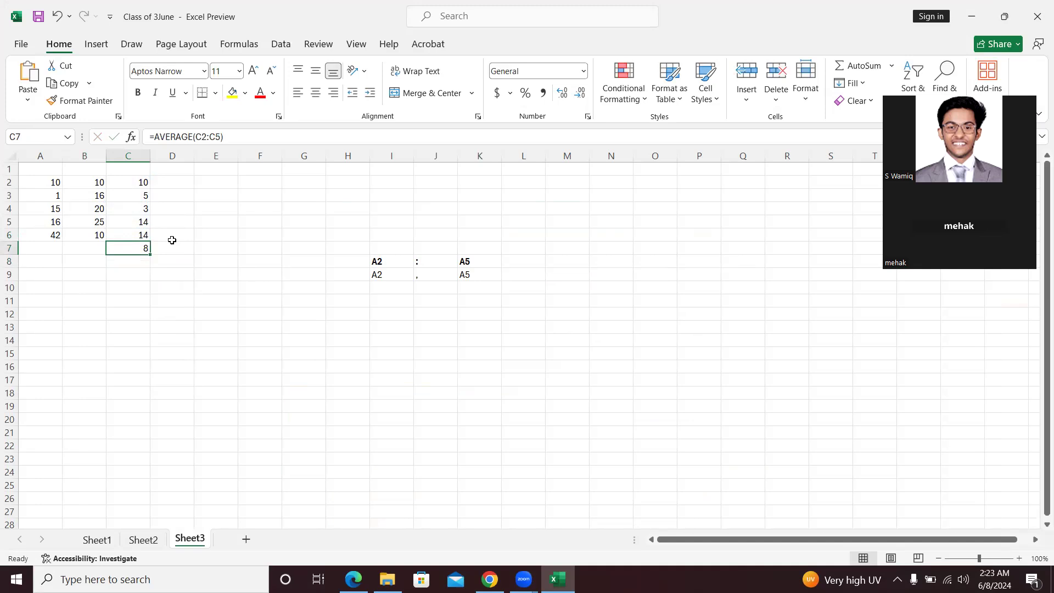
# Label the results under columns A and B by entering Count in cell A7 and Min in cell B7
pyautogui.press('Left')
pyautogui.press('Left')
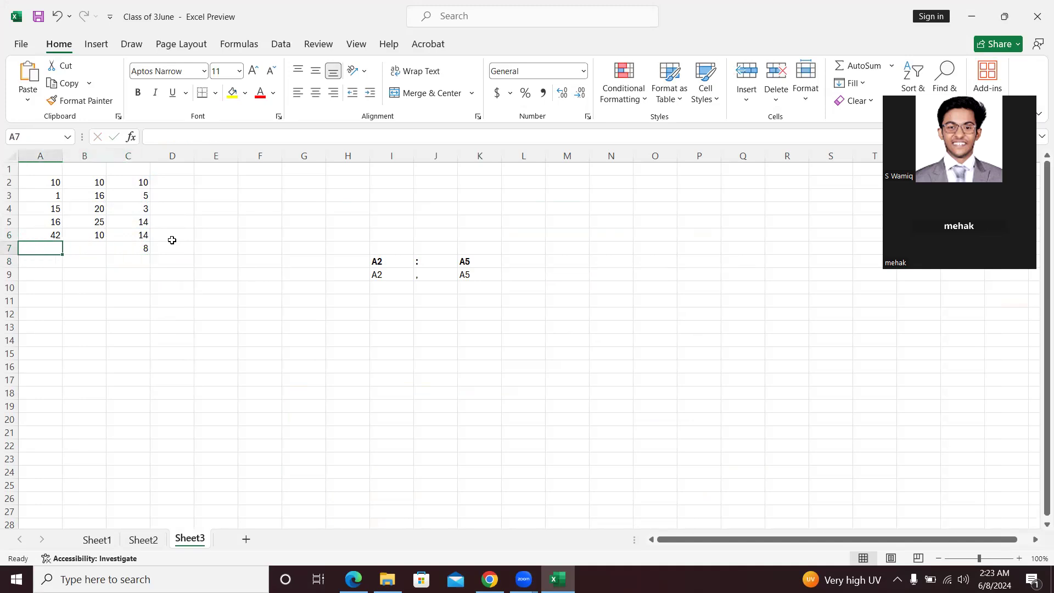
pyautogui.write('Count')
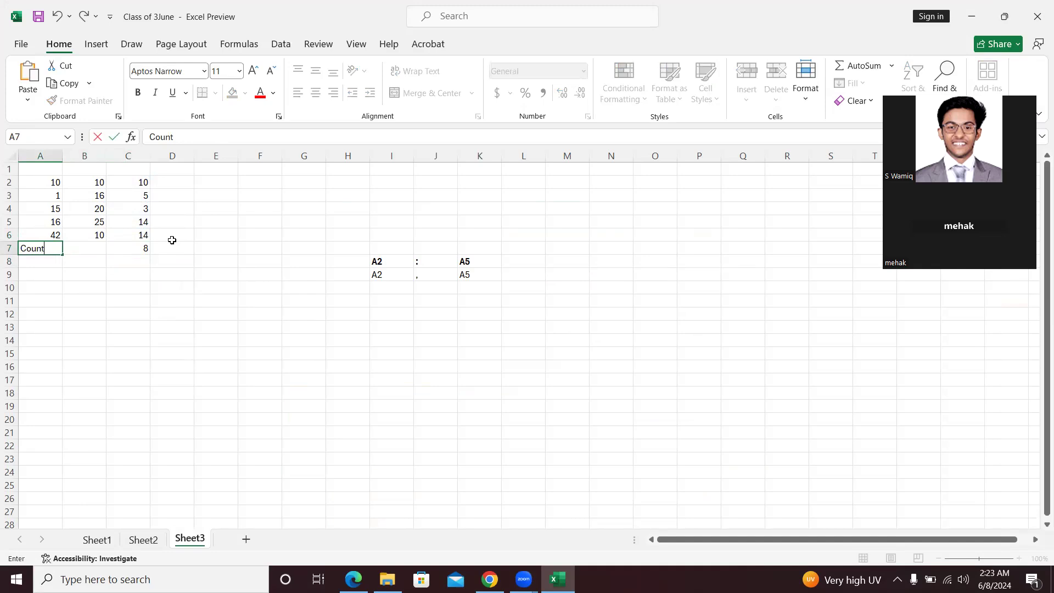
pyautogui.press('Tab')
pyautogui.write('Min')
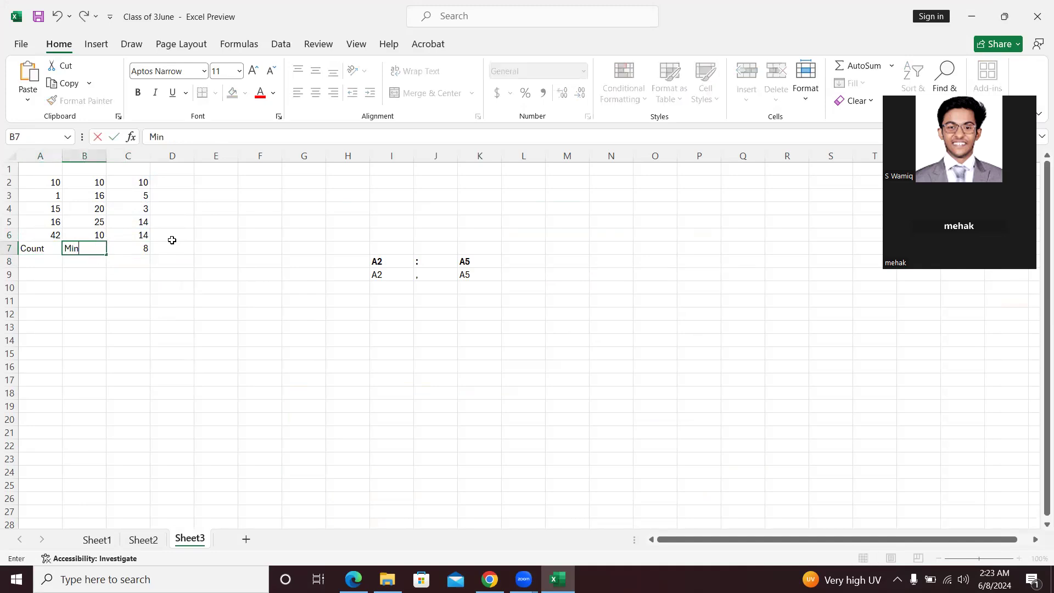
# Label column C's results by entering Max in cell D6 and Average in cell D7
pyautogui.click(172, 240)
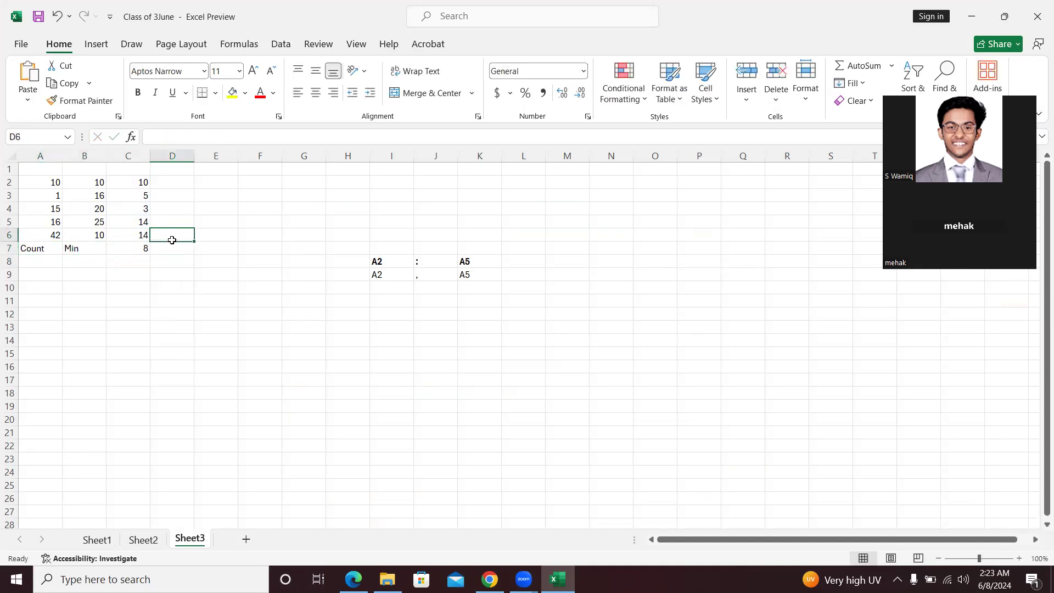
pyautogui.write('Max')
pyautogui.press('Return')
pyautogui.write('A')
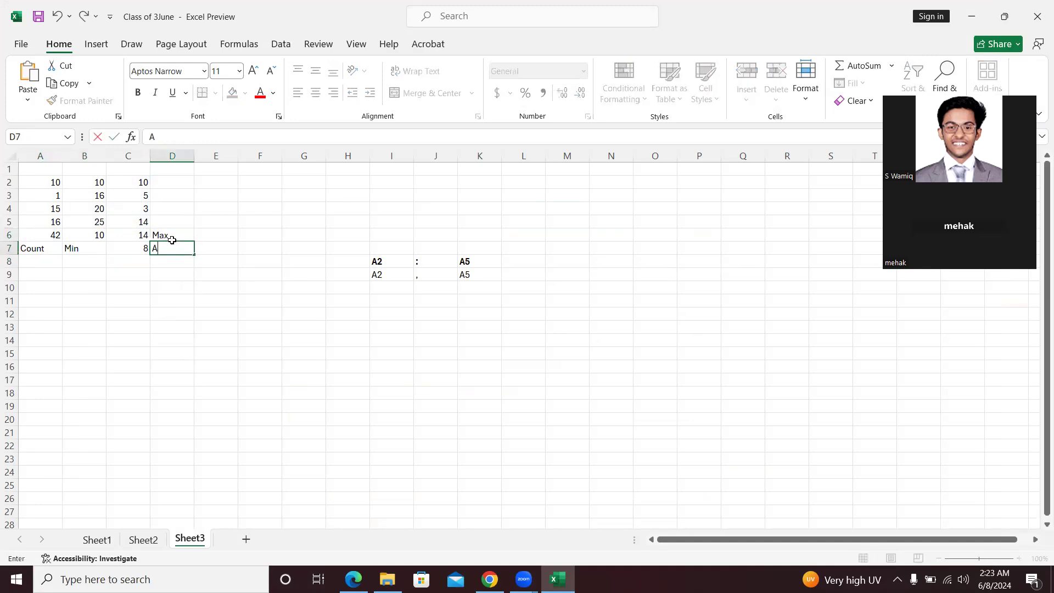
pyautogui.write('verage')
pyautogui.press('Right')
pyautogui.press('Left')
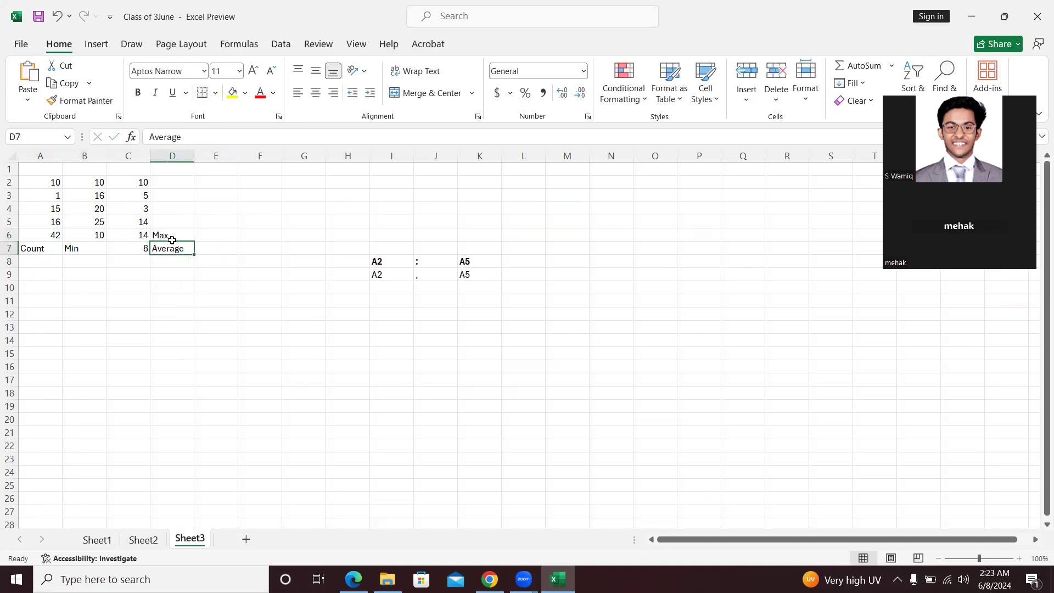
# Clear the range notation notes from cells I8:K10
pyautogui.click(377, 262)
pyautogui.moveTo(476, 285); pyautogui.dragTo(489, 285)
pyautogui.press('Delete')
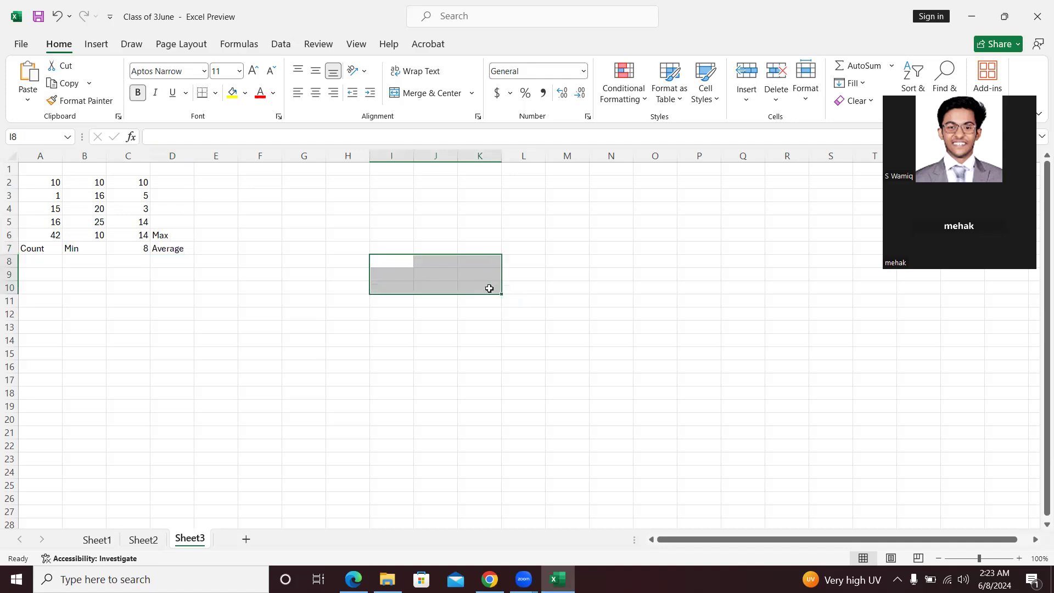
# Apply All Borders to the sample data and labels in A2:D7
pyautogui.press('Down')
pyautogui.press('Left')
pyautogui.press('Left')
pyautogui.press('Left')
pyautogui.press('Left')
pyautogui.press('Left')
pyautogui.press('Left')
pyautogui.press('Left')
pyautogui.press('Left')
pyautogui.press('Up')
pyautogui.press('Up')
pyautogui.press('Up')
pyautogui.press('Up')
pyautogui.press('Up')
pyautogui.press('Up')
pyautogui.press('Up')
pyautogui.press('Up')
pyautogui.hotkey('shift', 'Right')
pyautogui.hotkey('shift', 'Right')
pyautogui.hotkey('shift', 'Right')
pyautogui.hotkey('shift', 'Down')
pyautogui.hotkey('shift', 'Down')
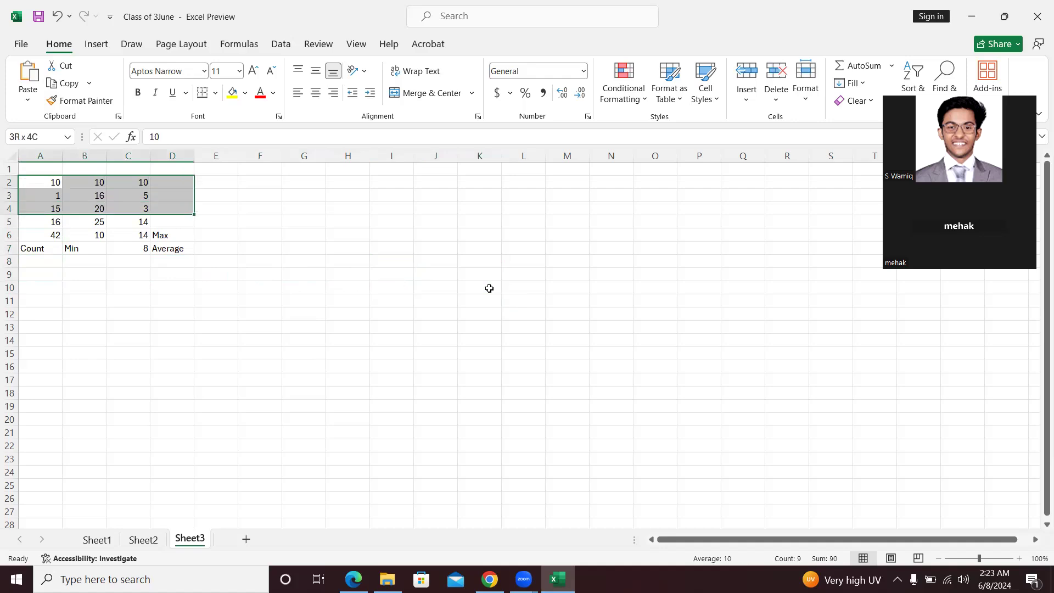
pyautogui.hotkey('shift', 'Down')
pyautogui.hotkey('shift', 'Down')
pyautogui.hotkey('shift', 'Down')
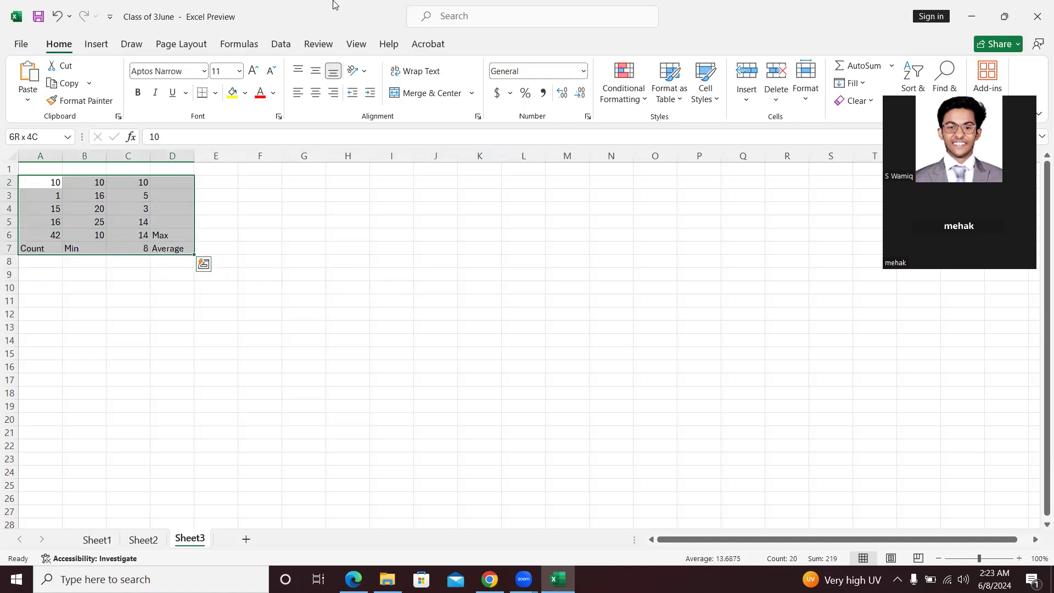
pyautogui.click(245, 93)
pyautogui.click(246, 96)
pyautogui.click(215, 93)
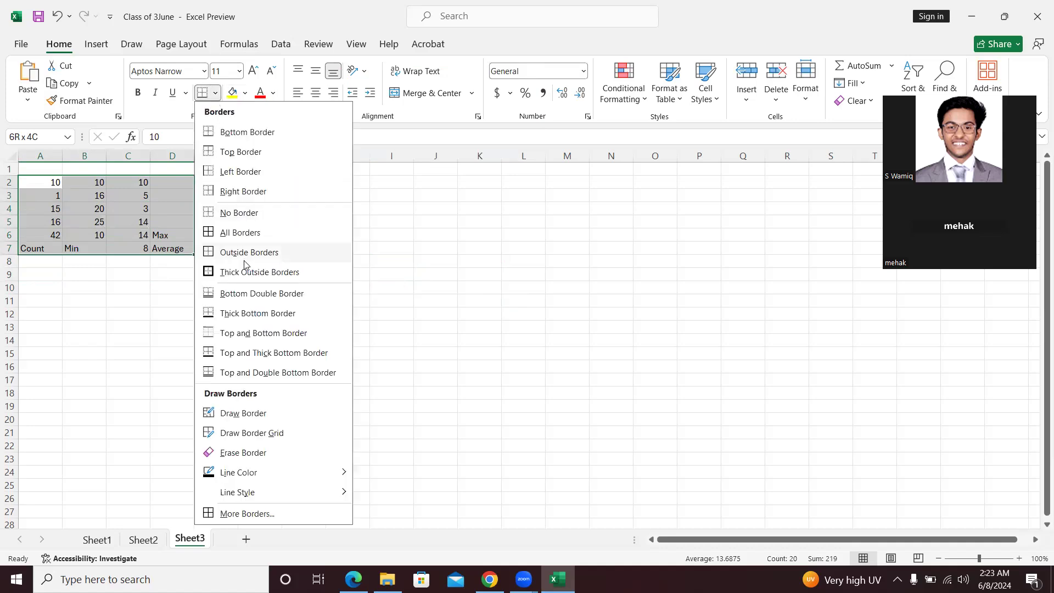
pyautogui.click(259, 233)
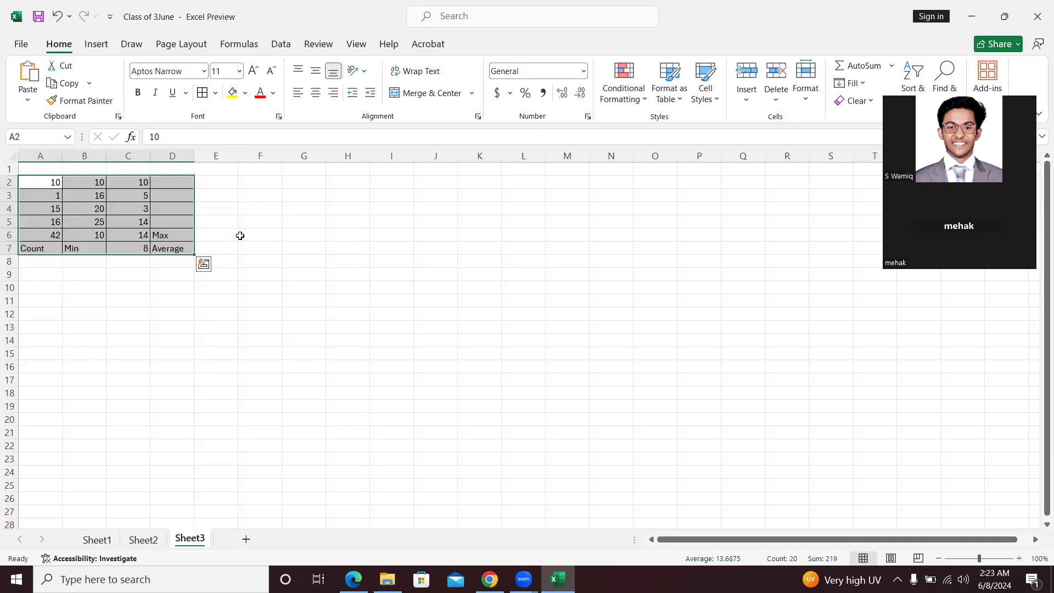
# Make the Max, Average, Min and Count labels in D6, D7, B7 and A7 bold
pyautogui.click(240, 236)
pyautogui.click(157, 235)
pyautogui.hotkey('ctrl', 'b')
pyautogui.press('Down')
pyautogui.hotkey('ctrl', 'b')
pyautogui.press('Left')
pyautogui.press('Left')
pyautogui.press('Left')
pyautogui.press('Right')
pyautogui.hotkey('ctrl', 'b')
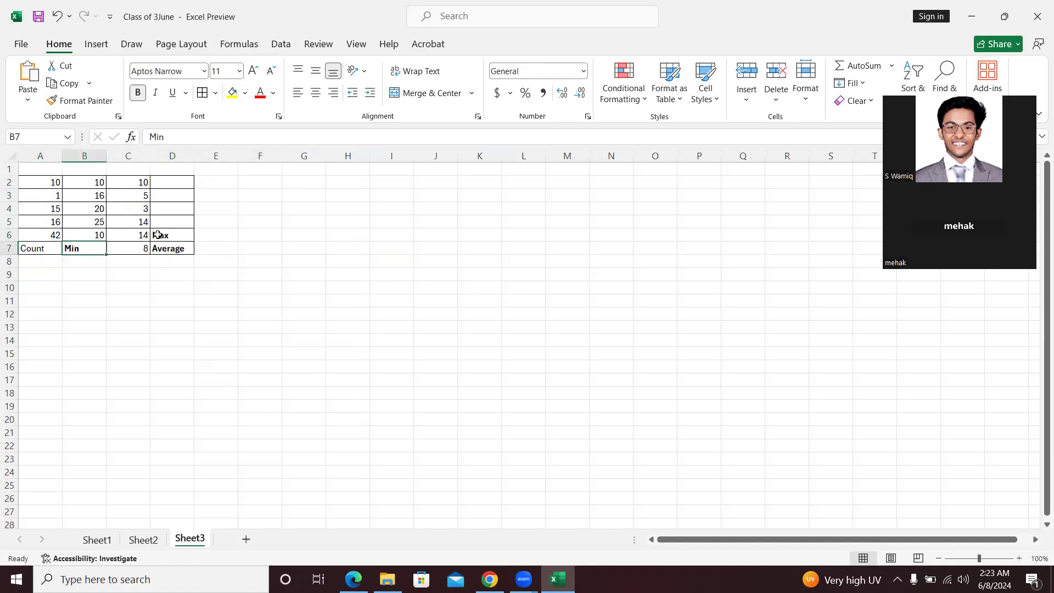
pyautogui.press('Left')
pyautogui.hotkey('ctrl', 'b')
# Italicize the function results in cells A6, B6, C6 and C7
pyautogui.press('Up')
pyautogui.hotkey('ctrl', 'i')
pyautogui.press('Right')
pyautogui.hotkey('ctrl', 'i')
pyautogui.press('Right')
pyautogui.hotkey('ctrl', 'i')
pyautogui.press('Down')
pyautogui.hotkey('ctrl', 'i')
pyautogui.press('Right')
pyautogui.press('Right')
pyautogui.press('Right')
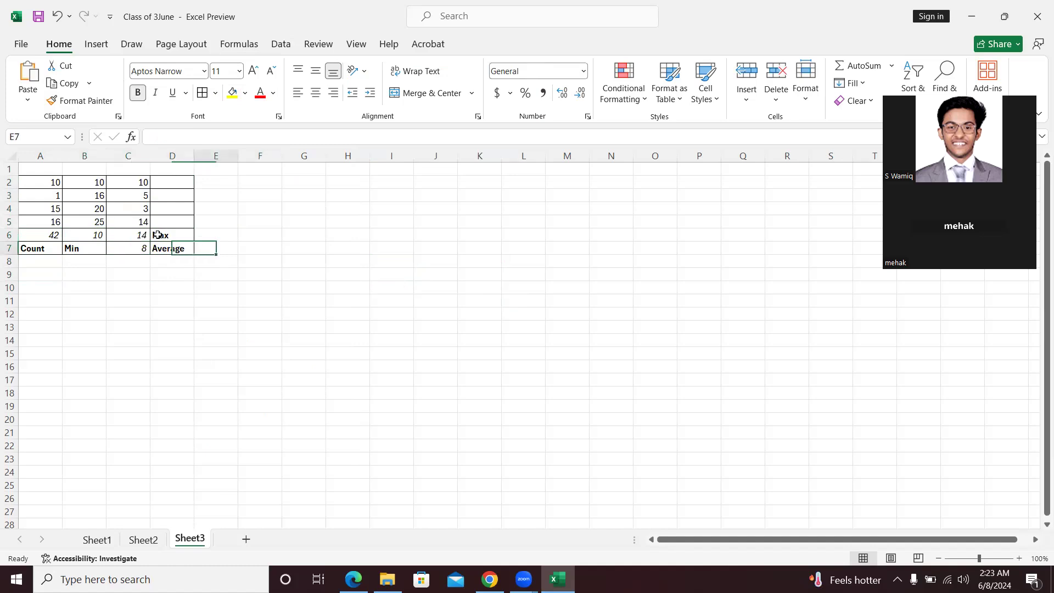
# Switch to the coursebook PDF in Edge and examine Worked Example 8.23 on summary functions and Practical Activity 8.13
pyautogui.click(353, 579)
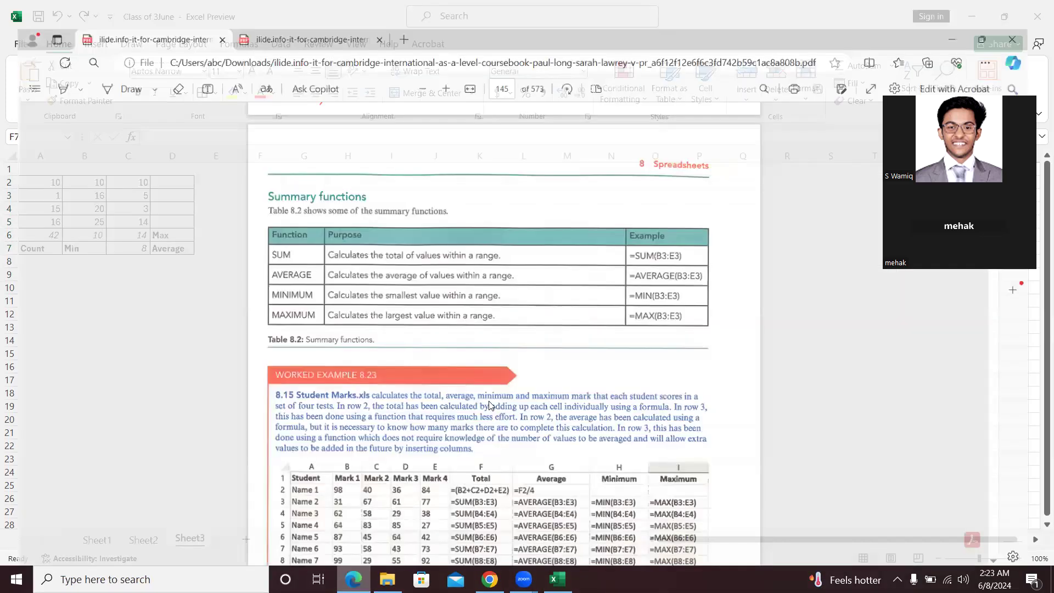
pyautogui.scroll(-3, 490, 405)
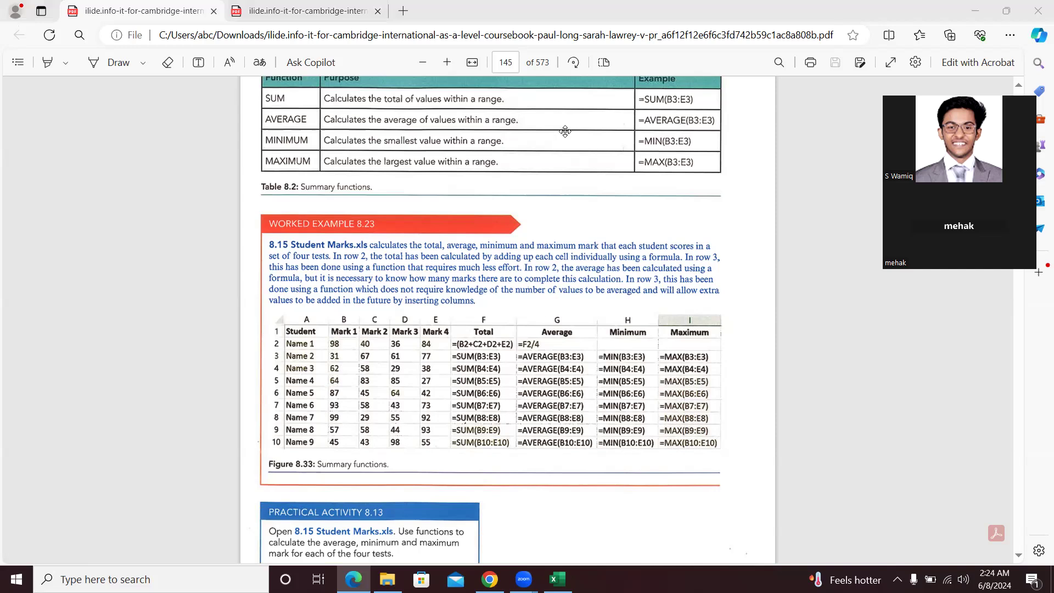
pyautogui.scroll(2, 444, 211)
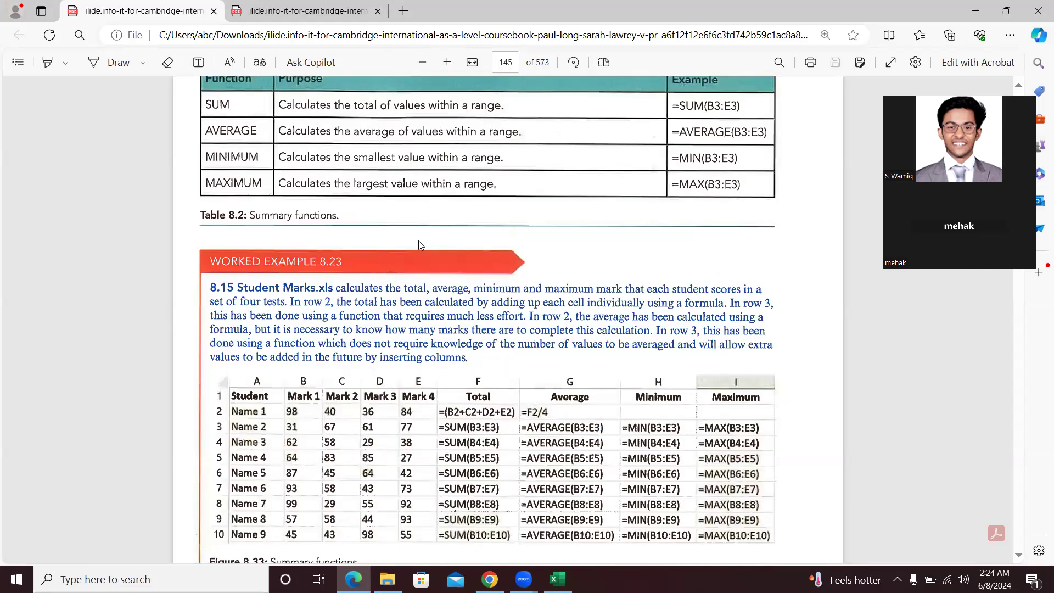
pyautogui.scroll(-2, 420, 245)
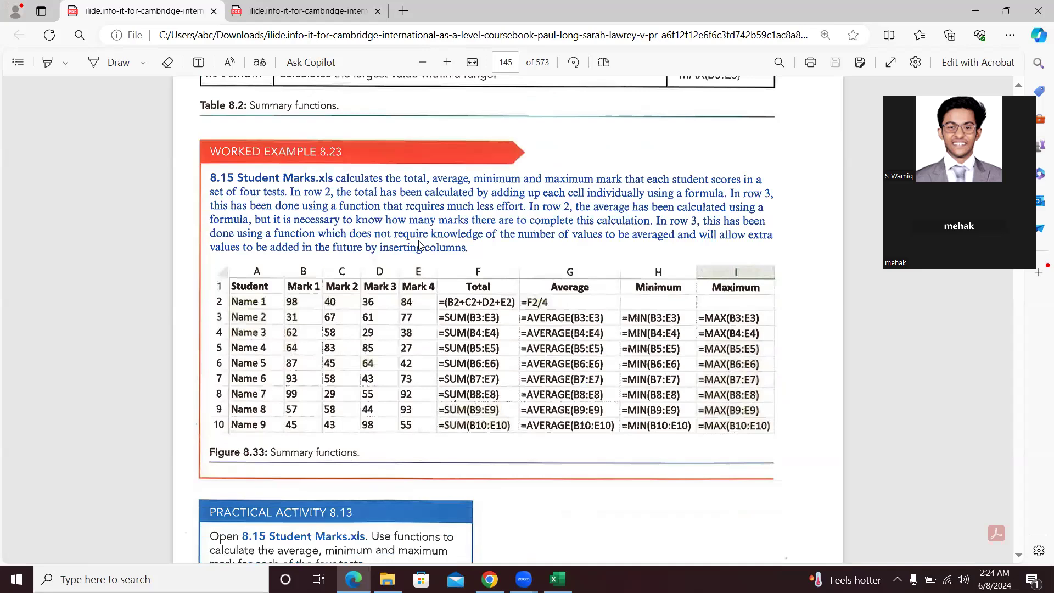
pyautogui.click(447, 63)
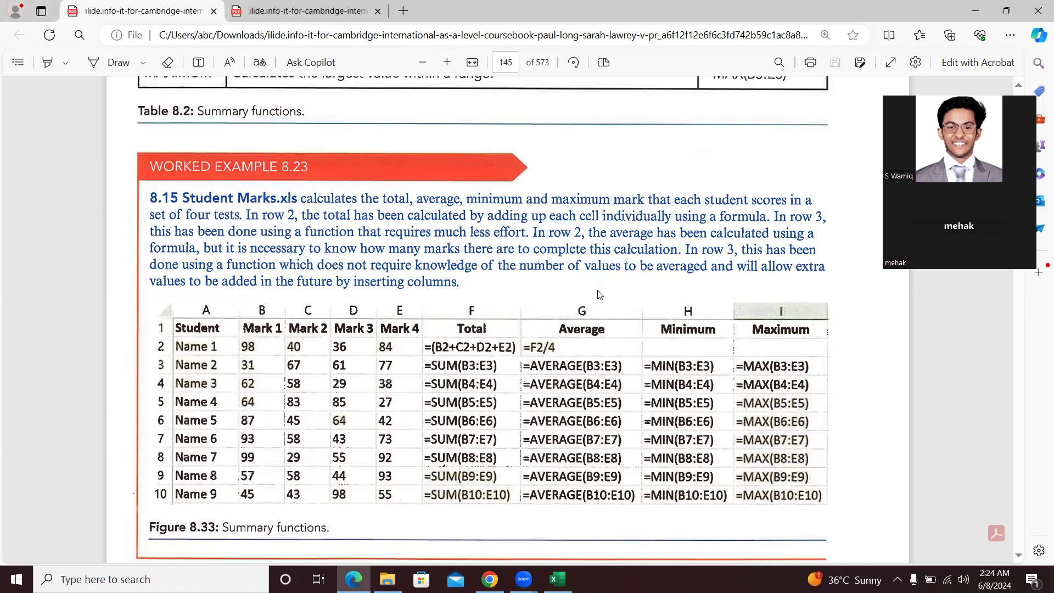
pyautogui.scroll(-5, 600, 294)
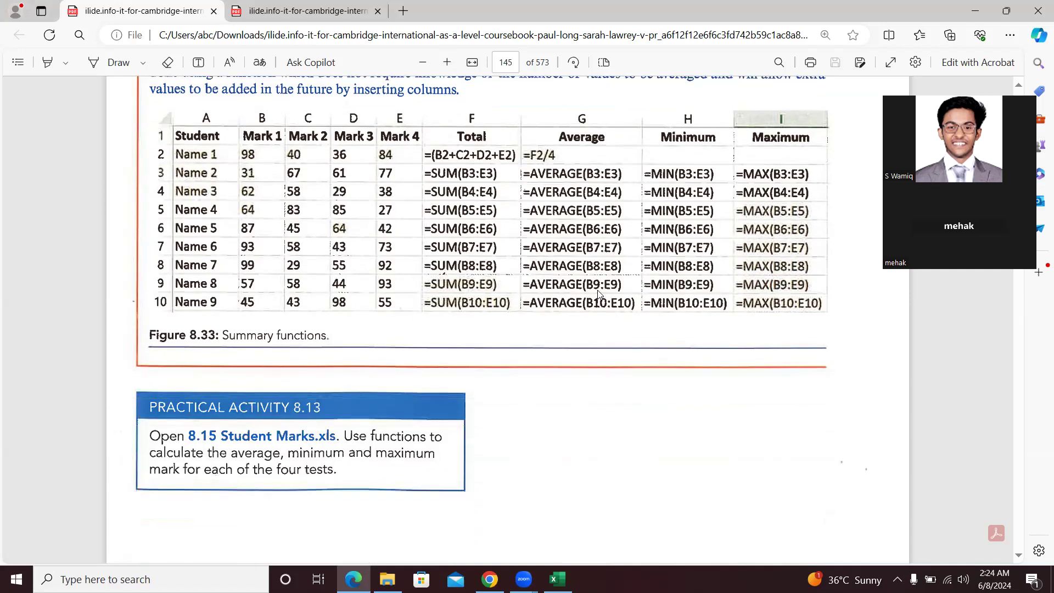
pyautogui.scroll(-10, 599, 295)
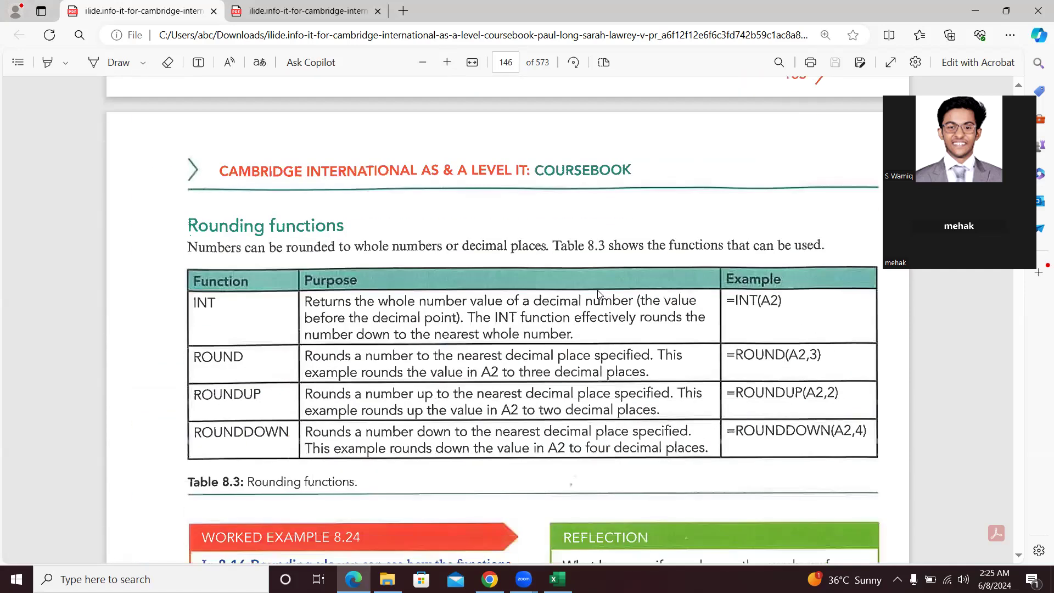
pyautogui.scroll(14, 598, 293)
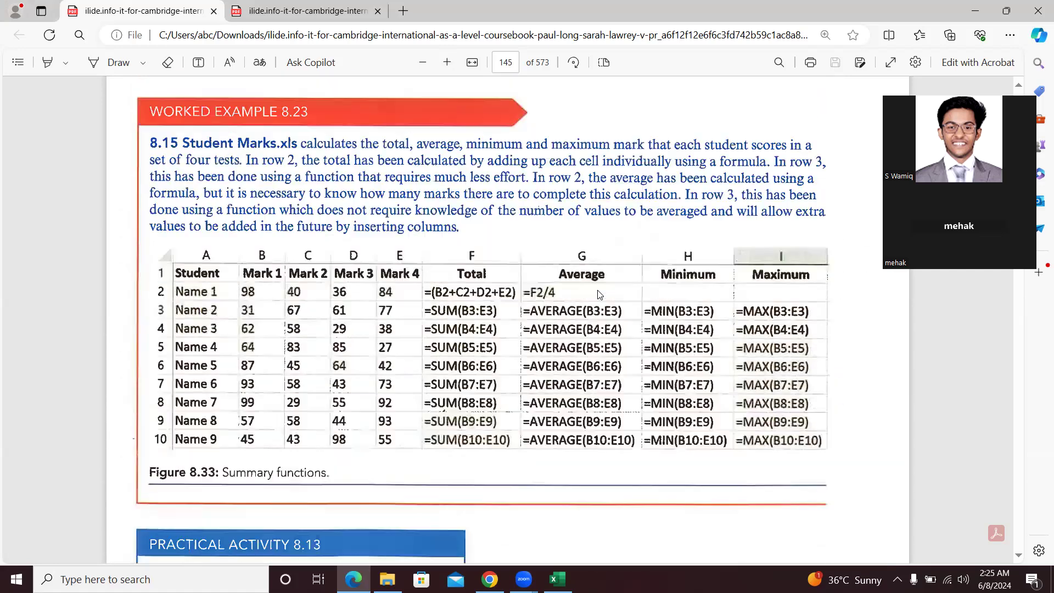
pyautogui.scroll(-14, 599, 295)
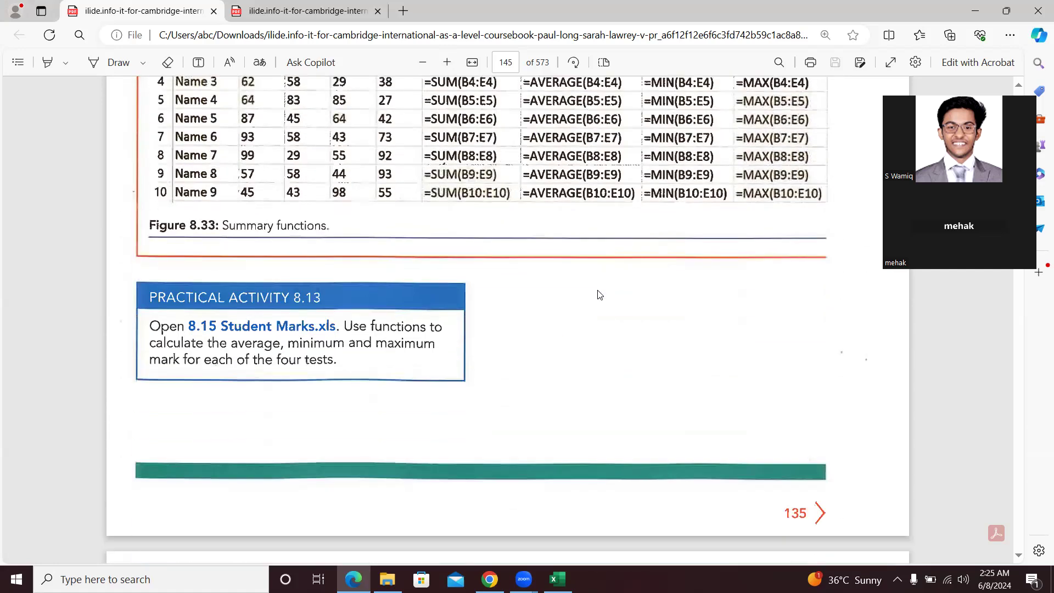
# Read the coursebook's Rounding functions section, covering the INT, ROUND, ROUNDUP and ROUNDDOWN entries of Table 8.3
pyautogui.scroll(-4, 600, 295)
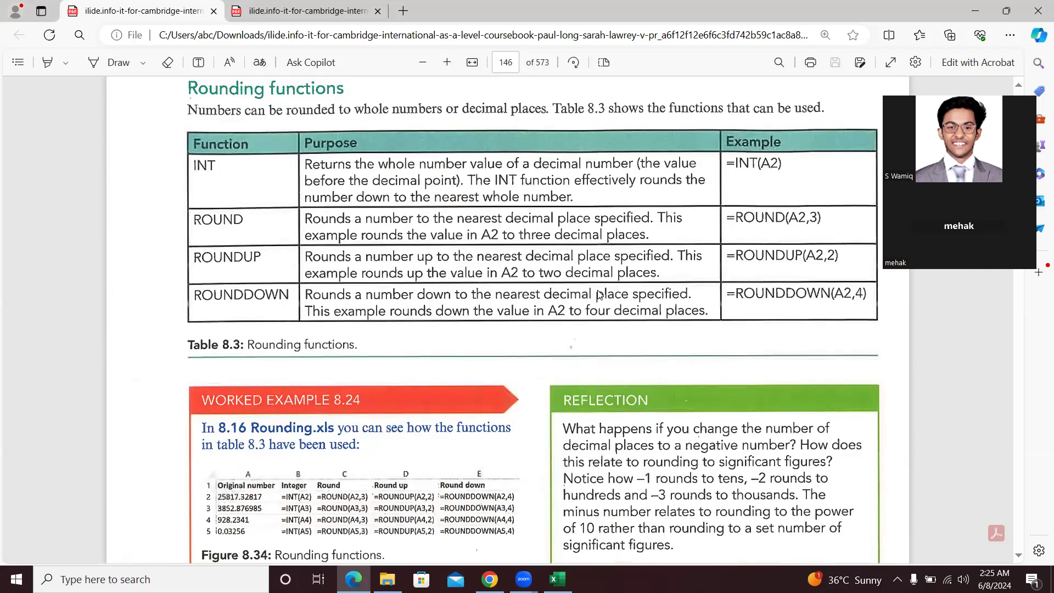
pyautogui.scroll(-1, 600, 295)
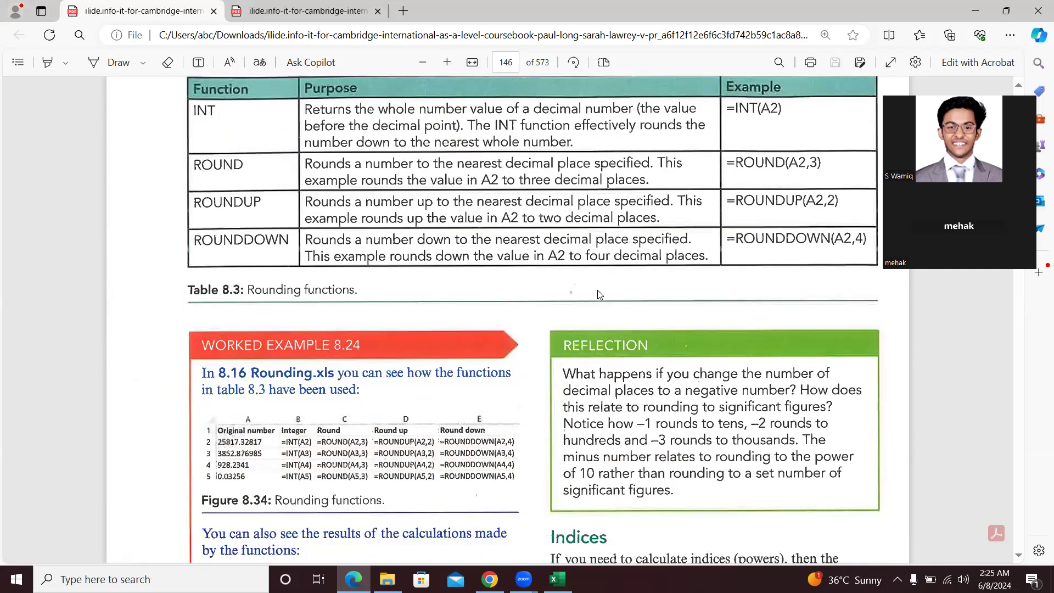
pyautogui.scroll(1, 600, 295)
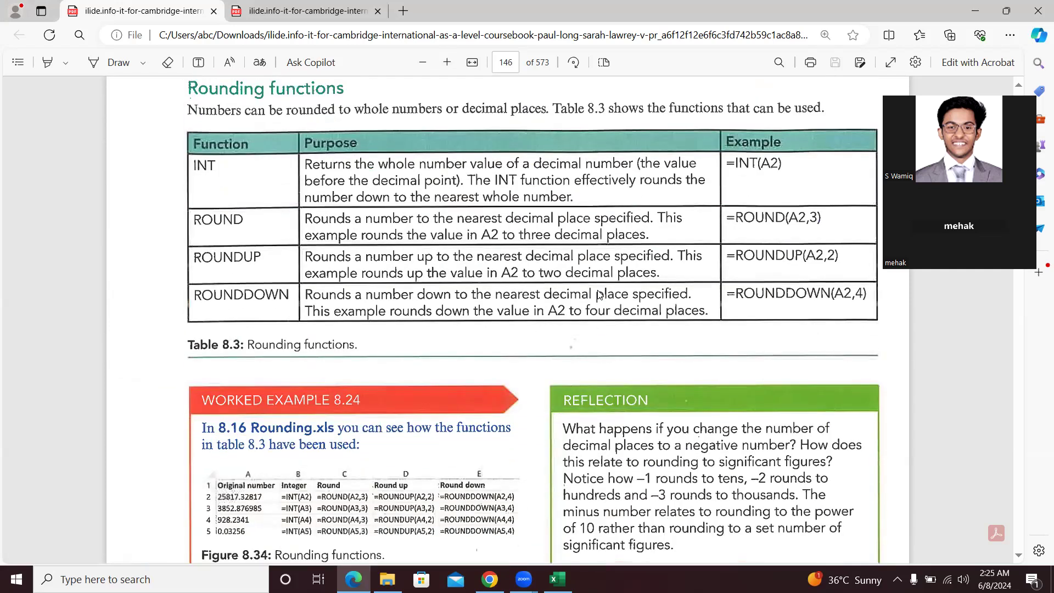
pyautogui.scroll(1, 599, 295)
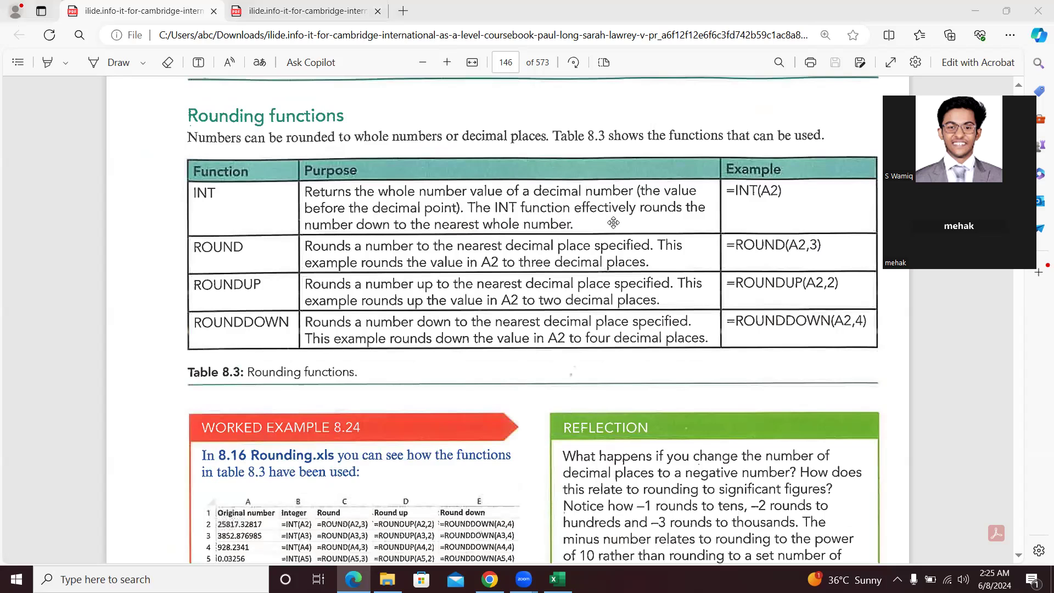
pyautogui.scroll(-4, 613, 222)
pyautogui.scroll(3, 613, 222)
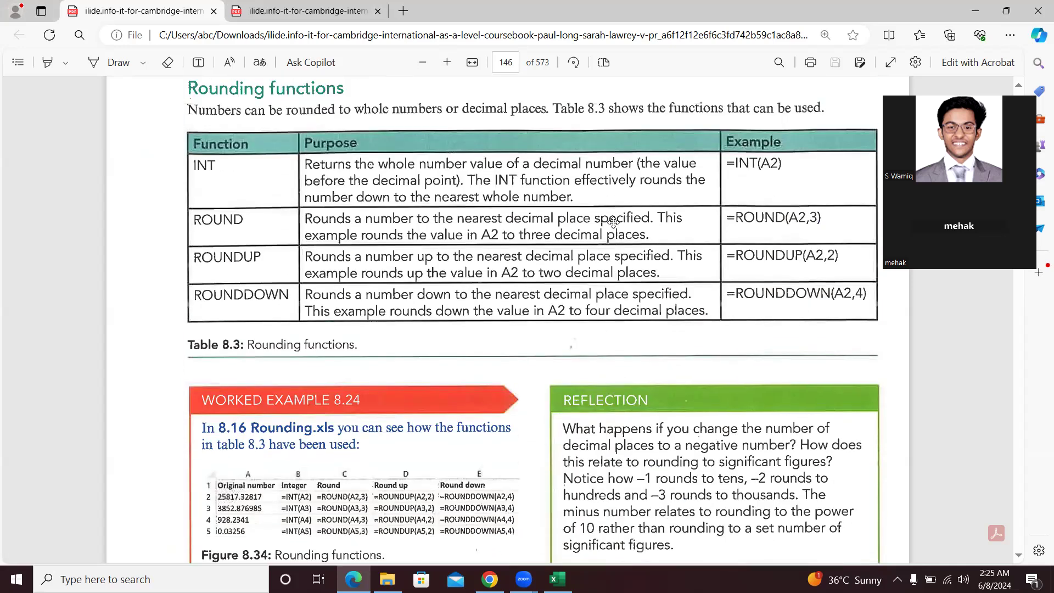
pyautogui.scroll(1, 613, 222)
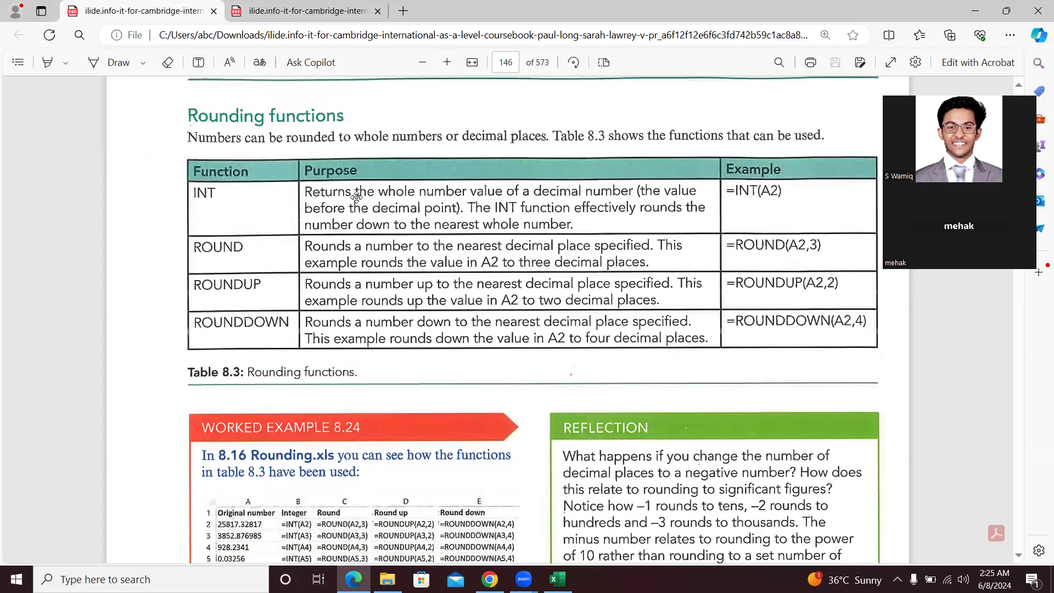
pyautogui.press('XF86MonBrightnessUp')
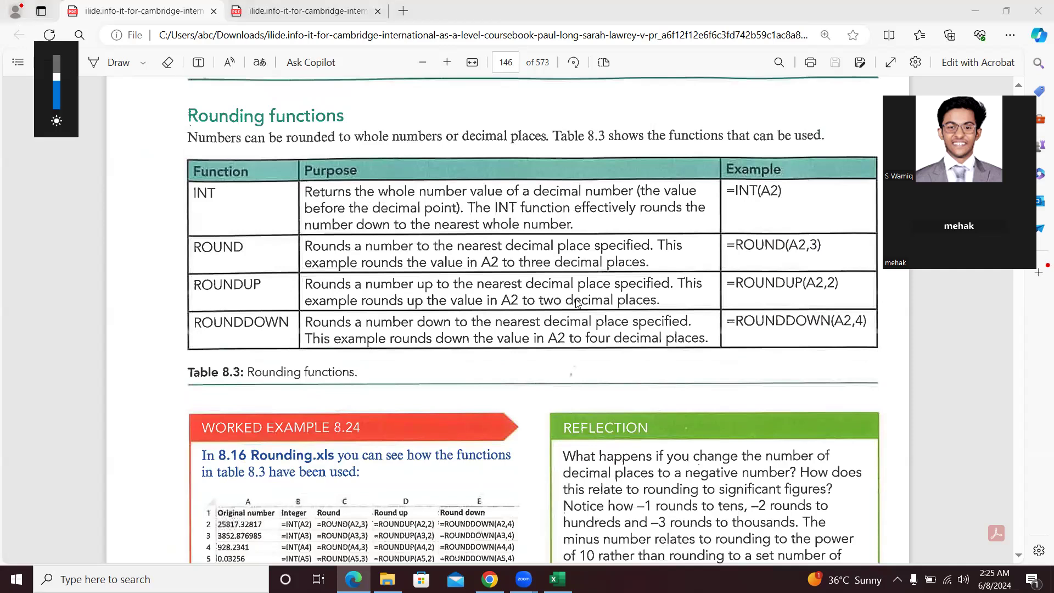
pyautogui.press('XF86MonBrightnessUp')
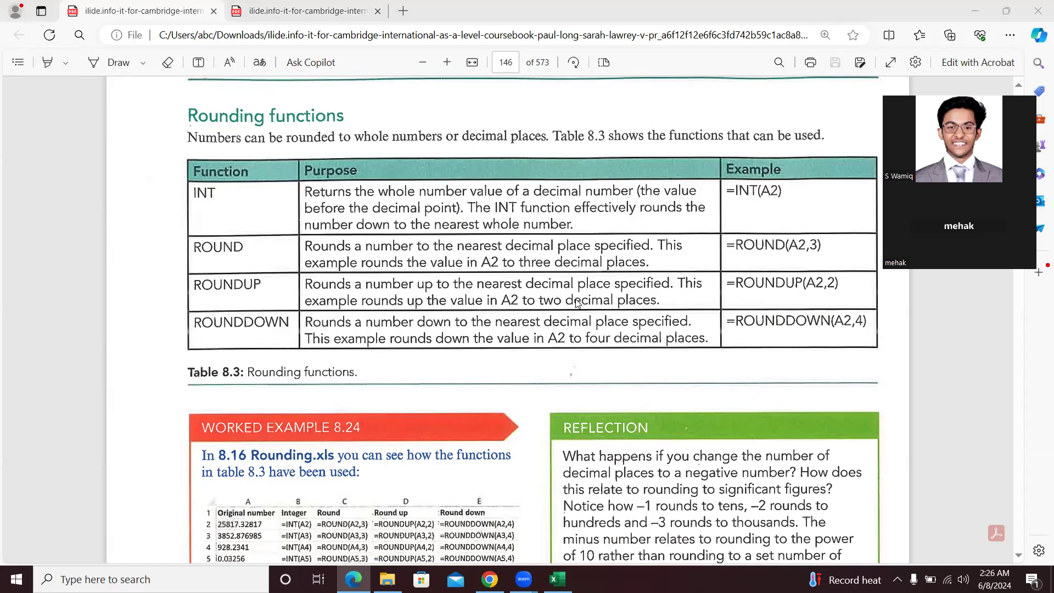
# Arrange the coursebook PDF and the Excel workbook side by side, with Worked Example 8.24 on rounding functions in view
pyautogui.doubleClick(503, 2)
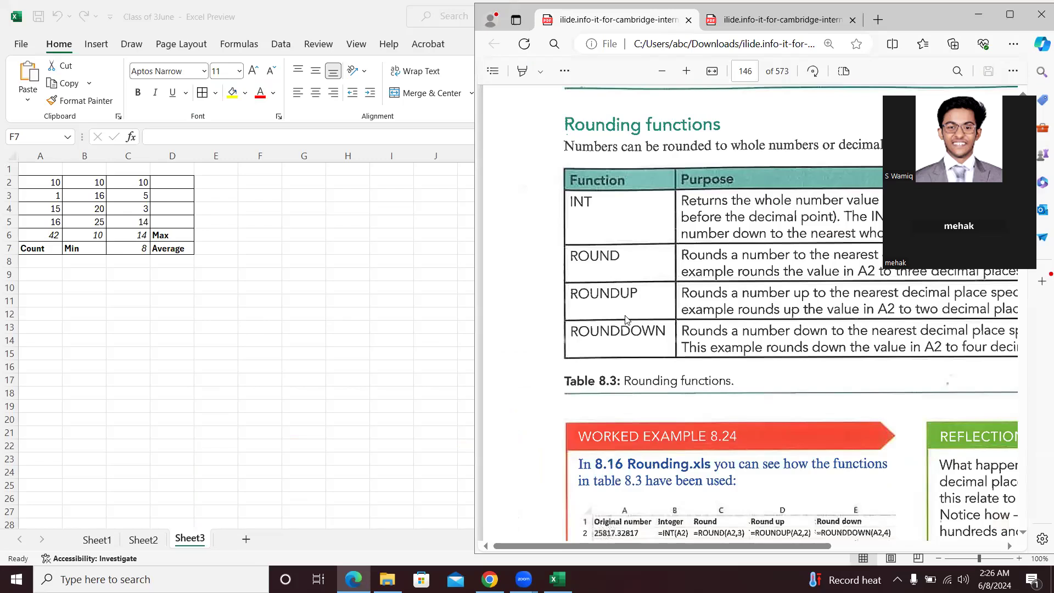
pyautogui.scroll(-1, 626, 320)
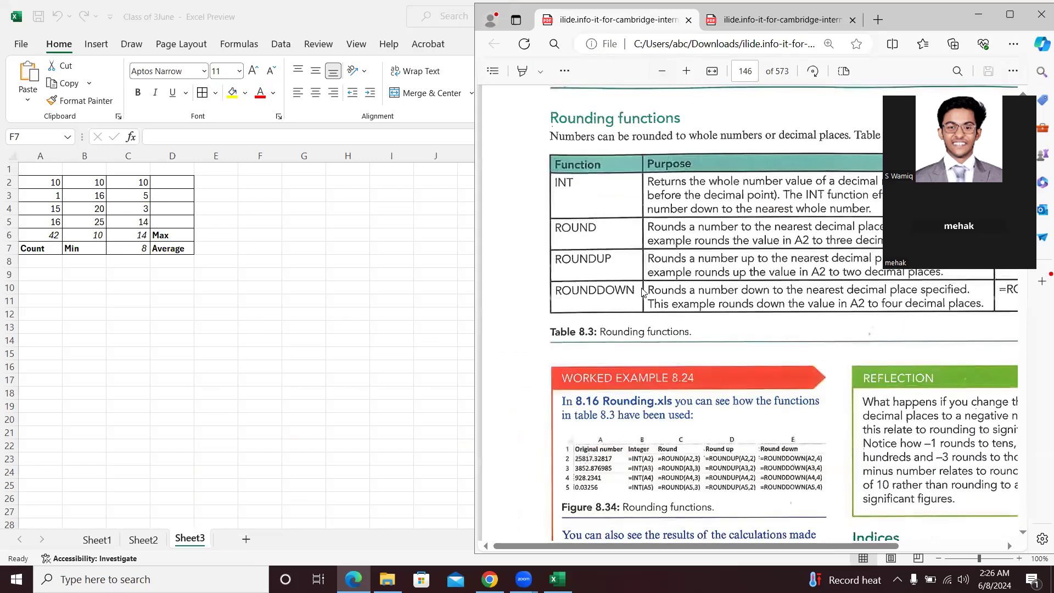
pyautogui.scroll(-3, 643, 292)
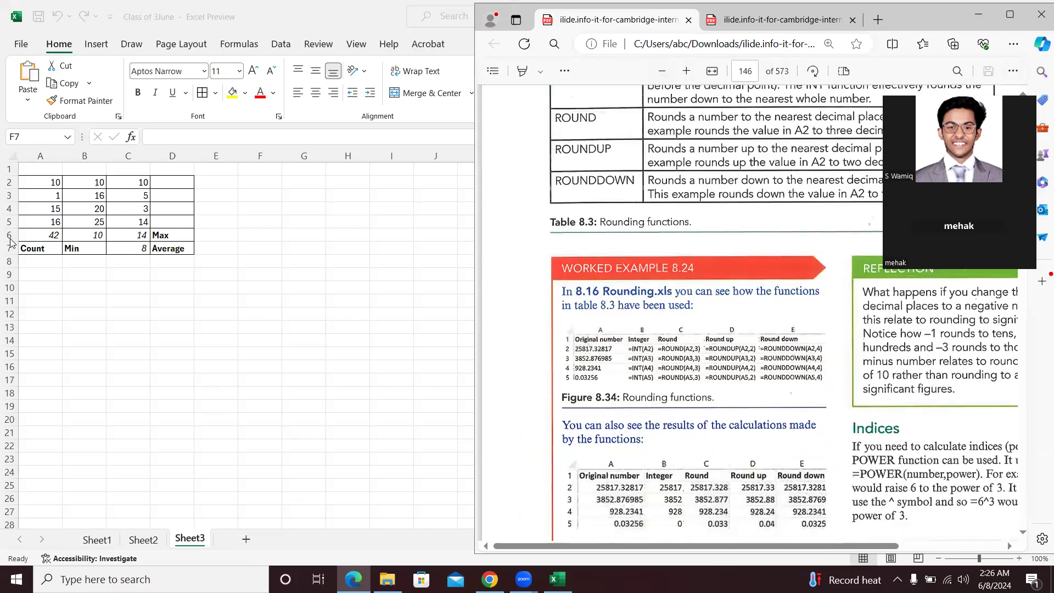
pyautogui.hotkey('alt', 'Tab')
pyautogui.click(35, 288)
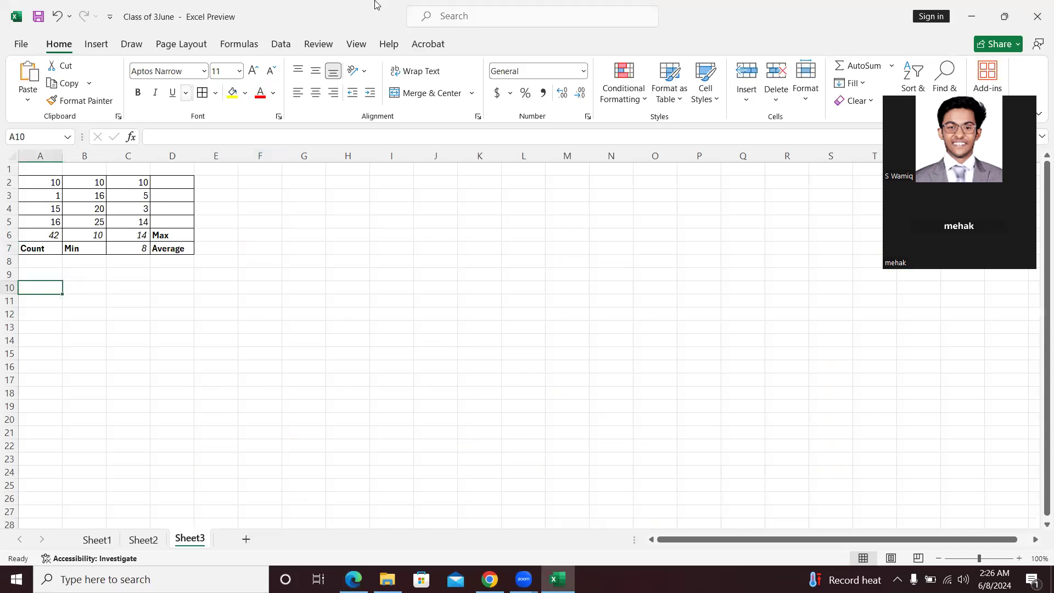
pyautogui.doubleClick(753, 5)
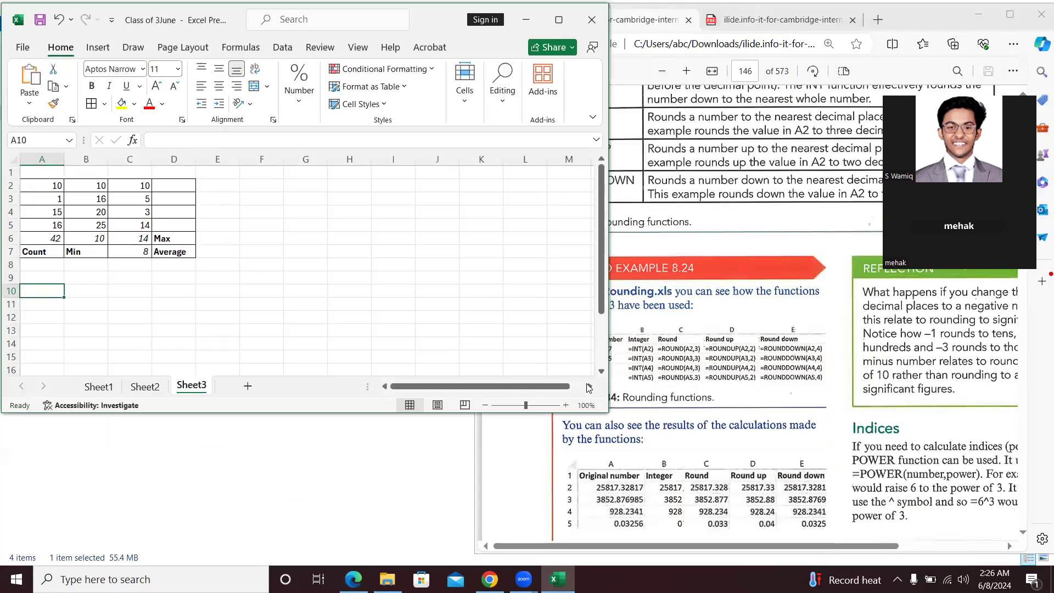
pyautogui.click(611, 415)
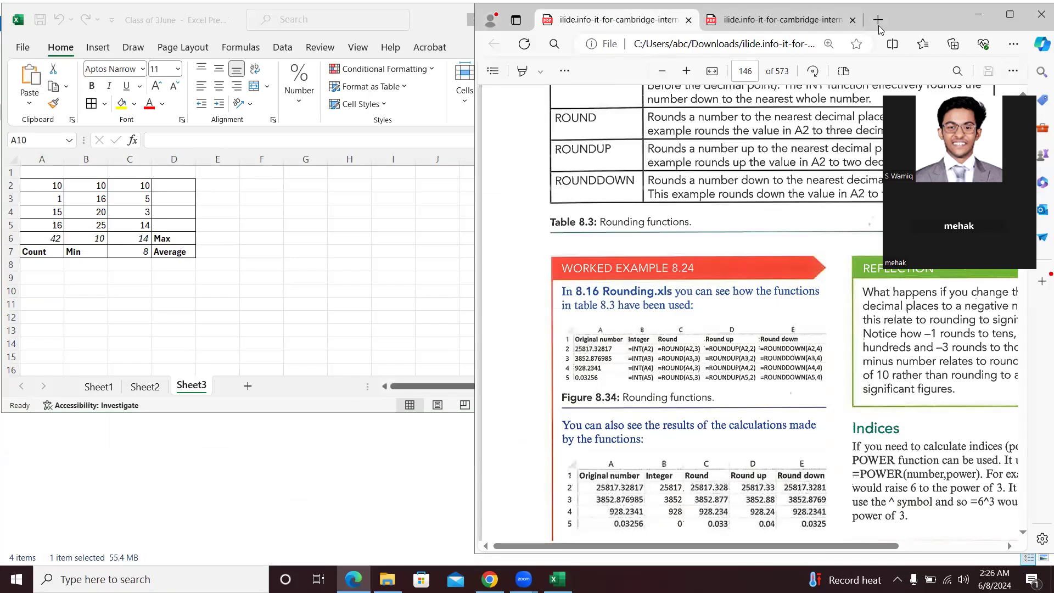
pyautogui.moveTo(914, 20); pyautogui.dragTo(1013, 20)
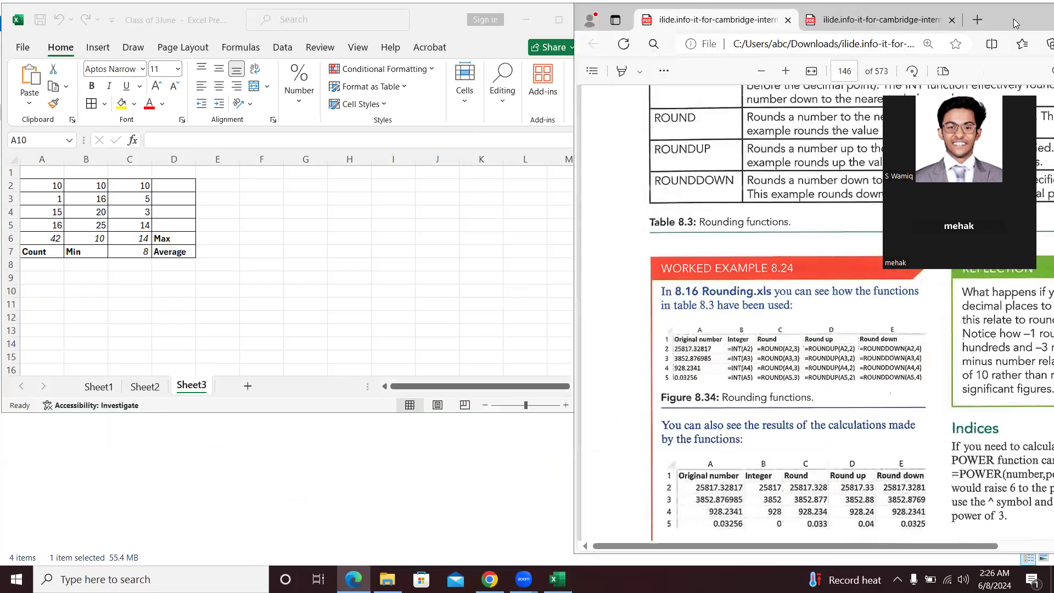
pyautogui.click(462, 239)
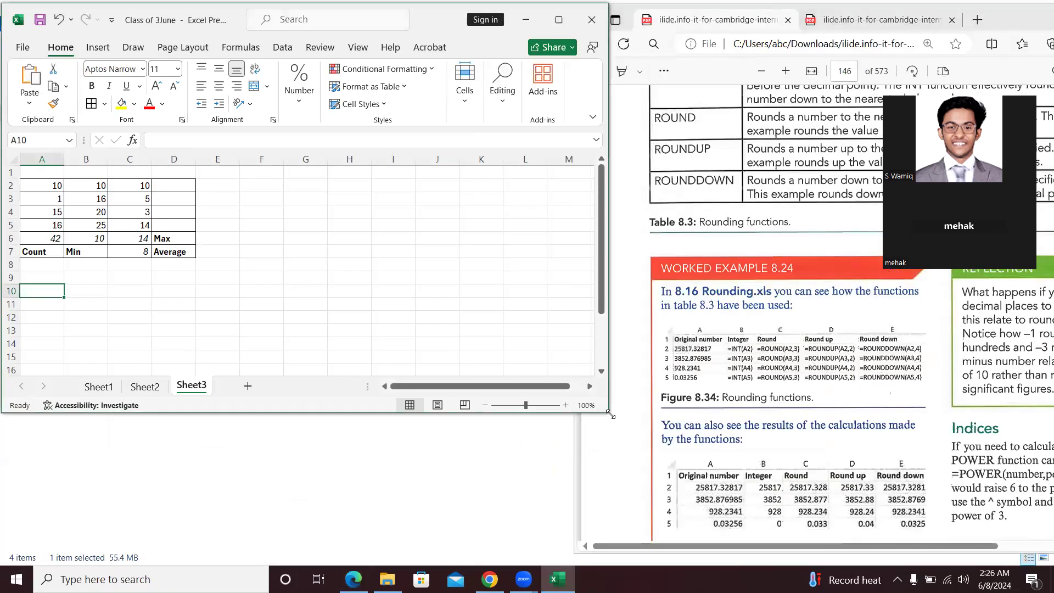
pyautogui.moveTo(609, 413); pyautogui.dragTo(599, 508)
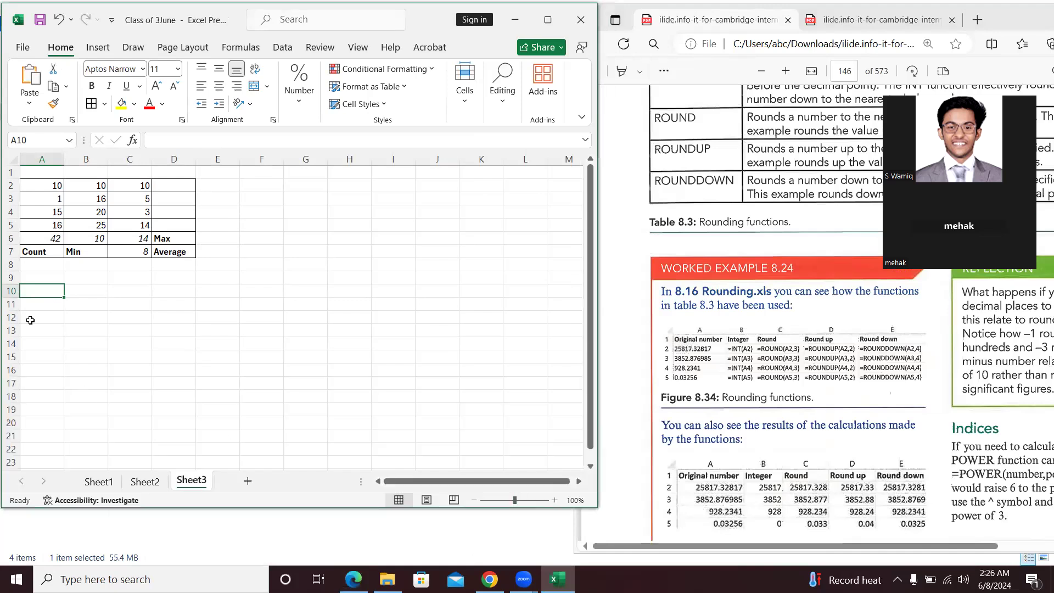
# Enter the heading "Original Number" in A10 of Sheet3 and widen column A to fit it
pyautogui.write('Original Number')
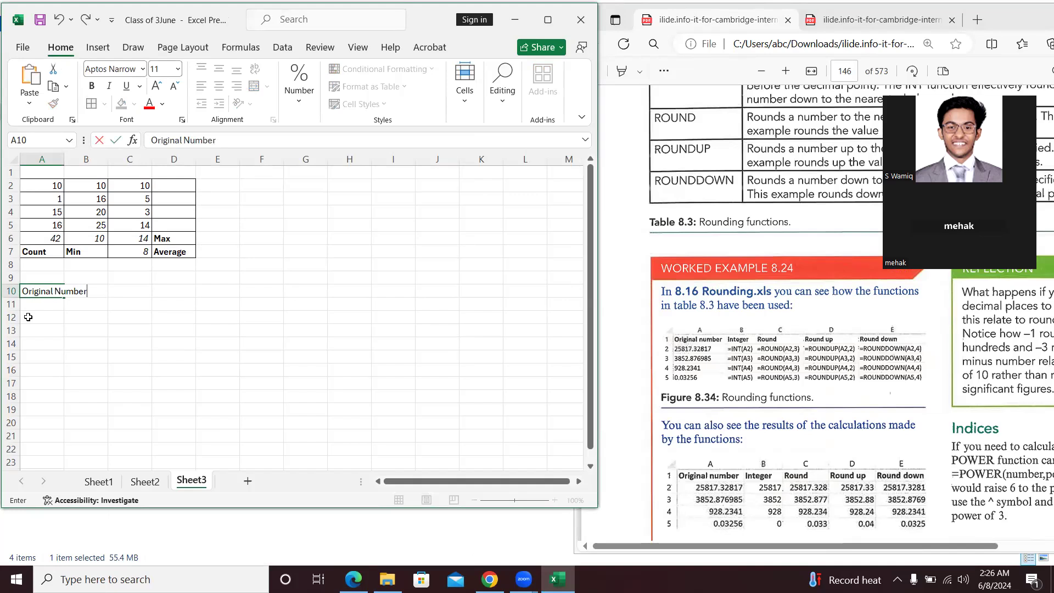
pyautogui.click(60, 159)
pyautogui.moveTo(65, 159); pyautogui.dragTo(92, 165)
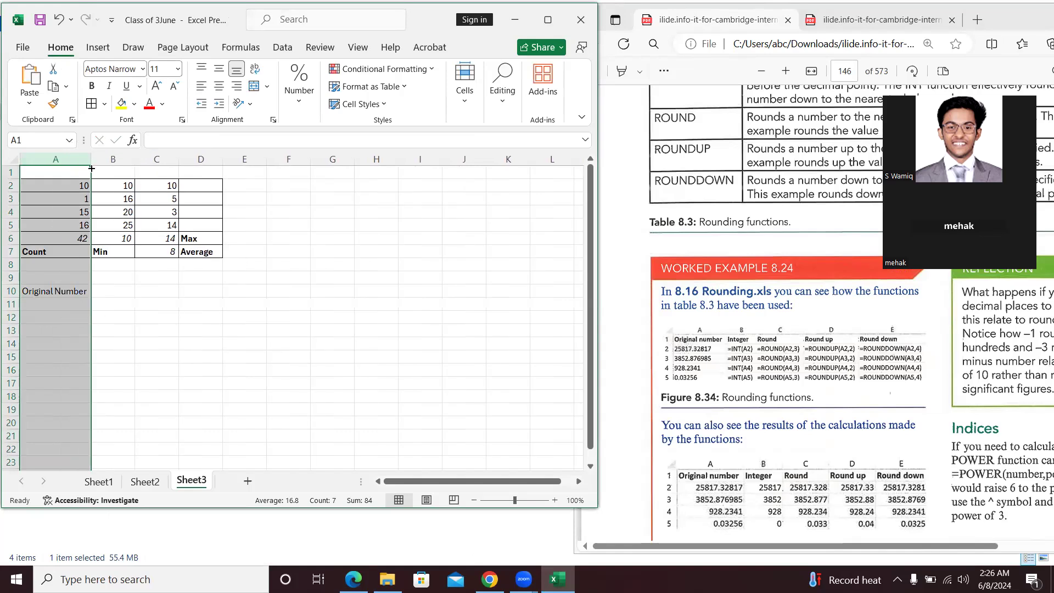
# Enter the headings "Integar", "Round", "Round up" and "Round down" in B10 to E10
pyautogui.click(111, 292)
pyautogui.write('Integar')
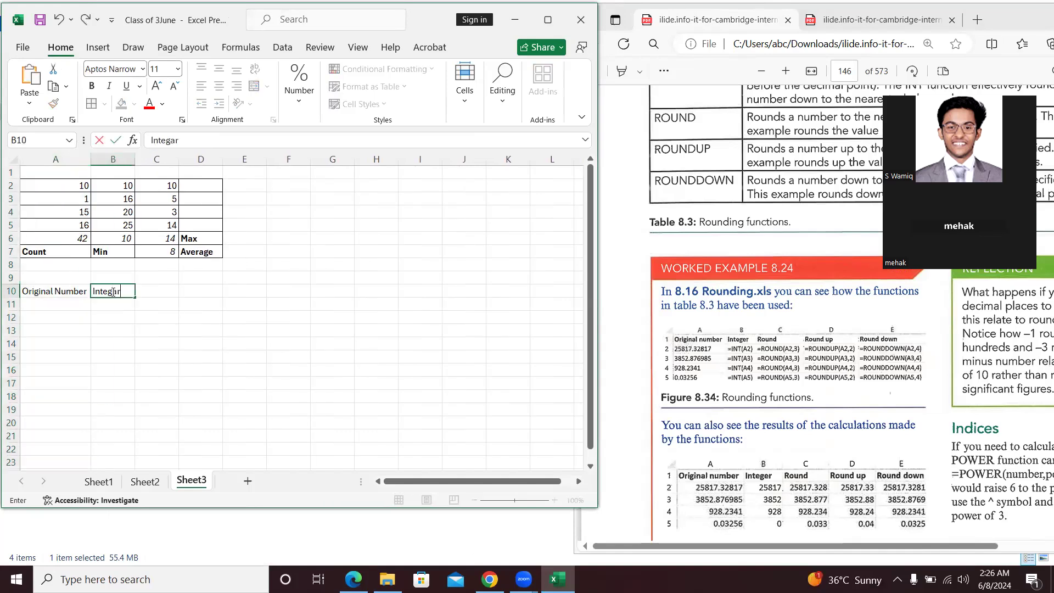
pyautogui.press('Tab')
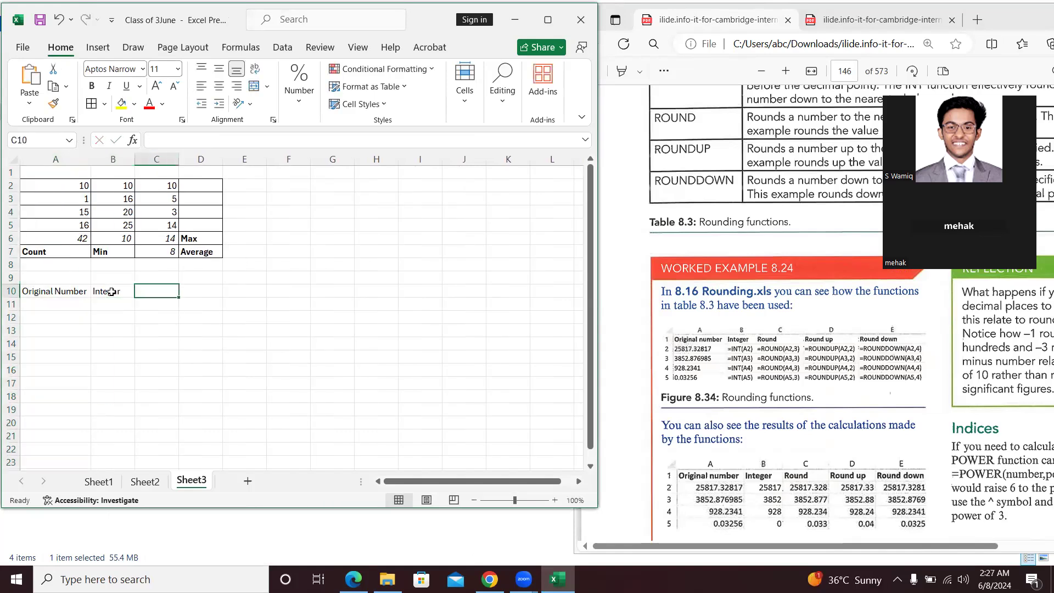
pyautogui.write('Round')
pyautogui.press('Tab')
pyautogui.write('Round up')
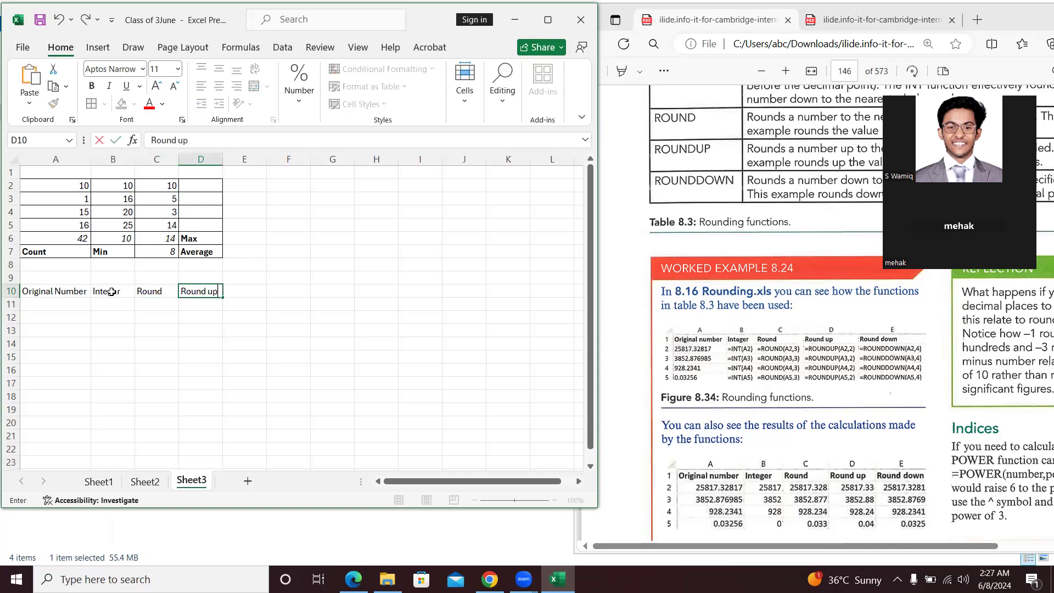
pyautogui.press('Tab')
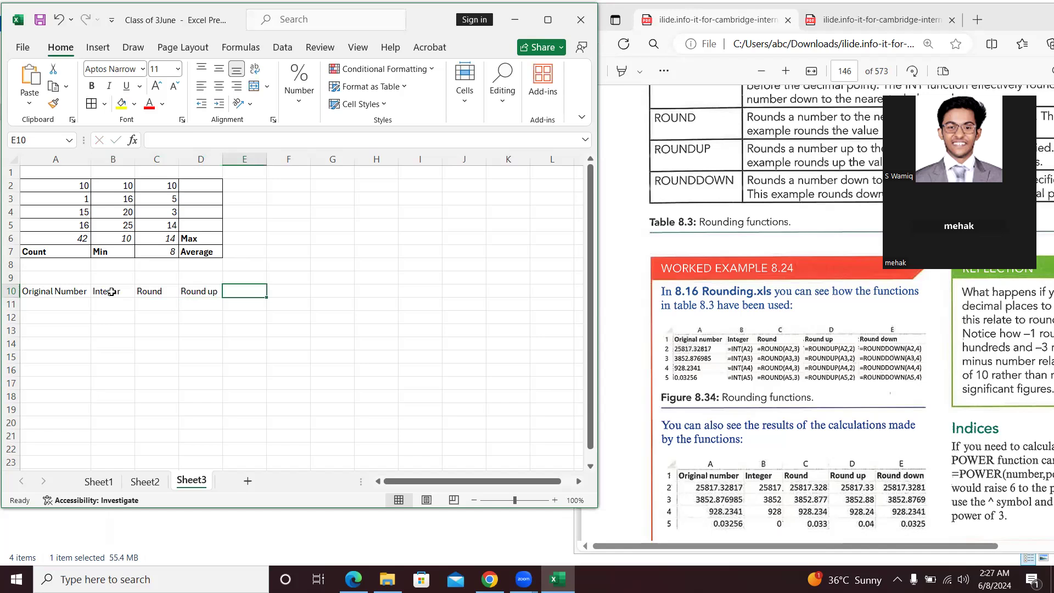
pyautogui.write('Round down')
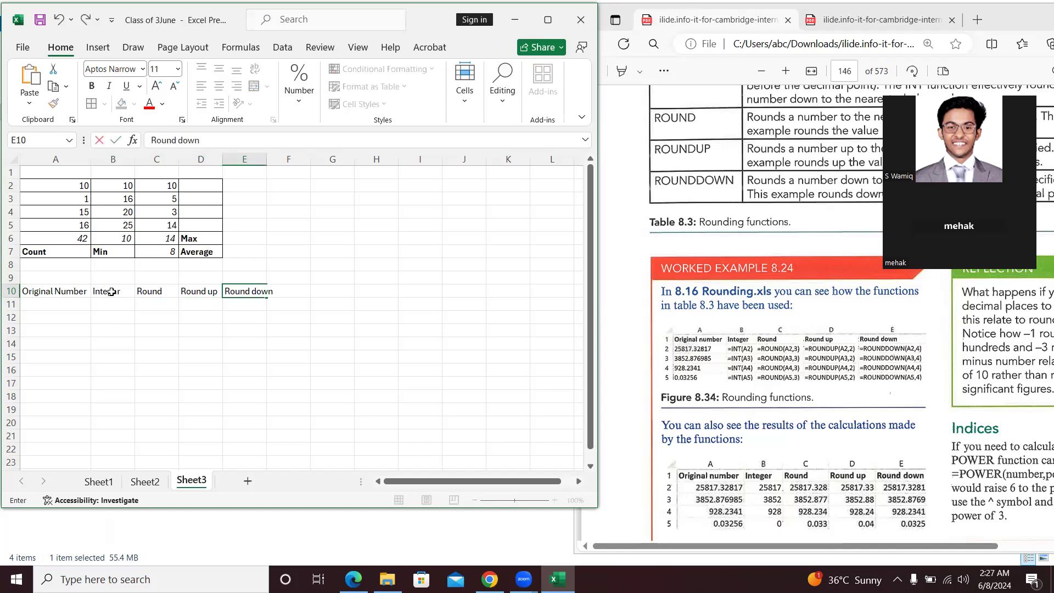
pyautogui.press('Return')
# Fill A11 to A14 under Original Number with 25817.32817, 3852.876985, 928.2341 and 0.03256
pyautogui.press('Left')
pyautogui.press('Left')
pyautogui.press('Left')
pyautogui.press('Left')
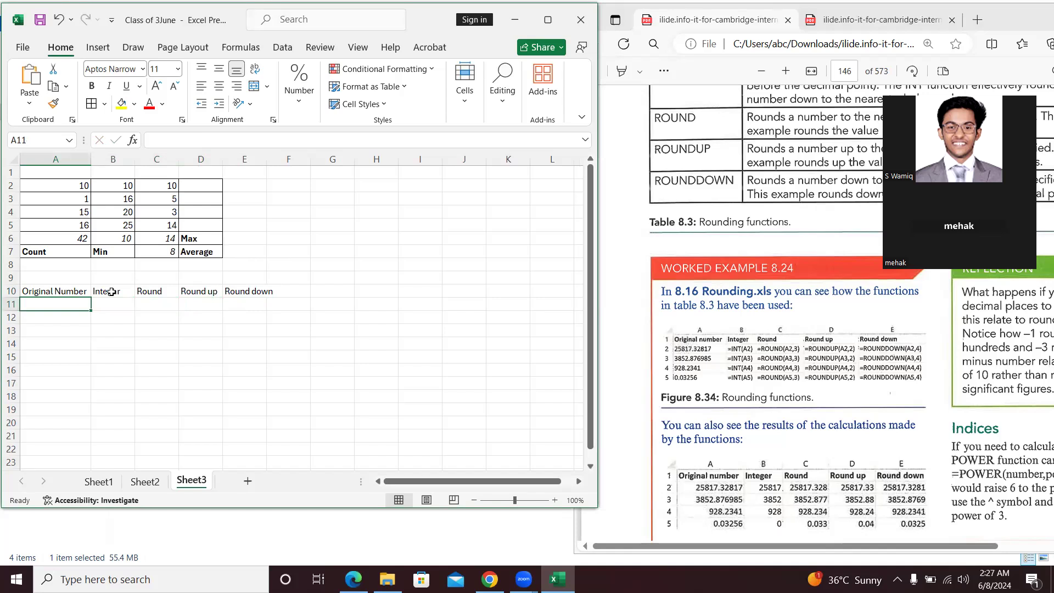
pyautogui.write('25817.32817')
pyautogui.press('Return')
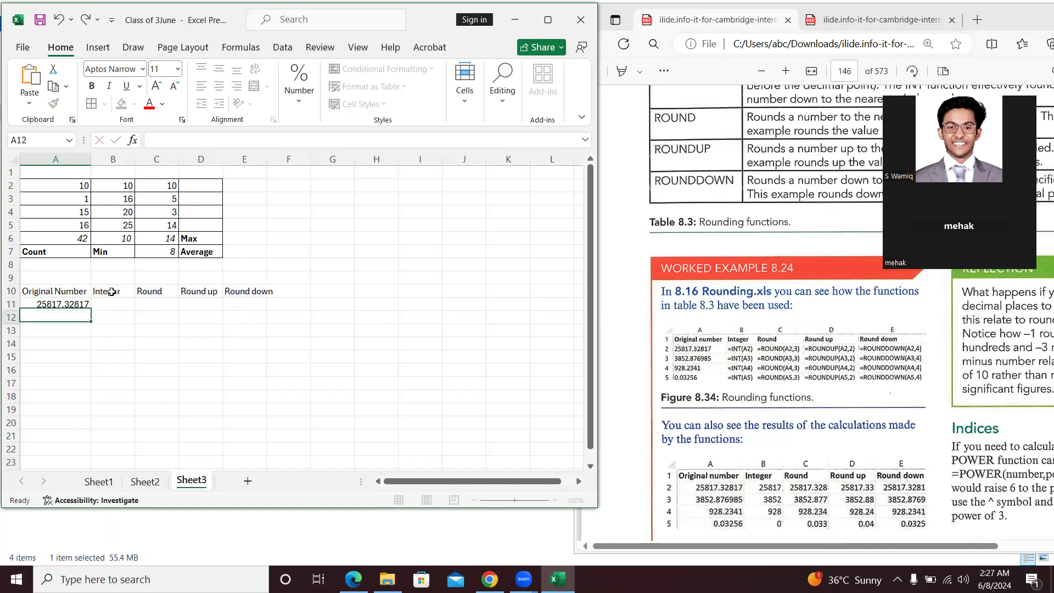
pyautogui.write('385')
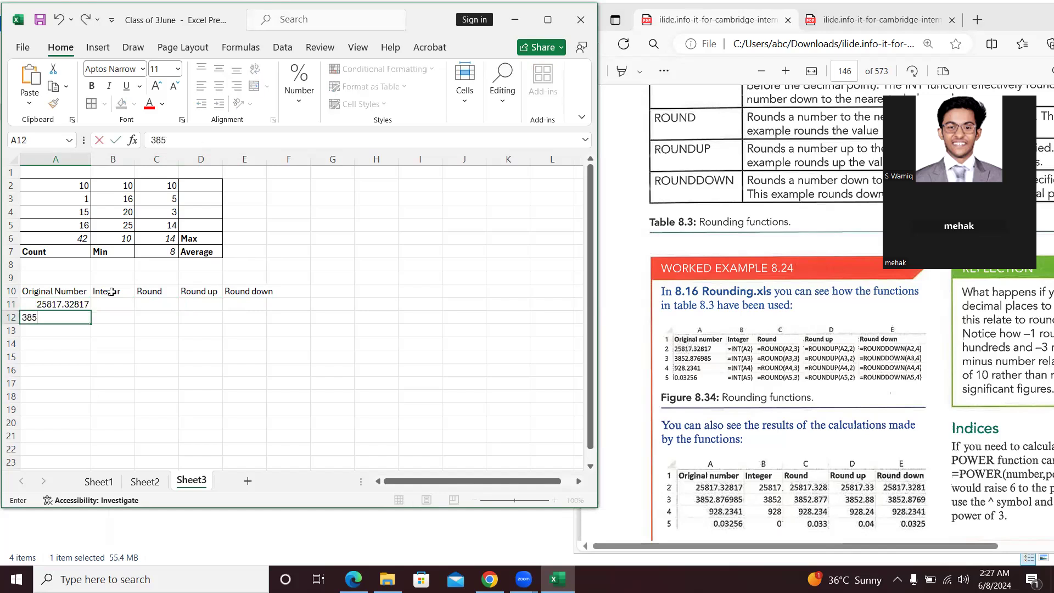
pyautogui.write('2.876985')
pyautogui.press('Return')
pyautogui.write('92')
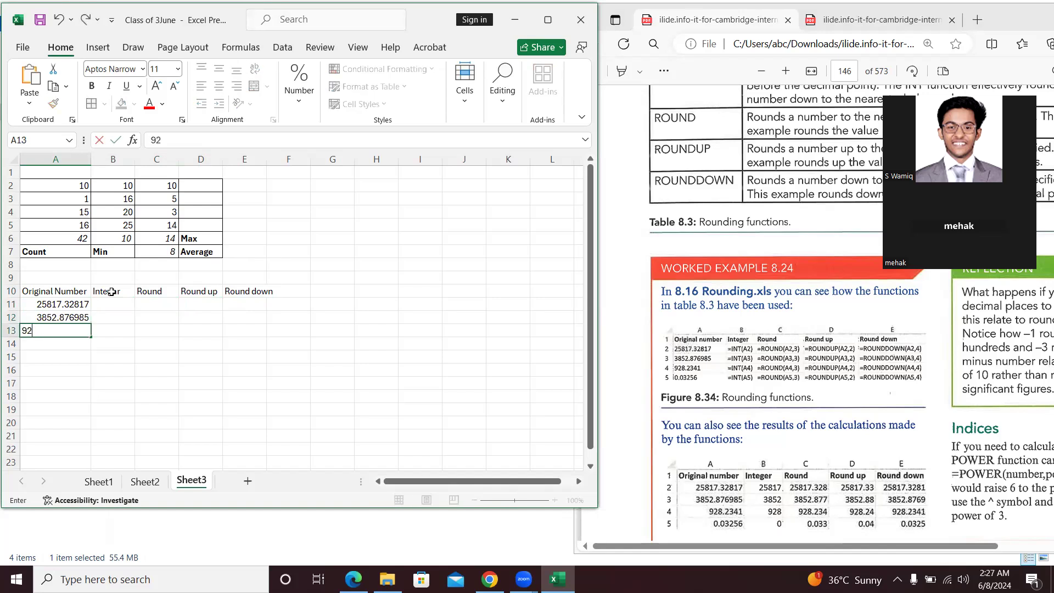
pyautogui.write('8.2341')
pyautogui.press('Return')
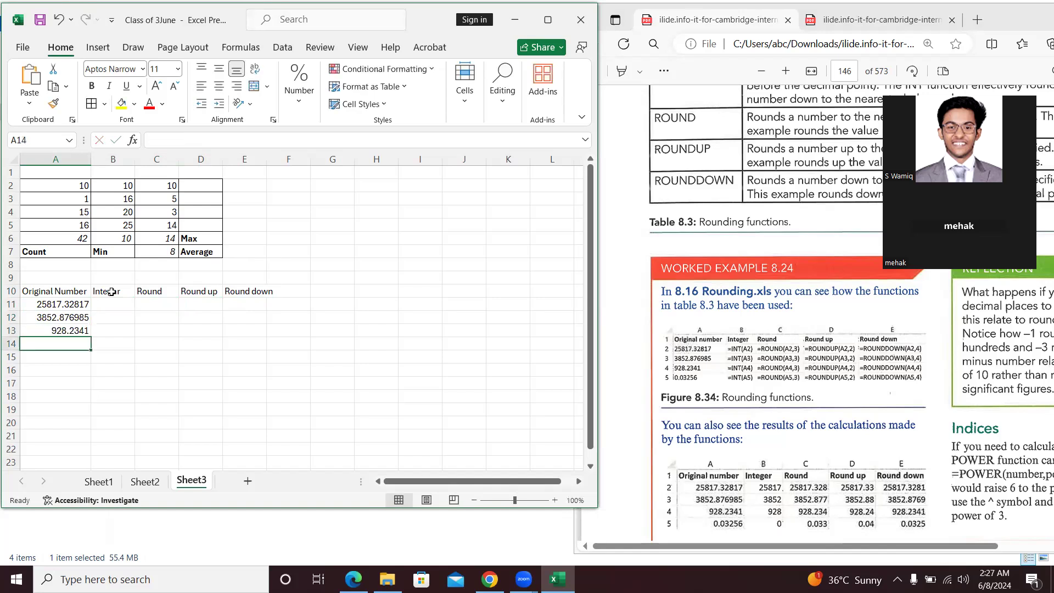
pyautogui.write('0.03256')
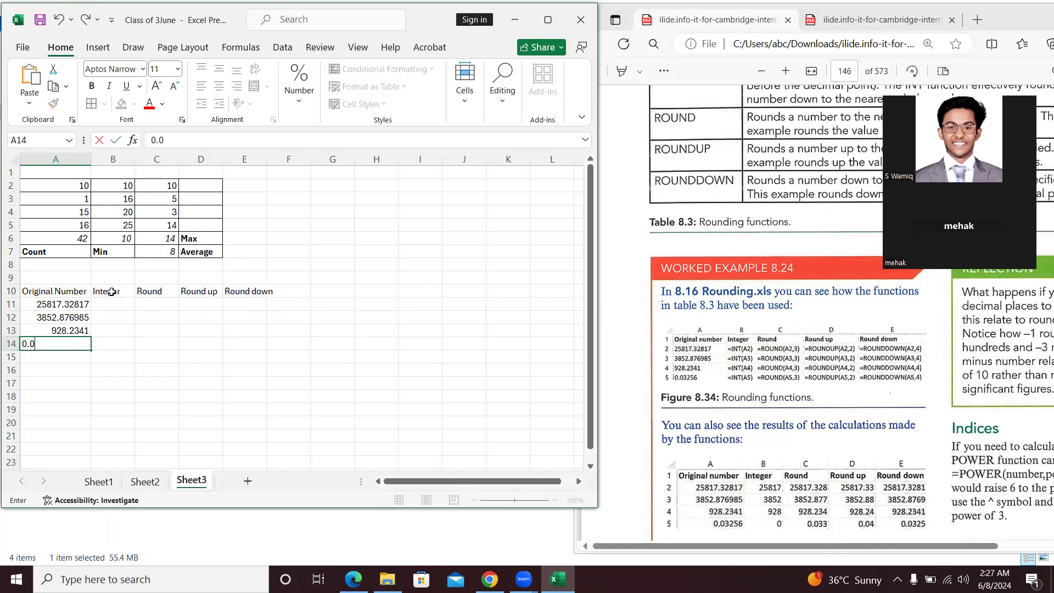
pyautogui.press('Up')
pyautogui.press('Up')
pyautogui.press('Up')
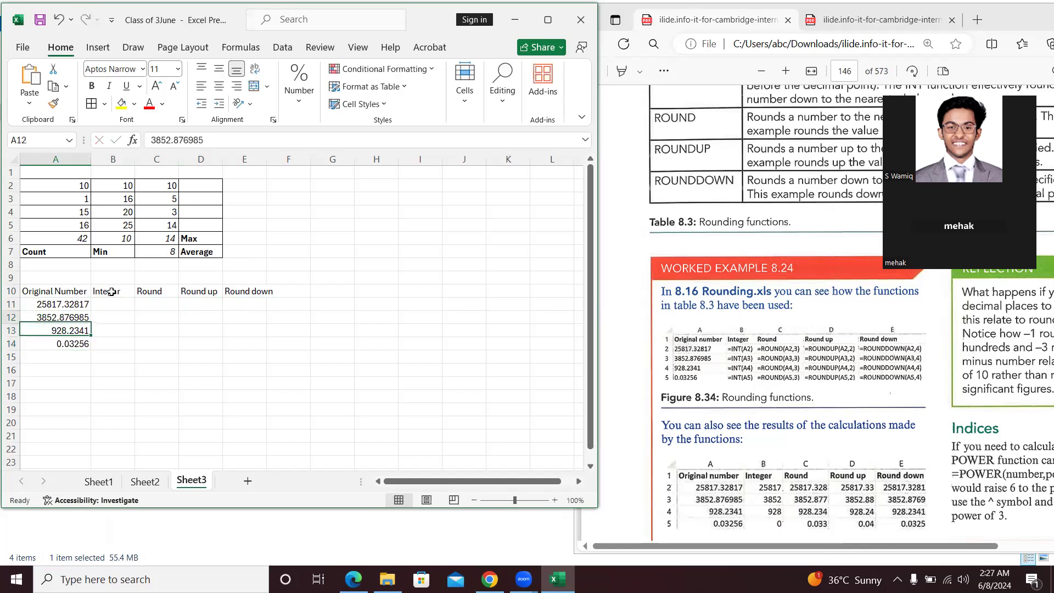
pyautogui.press('Right')
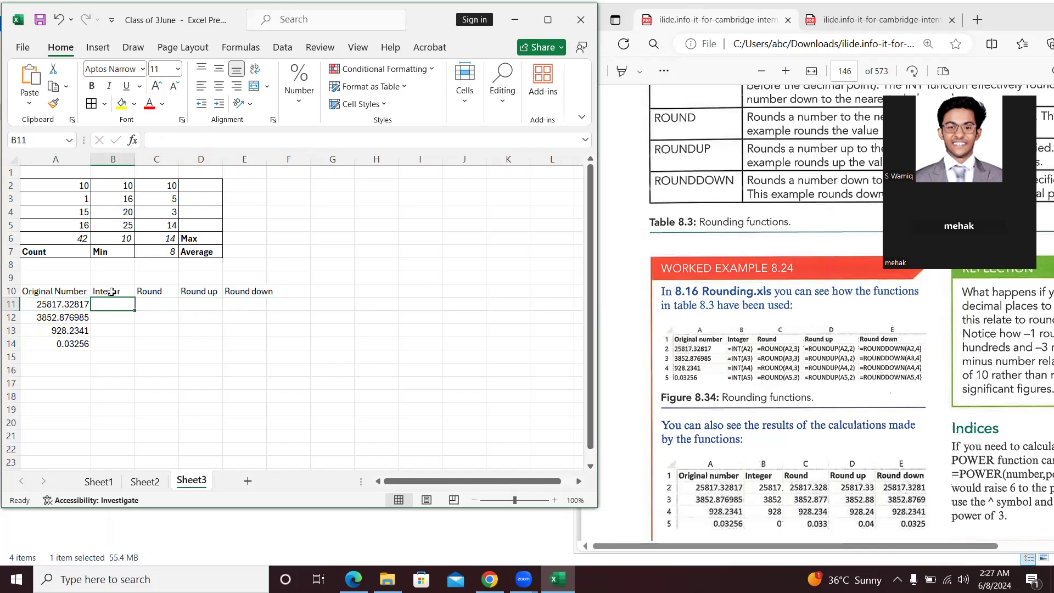
pyautogui.press('XF86AudioRaiseVolume')
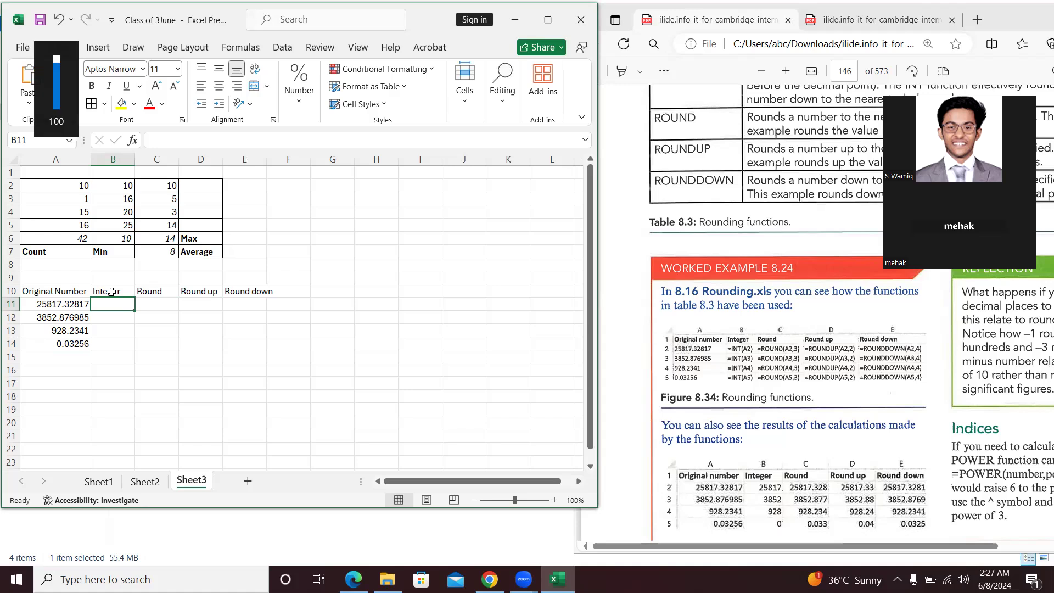
pyautogui.write('=')
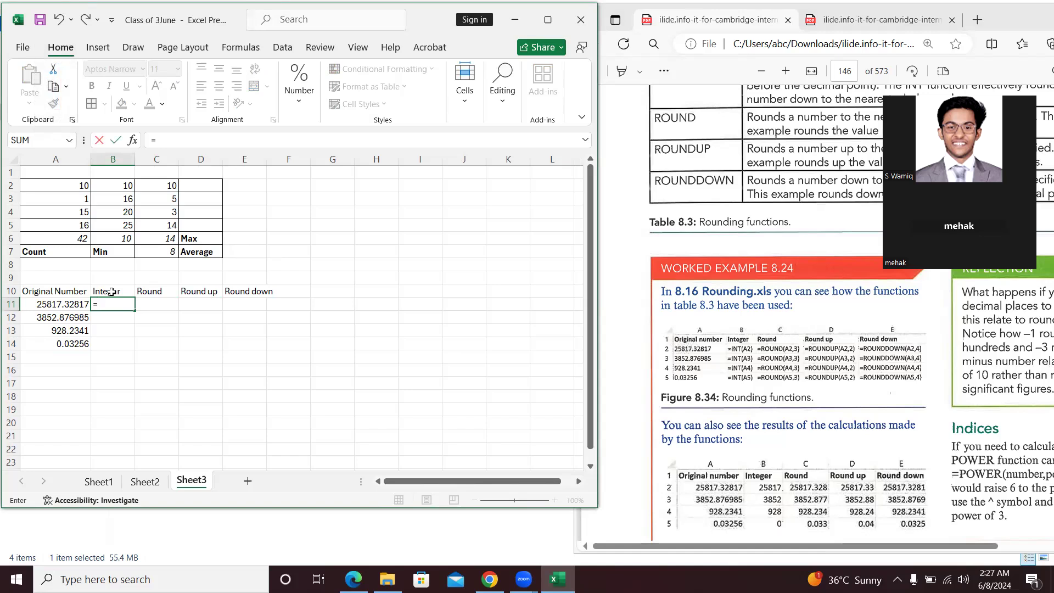
pyautogui.press('Escape')
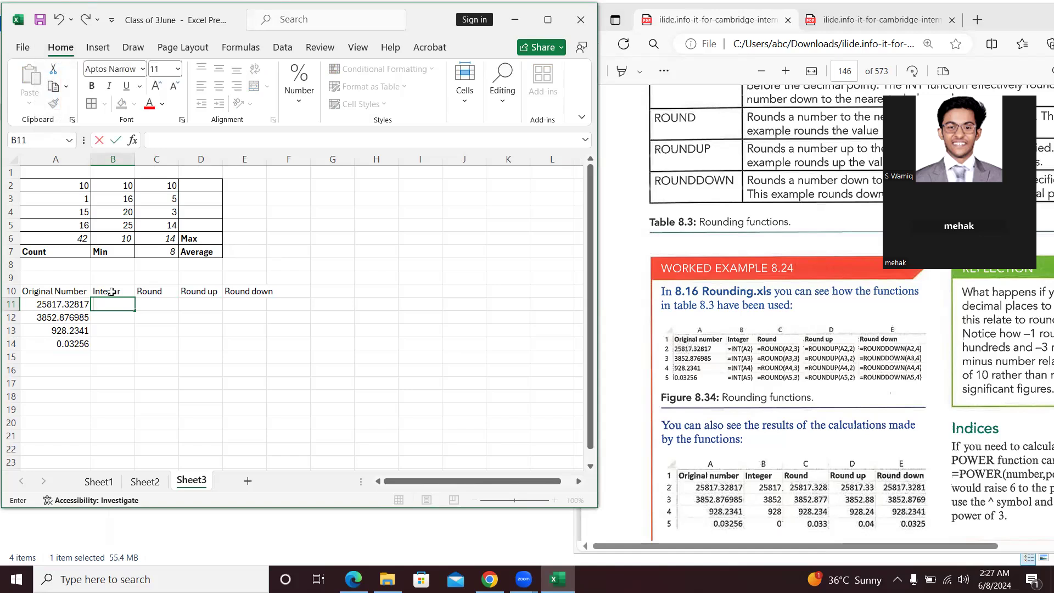
pyautogui.press('Right')
pyautogui.press('Left')
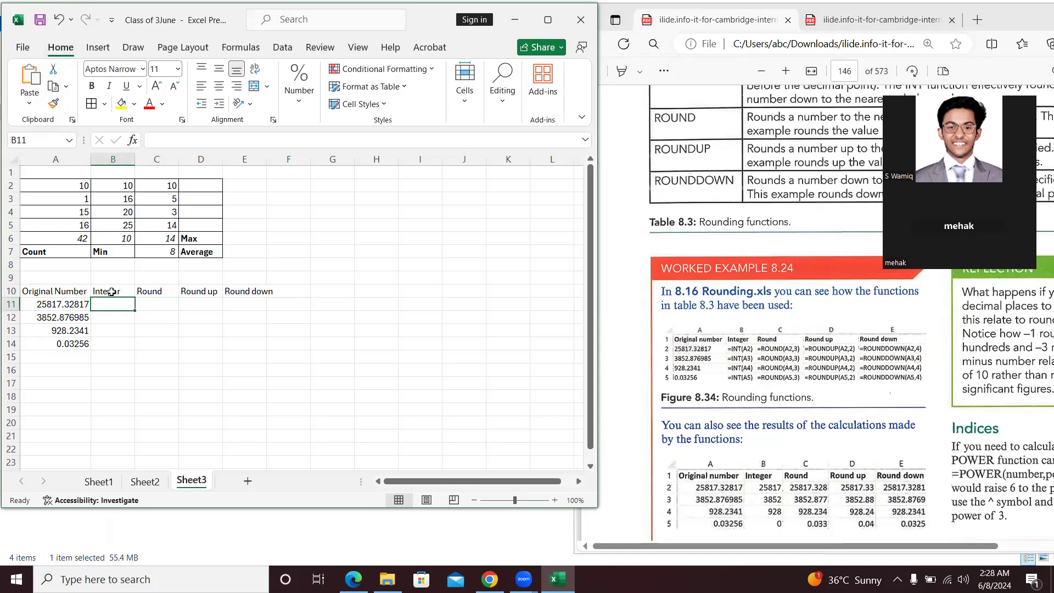
pyautogui.press('Right')
pyautogui.press('Left')
# Apply all borders to the rounding table in A10:E14
pyautogui.press('Left')
pyautogui.press('Up')
pyautogui.hotkey('shift', 'Right')
pyautogui.hotkey('shift', 'Right')
pyautogui.hotkey('shift', 'Right')
pyautogui.hotkey('shift', 'Right')
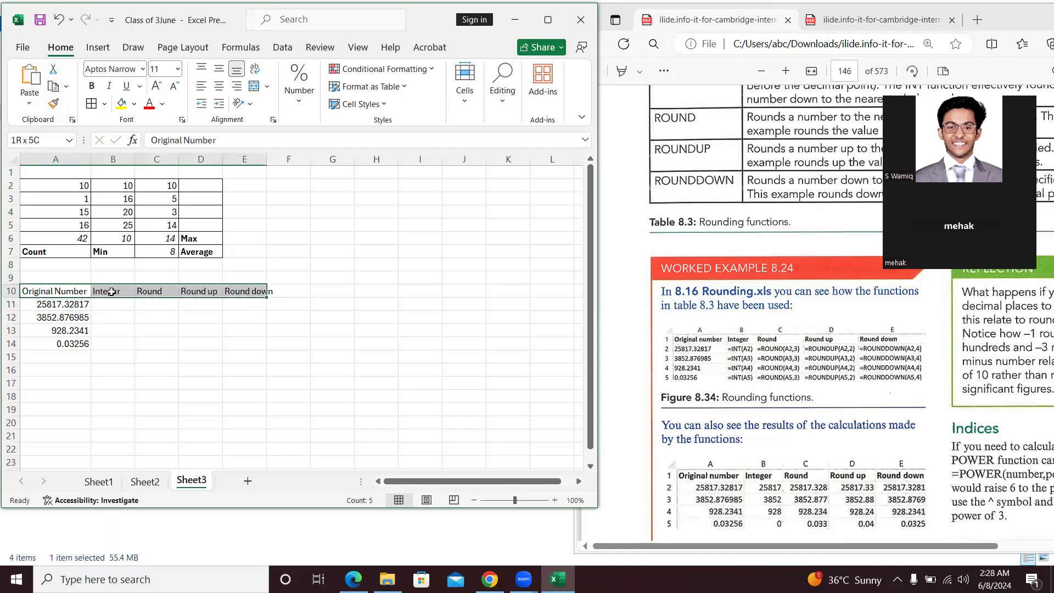
pyautogui.hotkey('shift', 'Down')
pyautogui.hotkey('shift', 'Down')
pyautogui.hotkey('shift', 'Down')
pyautogui.hotkey('shift', 'Down')
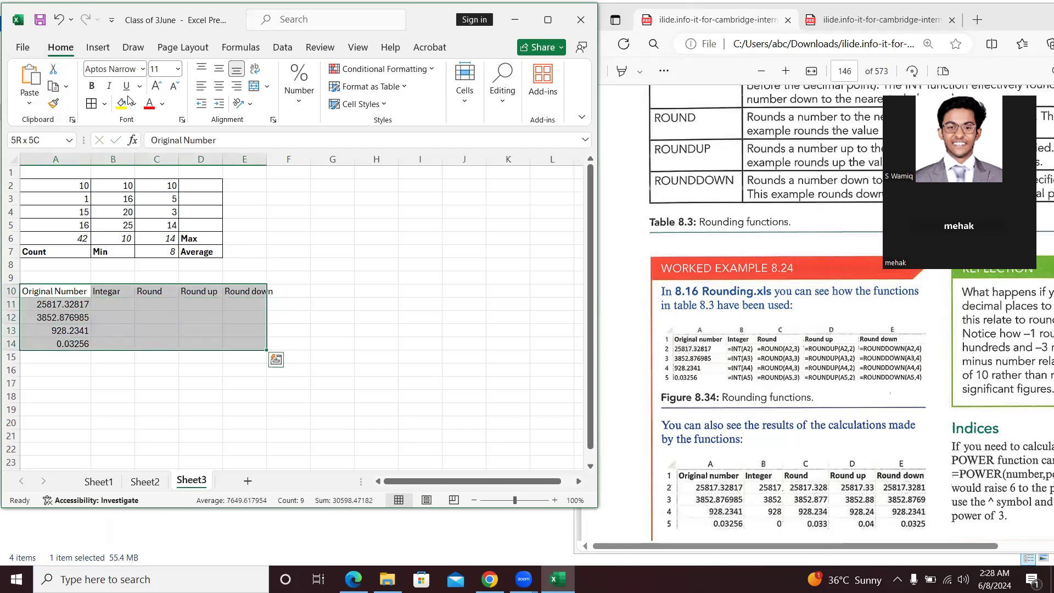
pyautogui.click(98, 104)
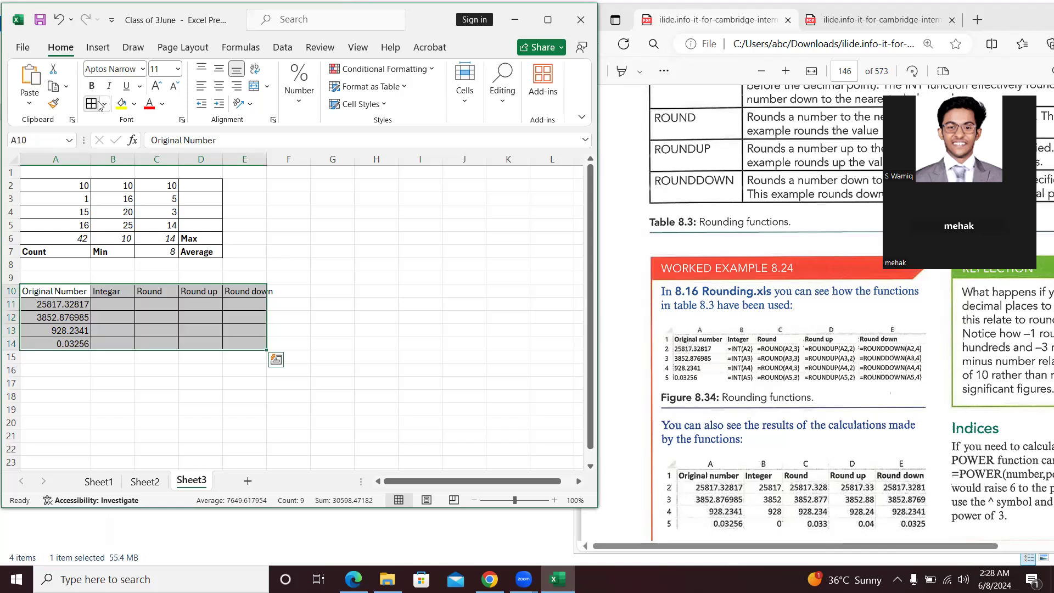
# Make the headings in A10:E10 bold and widen column E to fit the Round down heading
pyautogui.click(72, 301)
pyautogui.press('Up')
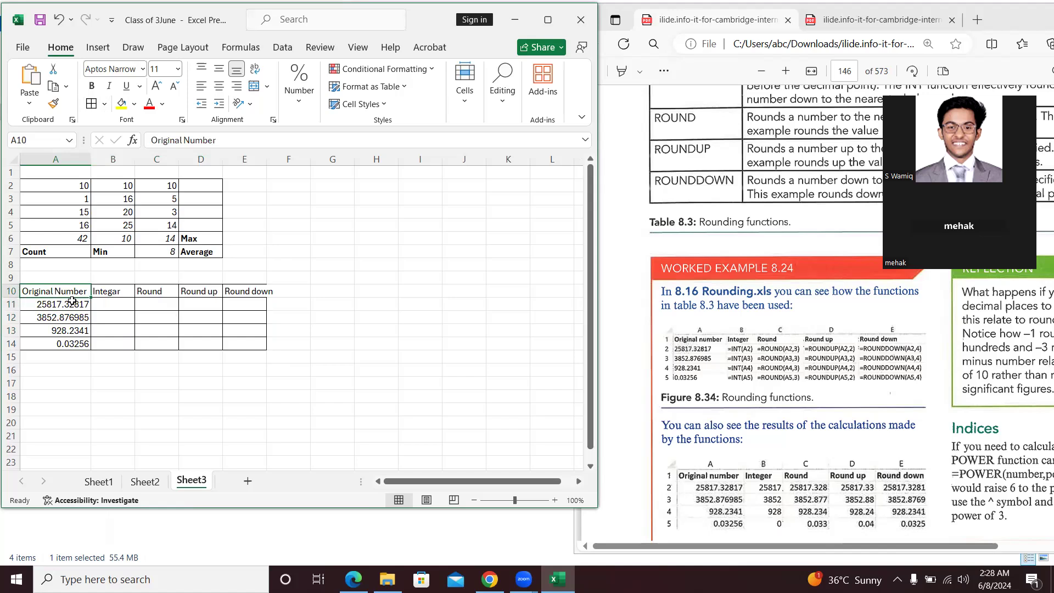
pyautogui.hotkey('shift', 'Right')
pyautogui.hotkey('shift', 'Right')
pyautogui.hotkey('shift', 'Right')
pyautogui.hotkey('shift', 'Right')
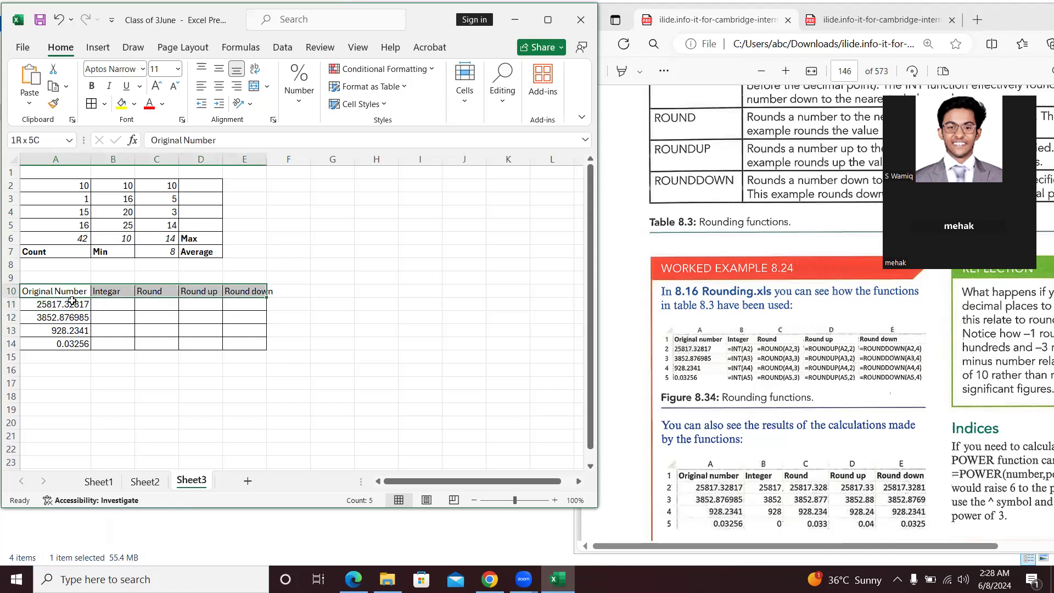
pyautogui.hotkey('ctrl', 'b')
pyautogui.press('Right')
pyautogui.press('Right')
pyautogui.press('Right')
pyautogui.press('Right')
pyautogui.press('Right')
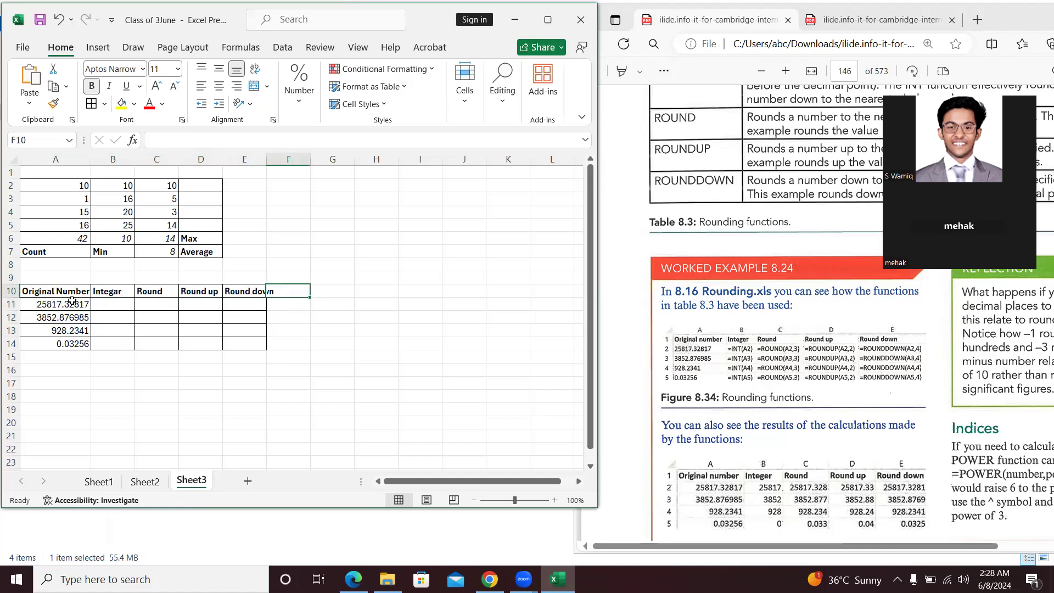
pyautogui.moveTo(267, 159); pyautogui.dragTo(279, 159)
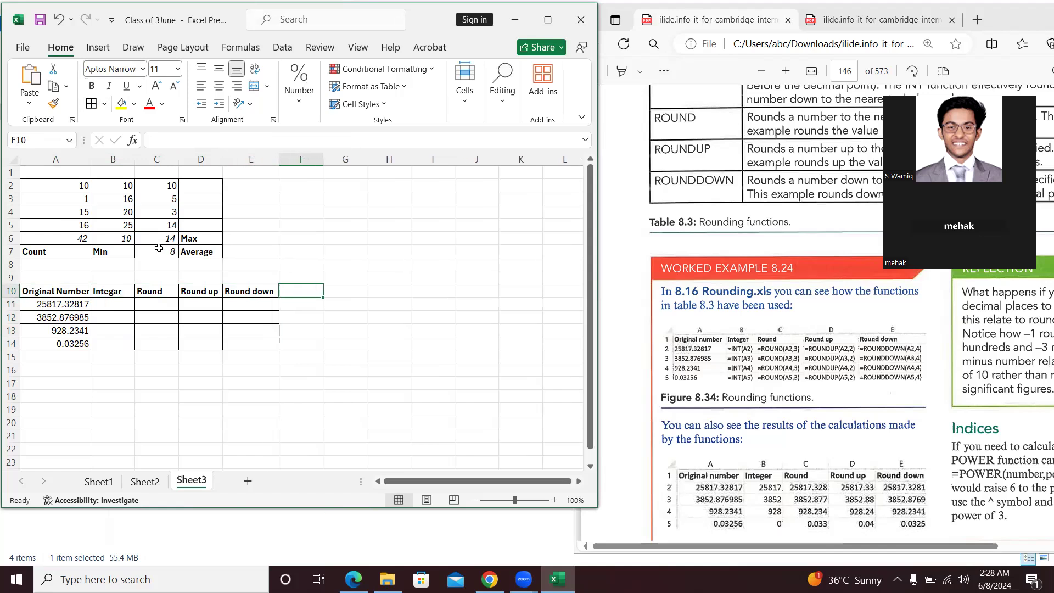
# Enter the formula =INT(A11) in B11 under the Integar heading
pyautogui.click(70, 308)
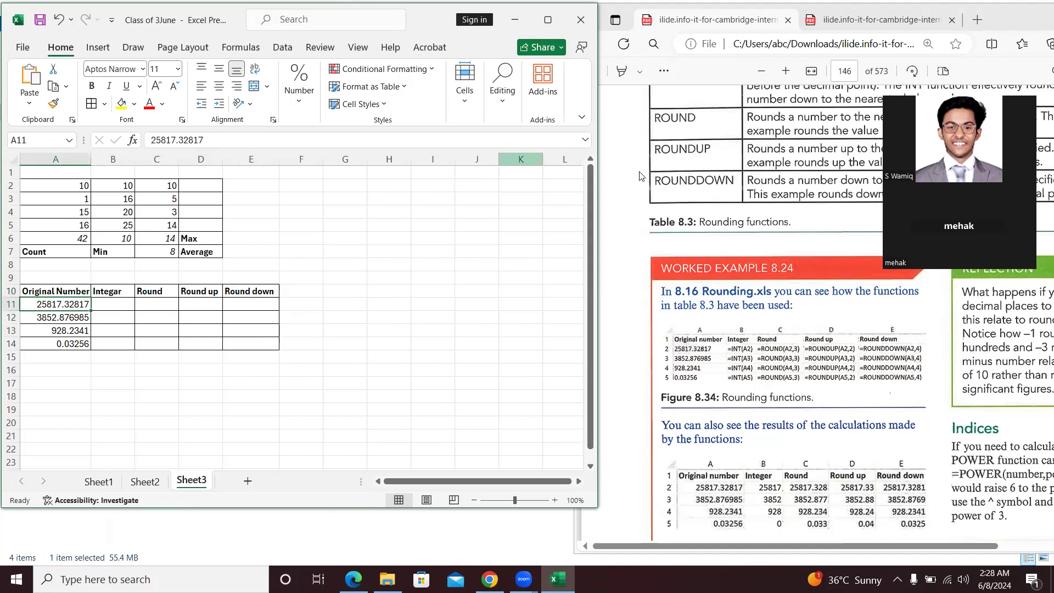
pyautogui.click(114, 304)
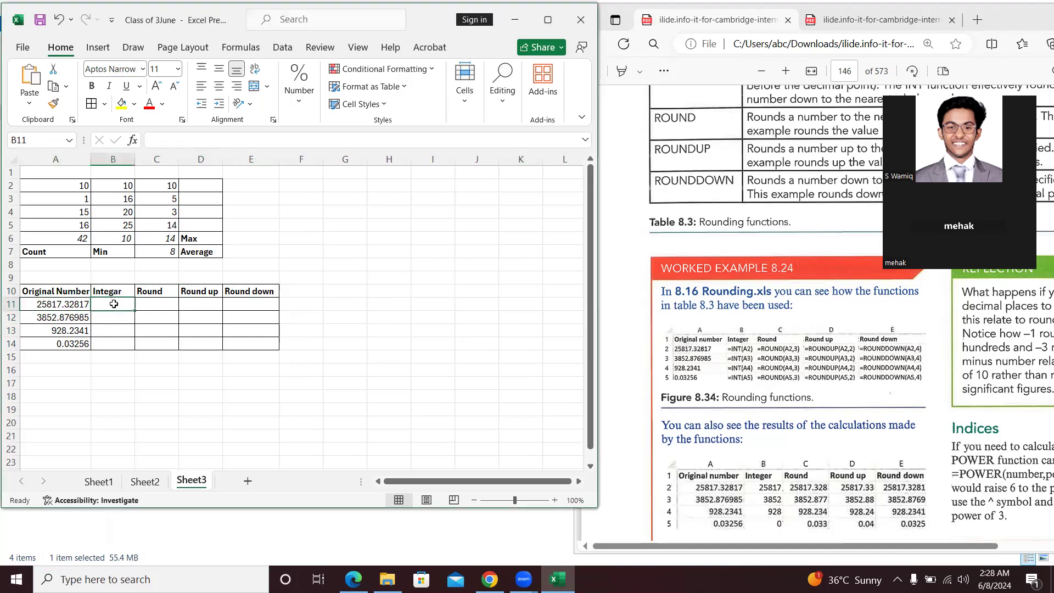
pyautogui.write('=')
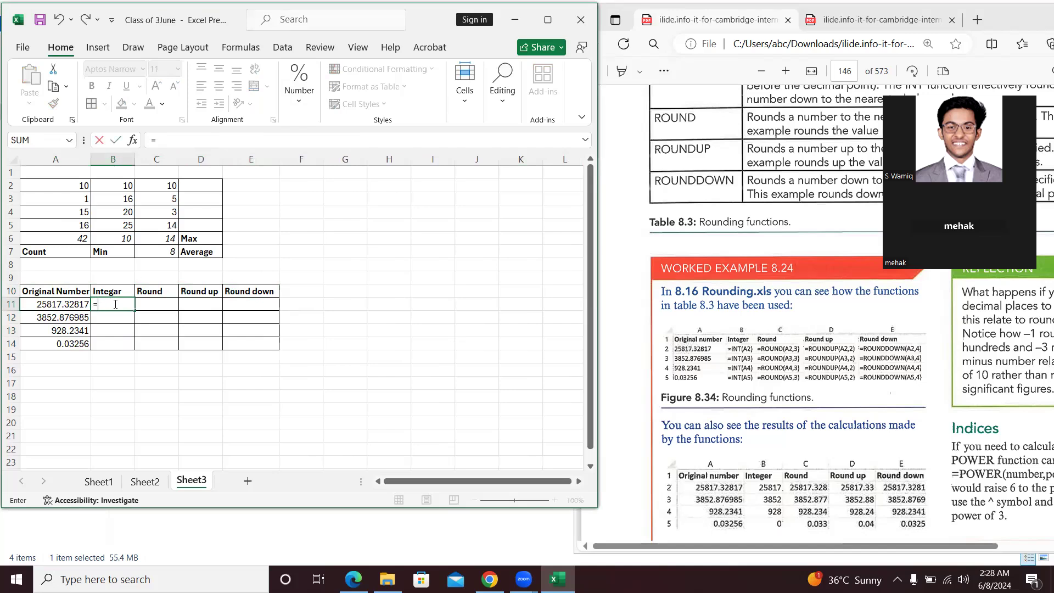
pyautogui.write('INT')
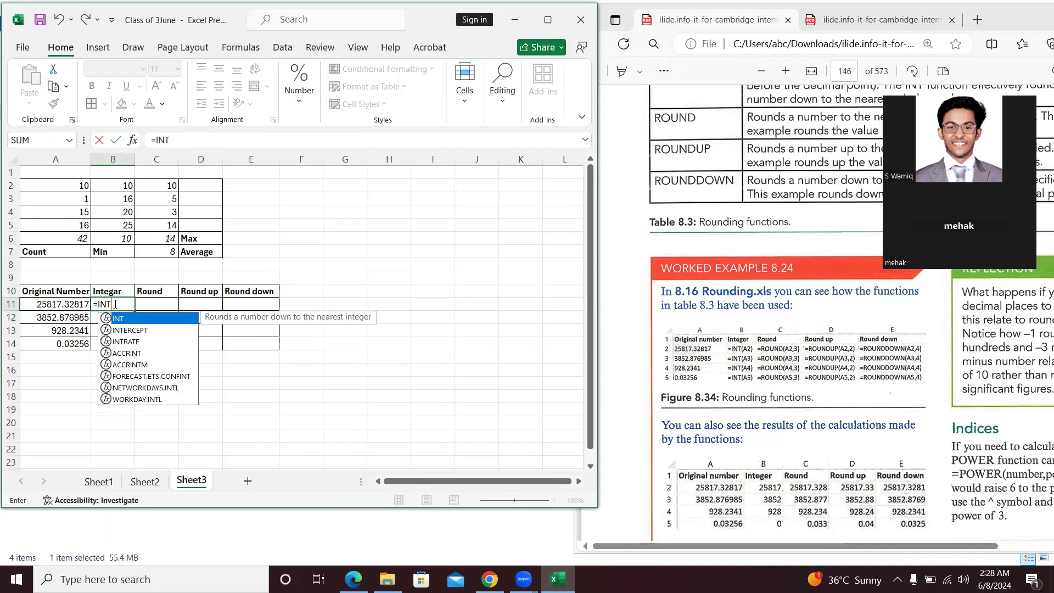
pyautogui.press('Escape')
pyautogui.press('Tab')
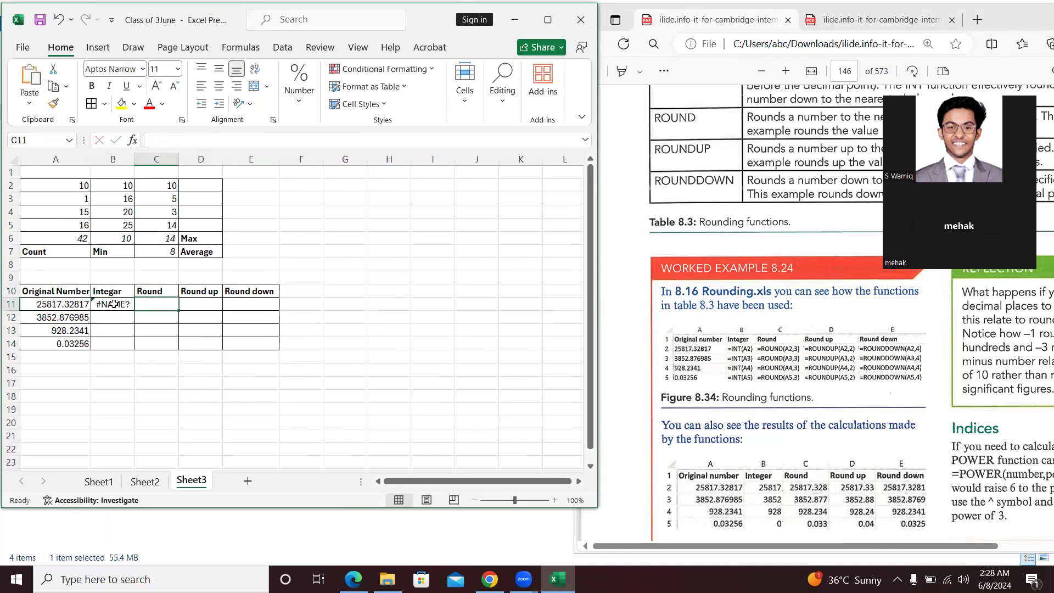
pyautogui.click(113, 304)
pyautogui.click(197, 140)
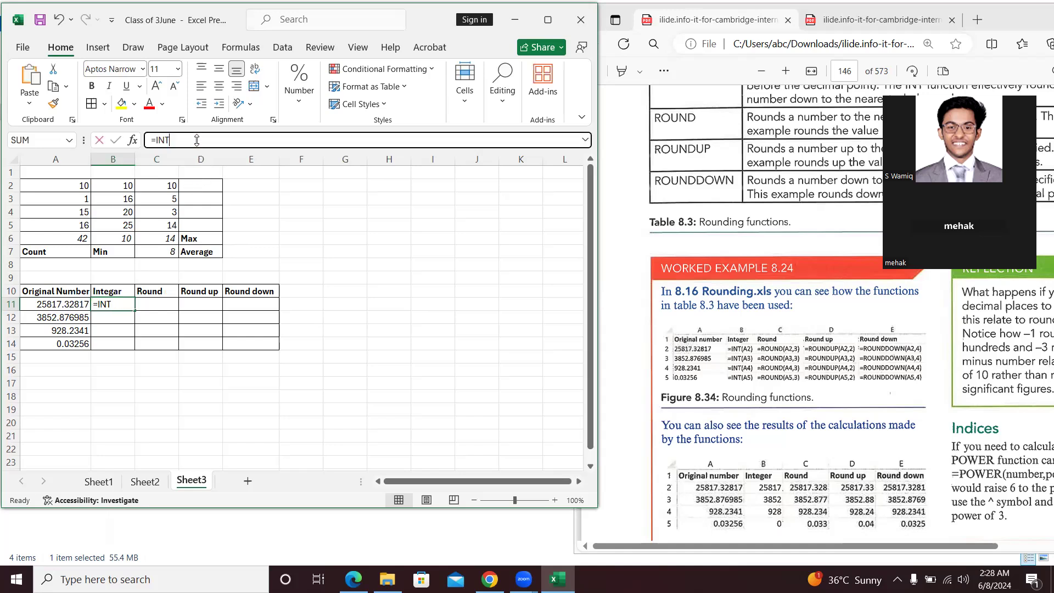
pyautogui.click(119, 302)
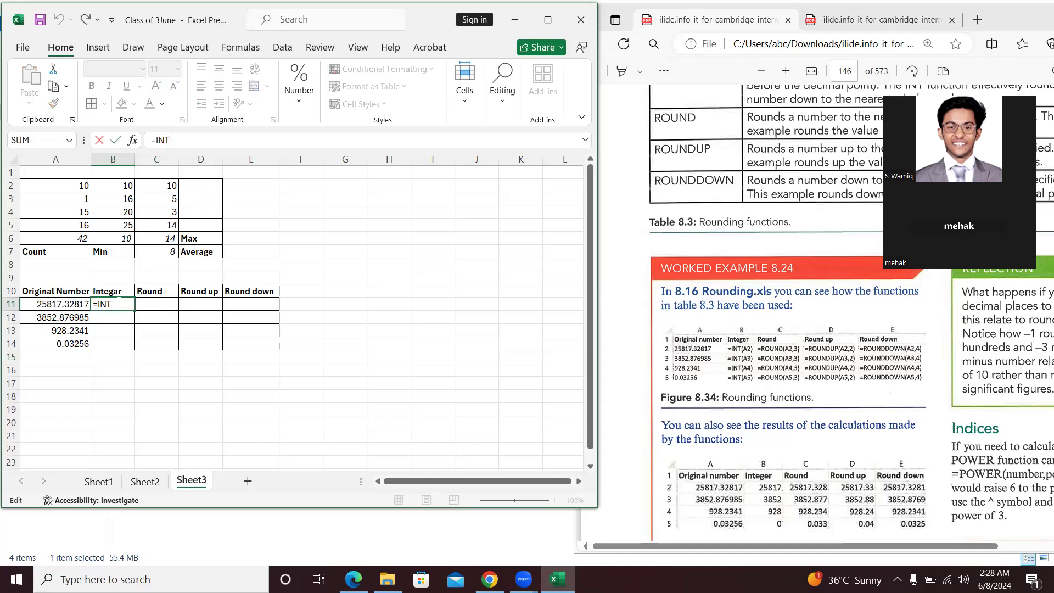
pyautogui.press('BackSpace')
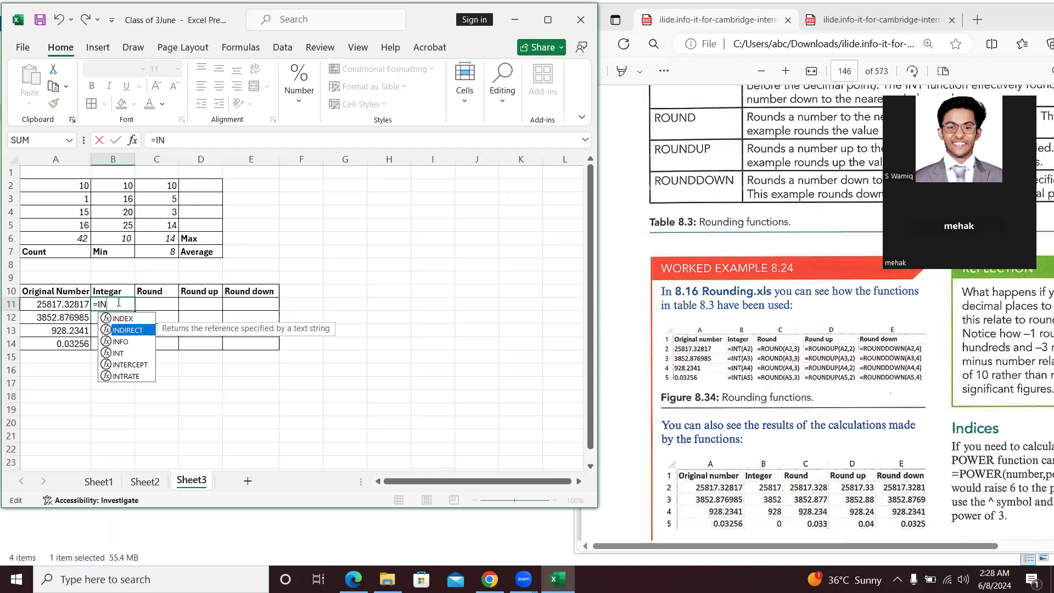
pyautogui.write('t')
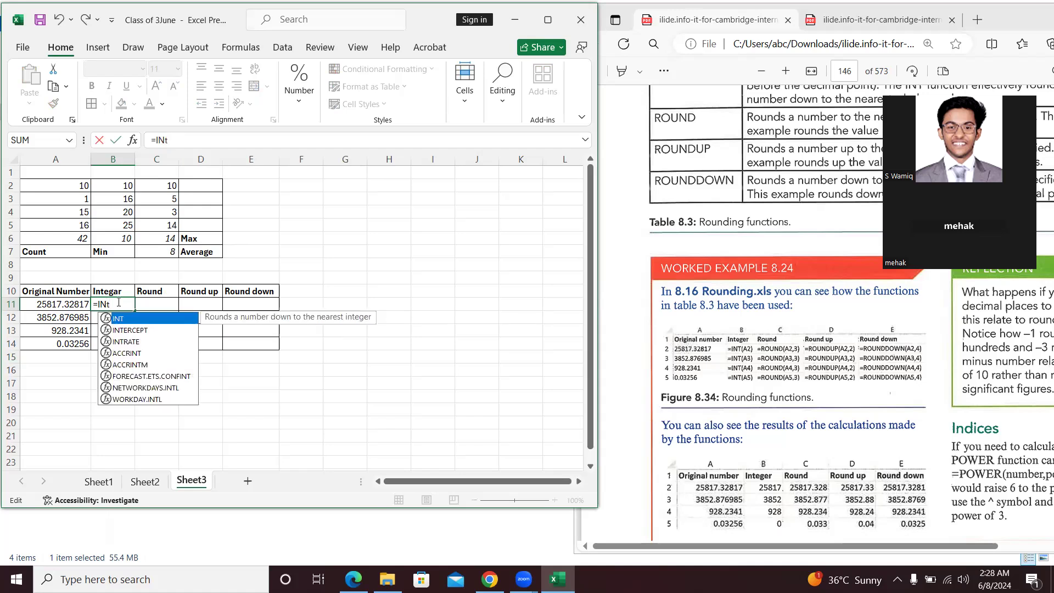
pyautogui.press('Tab')
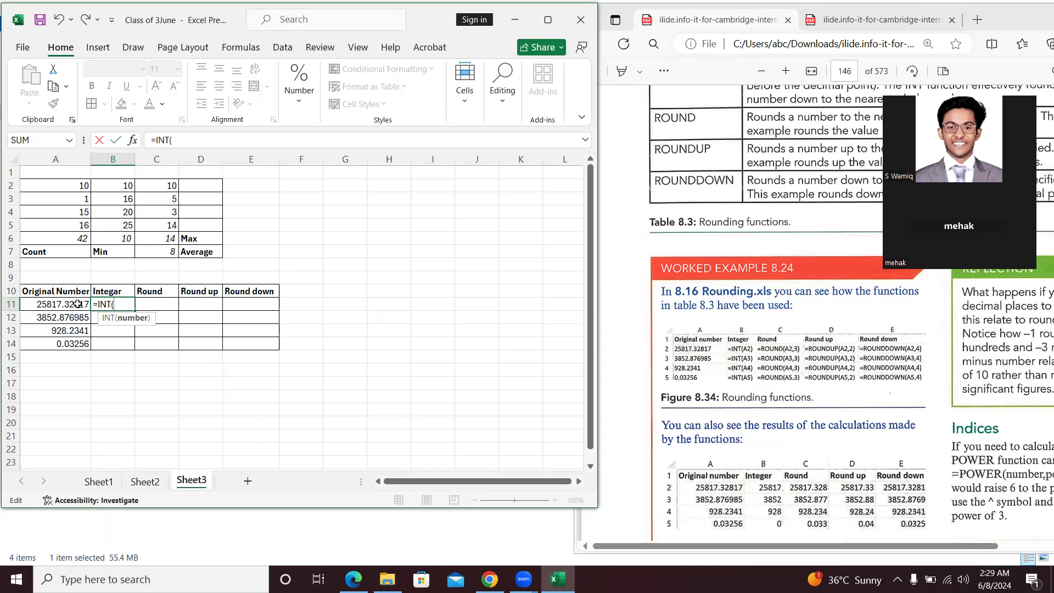
pyautogui.write('A11')
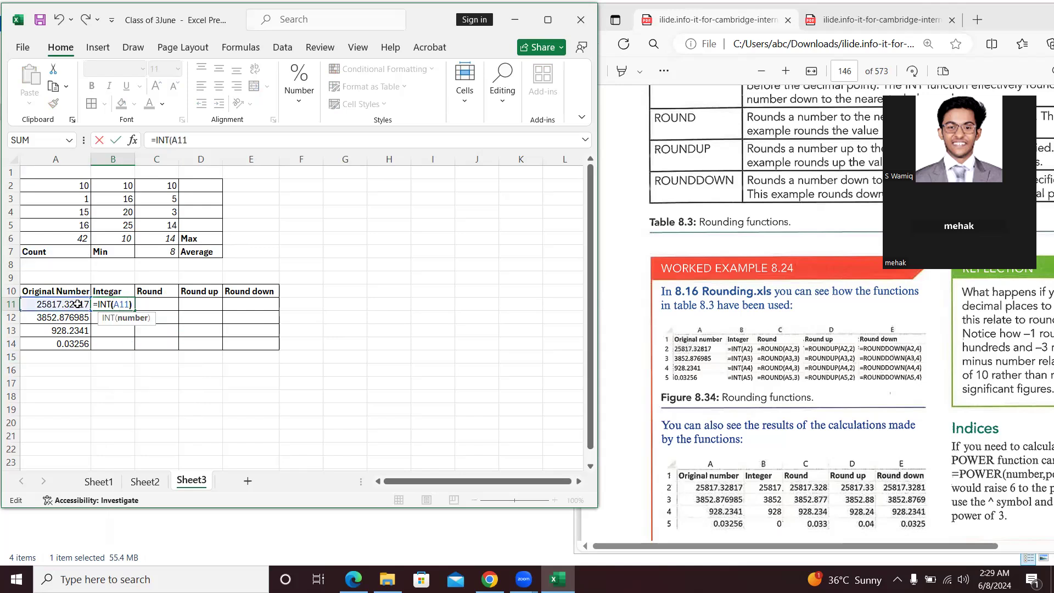
pyautogui.press('Return')
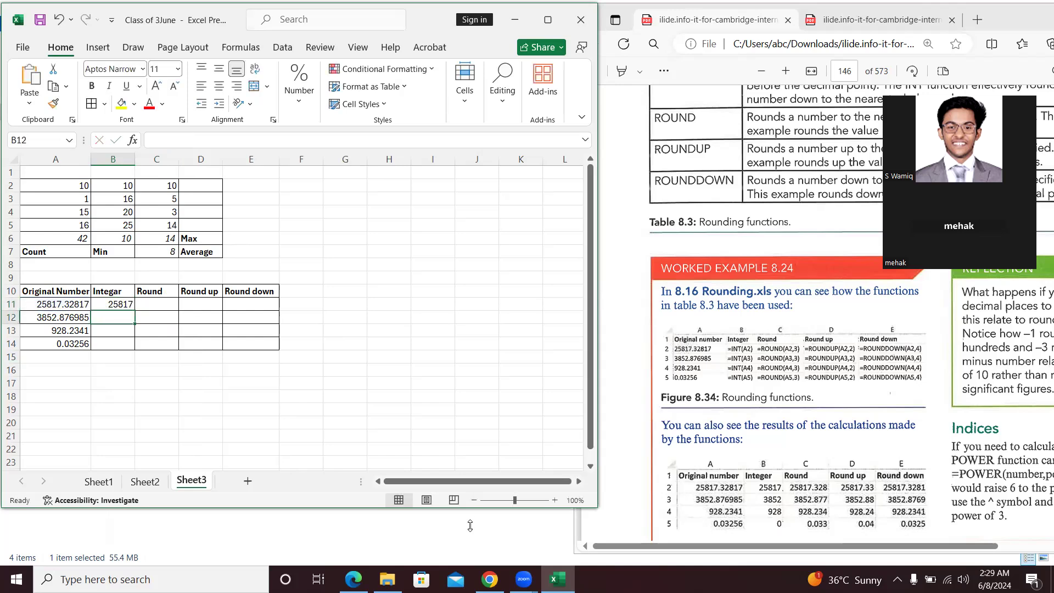
# Enlarge the worksheet view to 130% and widen the spreadsheet window slightly, keeping column A in view
pyautogui.click(555, 501)
pyautogui.click(555, 501)
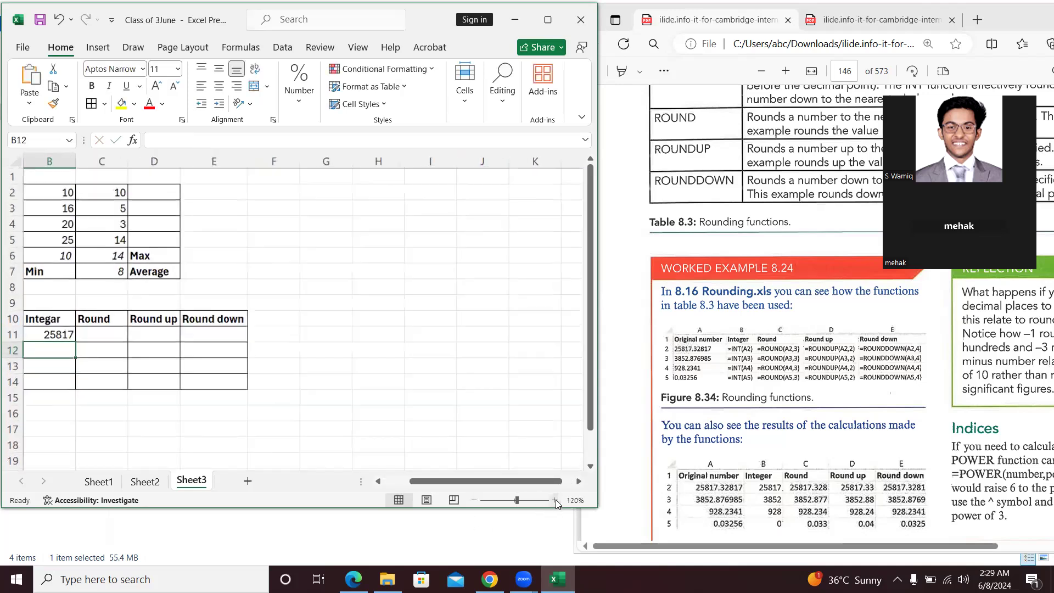
pyautogui.click(555, 502)
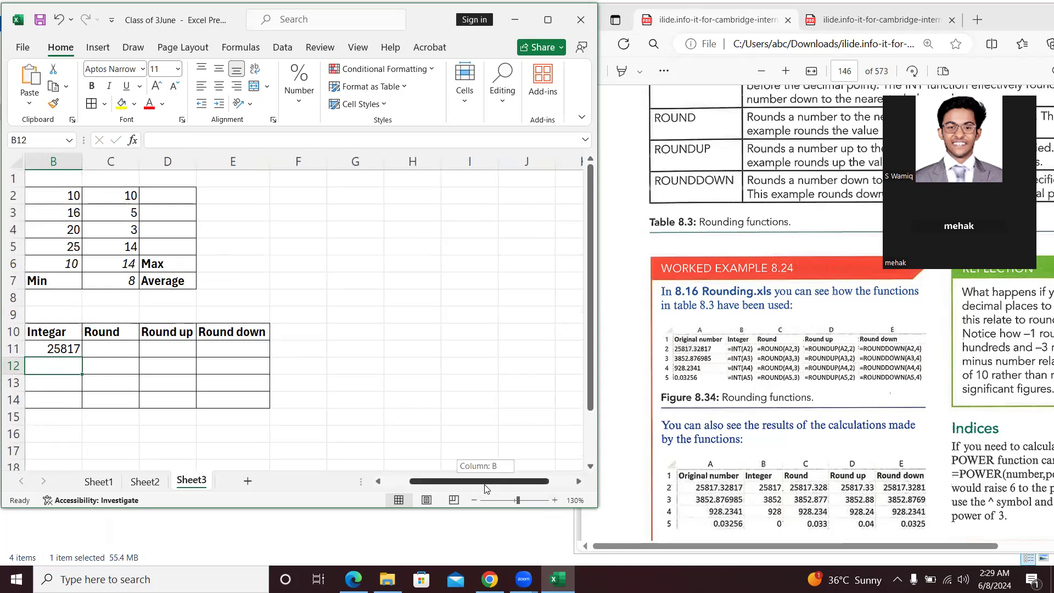
pyautogui.moveTo(477, 481); pyautogui.dragTo(451, 481)
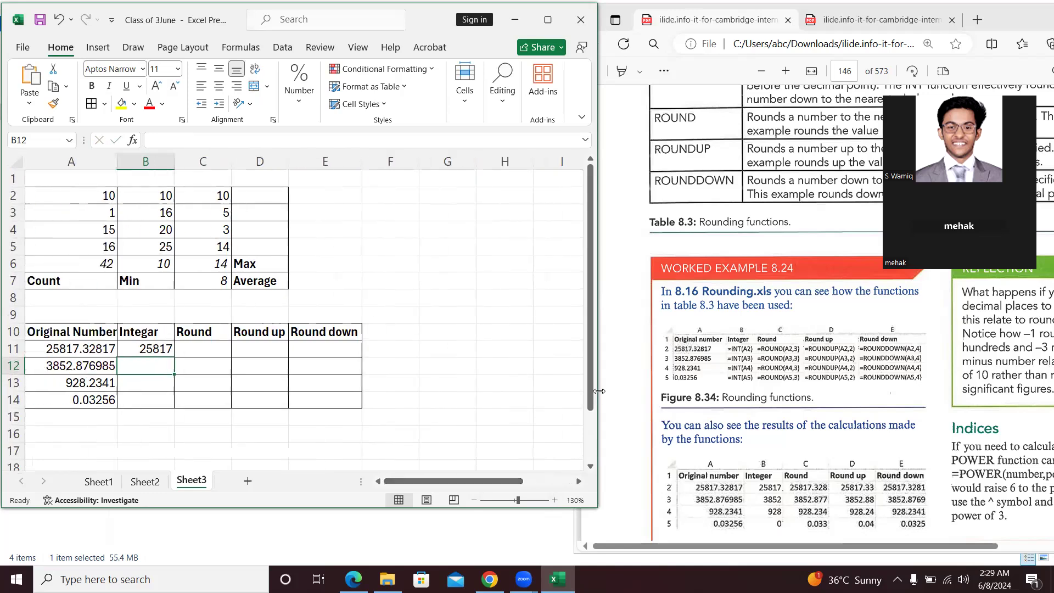
pyautogui.moveTo(599, 391); pyautogui.dragTo(648, 390)
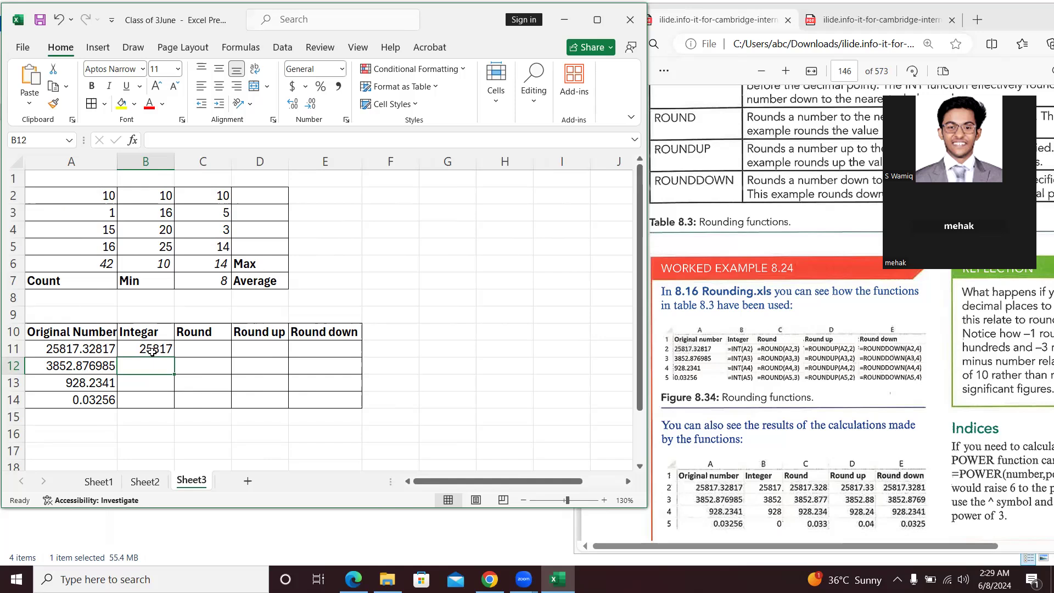
# Enter the formula =INT(A12) in B12 to get the integer part of the second original number
pyautogui.press('Up')
pyautogui.press('Up')
pyautogui.press('Up')
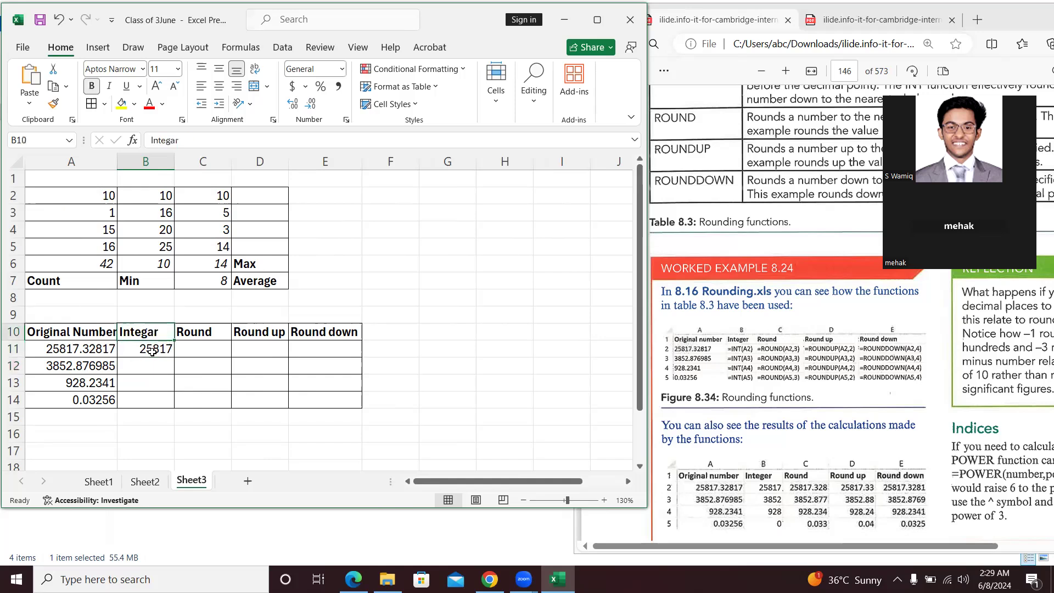
pyautogui.press('XF86AudioRaiseVolume')
pyautogui.press('Down')
pyautogui.press('Down')
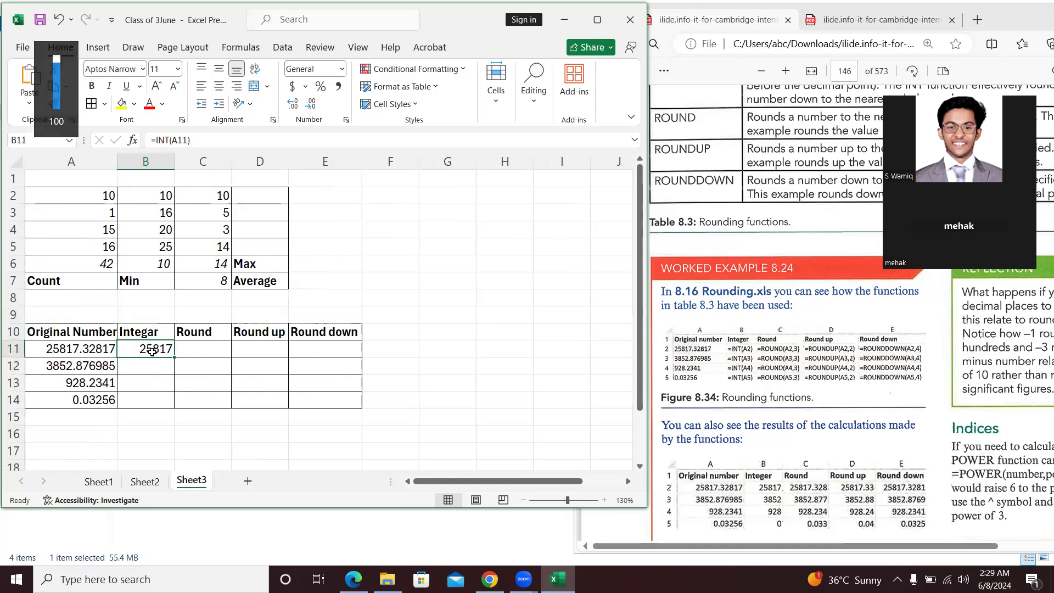
pyautogui.press('Down')
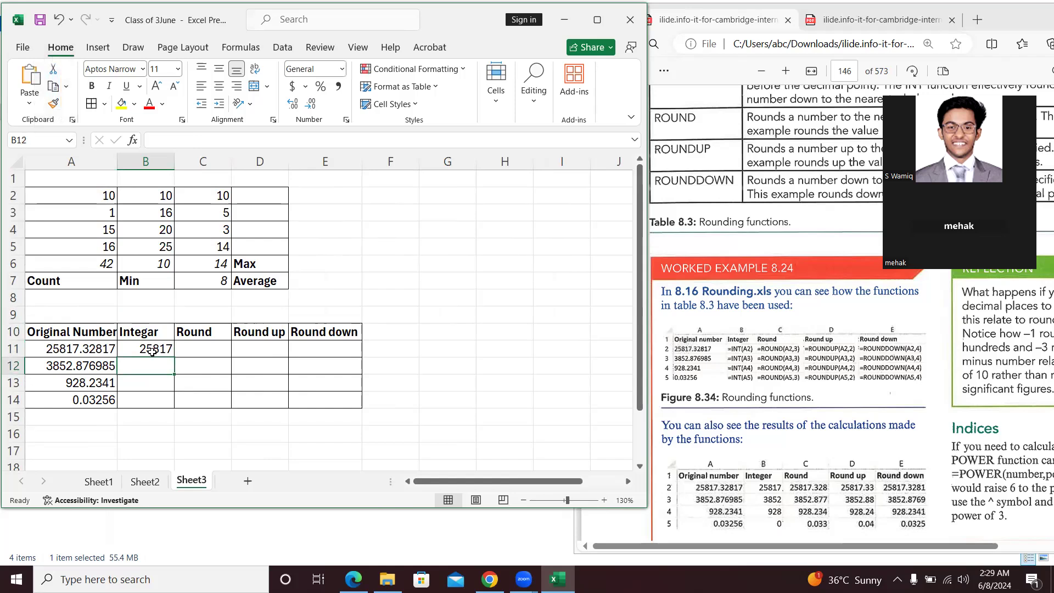
pyautogui.write('=INT')
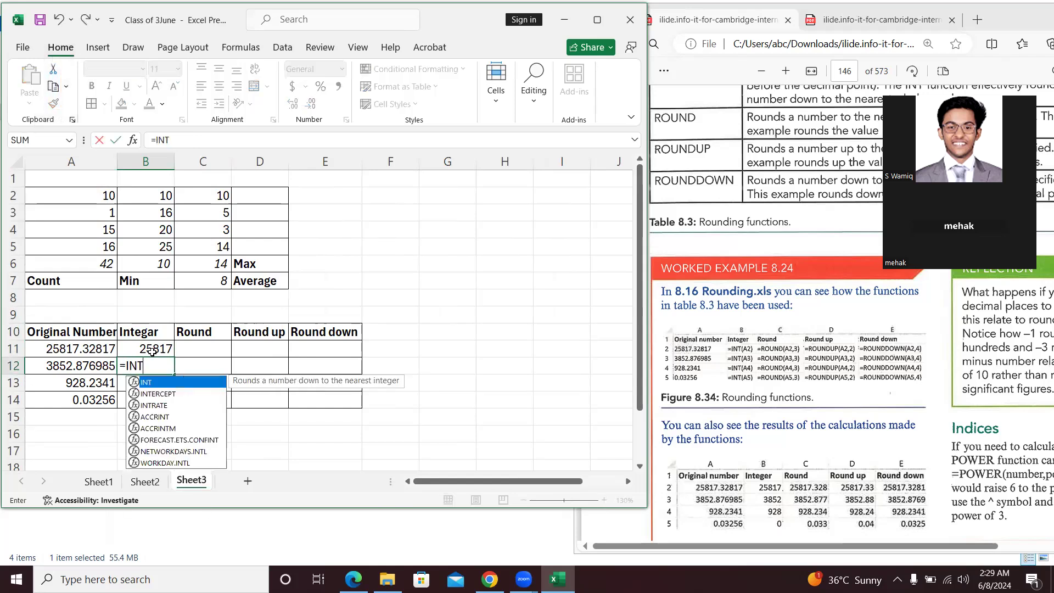
pyautogui.write('(')
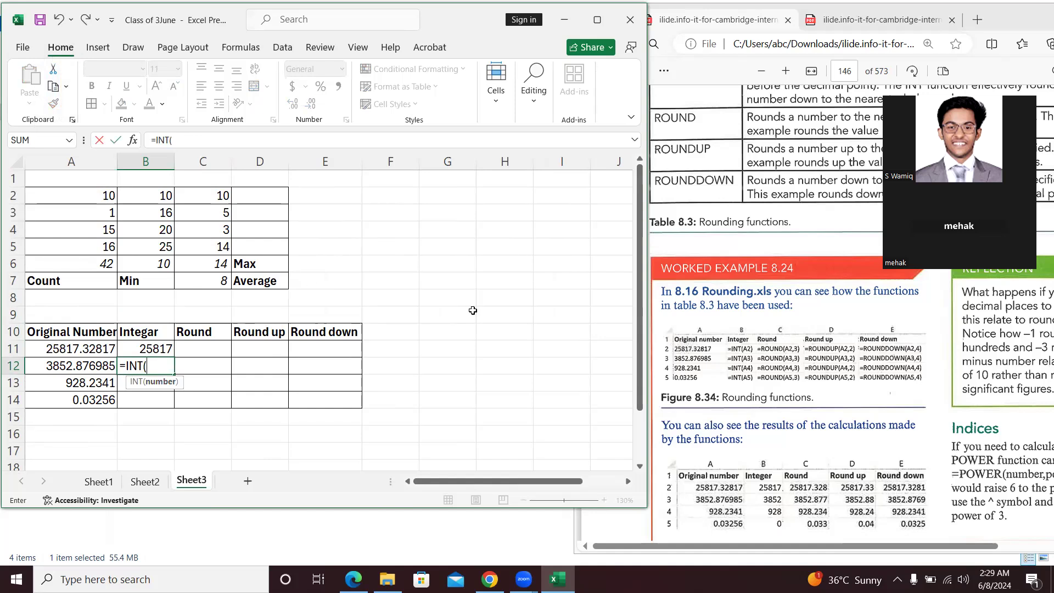
pyautogui.write('A12')
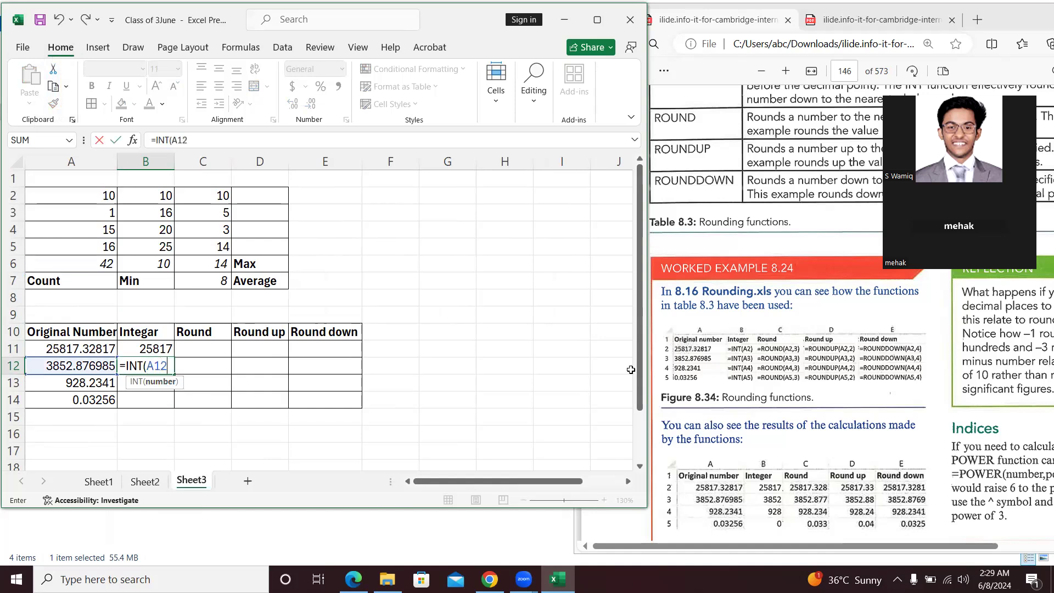
pyautogui.write(')')
pyautogui.press('Return')
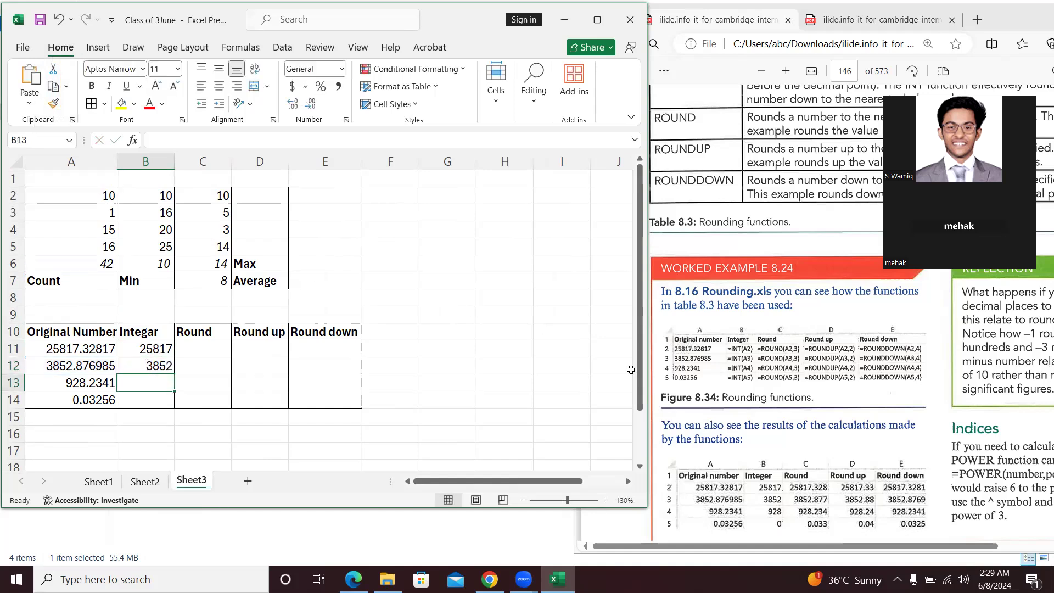
pyautogui.press('Up')
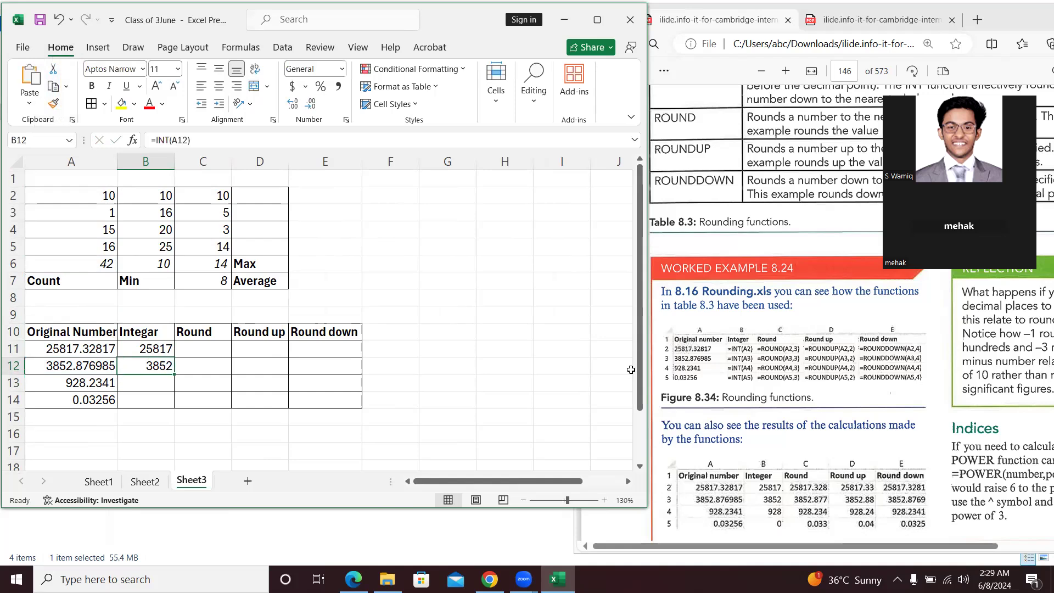
# Enter the formula =INT(A13) in B13 for the third original number
pyautogui.press('Down')
pyautogui.write('=')
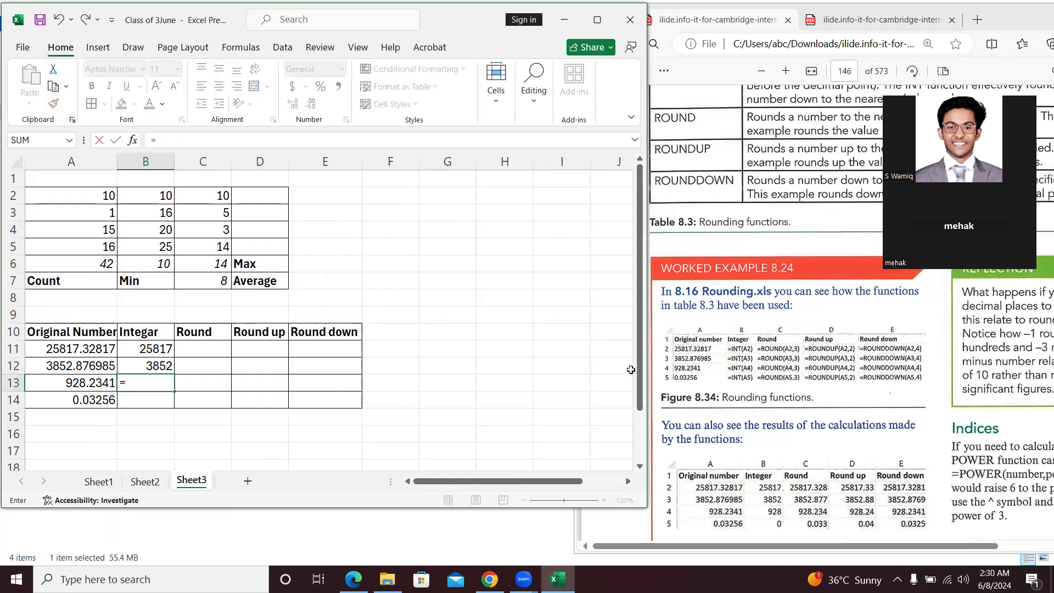
pyautogui.write('INT(')
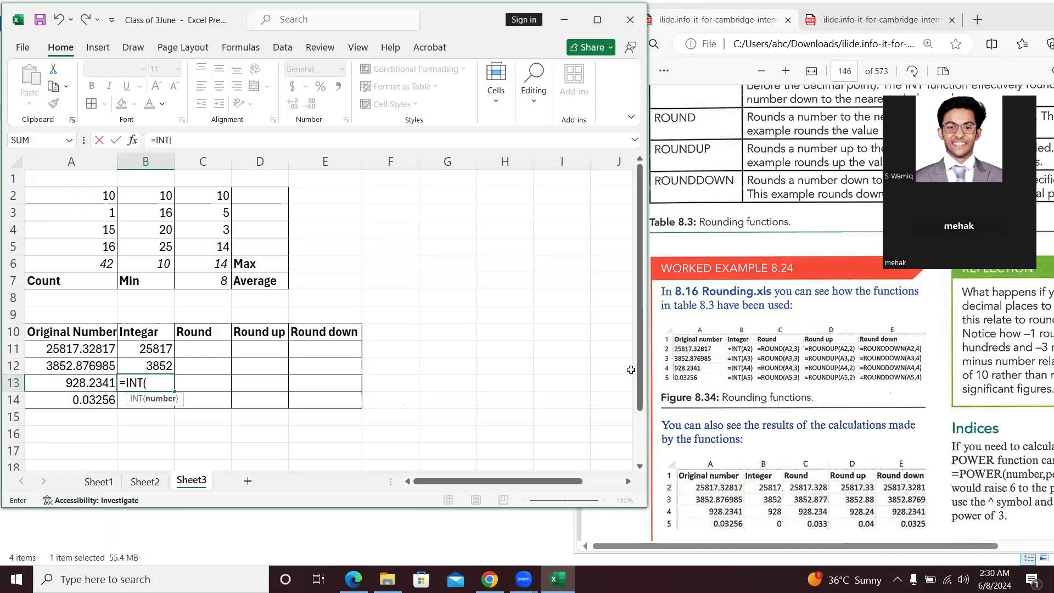
pyautogui.write('A1')
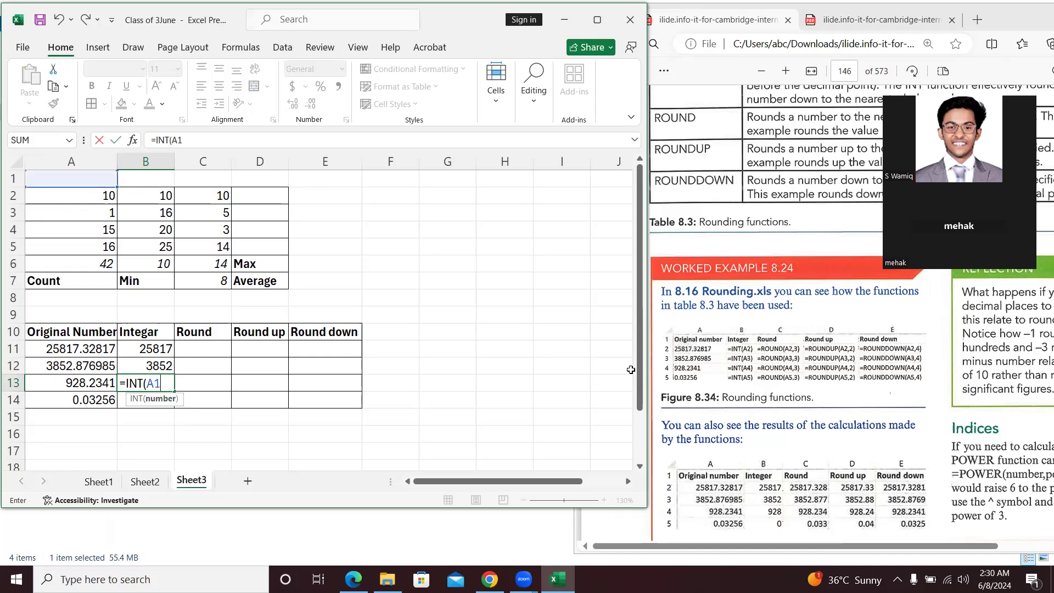
pyautogui.write('3)')
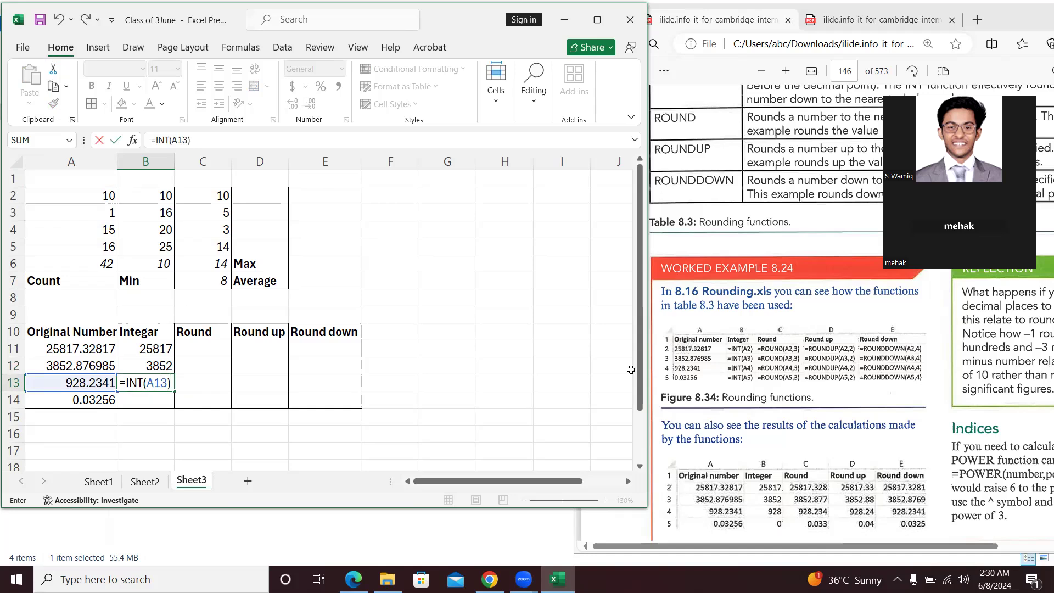
pyautogui.press('Return')
pyautogui.press('Up')
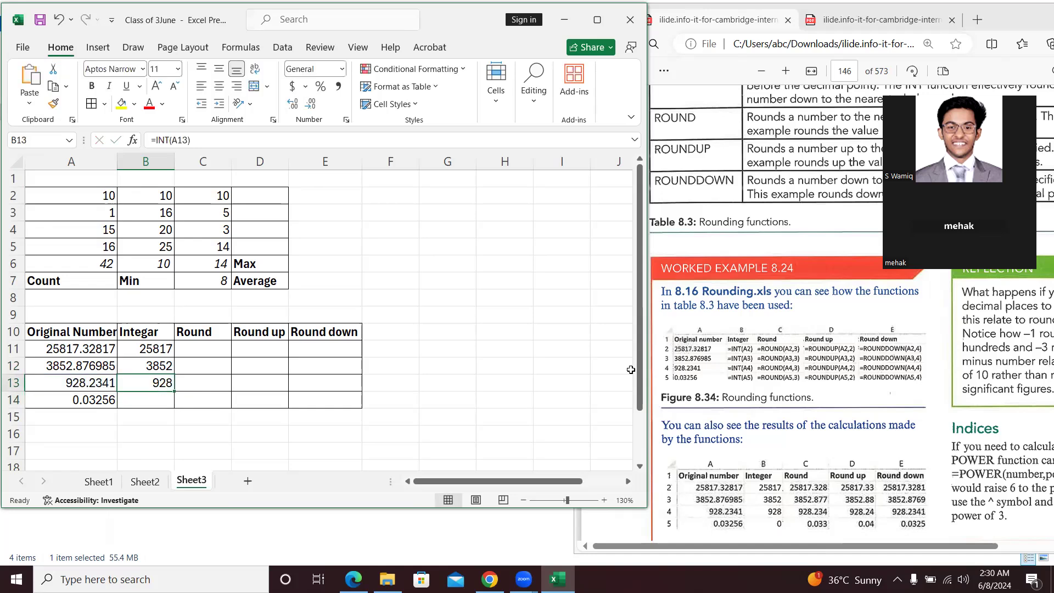
# Complete the Integar column by entering =INT(A14) in B14
pyautogui.press('Down')
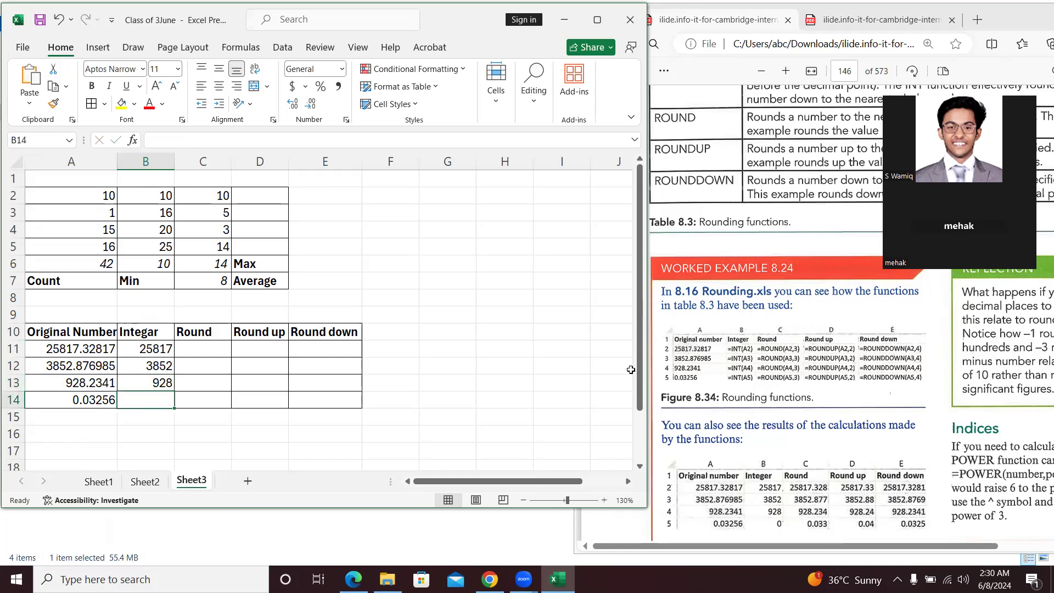
pyautogui.write('=INT(')
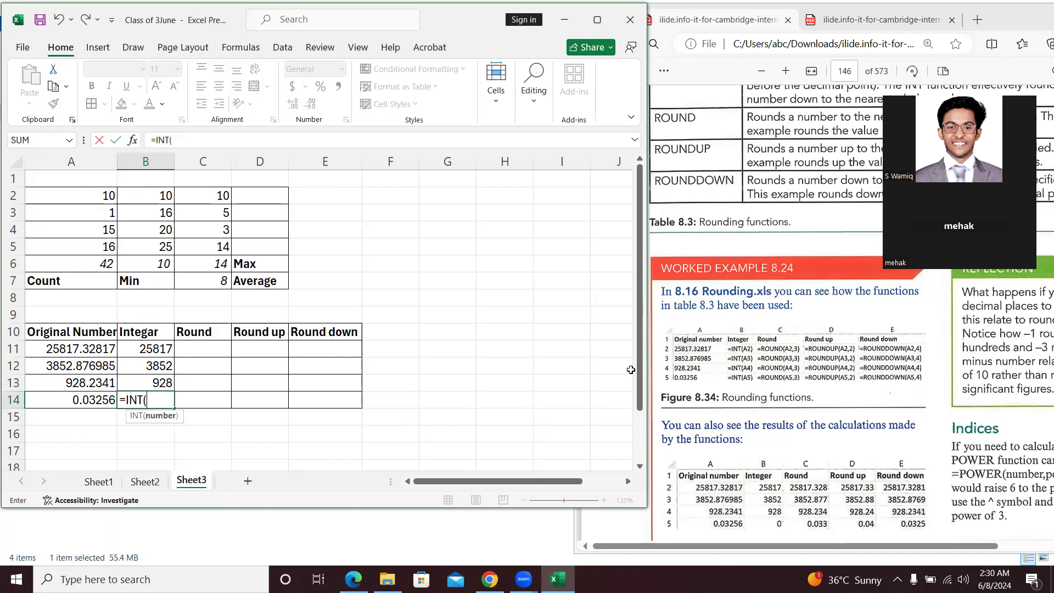
pyautogui.write('A')
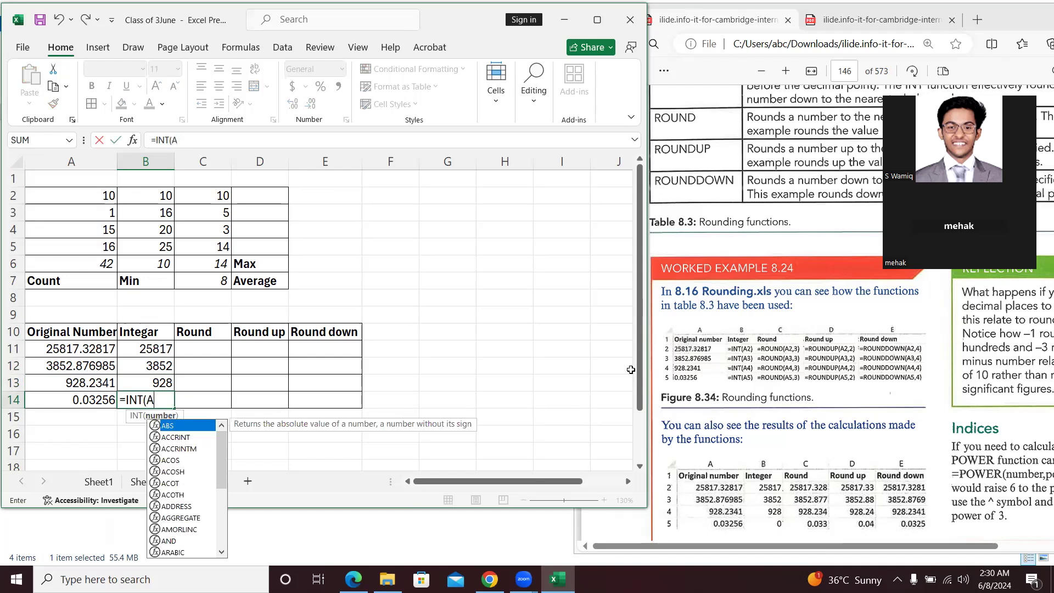
pyautogui.write('14)')
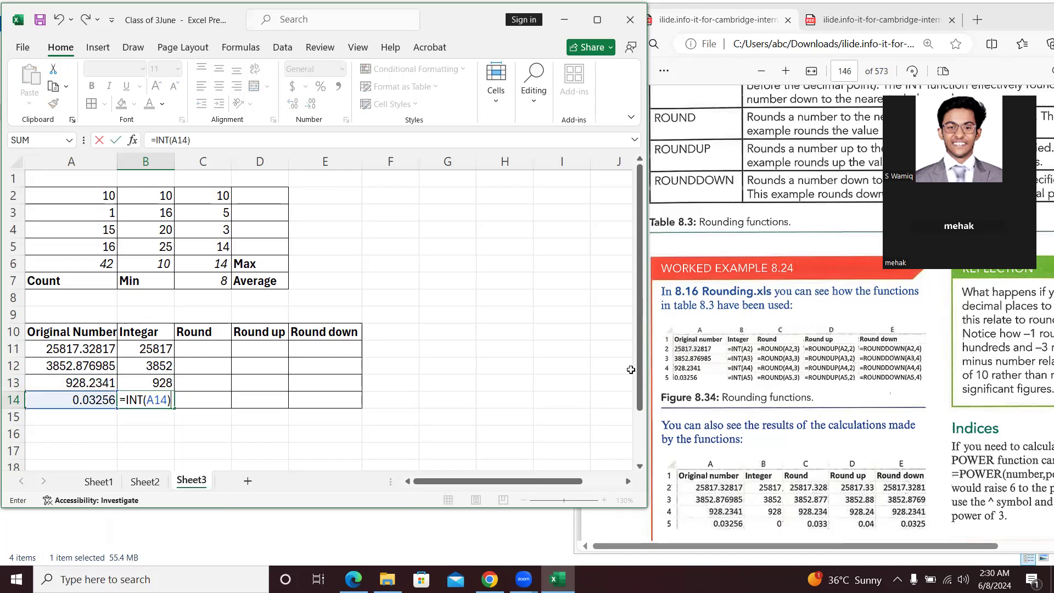
pyautogui.press('Return')
pyautogui.press('Up')
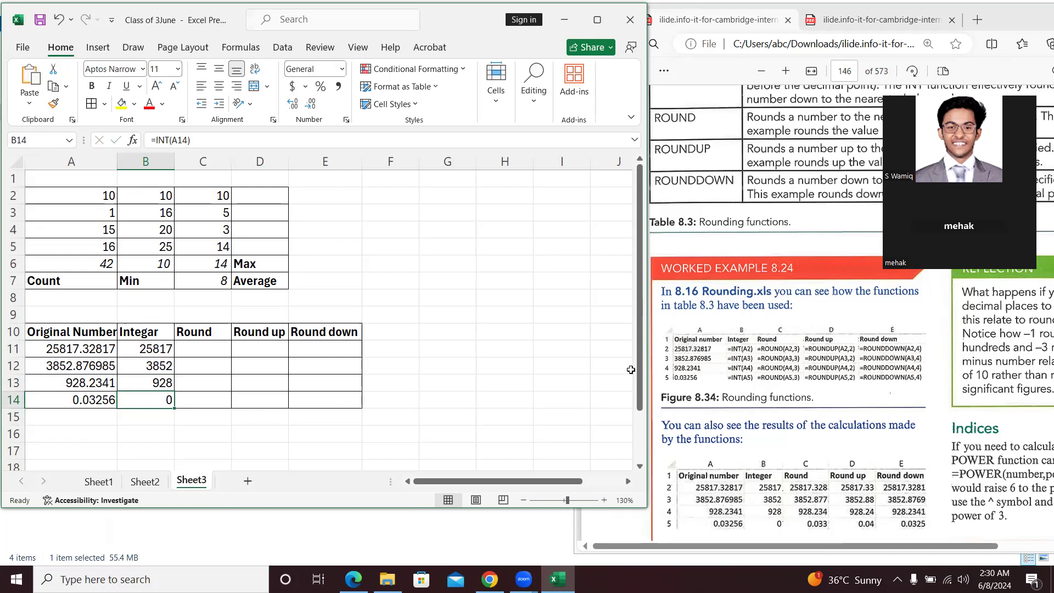
pyautogui.press('Up')
pyautogui.press('Up')
pyautogui.press('Up')
pyautogui.press('Up')
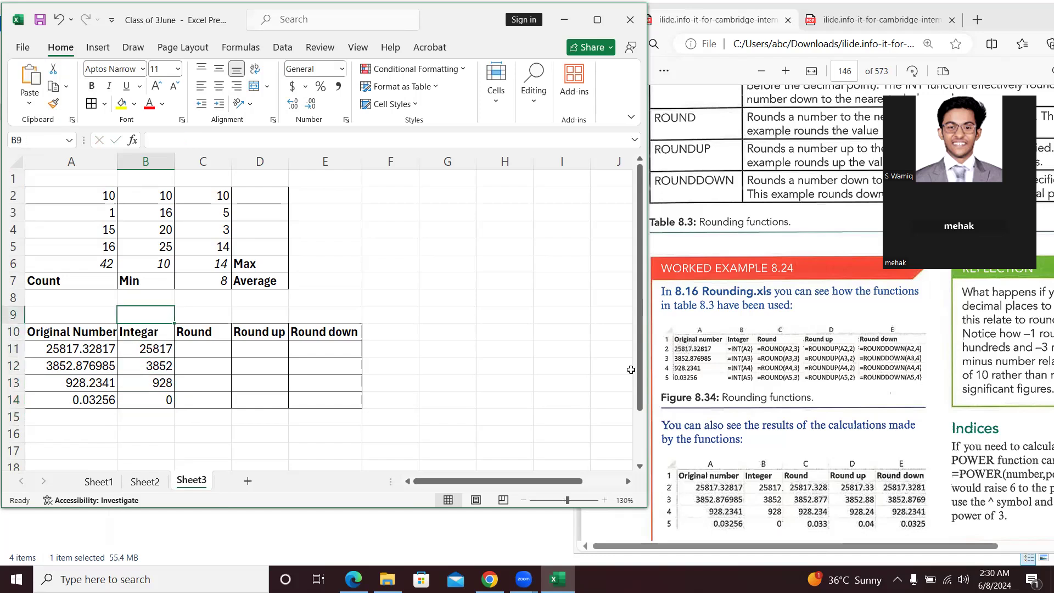
pyautogui.press('Down')
pyautogui.press('Down')
pyautogui.press('Down')
pyautogui.press('Down')
pyautogui.press('Down')
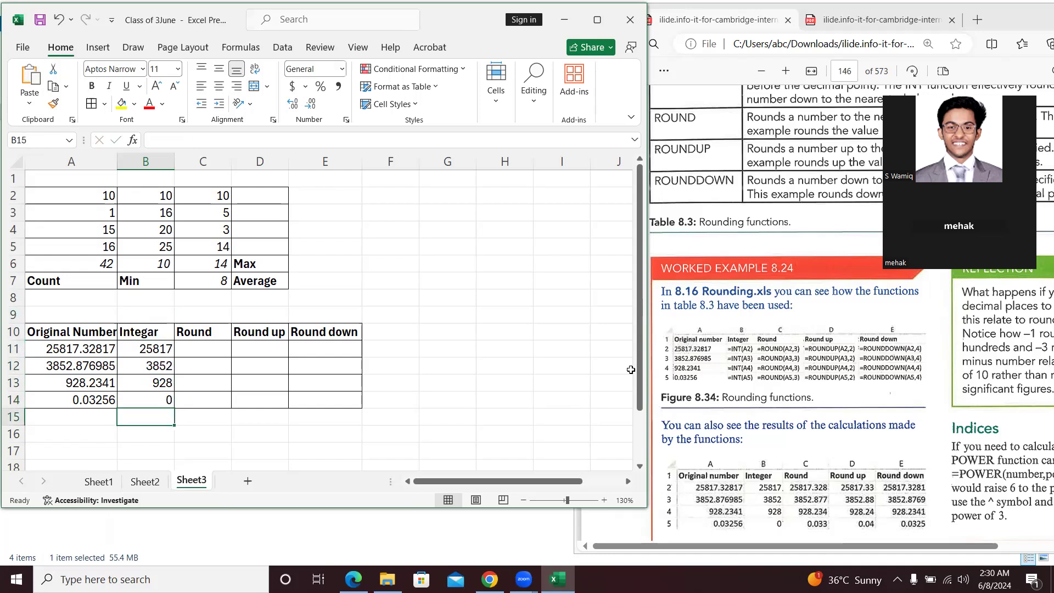
pyautogui.press('Up')
pyautogui.press('Up')
pyautogui.press('Up')
pyautogui.press('Up')
pyautogui.press('Up')
pyautogui.press('Right')
pyautogui.press('Right')
pyautogui.press('Left')
pyautogui.press('Down')
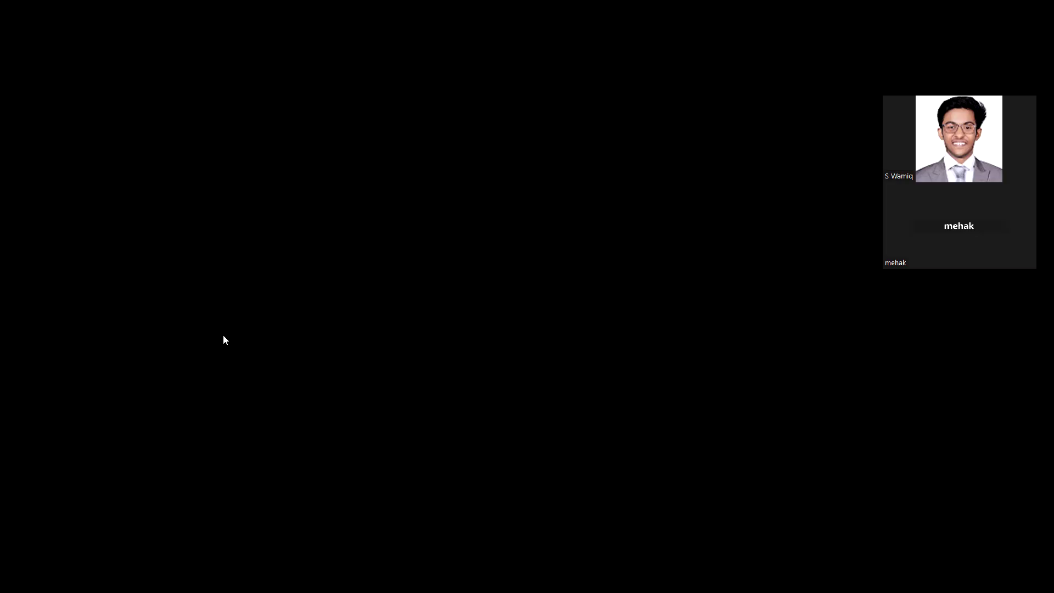
# Try to enter =ROUND(A11) in C11 for the first original number, without specifying decimal places
pyautogui.click(210, 342)
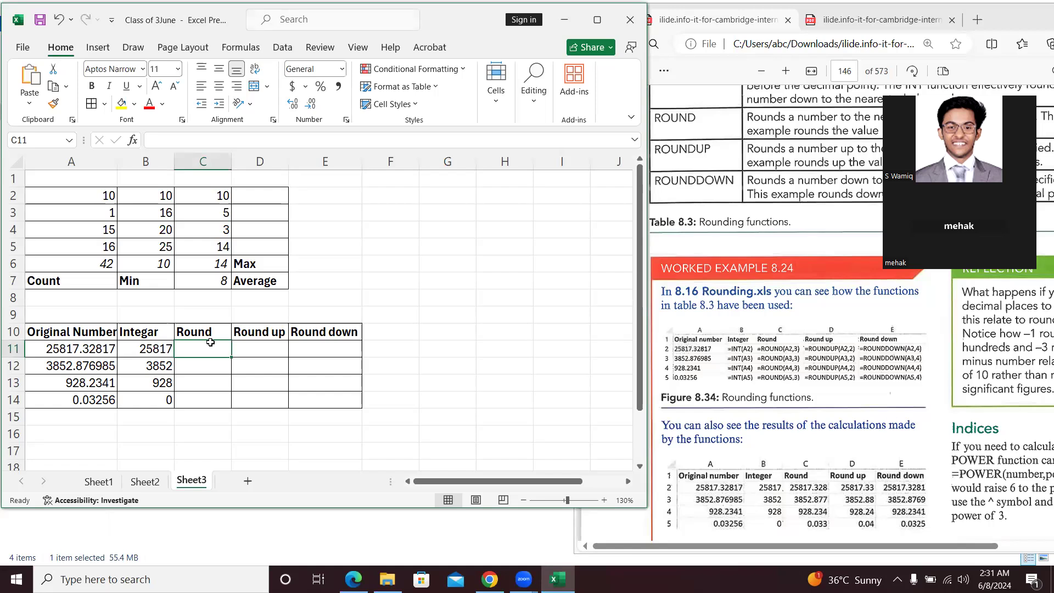
pyautogui.write('=')
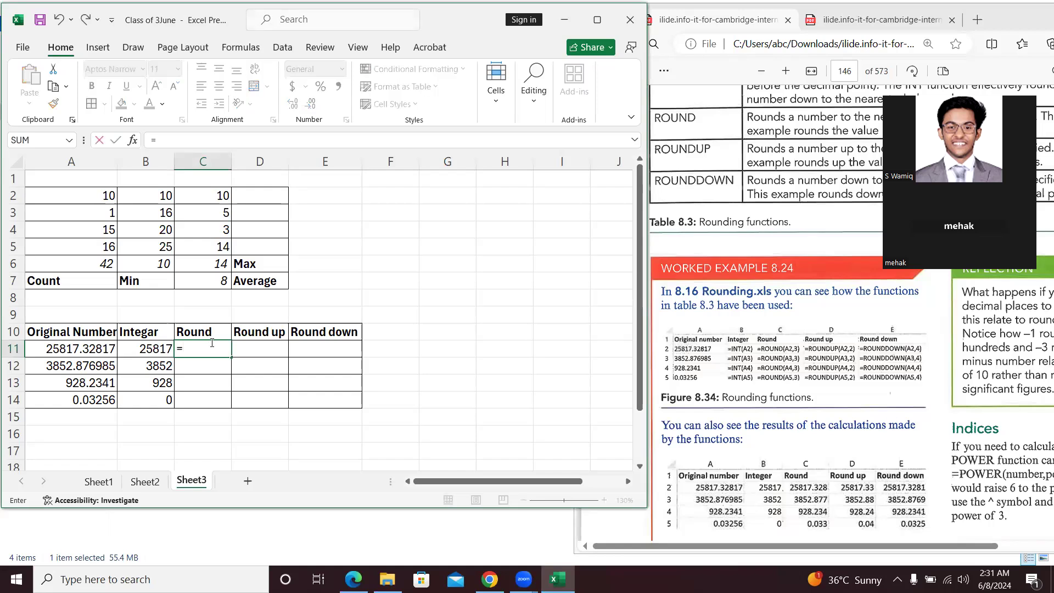
pyautogui.write('R')
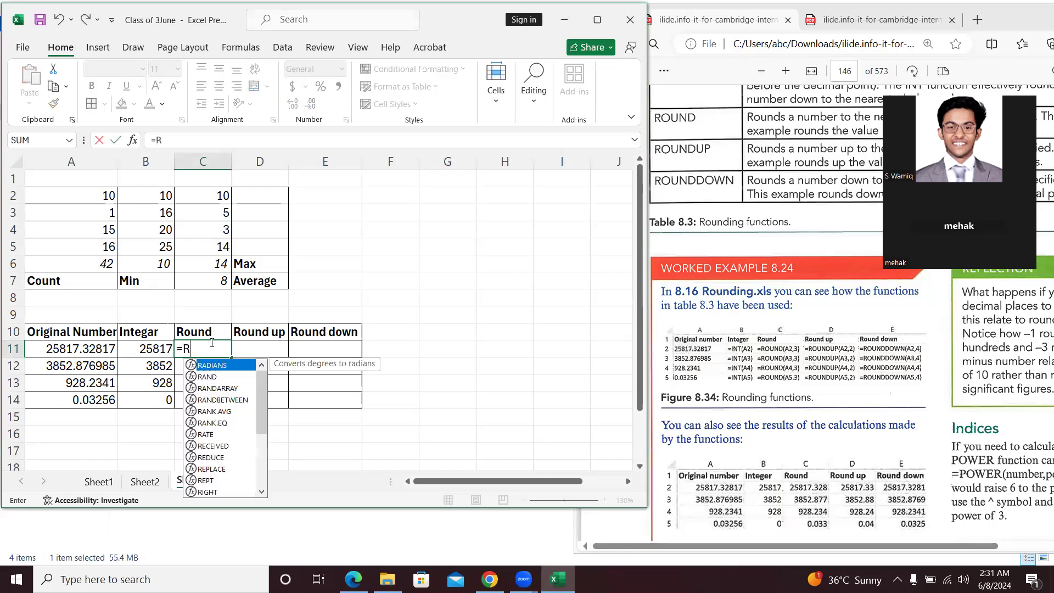
pyautogui.write('OUND')
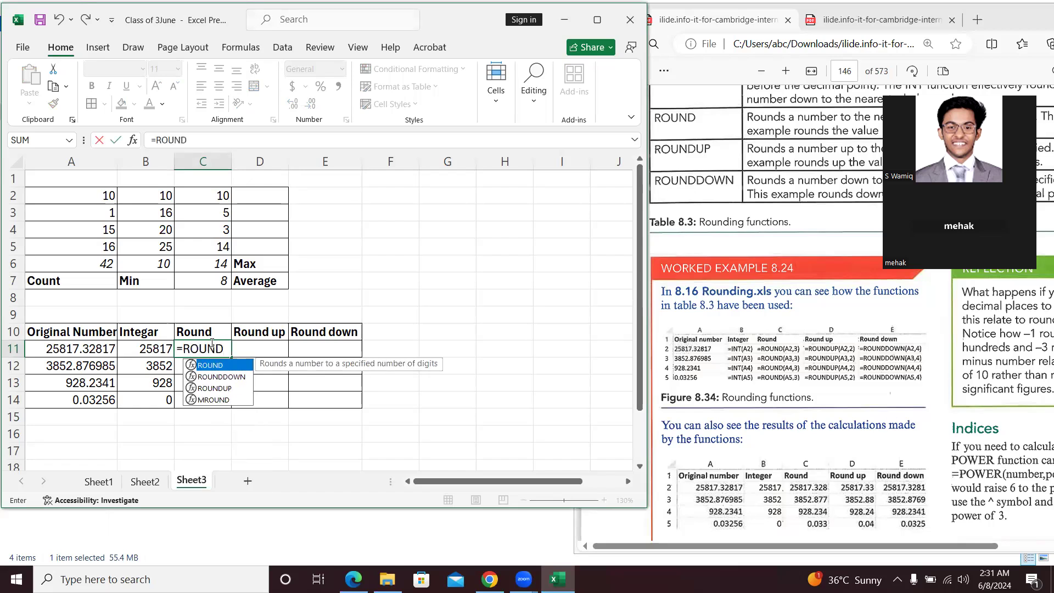
pyautogui.write('(')
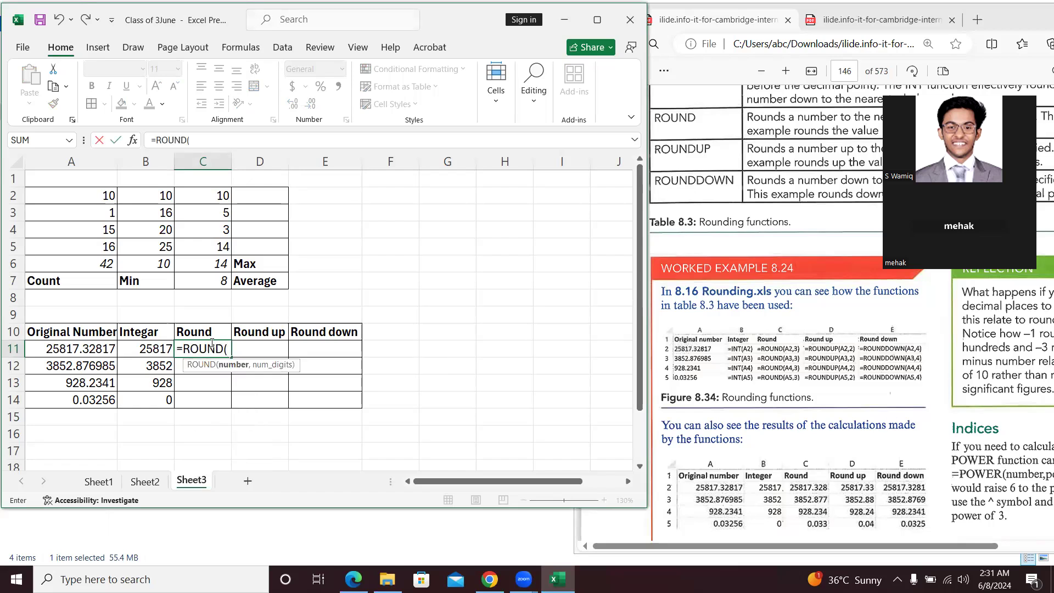
pyautogui.write('A12')
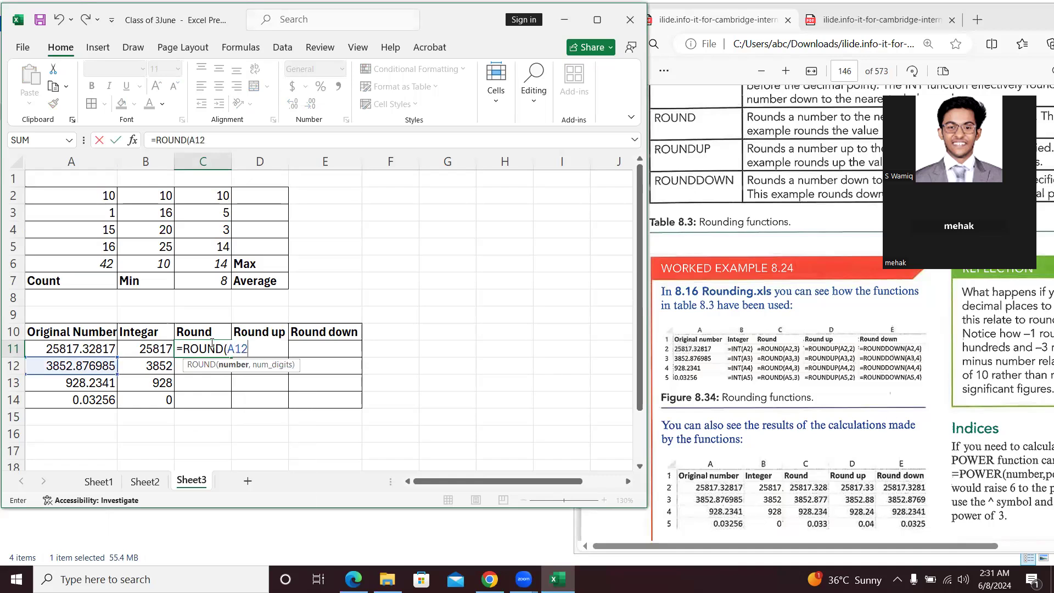
pyautogui.press('BackSpace')
pyautogui.write('1')
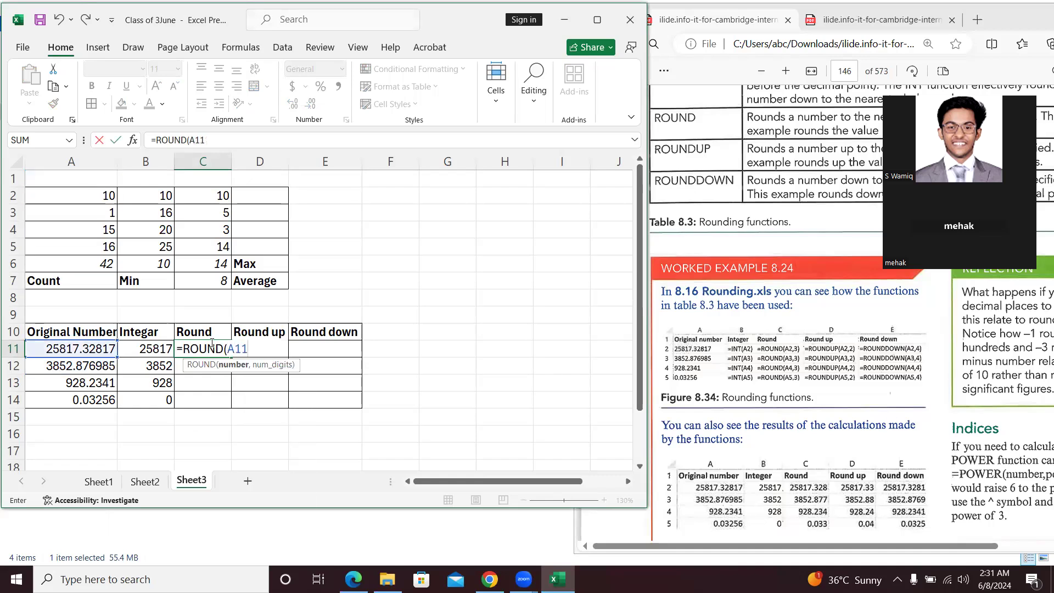
pyautogui.write(')')
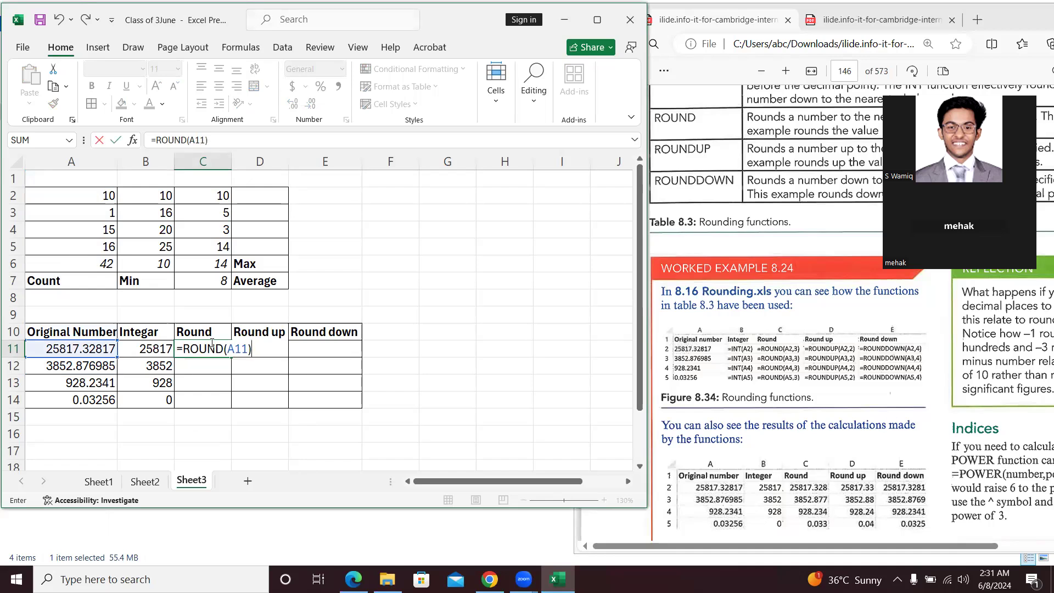
pyautogui.press('Return')
pyautogui.press('Return')
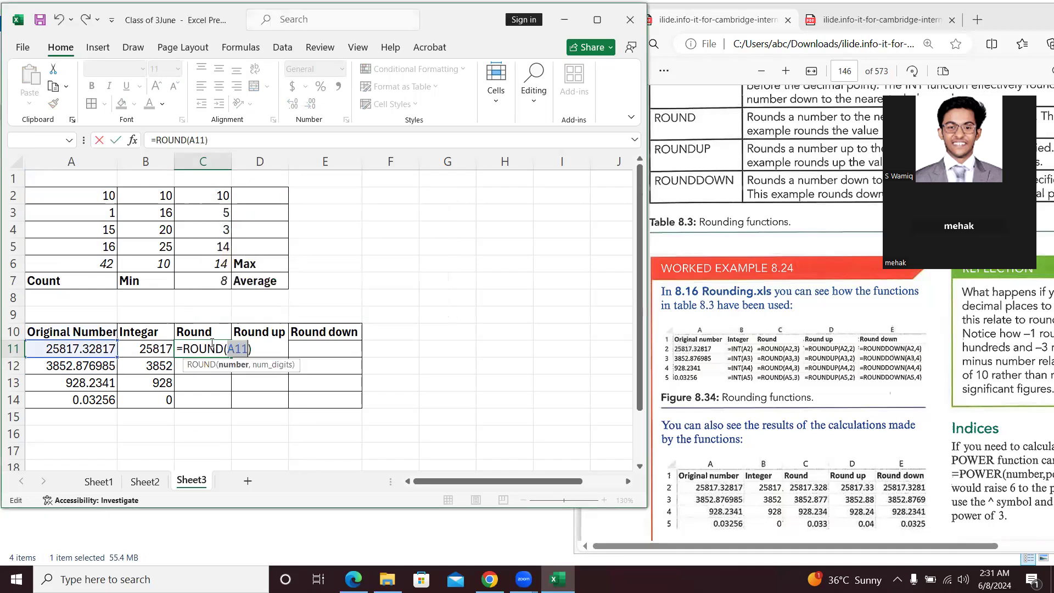
# Complete the C11 formula as =ROUND(A11,3), with A11 as the number and three decimal places
pyautogui.click(82, 348)
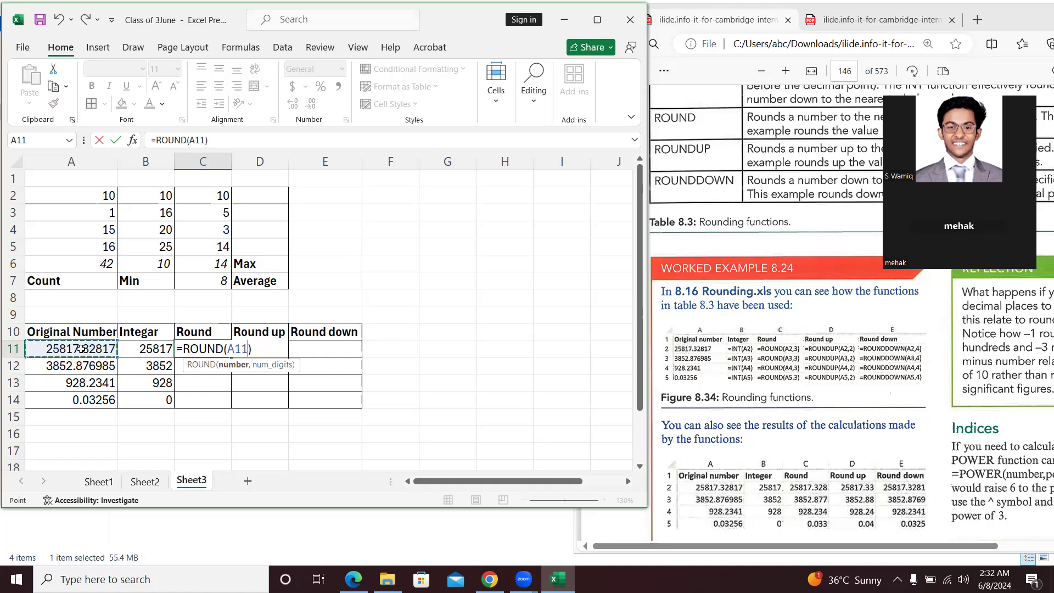
pyautogui.press('XF86MonBrightnessUp')
pyautogui.write(',')
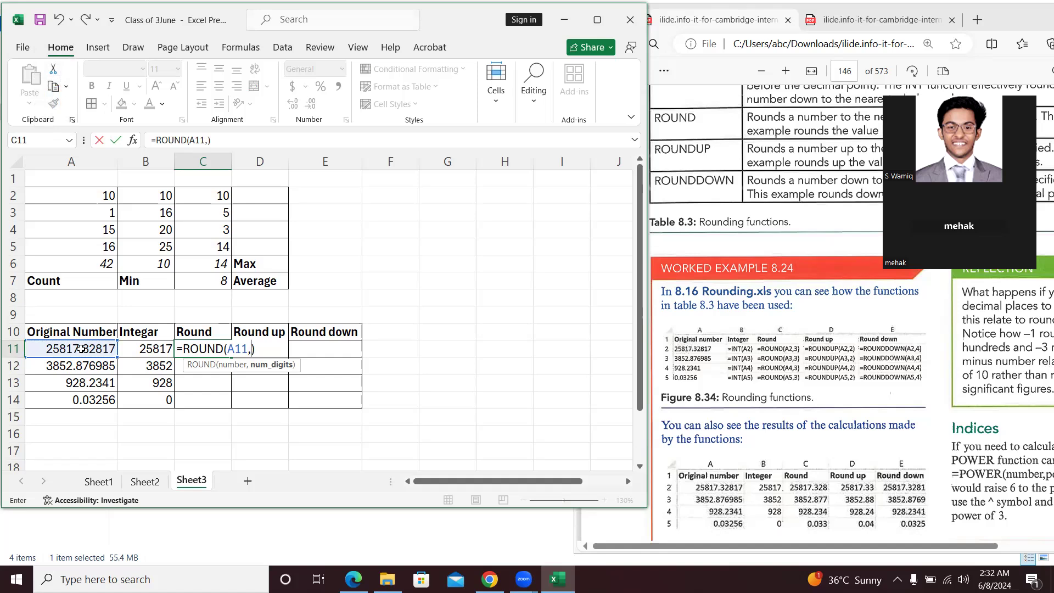
pyautogui.write('2')
pyautogui.press('BackSpace')
pyautogui.write('3')
pyautogui.press('Return')
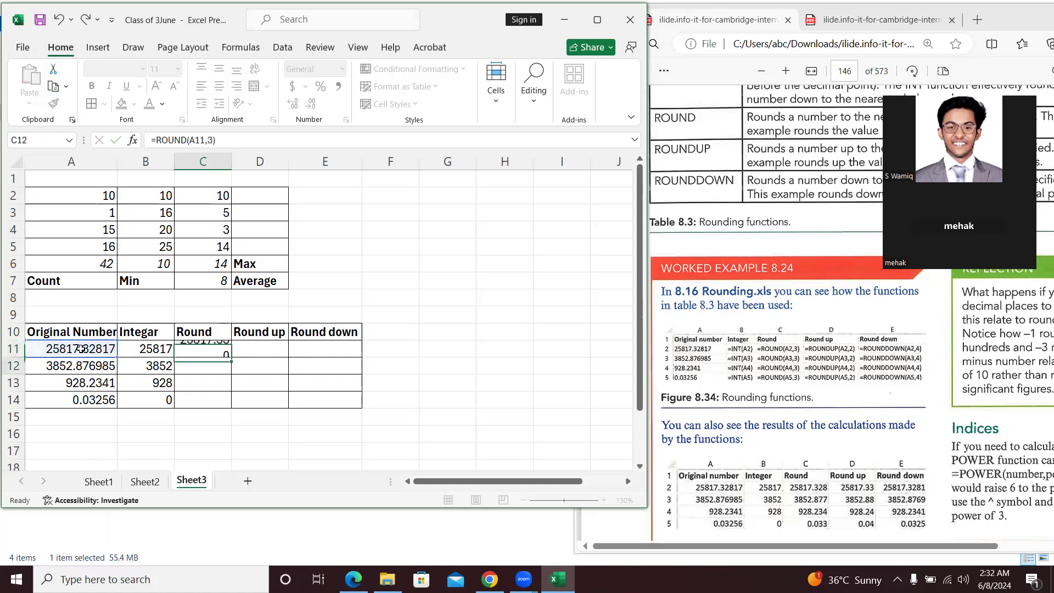
# Change the number of decimal places in C11's ROUND formula to 4
pyautogui.press('Up')
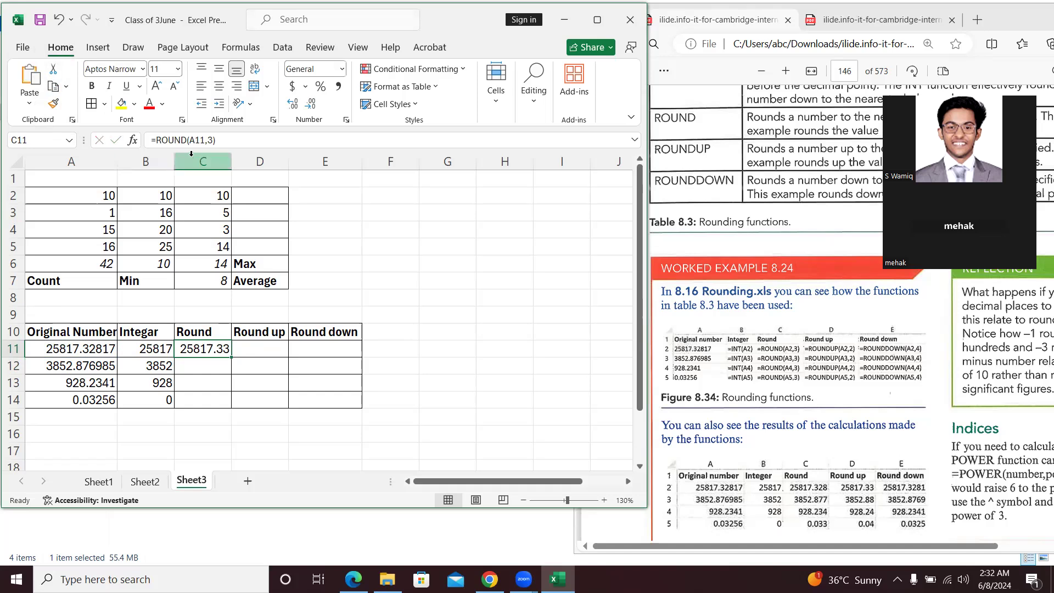
pyautogui.click(234, 146)
pyautogui.press('Left')
pyautogui.press('BackSpace')
pyautogui.write('4')
pyautogui.hotkey('ctrl', 'Return')
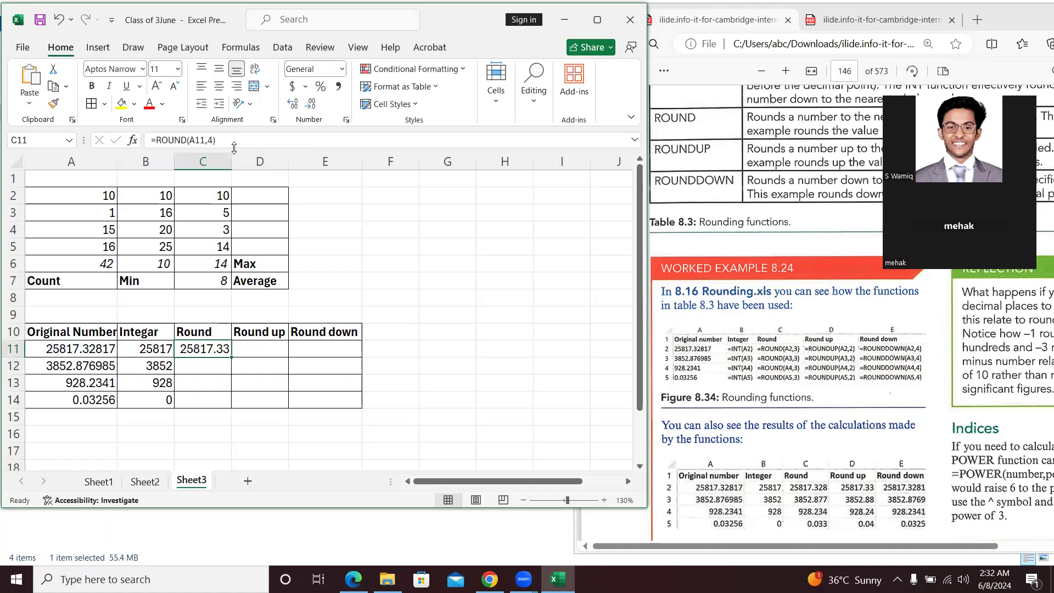
# Change the decimal places argument of the C11 formula to 5, giving =ROUND(A11,5)
pyautogui.click(234, 144)
pyautogui.press('Left')
pyautogui.press('BackSpace')
pyautogui.write('5')
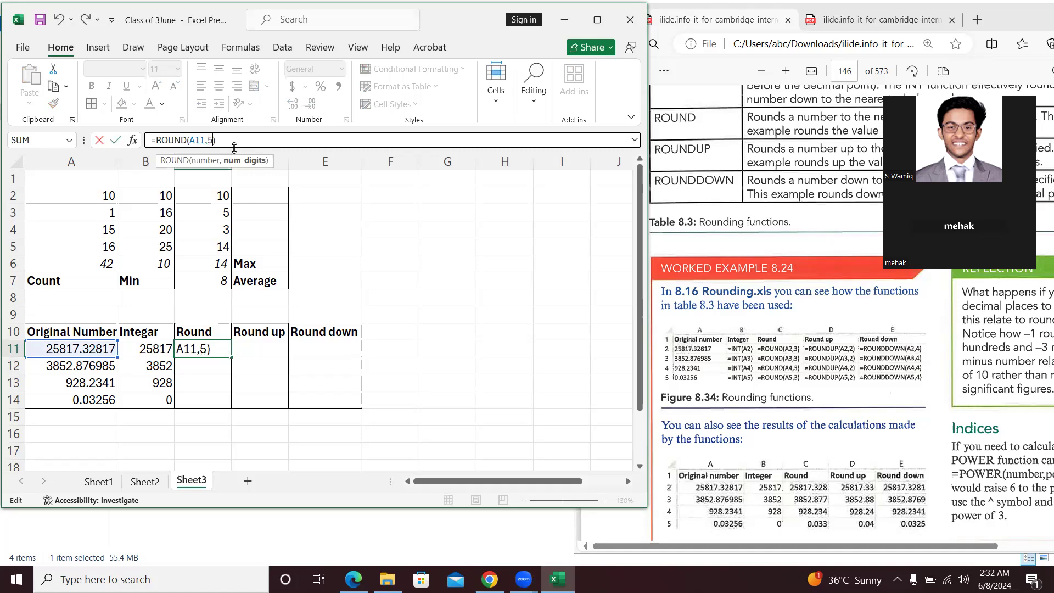
pyautogui.press('Return')
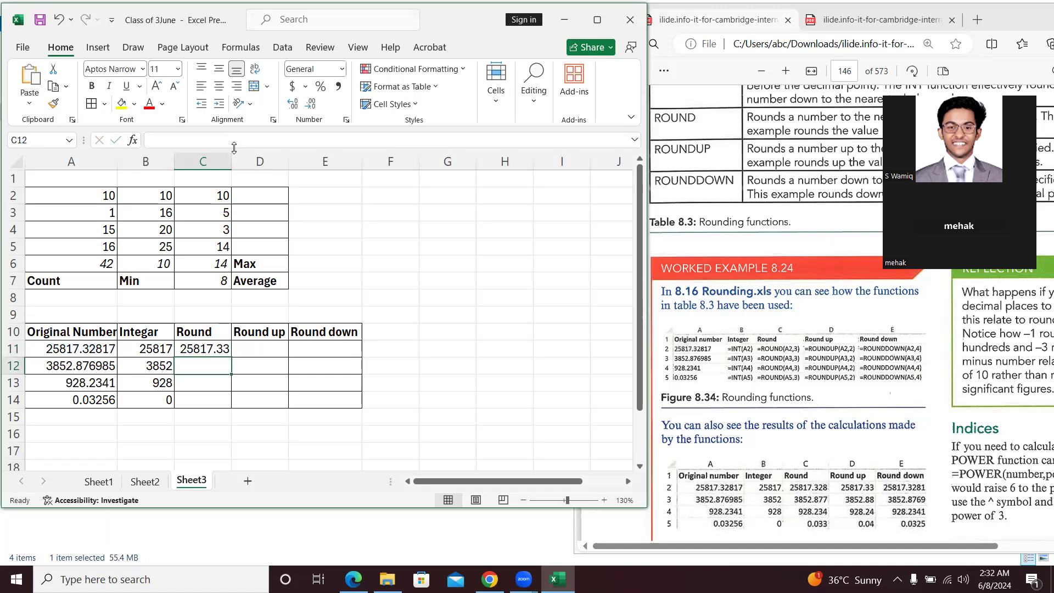
# Test a larger decimal places argument by changing the C11 formula to =ROUND(A11,9)
pyautogui.press('Up')
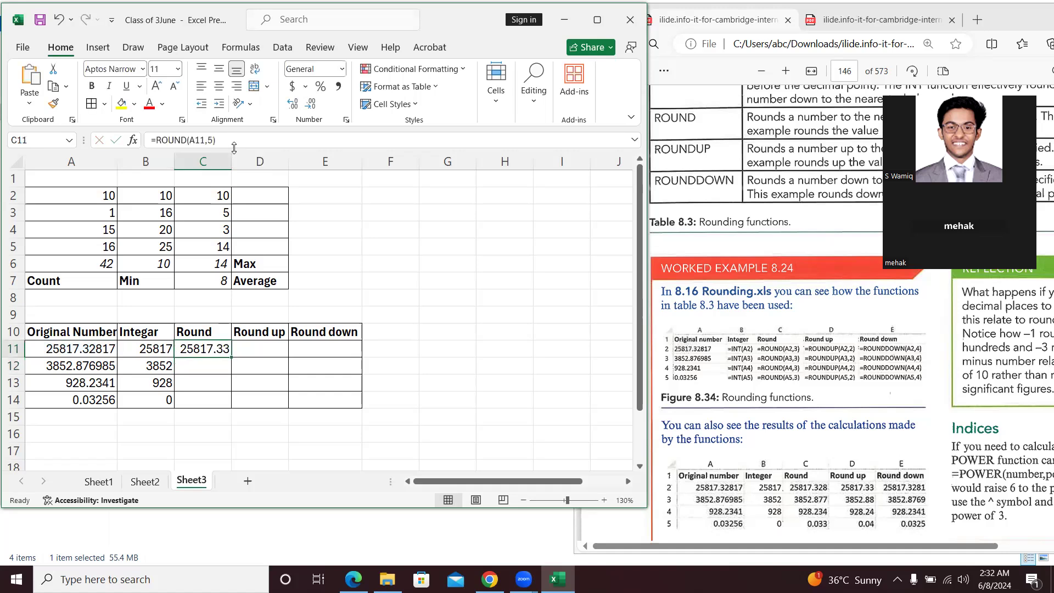
pyautogui.click(234, 143)
pyautogui.press('Left')
pyautogui.press('BackSpace')
pyautogui.write('9')
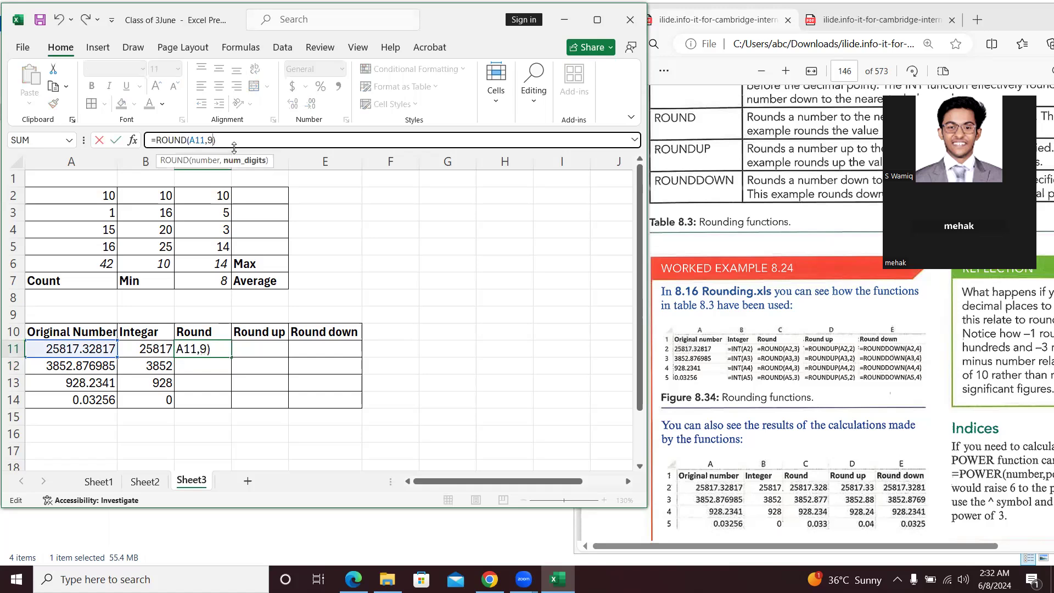
pyautogui.press('Return')
# Try to use 3_2 as the decimal places argument of the ROUND formula in C11
pyautogui.press('Up')
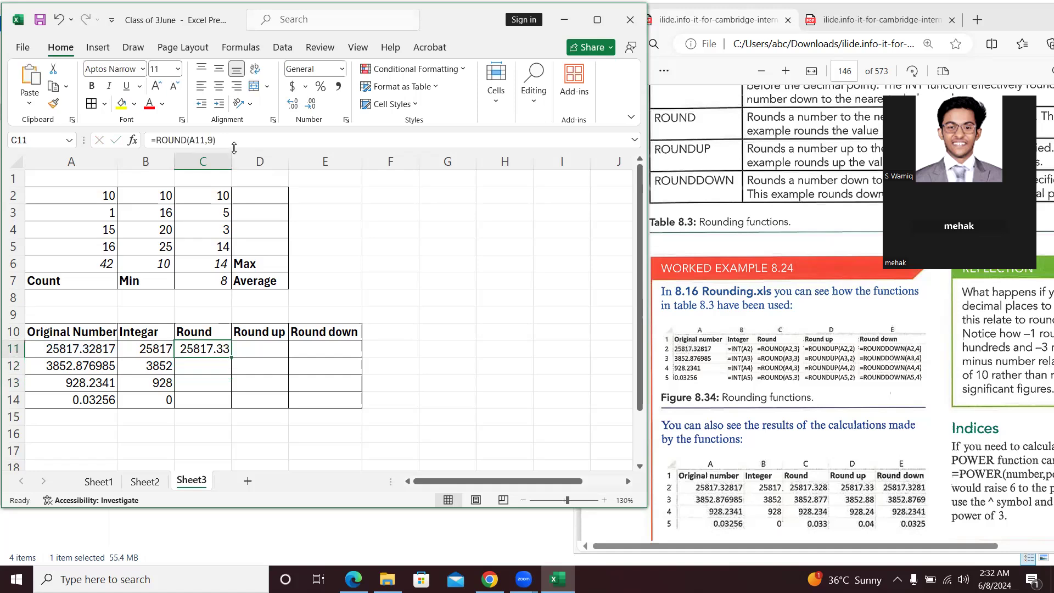
pyautogui.click(234, 144)
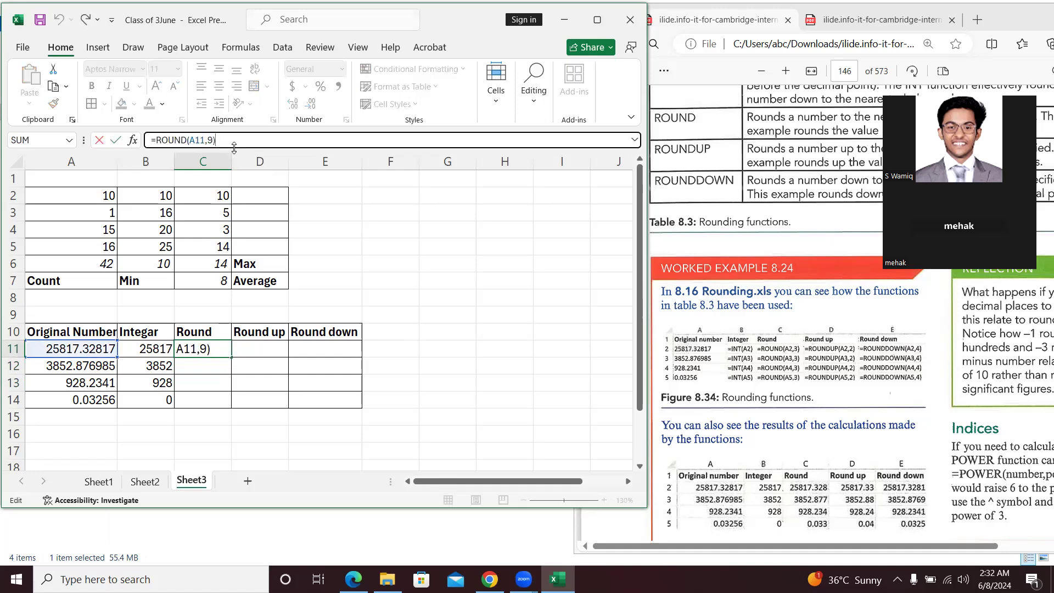
pyautogui.press('Left')
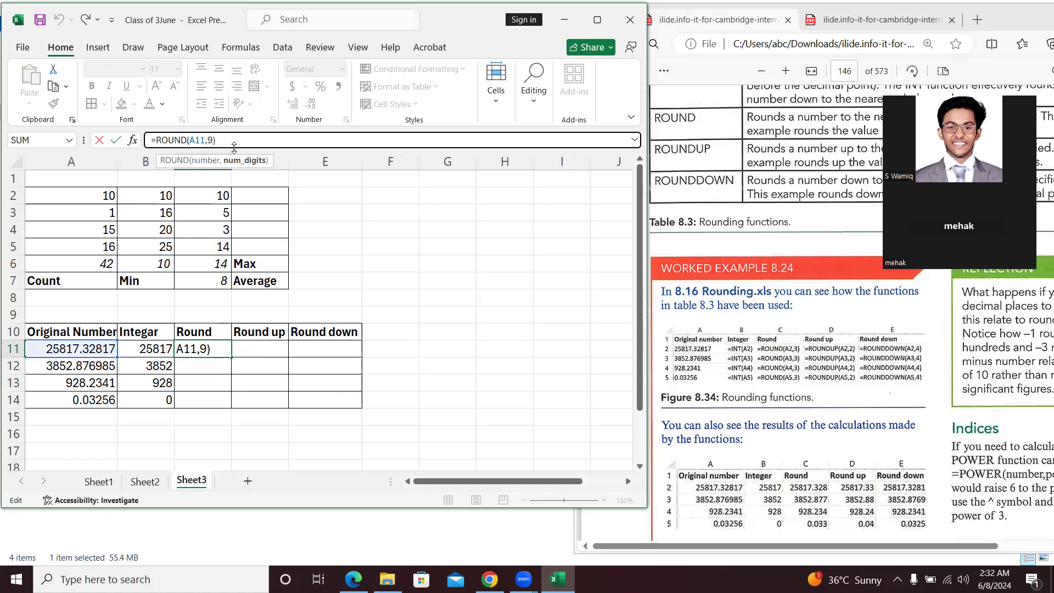
pyautogui.press('BackSpace')
pyautogui.write('3_2')
pyautogui.press('Return')
pyautogui.press('Return')
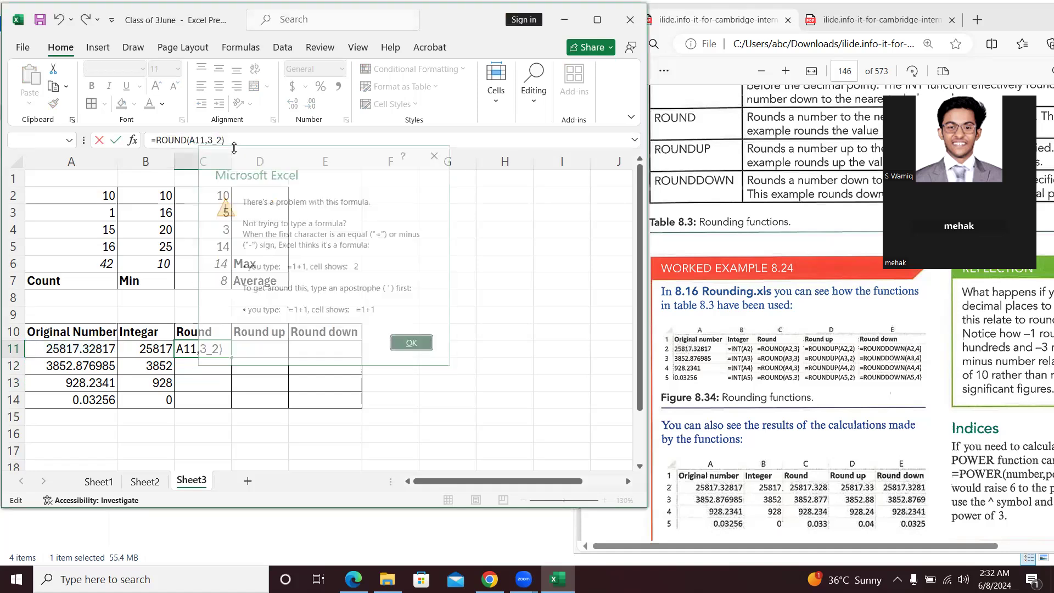
# Set the decimal places argument in C11 to 2, so the formula reads =ROUND(A11,2)
pyautogui.write('2')
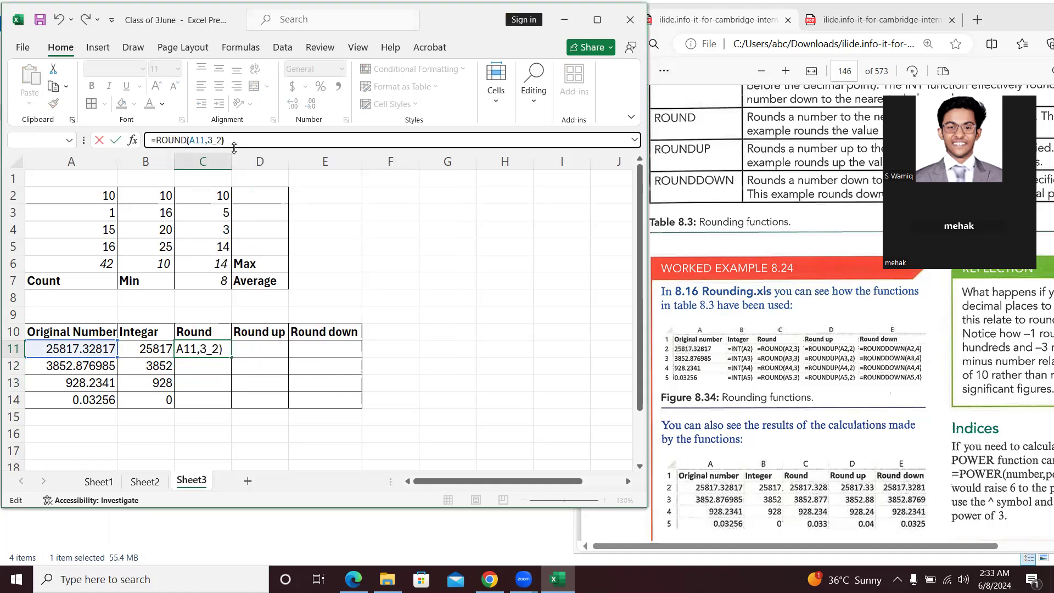
pyautogui.press('Return')
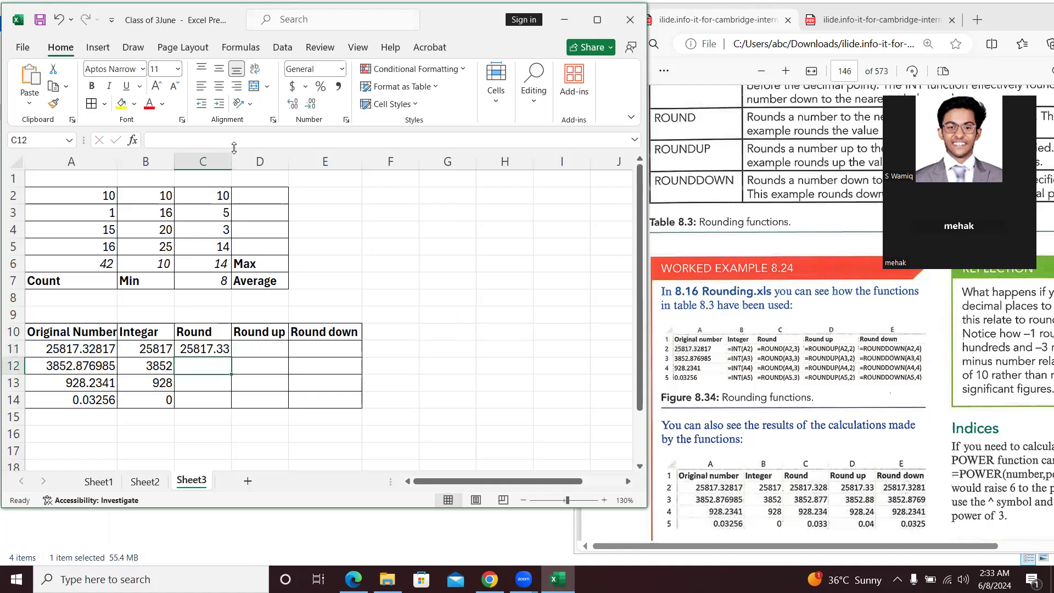
pyautogui.press('Up')
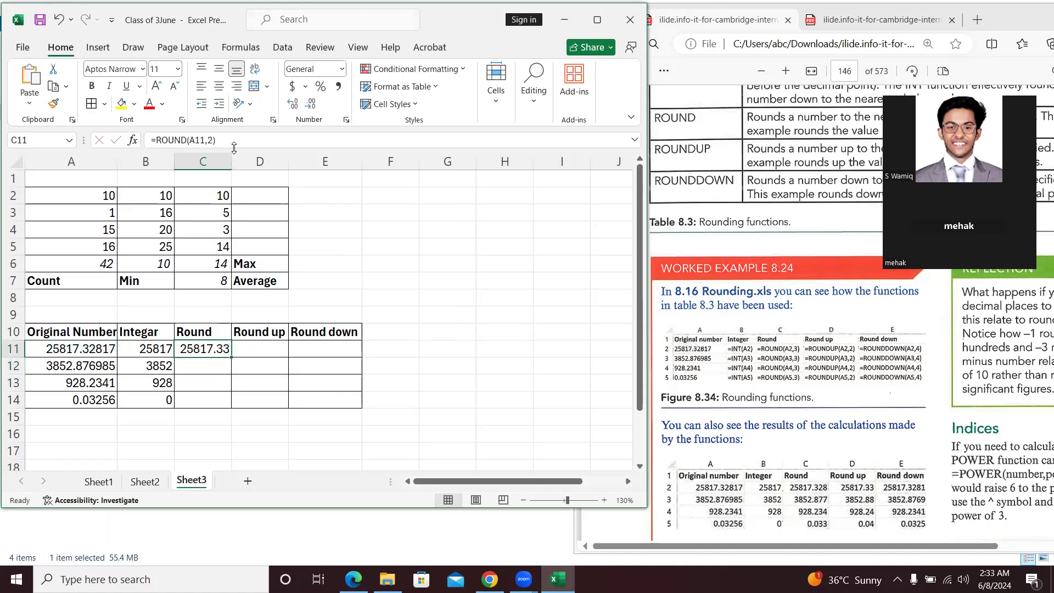
# Check the ROUND example in the coursebook's Table 8.3 and enter =ROUND(A12,3) in C12 for the second original number
pyautogui.press('Down')
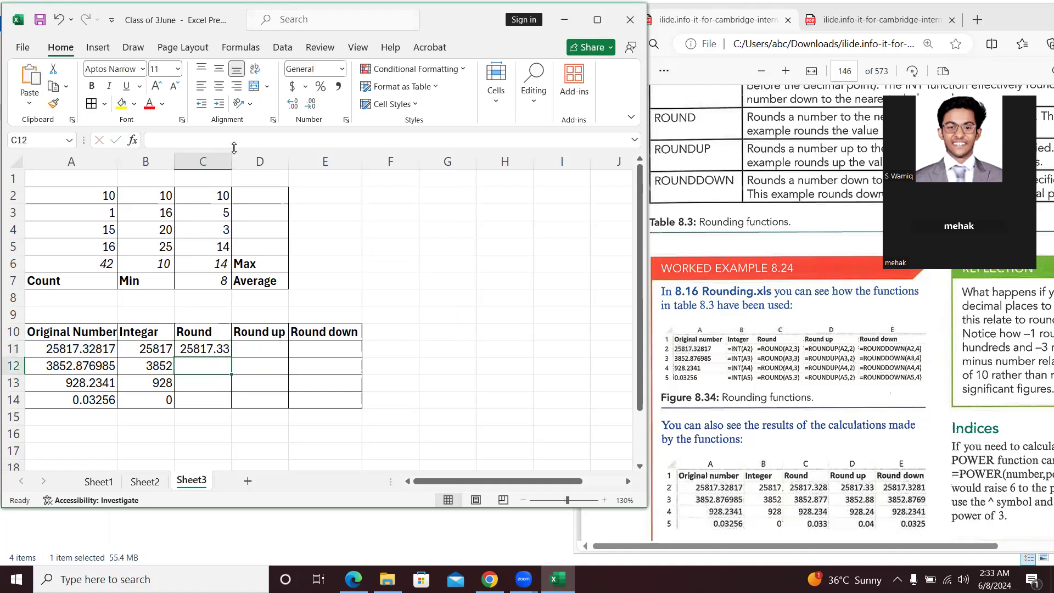
pyautogui.write('=')
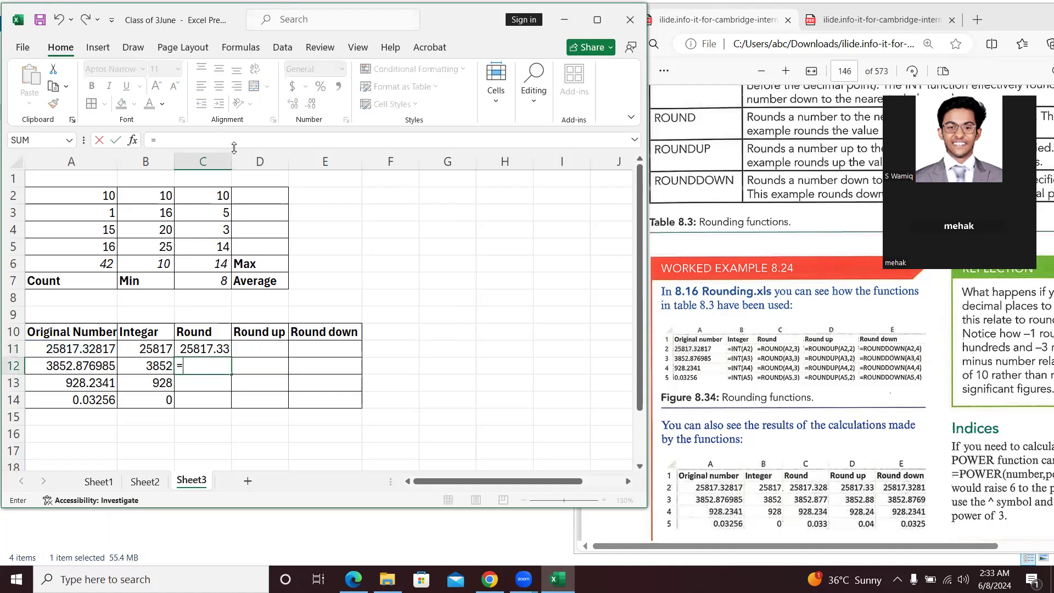
pyautogui.click(650, 237)
pyautogui.scroll(3, 713, 272)
pyautogui.hscroll(1, 716, 272)
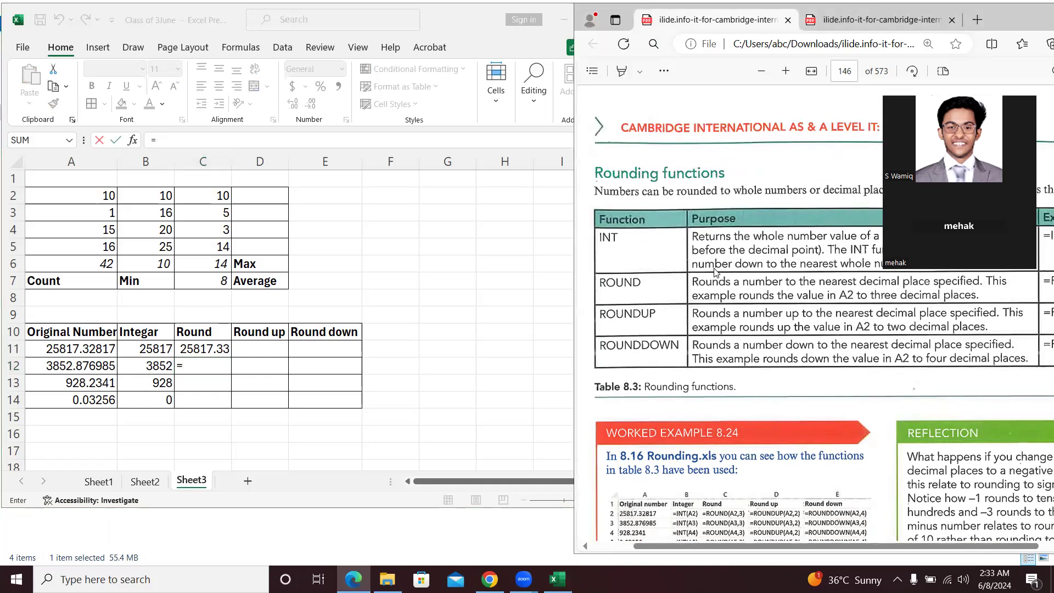
pyautogui.hscroll(3, 715, 272)
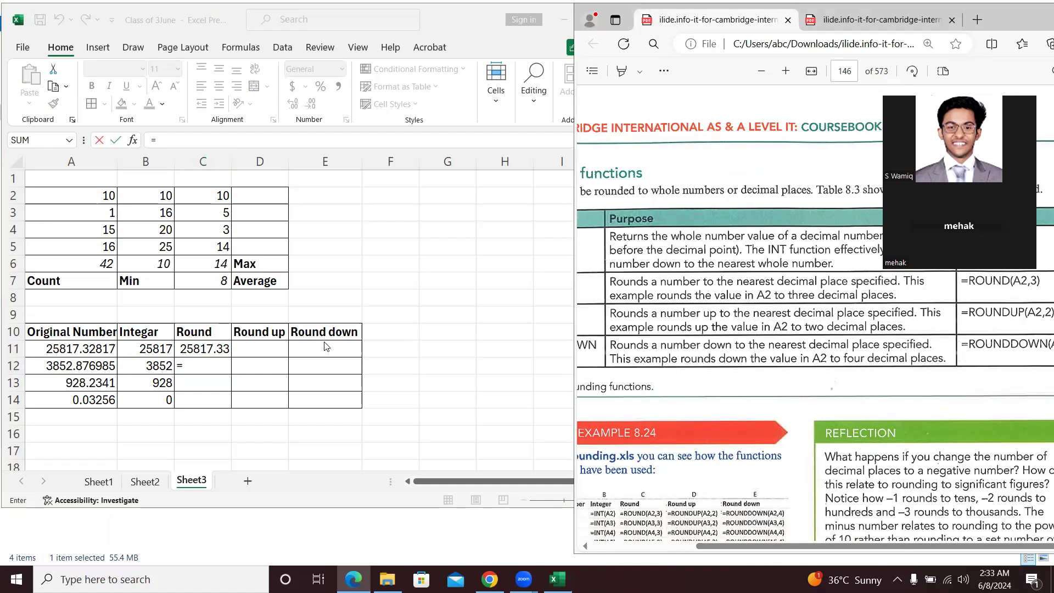
pyautogui.click(217, 358)
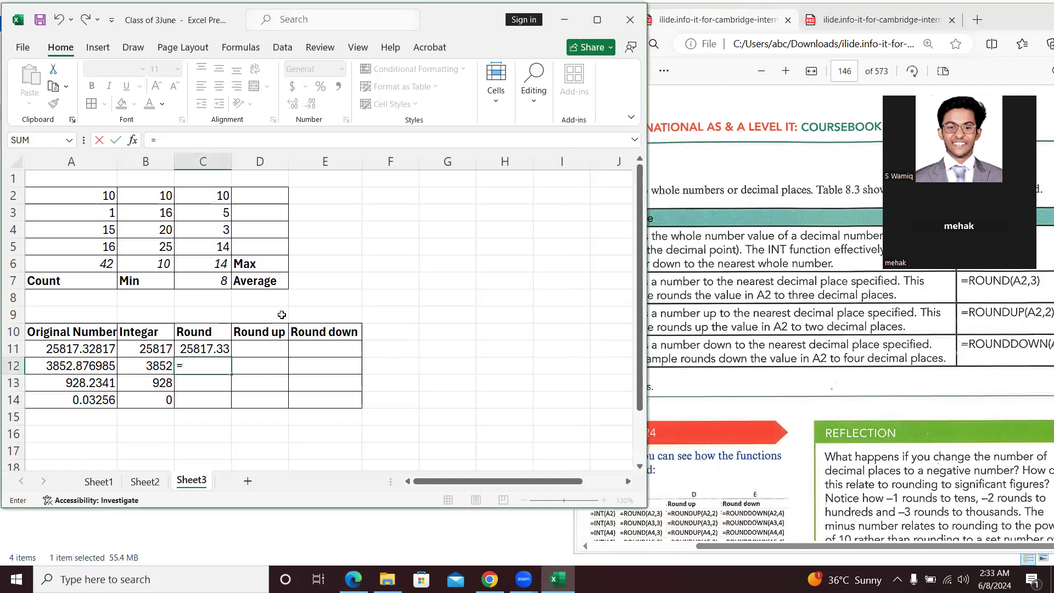
pyautogui.write('ROUND(')
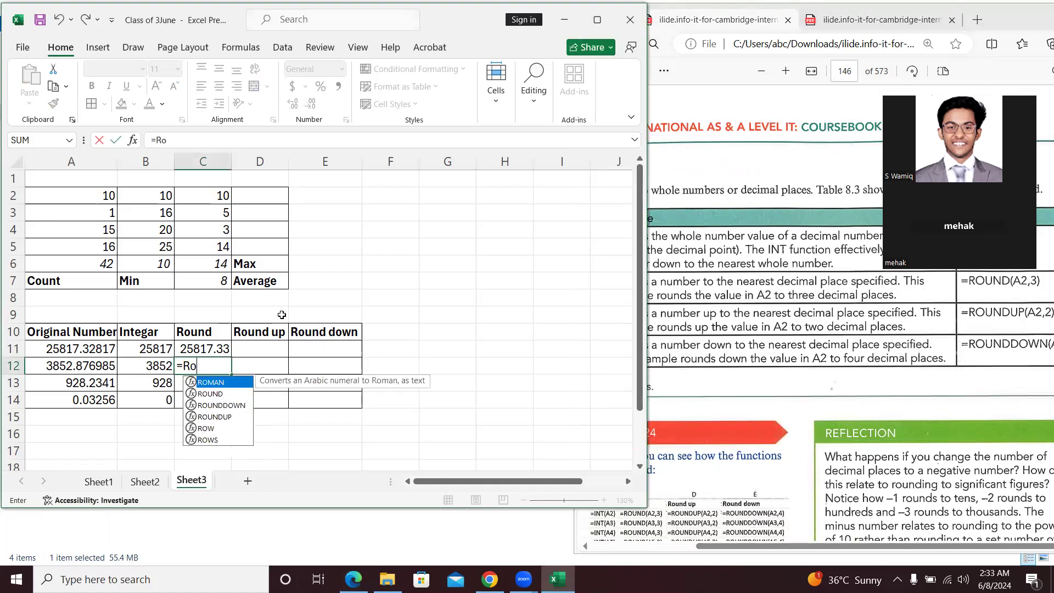
pyautogui.click(99, 362)
pyautogui.write(',3')
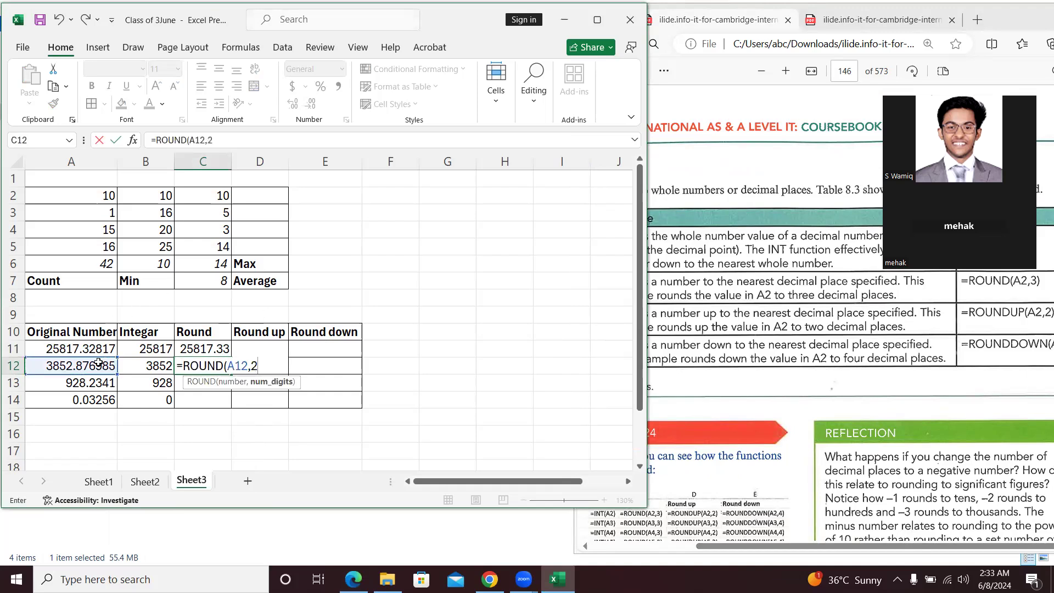
pyautogui.write(')')
pyautogui.press('Return')
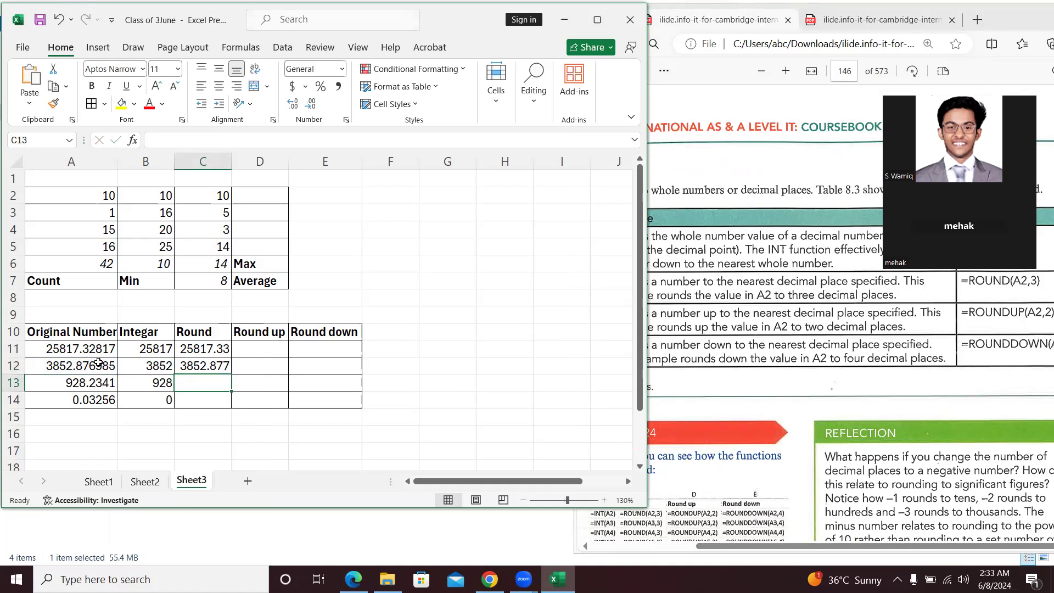
# Enter =ROUND(A13,2) in C13 to round the third original number to two decimal places
pyautogui.press('Up')
pyautogui.press('Down')
pyautogui.write('=')
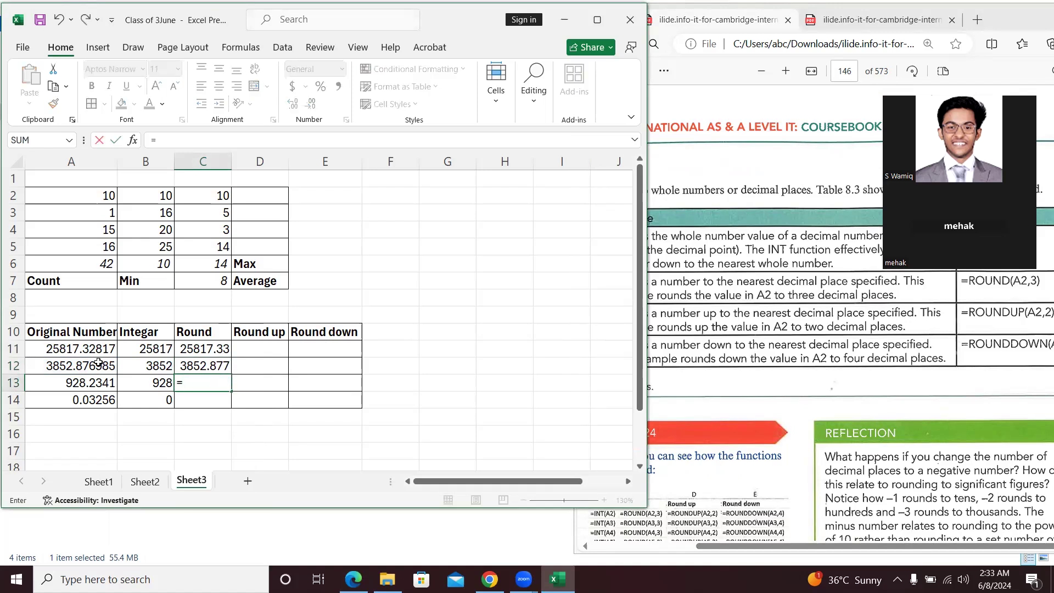
pyautogui.write('rou')
pyautogui.press('Tab')
pyautogui.click(91, 377)
pyautogui.write(',')
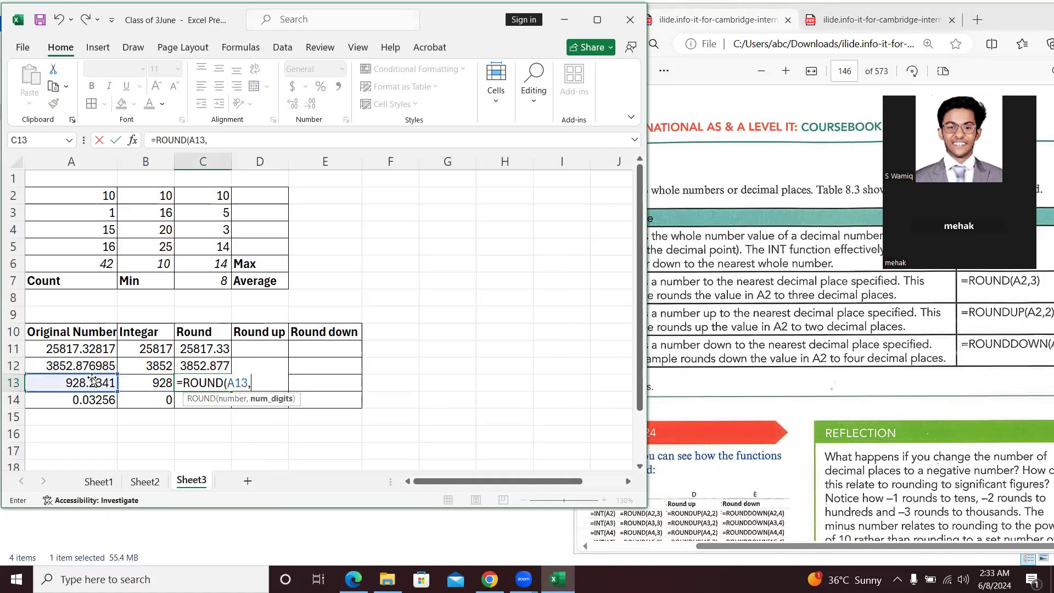
pyautogui.write('2)')
pyautogui.press('Return')
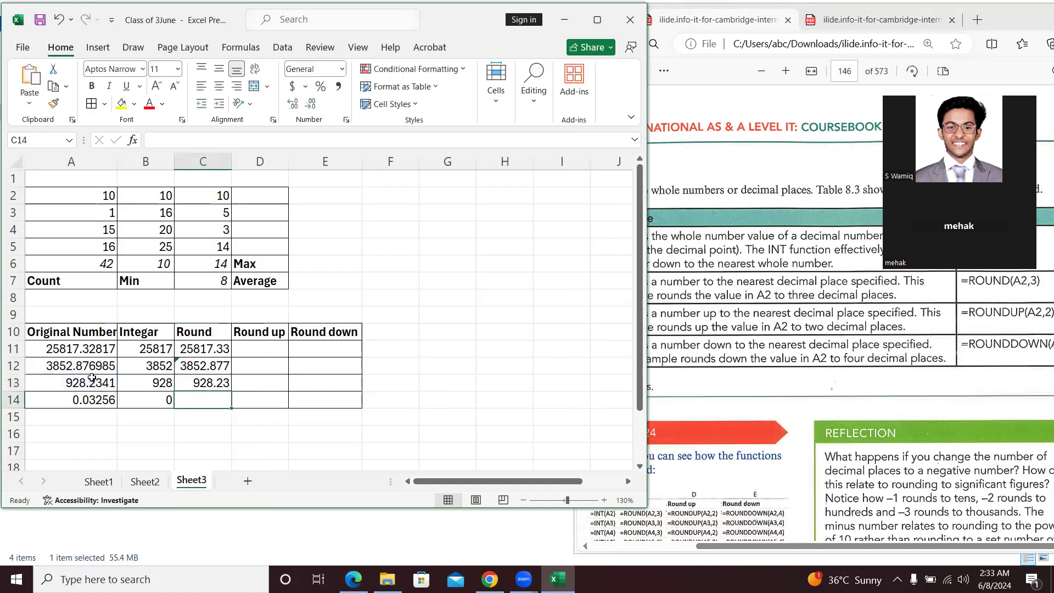
# Enter =ROUND(A14,1) in C14 to round the fourth original number to one decimal place
pyautogui.write('=round')
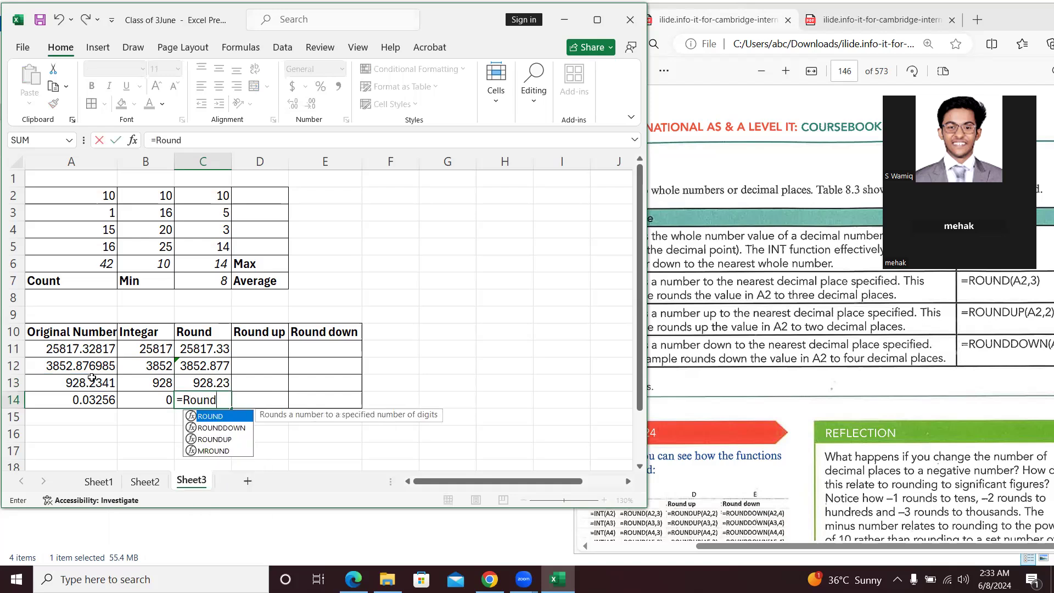
pyautogui.press('Tab')
pyautogui.click(99, 397)
pyautogui.write(',1)')
pyautogui.press('Return')
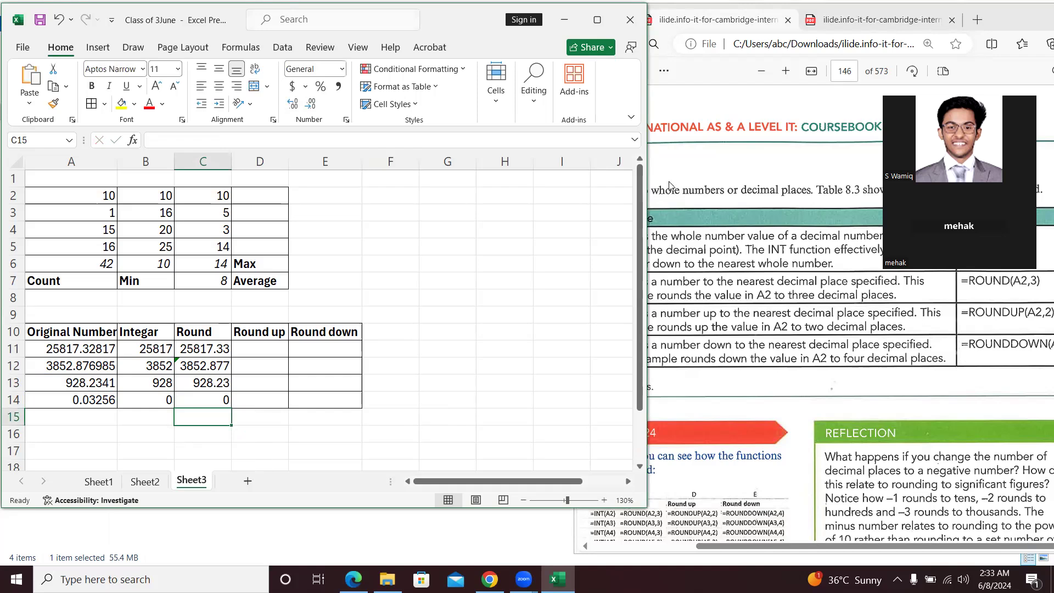
# Widen the coursebook window to reveal Table 8.3's function names, and enter the function name as =Roundup in D11
pyautogui.click(726, 282)
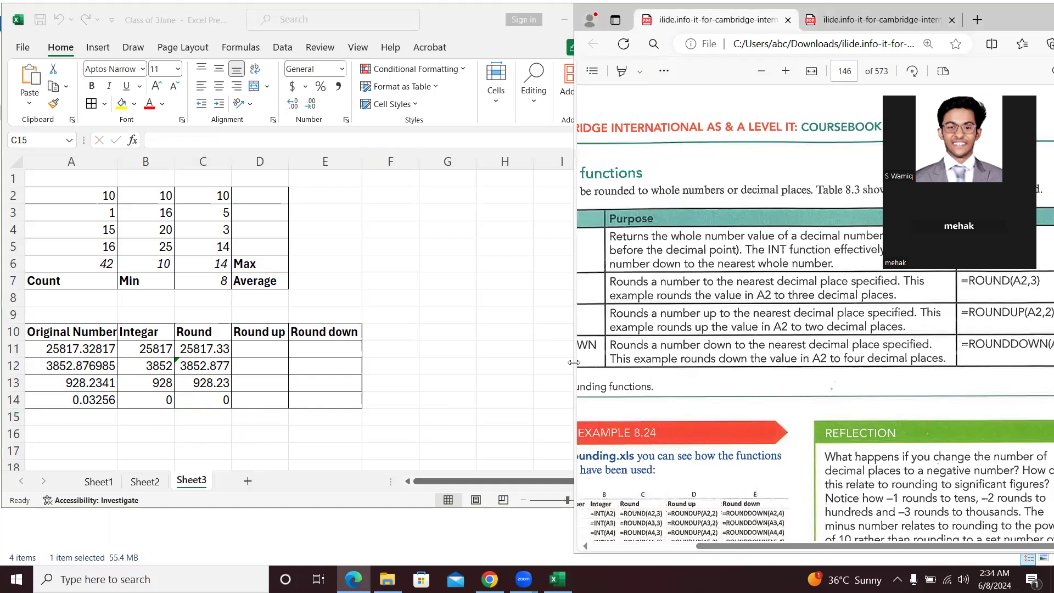
pyautogui.moveTo(573, 362); pyautogui.dragTo(533, 375)
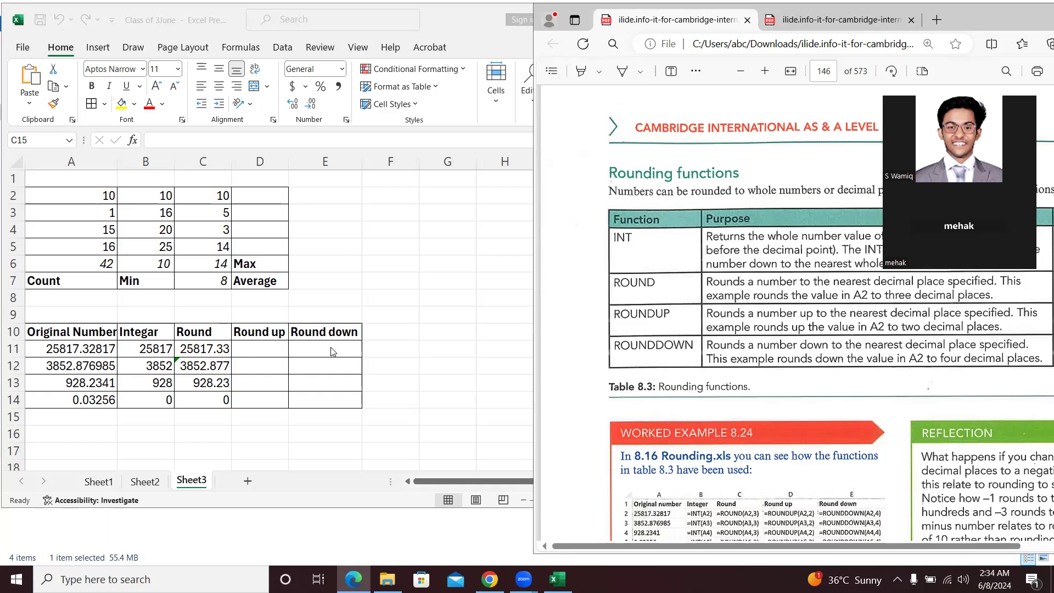
pyautogui.click(254, 354)
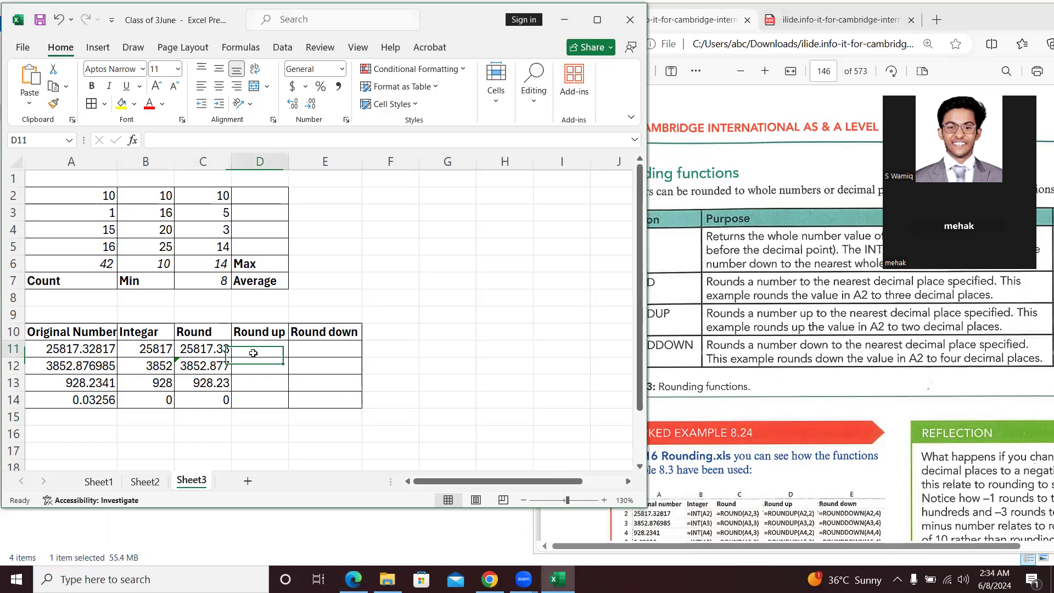
pyautogui.write('=')
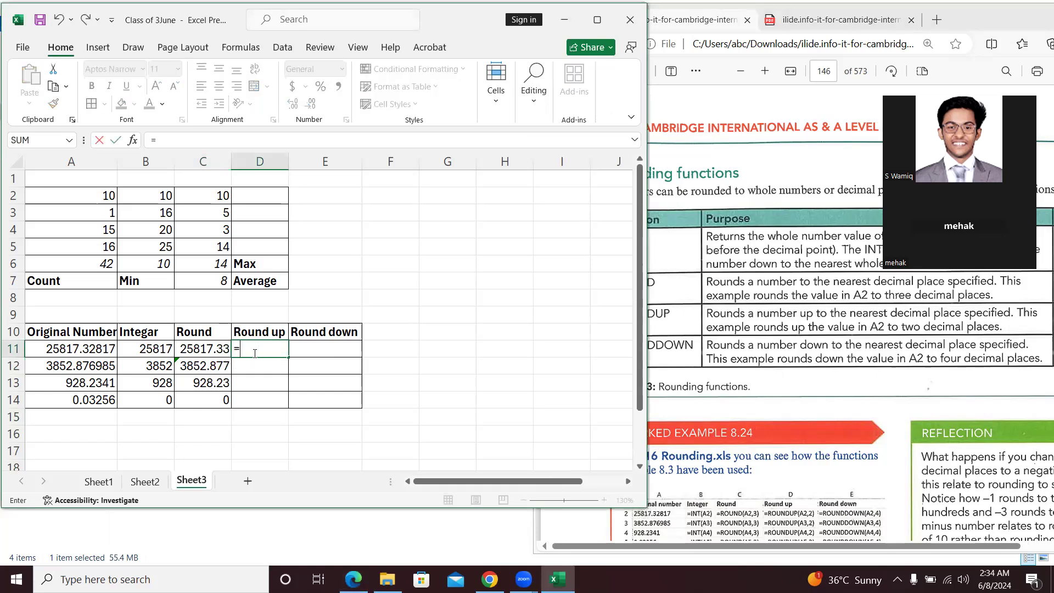
pyautogui.write('Roundup')
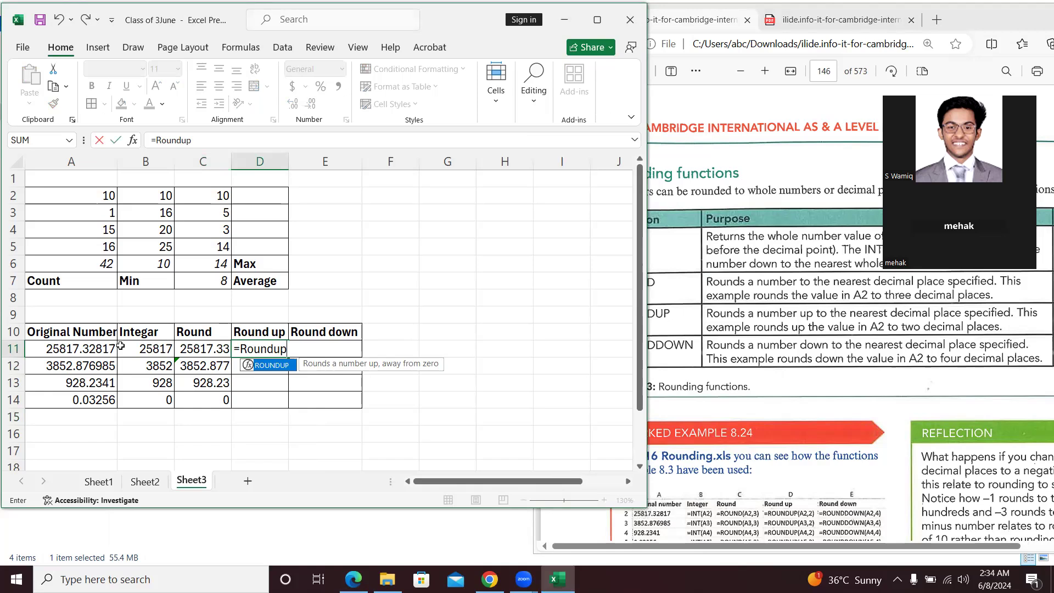
pyautogui.click(91, 353)
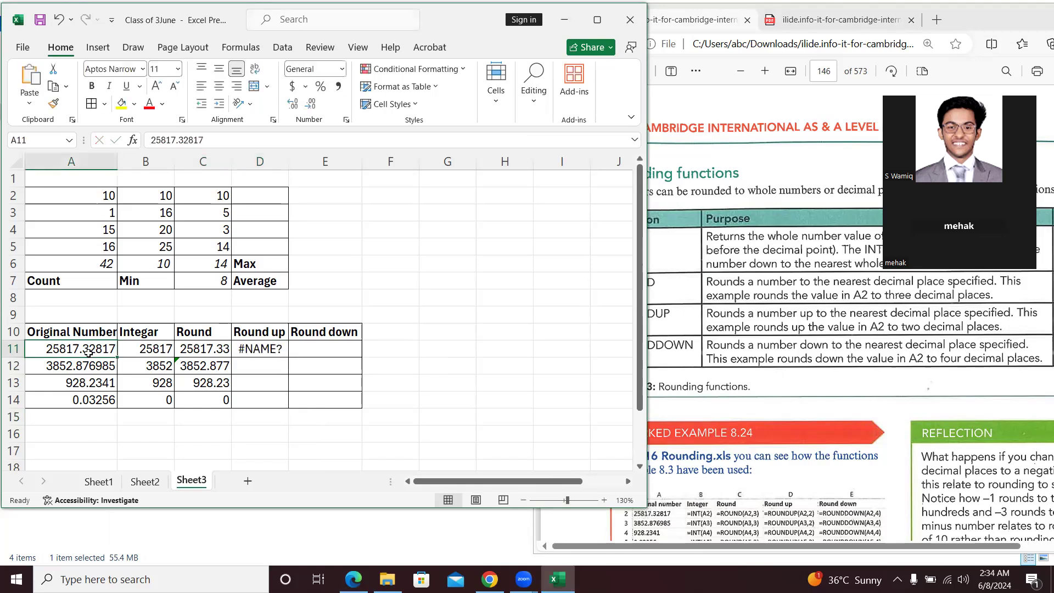
# Complete the formula in D11 as =ROUNDUP(A11,3) to round up the first original number
pyautogui.click(260, 350)
pyautogui.click(226, 139)
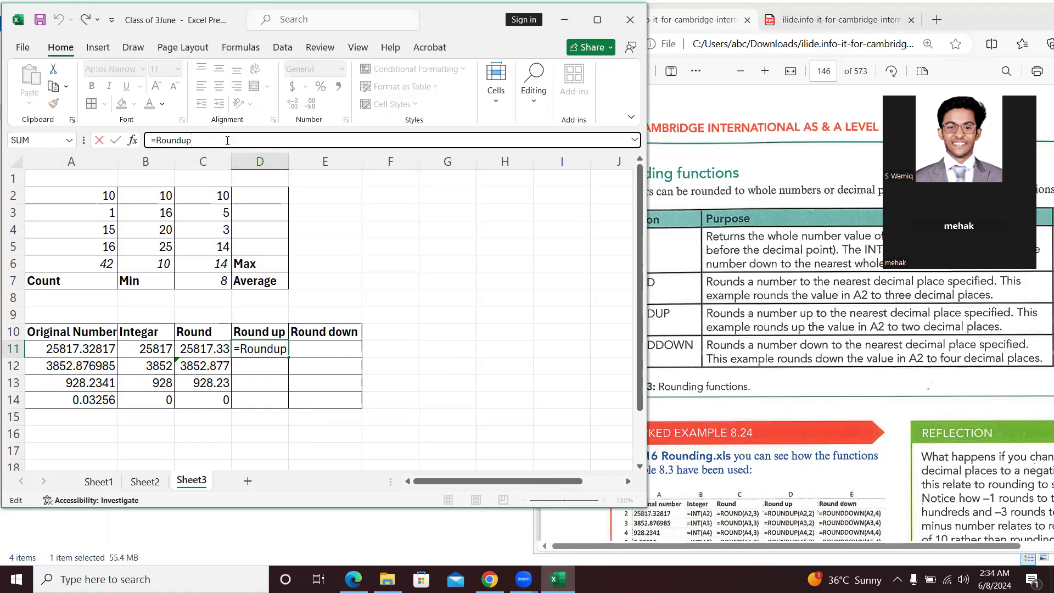
pyautogui.press('BackSpace')
pyautogui.press('BackSpace')
pyautogui.press('BackSpace')
pyautogui.press('Down')
pyautogui.press('Down')
pyautogui.press('Tab')
pyautogui.click(84, 347)
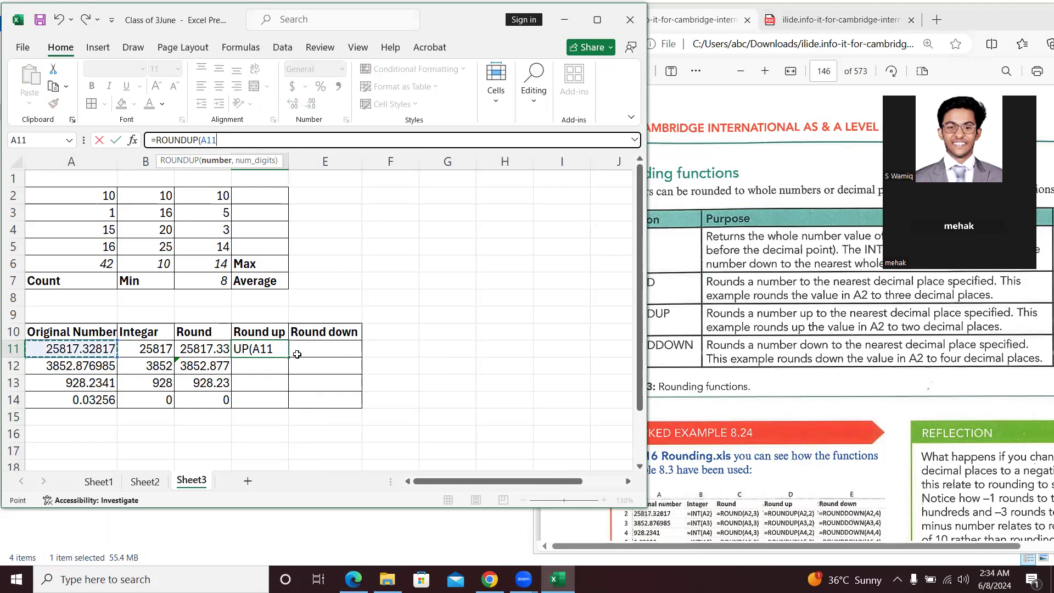
pyautogui.click(279, 351)
pyautogui.write(',')
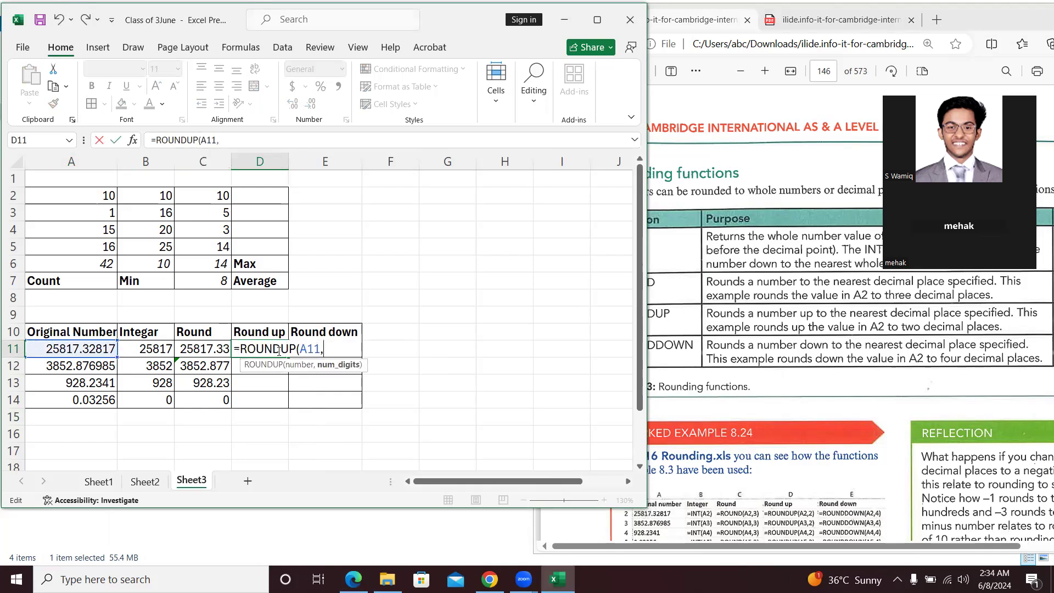
pyautogui.write('3)')
pyautogui.press('Return')
# Set the decimal places argument in D11 to 5, so the formula reads =ROUNDUP(A11,5)
pyautogui.click(279, 352)
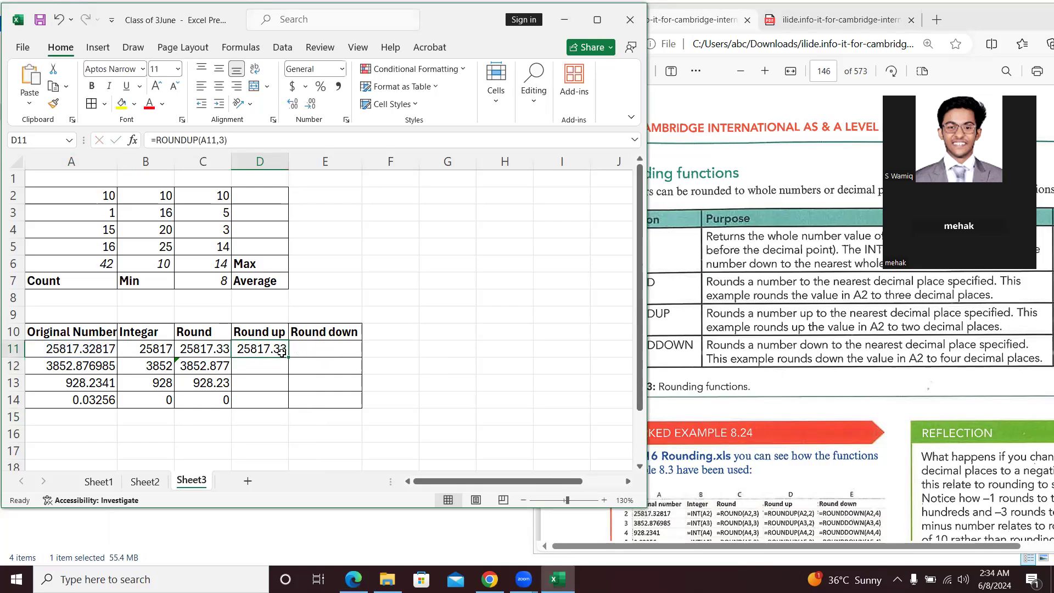
pyautogui.click(232, 142)
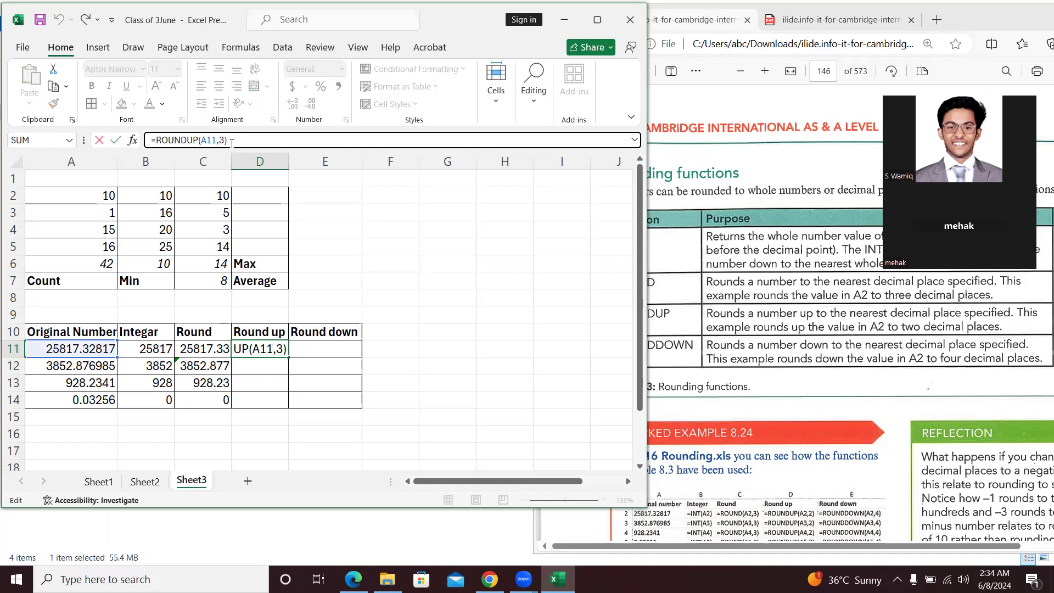
pyautogui.press('Left')
pyautogui.press('BackSpace')
pyautogui.write('5')
pyautogui.hotkey('ctrl', 'Return')
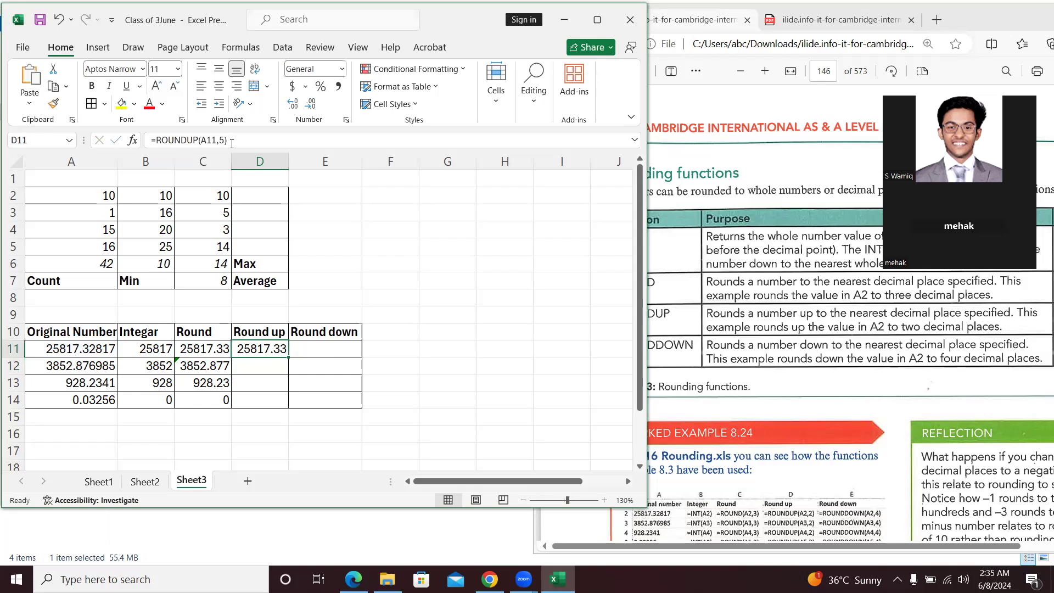
# Check the ROUNDUP example in the coursebook's Table 8.3 and review the decimal places argument of the D11 formula
pyautogui.click(817, 375)
pyautogui.hscroll(3, 817, 375)
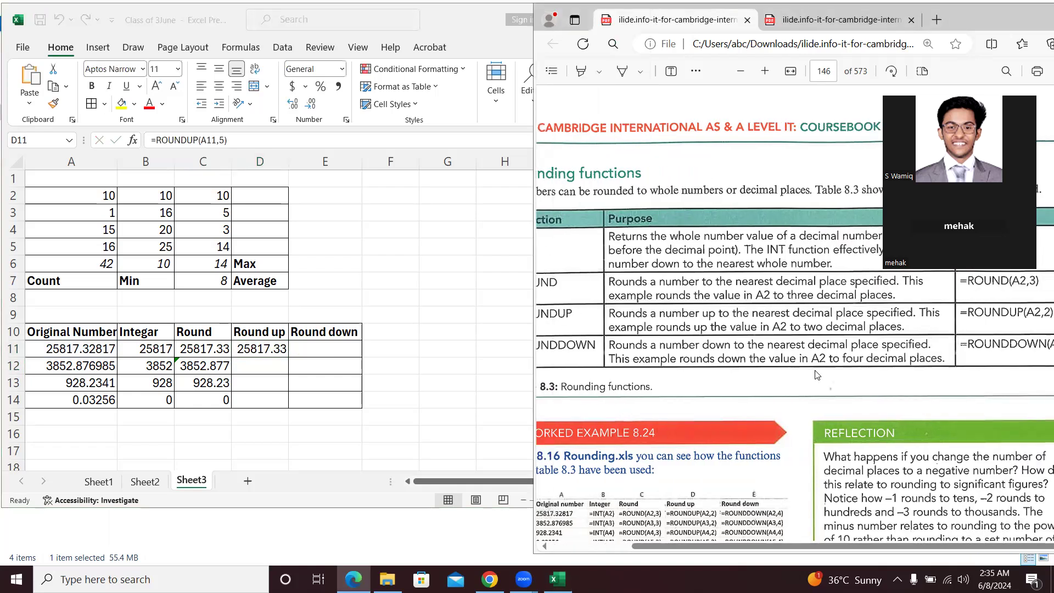
pyautogui.click(253, 342)
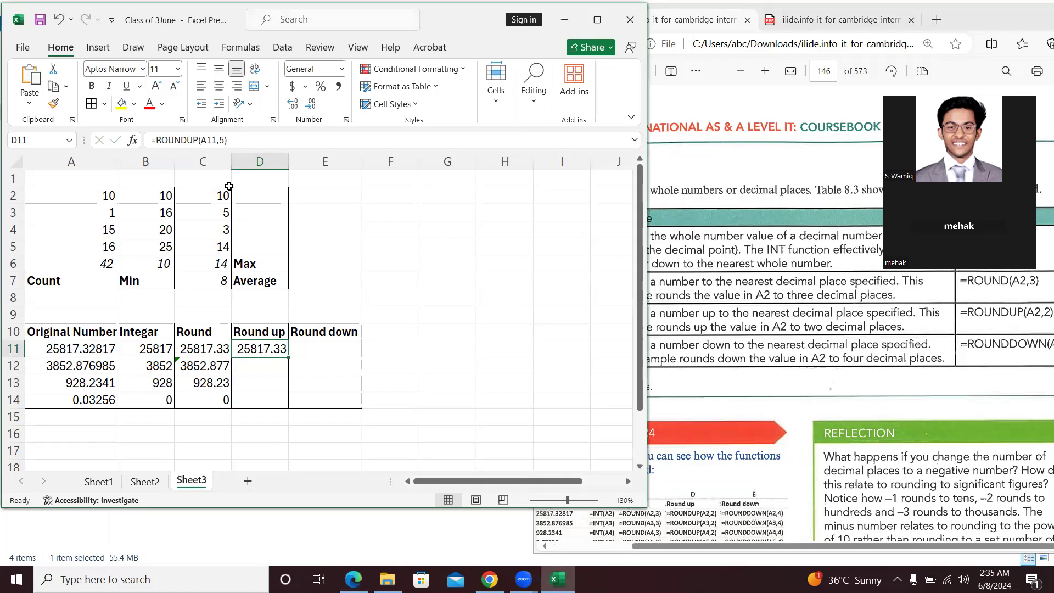
pyautogui.press('F2')
pyautogui.press('Left')
pyautogui.press('Left')
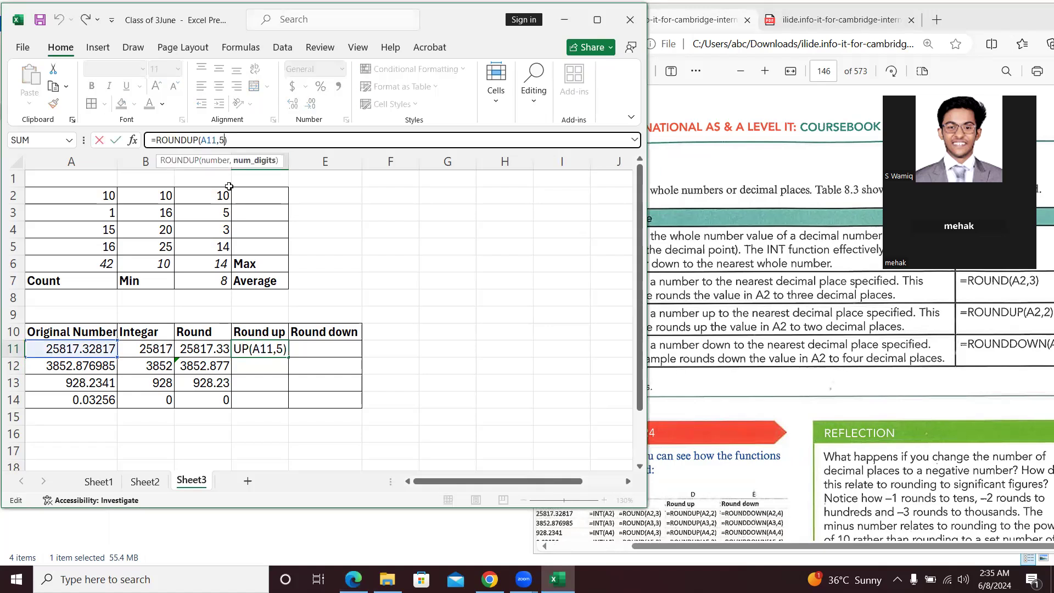
pyautogui.press('Return')
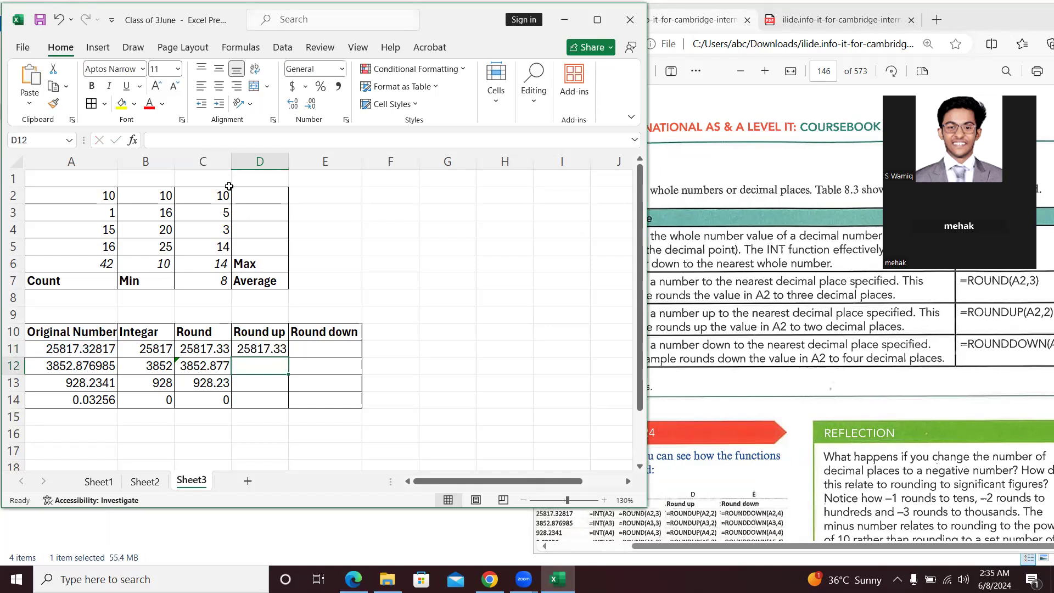
# Enter =ROUNDUP(A12,2) in D12 to round up the second original number to two decimal places
pyautogui.write('=Round')
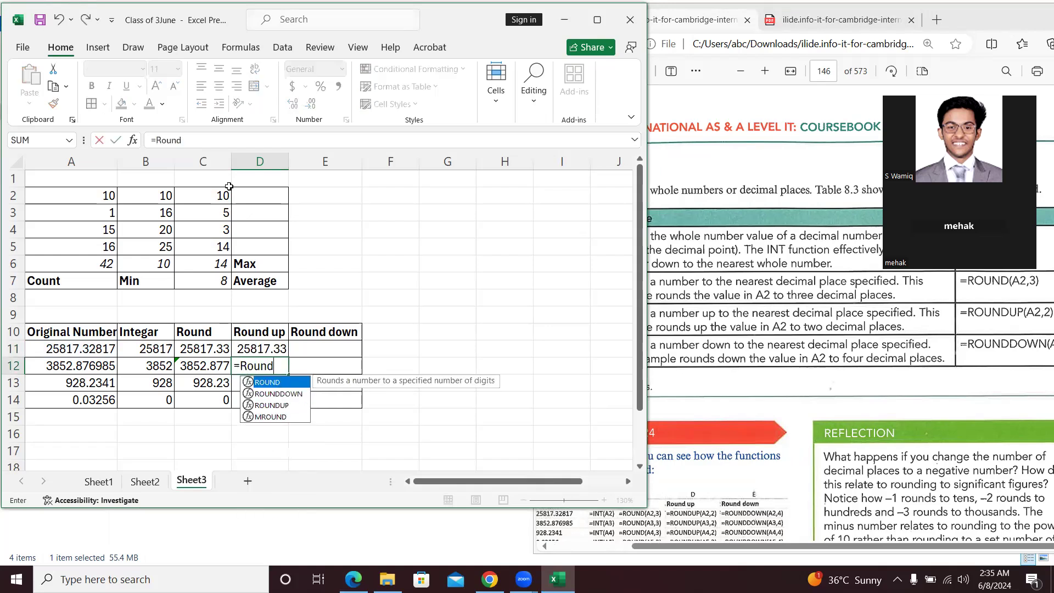
pyautogui.press('Down')
pyautogui.press('Down')
pyautogui.press('Tab')
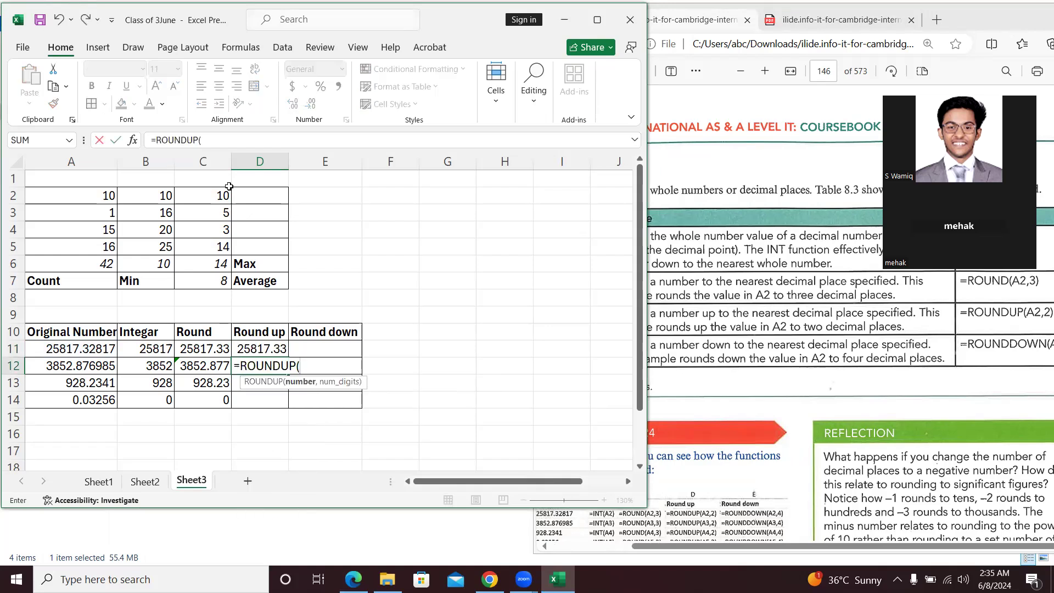
pyautogui.click(88, 367)
pyautogui.write(',2)')
pyautogui.press('Return')
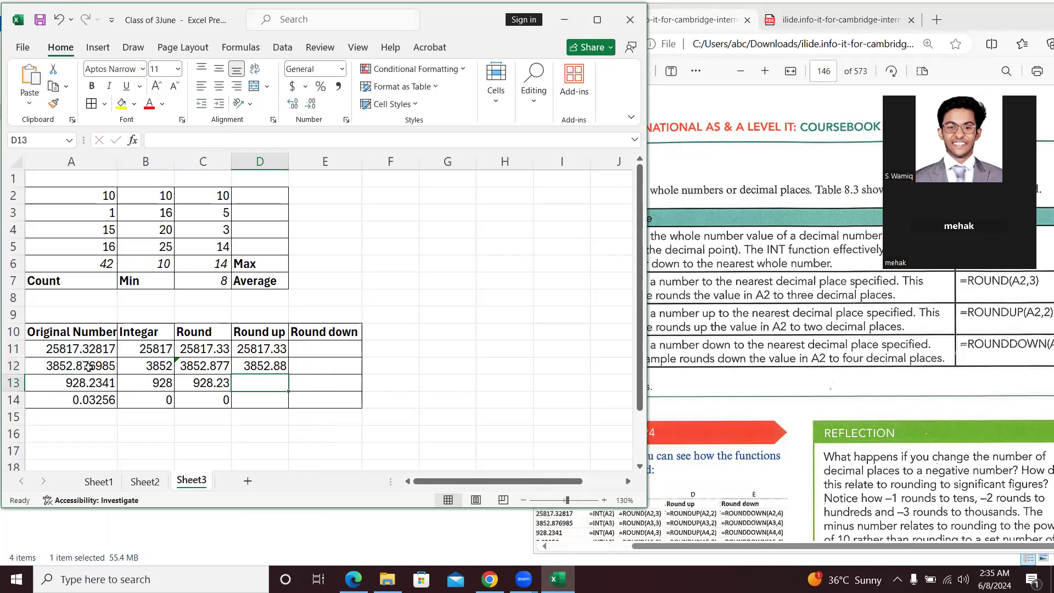
# Enter =ROUNDUP(A13,1) in D13 to round up the third original number to one decimal place
pyautogui.write('=Rou')
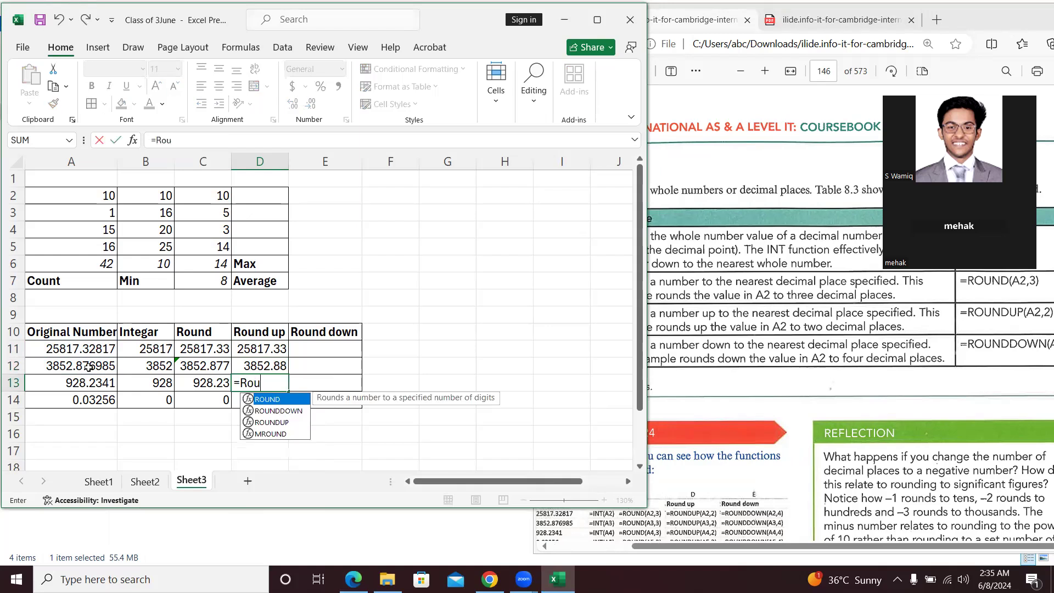
pyautogui.write('ndup')
pyautogui.press('Tab')
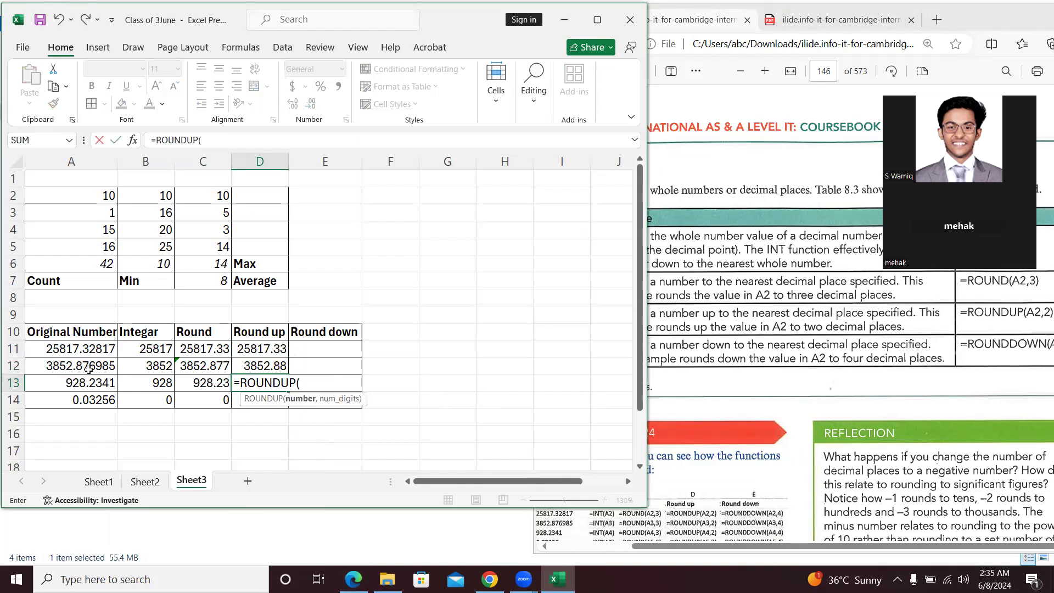
pyautogui.click(94, 378)
pyautogui.write(',1)')
pyautogui.press('Return')
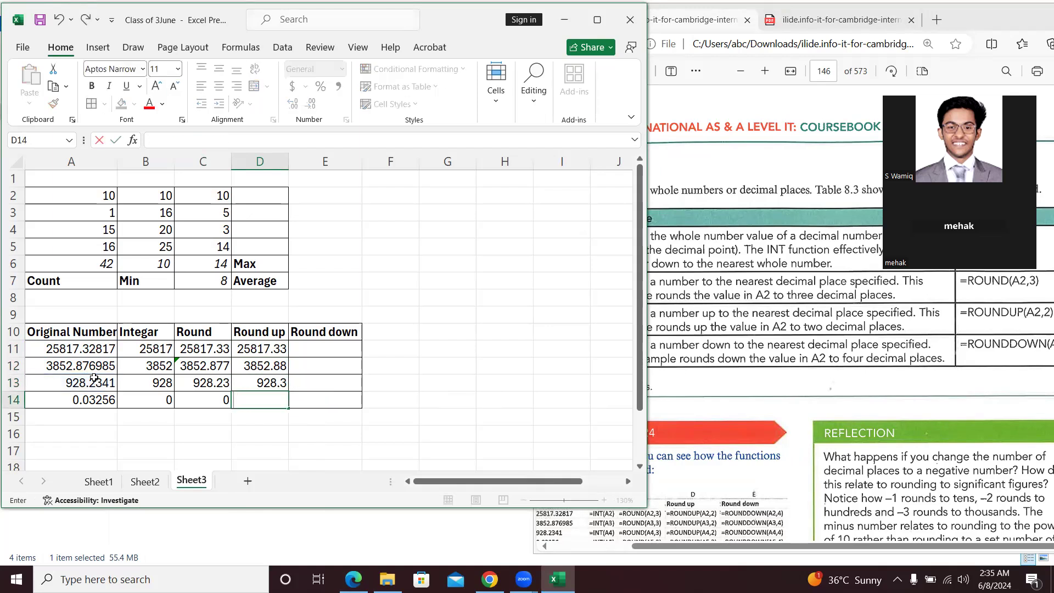
# Enter =ROUNDUP(A14,2) in D14 to round up the fourth original number to two decimal places
pyautogui.write('=Roundup')
pyautogui.press('Tab')
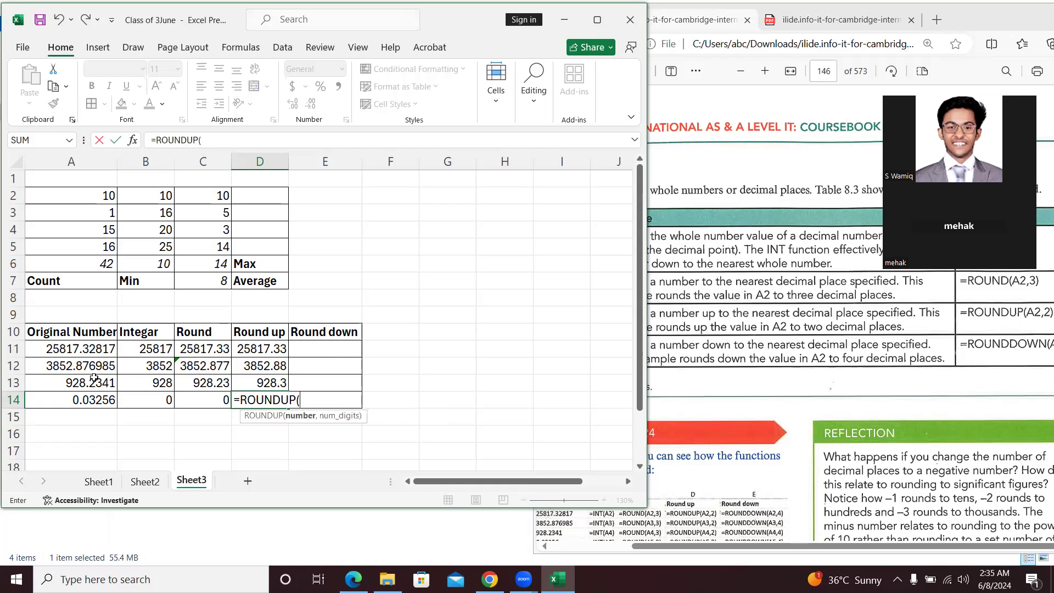
pyautogui.click(98, 396)
pyautogui.write(',2')
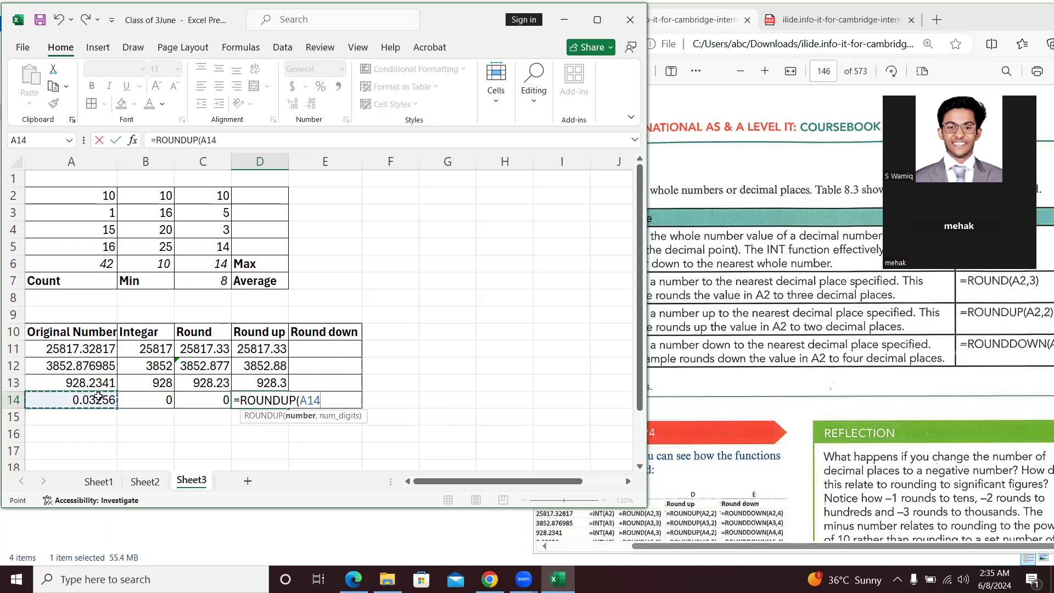
pyautogui.write(')')
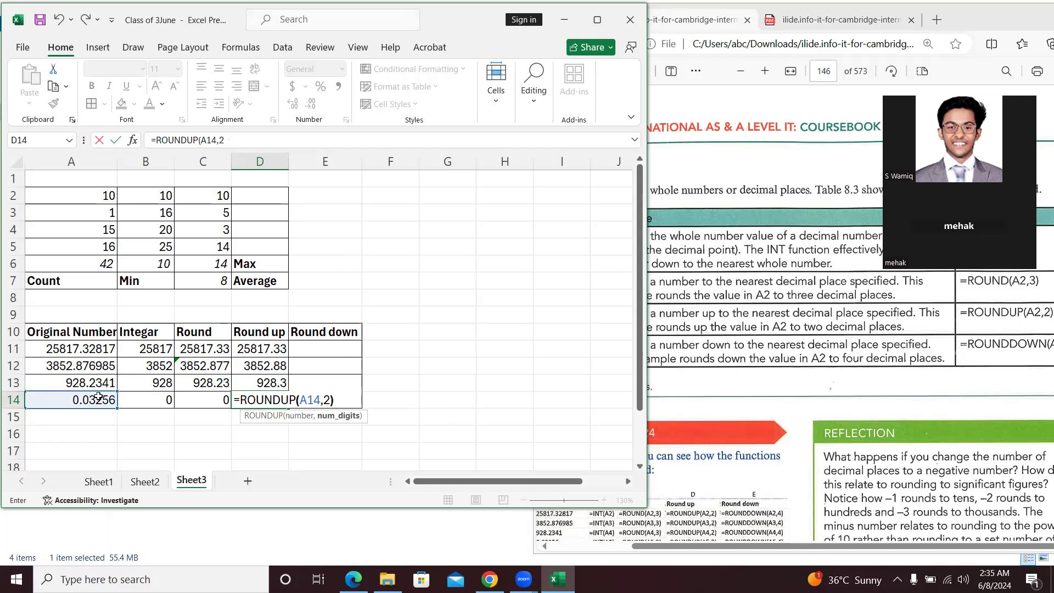
pyautogui.press('Return')
# Enter =ROUNDDOWN(A11,3) in E11 to round down the first original number to three decimal places
pyautogui.press('Up')
pyautogui.press('Up')
pyautogui.press('Up')
pyautogui.press('Up')
pyautogui.press('Right')
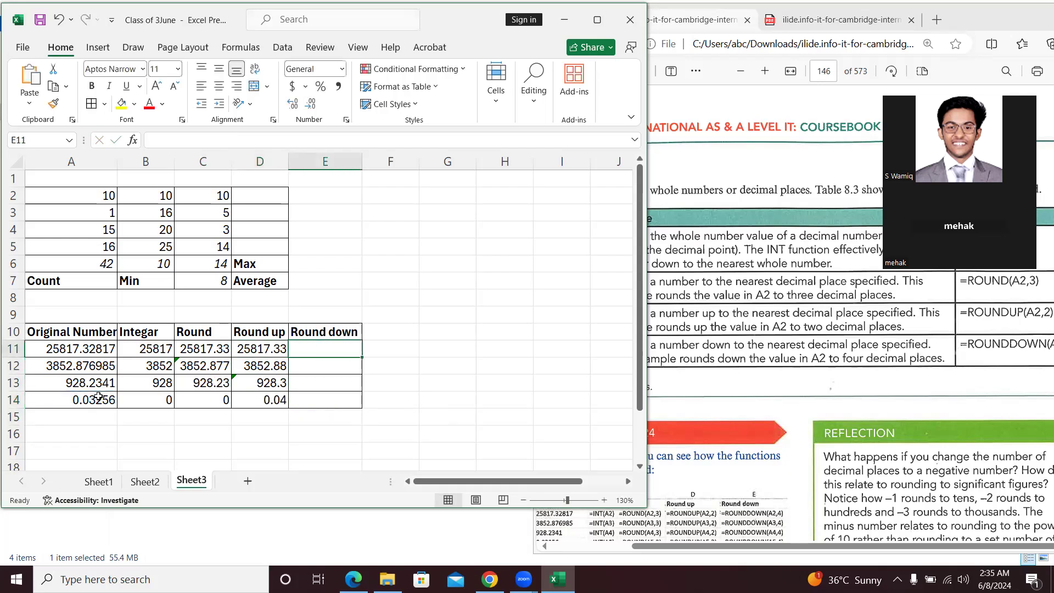
pyautogui.write('=Round')
pyautogui.press('Down')
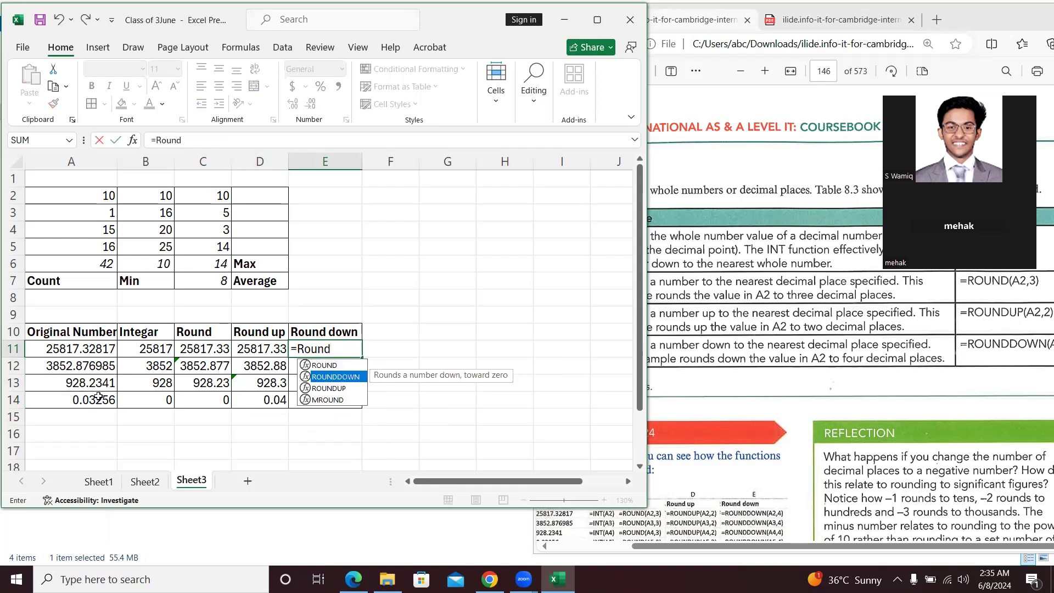
pyautogui.write('(')
pyautogui.press('BackSpace')
pyautogui.press('Down')
pyautogui.press('Tab')
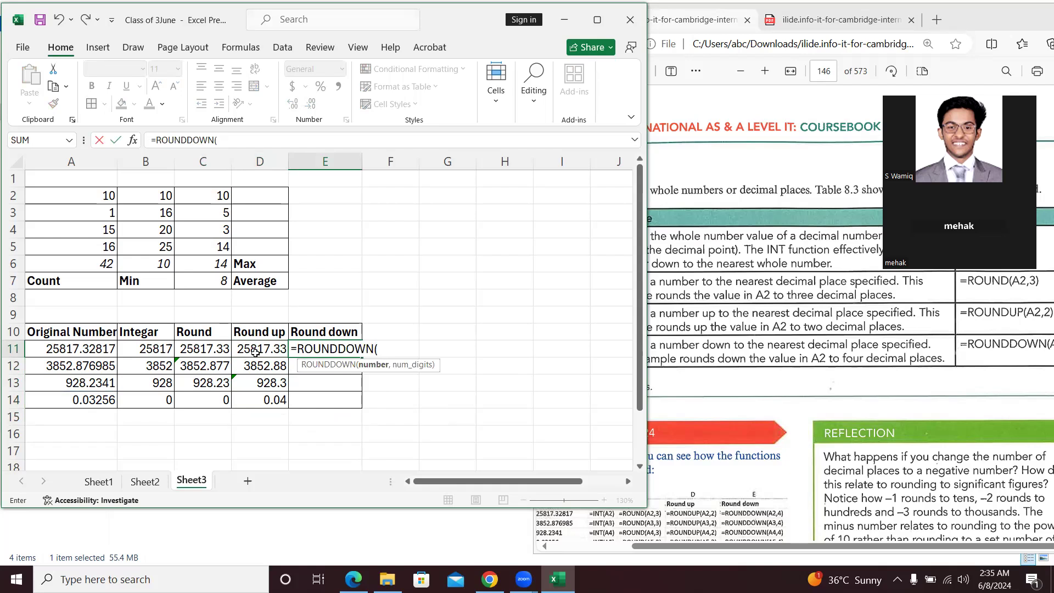
pyautogui.click(64, 349)
pyautogui.write(',2')
pyautogui.press('BackSpace')
pyautogui.write('3)')
pyautogui.press('Return')
# Enter =ROUNDDOWN(A12,2) in E12 to round down the second original number to two decimal places
pyautogui.write('=Round')
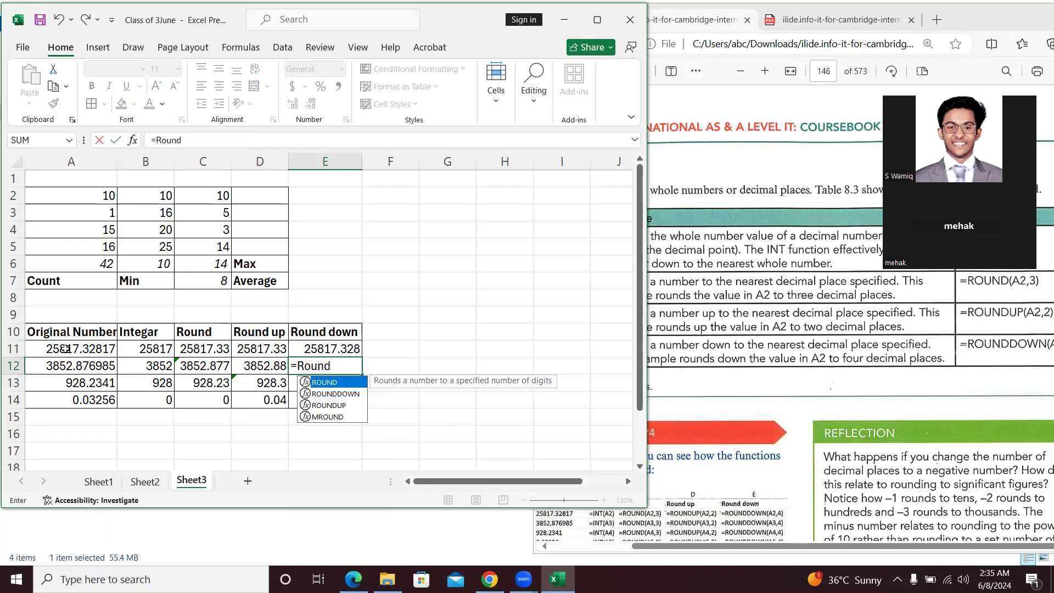
pyautogui.press('Down')
pyautogui.press('Tab')
pyautogui.click(74, 364)
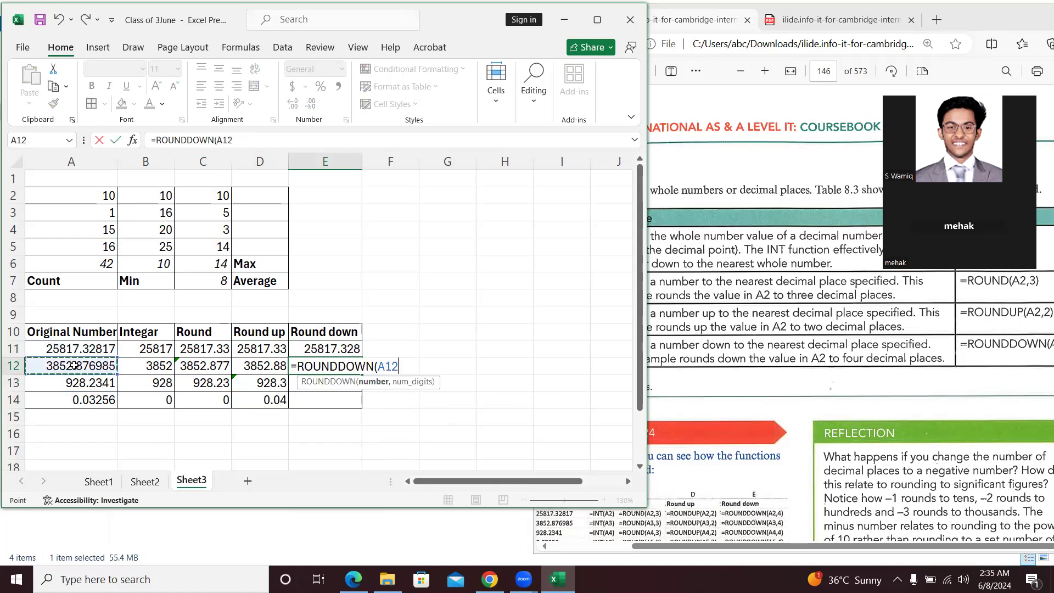
pyautogui.write(',2)')
pyautogui.press('Return')
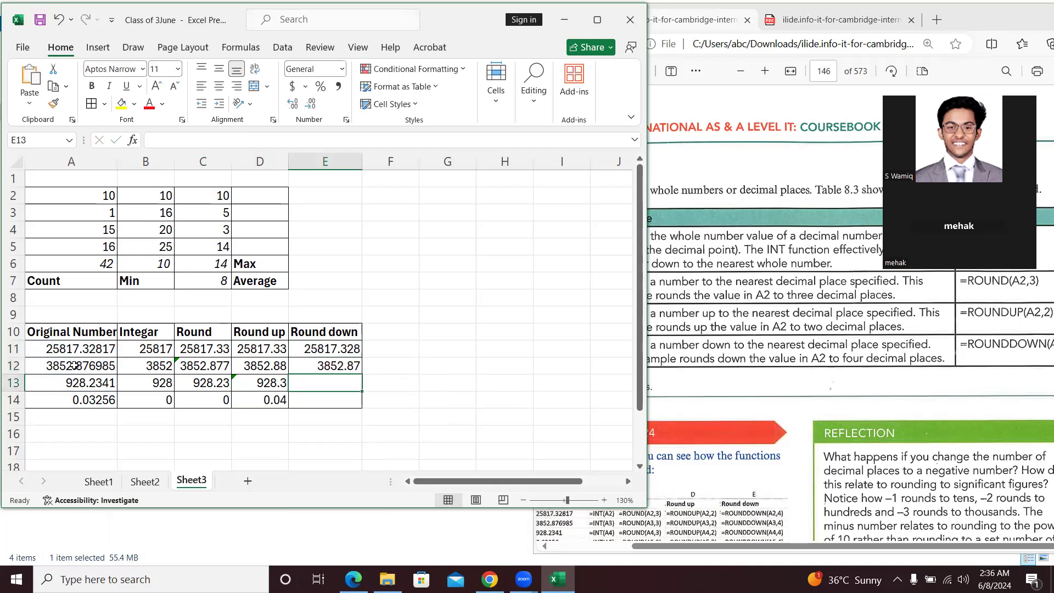
# Enter =ROUNDDOWN(A13,3) in E13 to round down the third original number to three decimal places
pyautogui.write('=Rounddow')
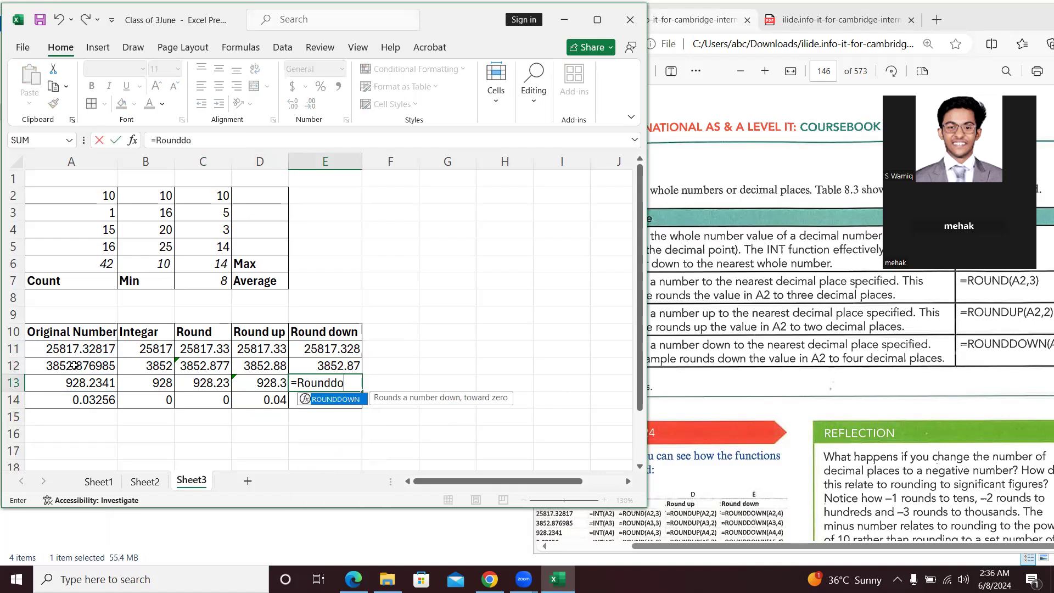
pyautogui.press('Return')
pyautogui.press('Up')
pyautogui.press('F2')
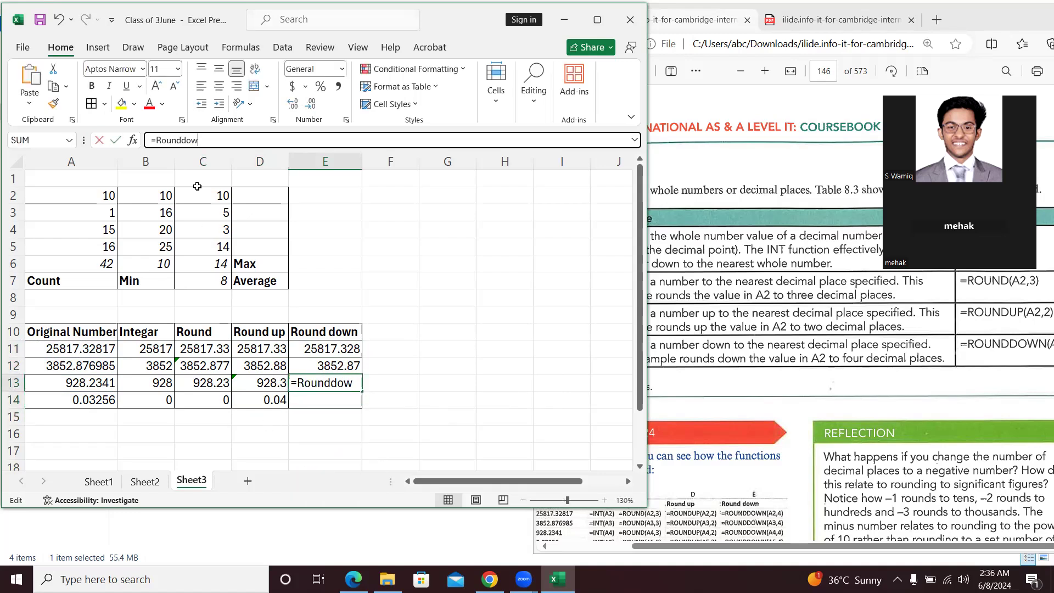
pyautogui.press('BackSpace')
pyautogui.press('BackSpace')
pyautogui.press('BackSpace')
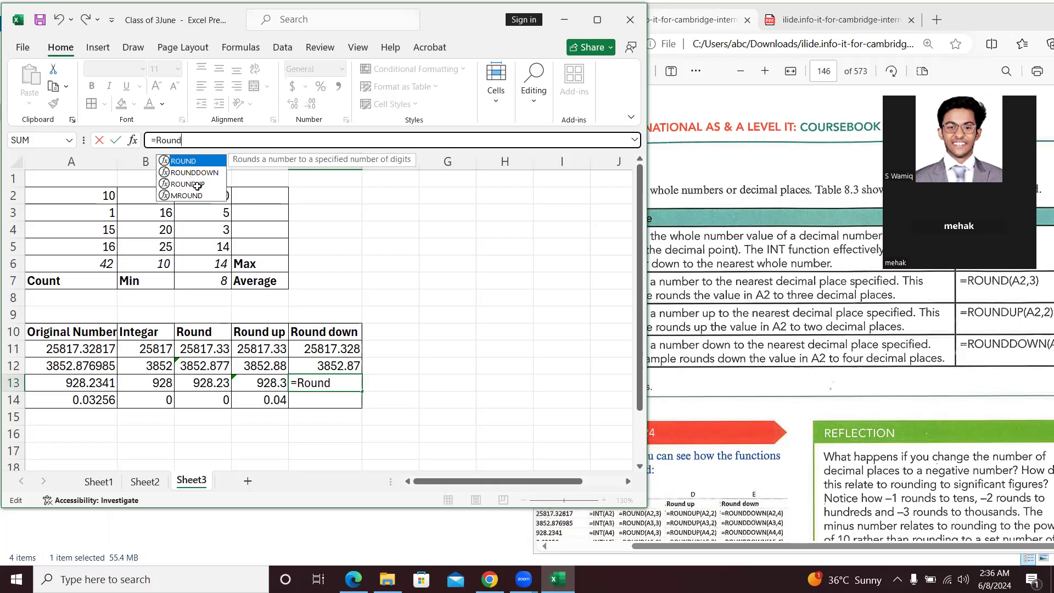
pyautogui.press('Tab')
pyautogui.press('BackSpace')
pyautogui.press('BackSpace')
pyautogui.press('BackSpace')
pyautogui.press('BackSpace')
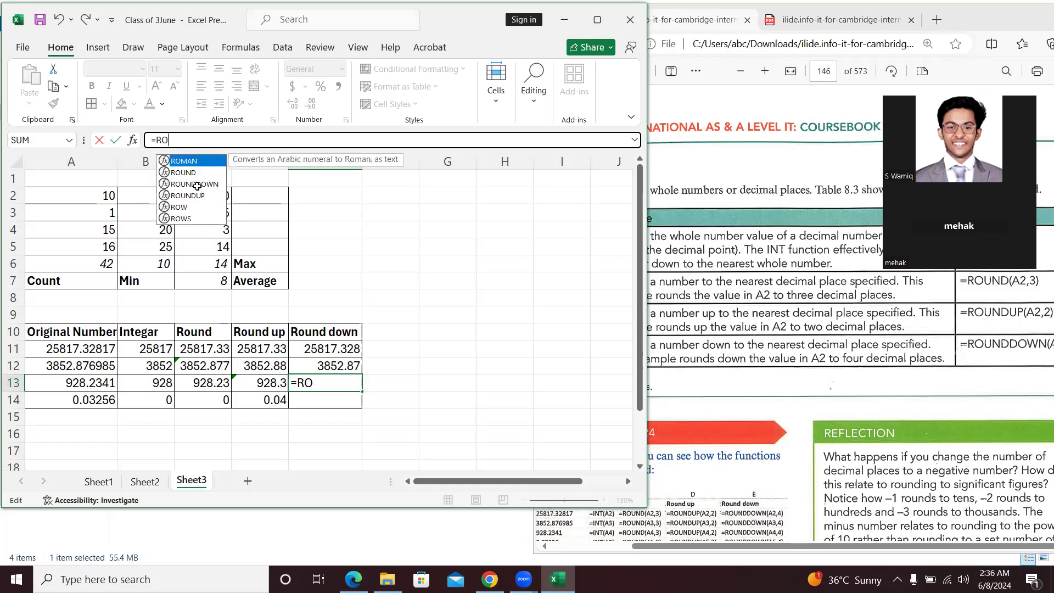
pyautogui.press('Down')
pyautogui.press('Tab')
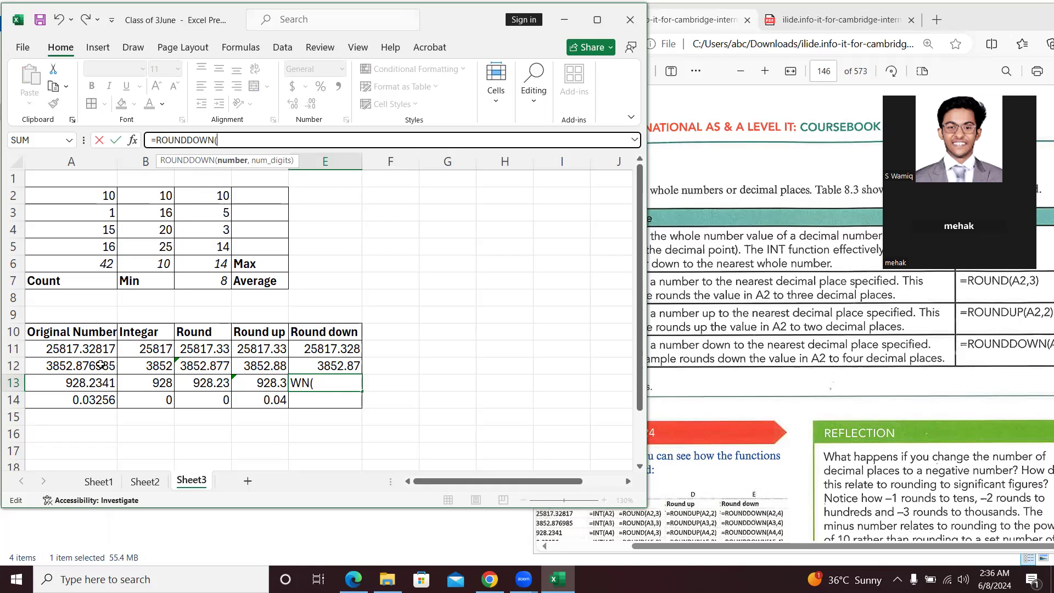
pyautogui.click(97, 383)
pyautogui.write(',3)')
pyautogui.press('Return')
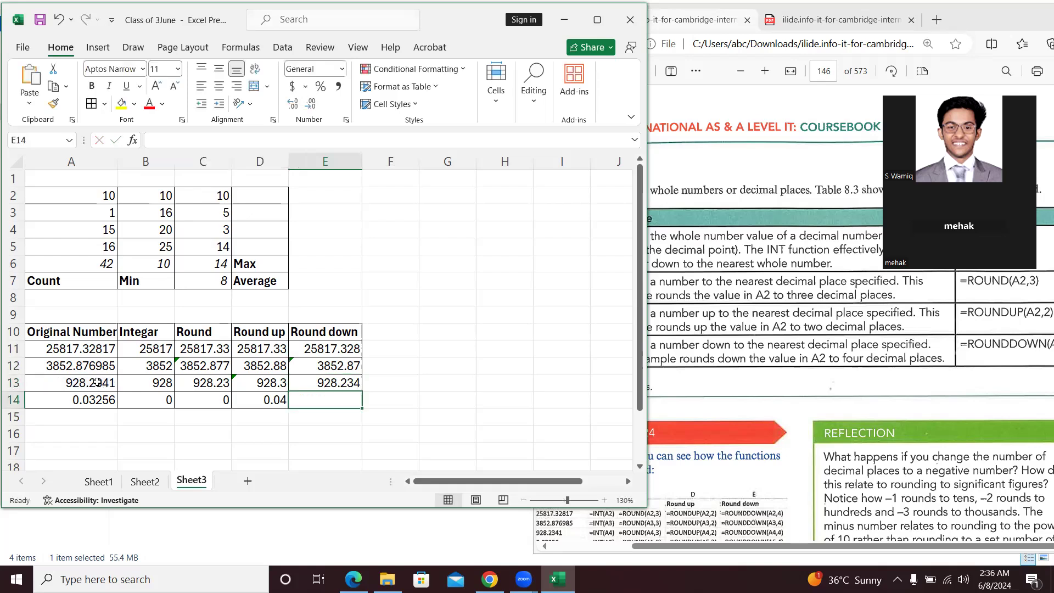
# Enter =ROUNDDOWN(A14,4) in E14 to round down the fourth original number to four decimal places
pyautogui.write('=Round')
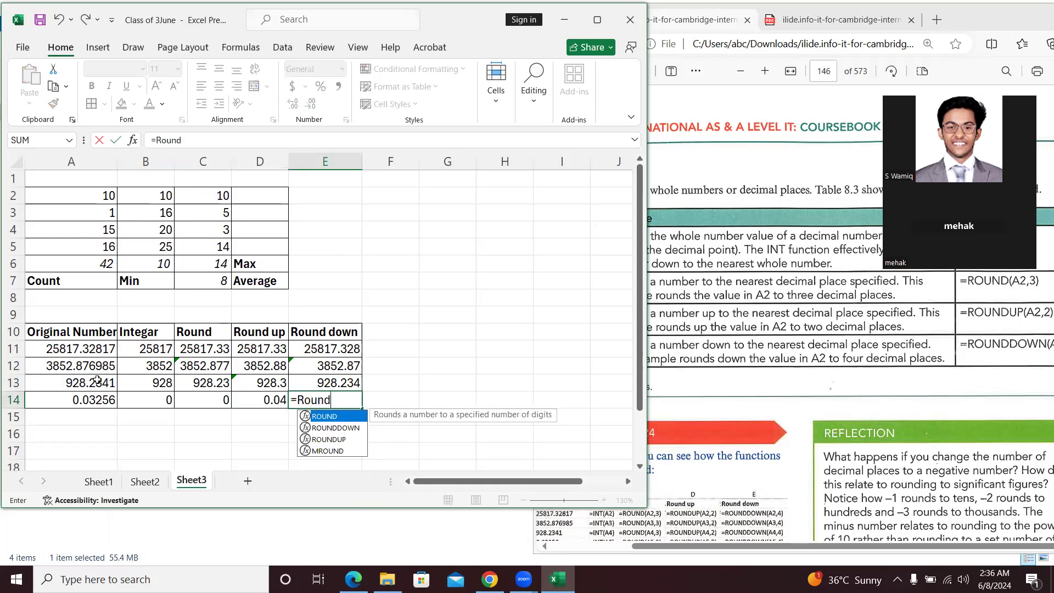
pyautogui.press('Down')
pyautogui.press('Tab')
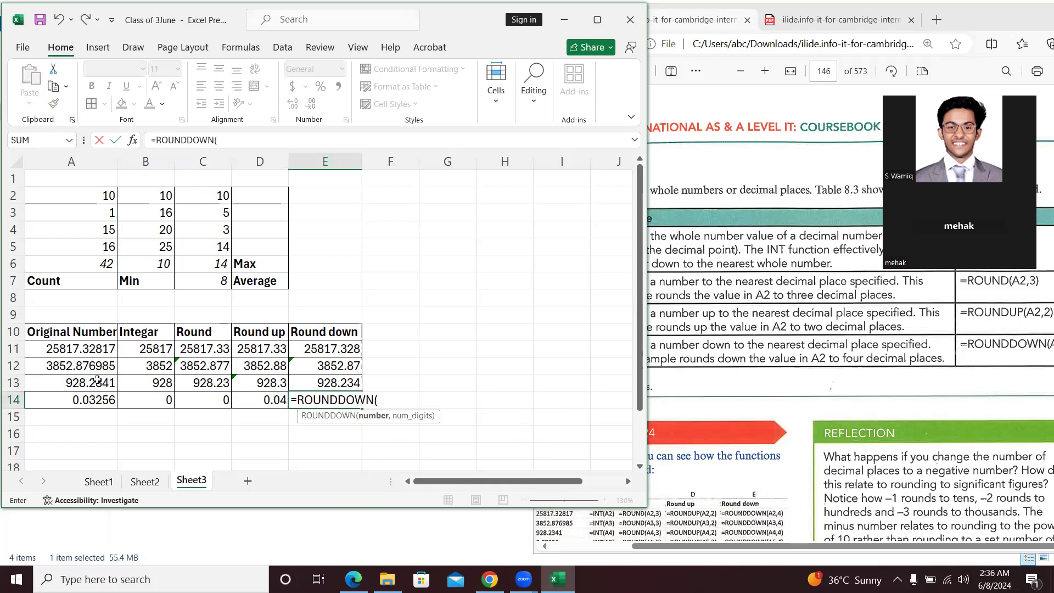
pyautogui.click(101, 400)
pyautogui.write(',4')
pyautogui.press('Return')
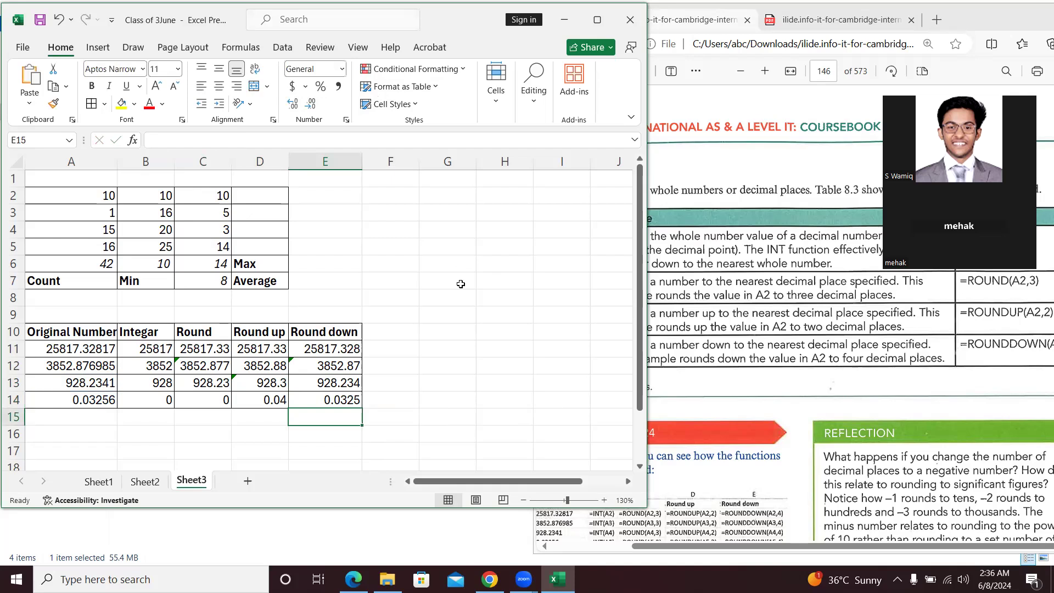
# Open the help for the error flagged on E12, close it, and select the first rounded-down value in E11
pyautogui.click(292, 361)
pyautogui.click(274, 366)
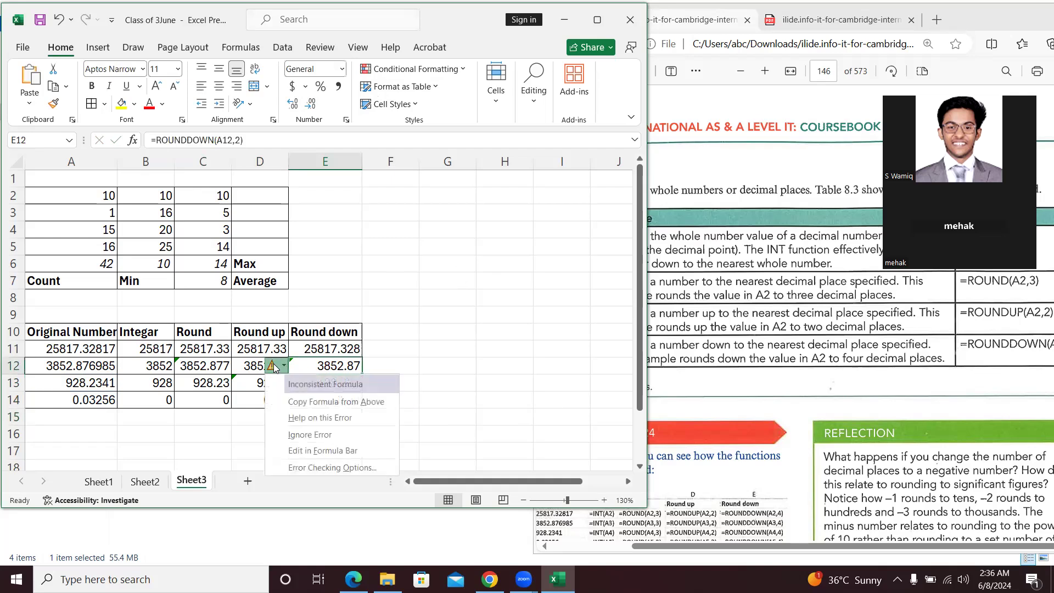
pyautogui.click(321, 417)
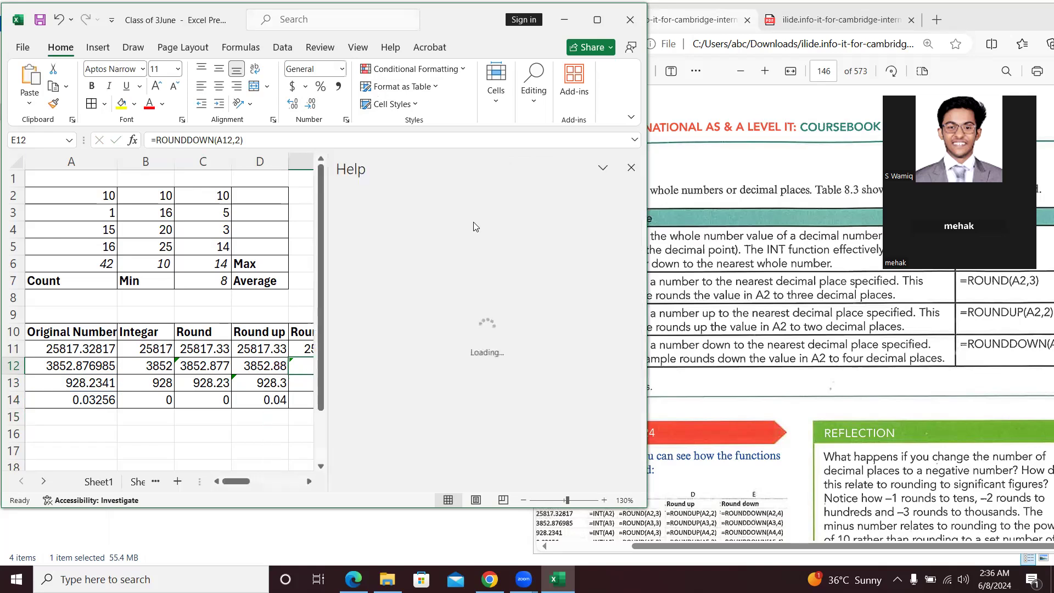
pyautogui.click(631, 168)
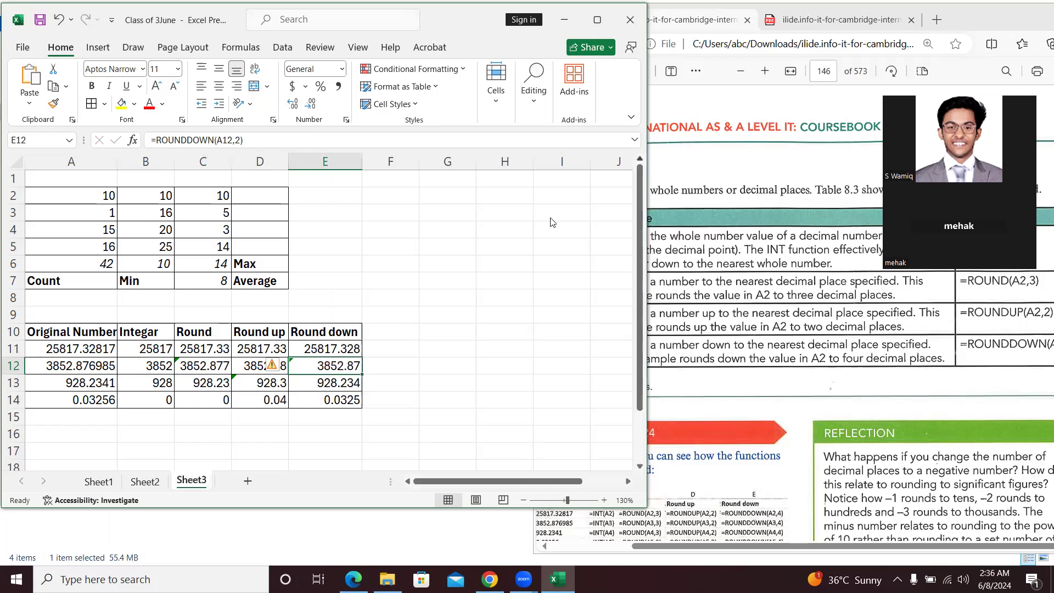
pyautogui.click(347, 352)
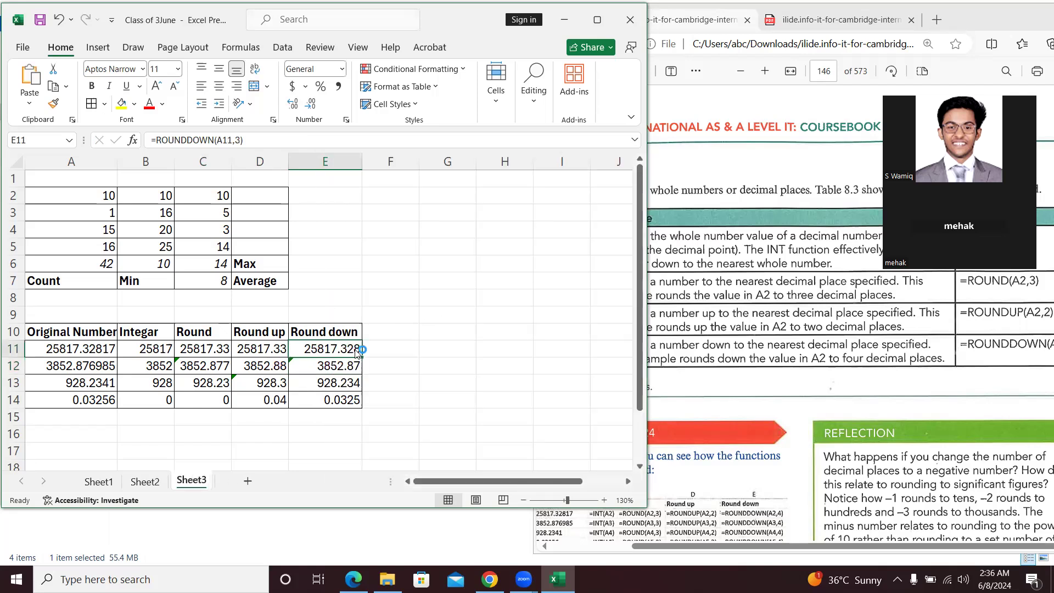
# Switch to the coursebook PDF and maximize its window to view the rounding functions page
pyautogui.click(792, 326)
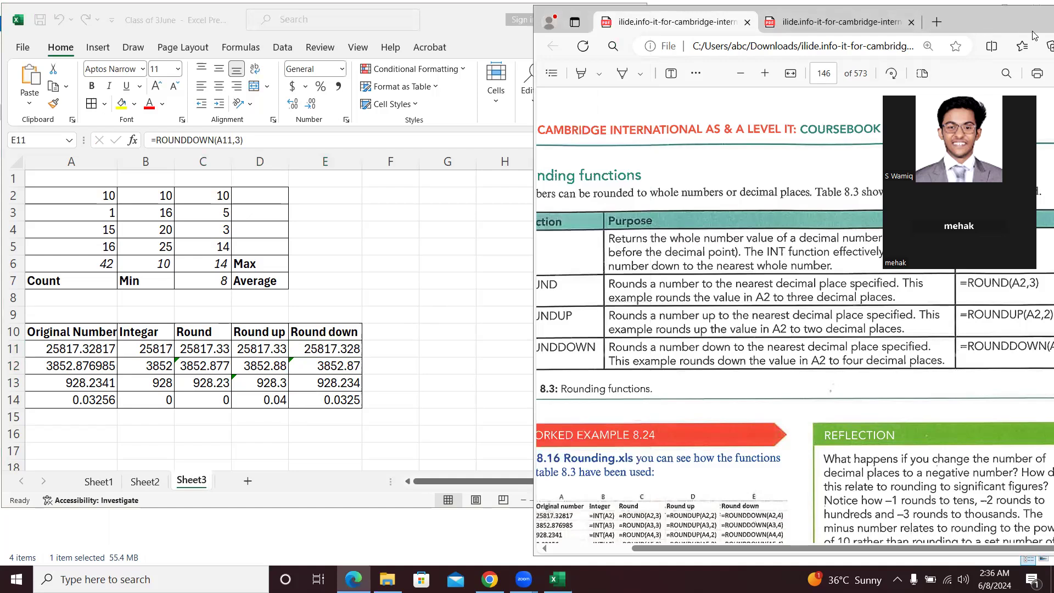
pyautogui.doubleClick(996, 18)
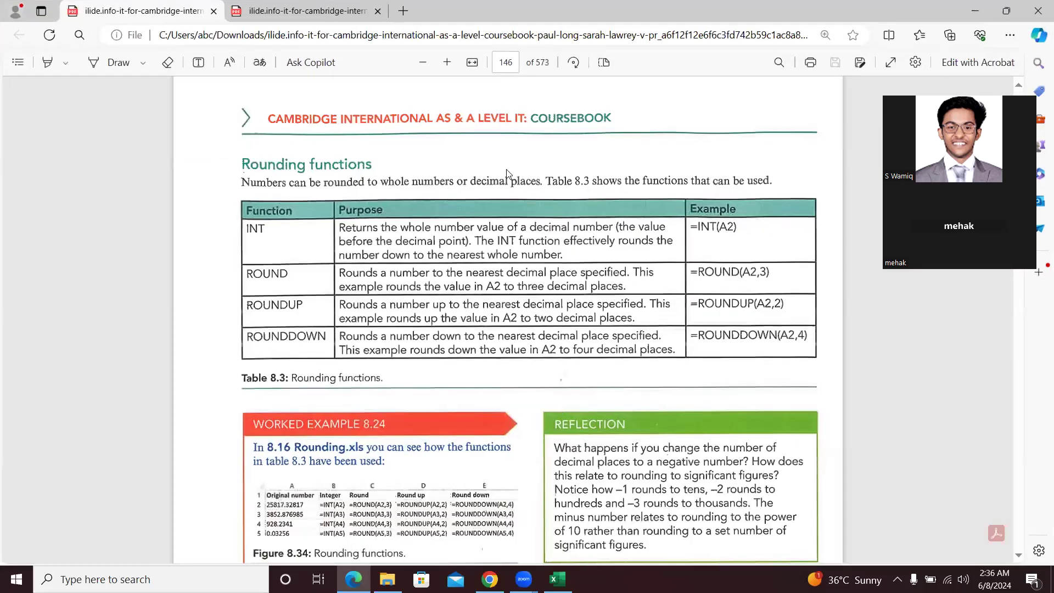
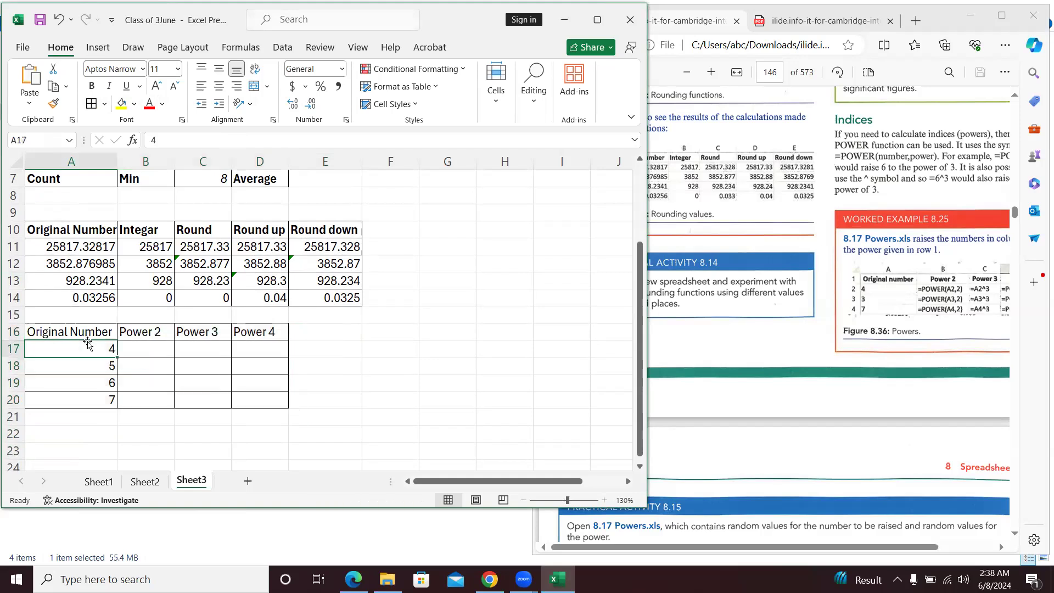
# Make the powers table headings in A16:D16 bold, from Original Number to Power 4
pyautogui.press('Up')
pyautogui.hotkey('shift', 'Right')
pyautogui.hotkey('shift', 'Right')
pyautogui.hotkey('shift', 'Right')
pyautogui.hotkey('ctrl', 'b')
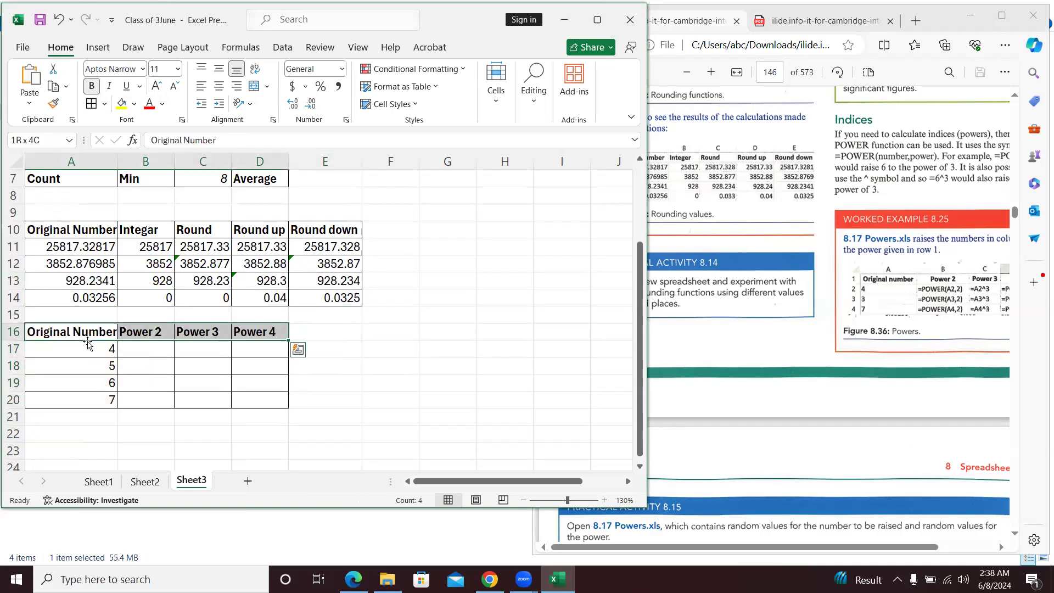
pyautogui.press('Down')
pyautogui.press('Right')
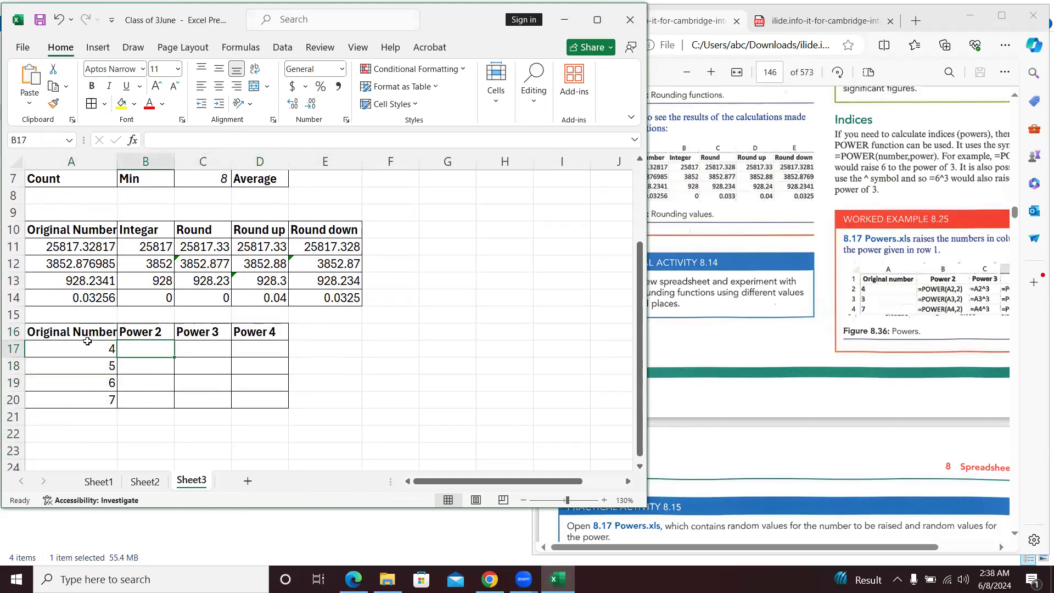
pyautogui.write('=')
pyautogui.click(91, 343)
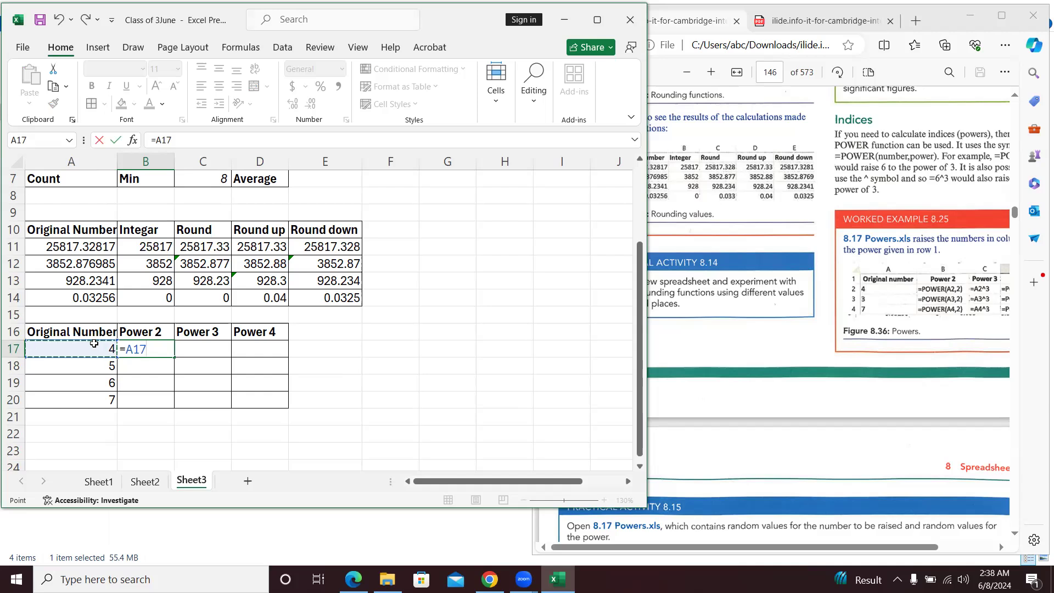
pyautogui.write('^')
pyautogui.press('Escape')
pyautogui.click(92, 343)
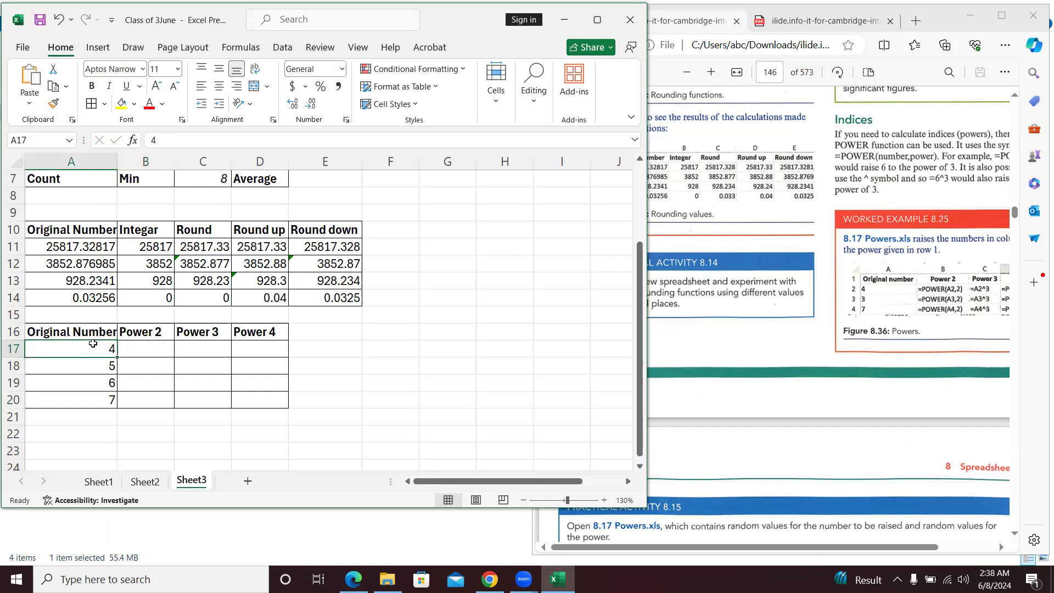
pyautogui.write('=')
pyautogui.press('Escape')
# Enter =A17^2 in B17 to raise the first original number to the power of 2
pyautogui.press('Right')
pyautogui.write('=')
pyautogui.click(94, 346)
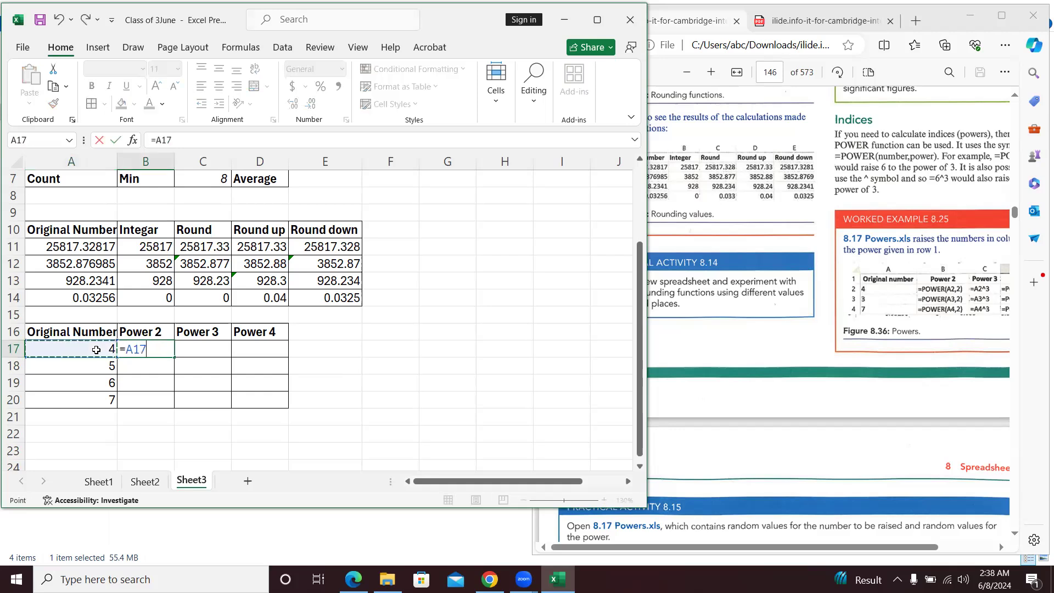
pyautogui.write('^2')
pyautogui.press('Return')
pyautogui.press('Up')
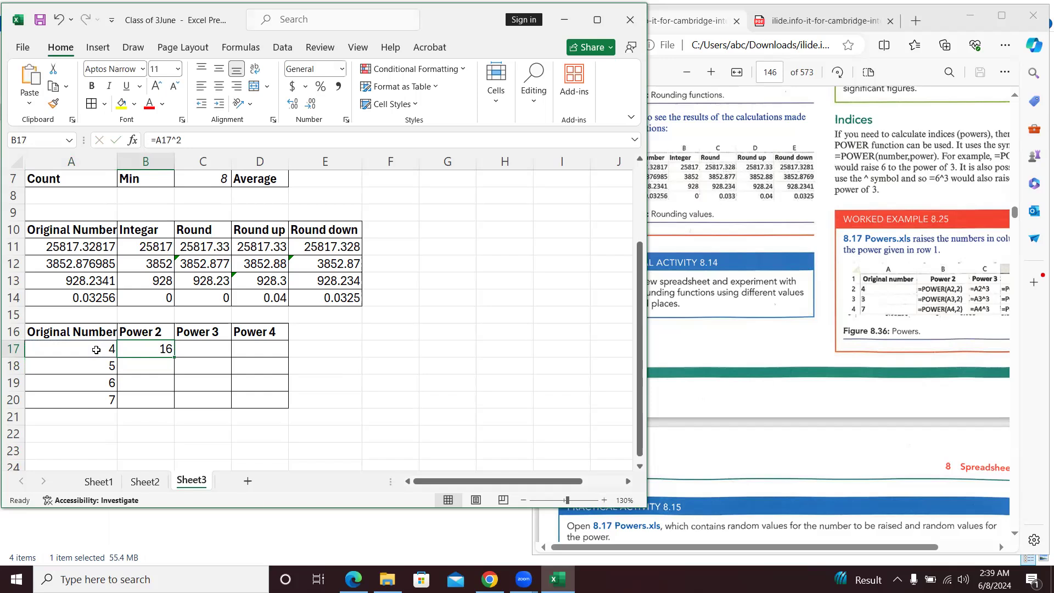
# Enter =POWER(A17,3) in C17 and copy the formula down the Power 3 column to C20
pyautogui.press('Right')
pyautogui.write('=')
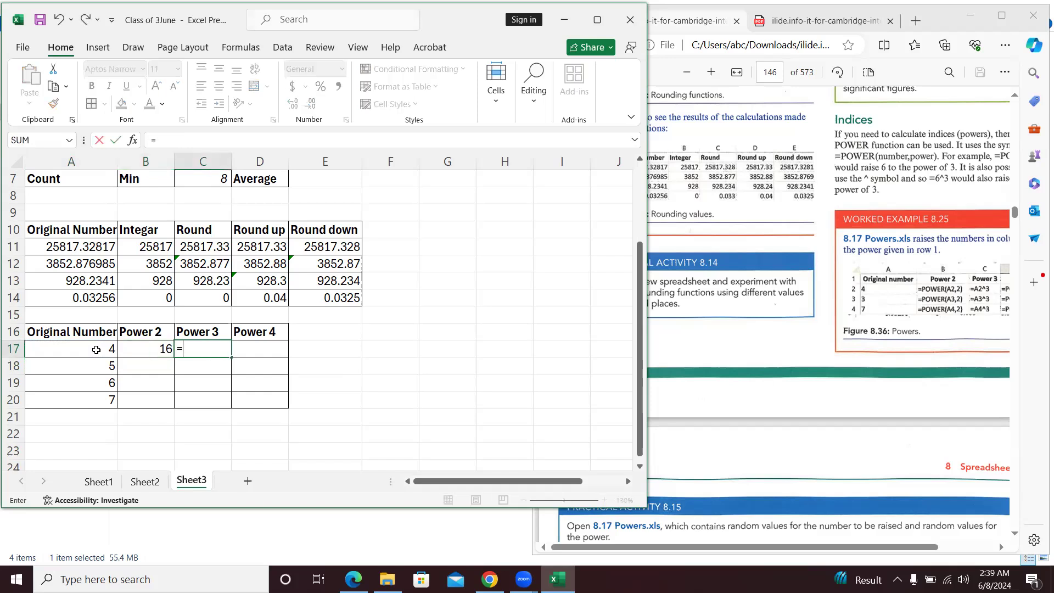
pyautogui.write('POWER(')
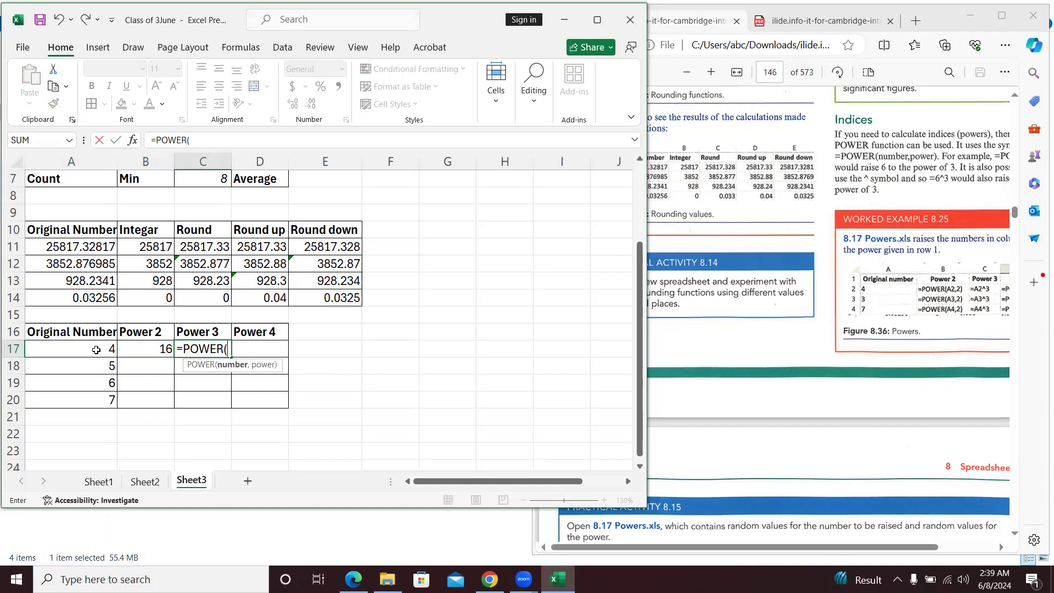
pyautogui.click(98, 351)
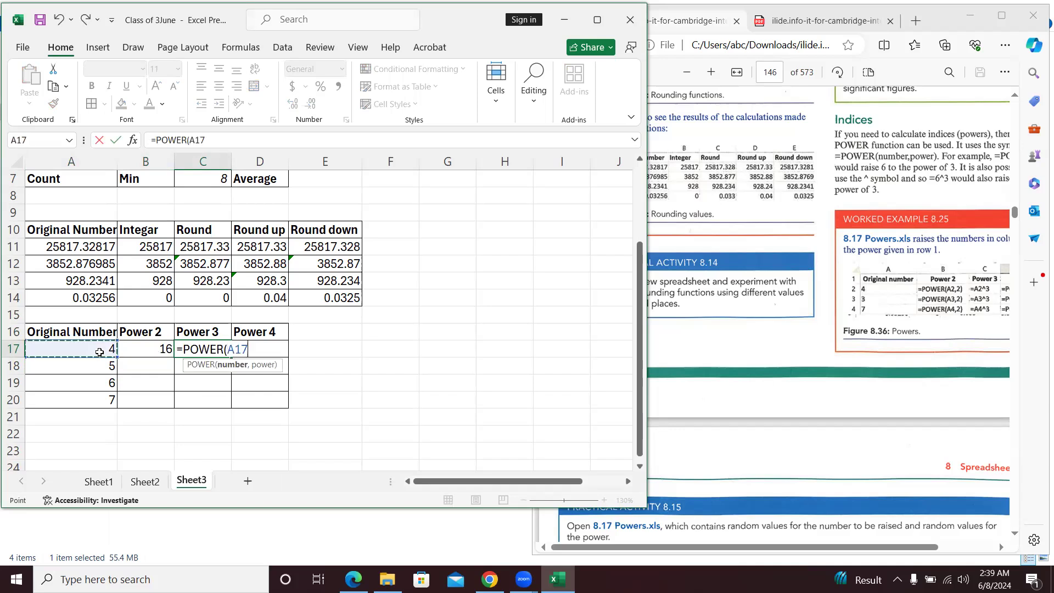
pyautogui.write(',3)')
pyautogui.press('Return')
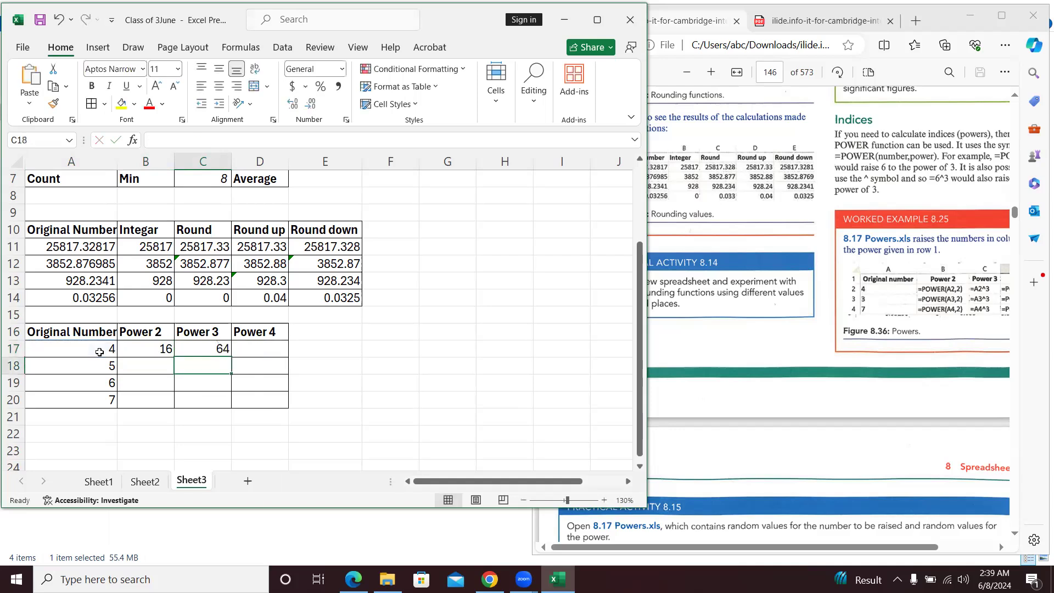
pyautogui.moveTo(198, 348); pyautogui.dragTo(223, 402)
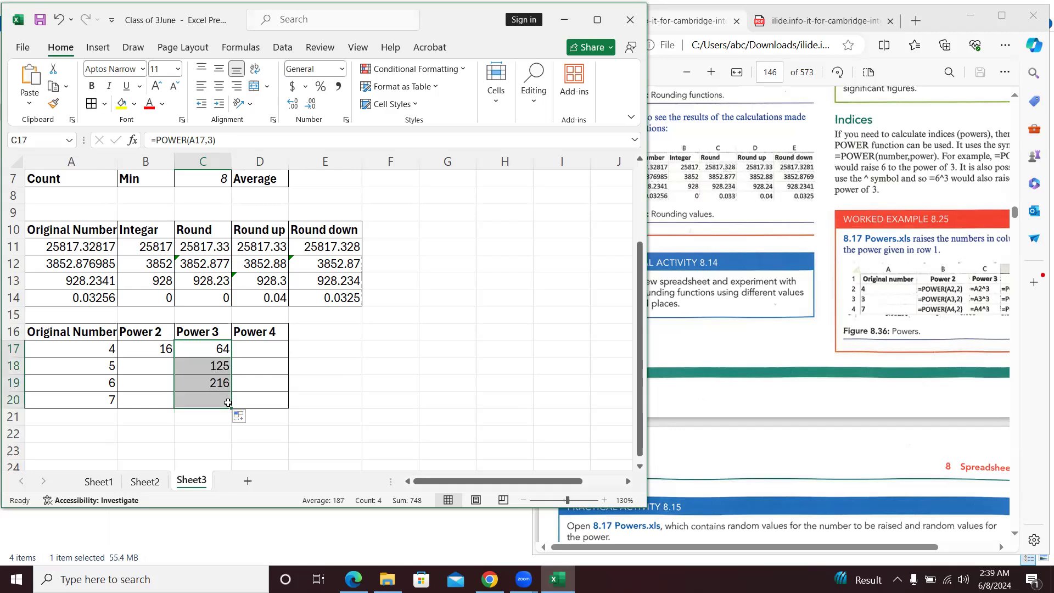
# Inspect the copied POWER formulas in C18, C19 and C20 to see which cell each one references
pyautogui.click(208, 365)
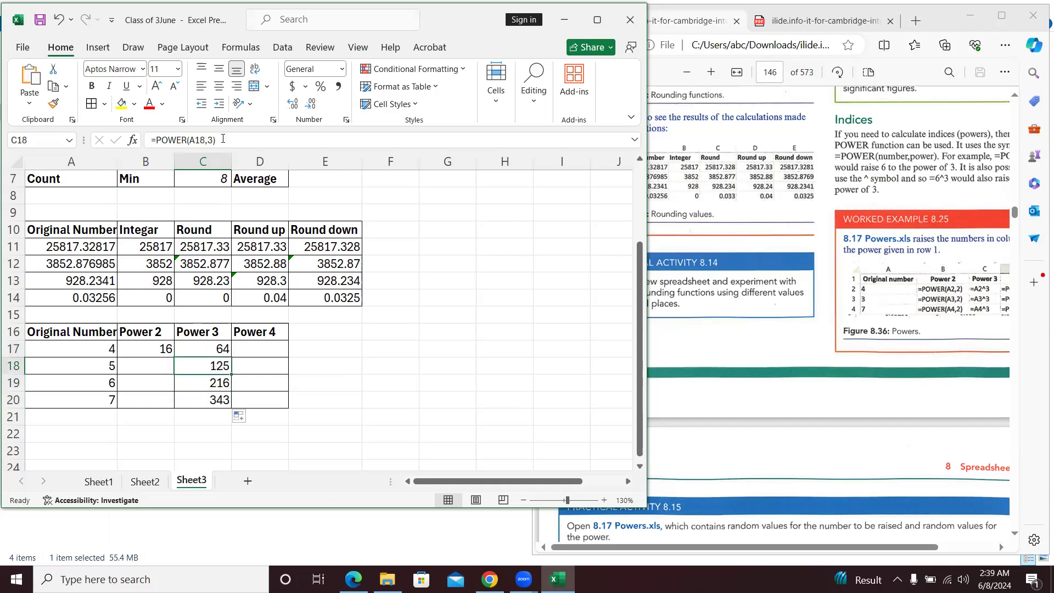
pyautogui.press('F2')
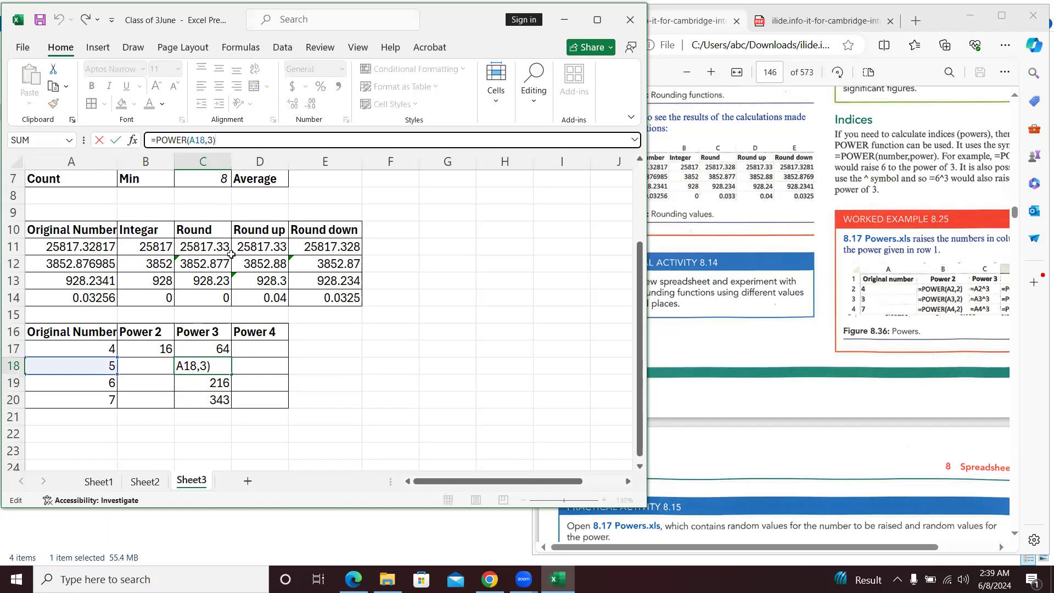
pyautogui.press('Return')
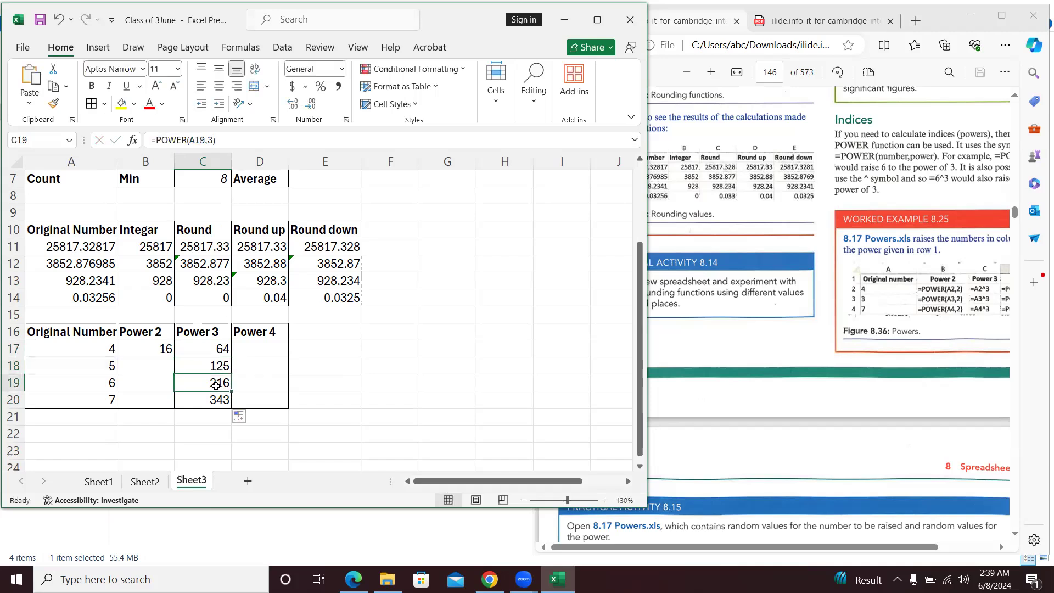
pyautogui.press('F2')
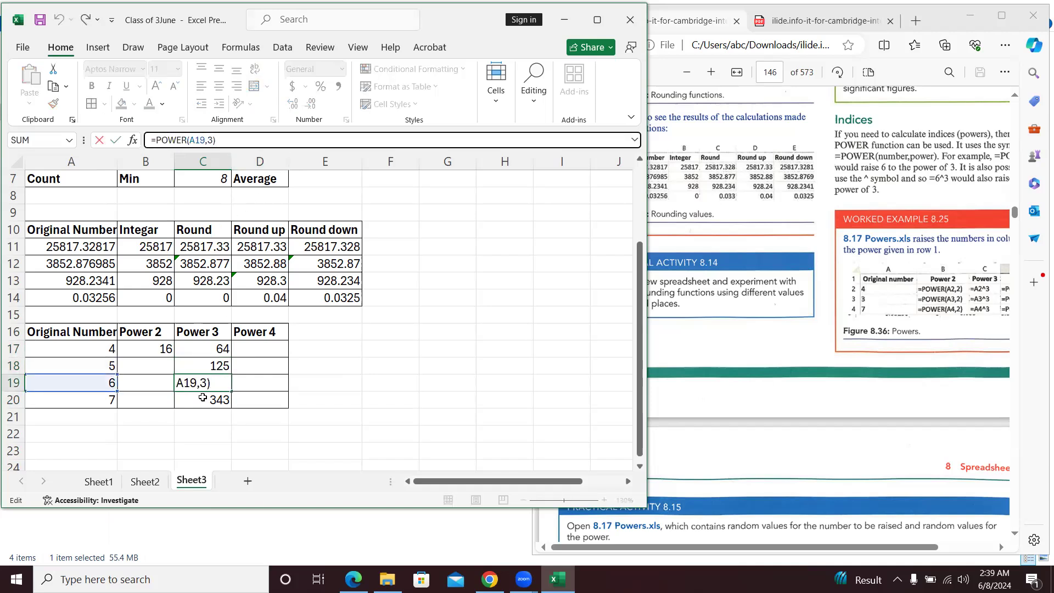
pyautogui.press('Return')
pyautogui.click(240, 143)
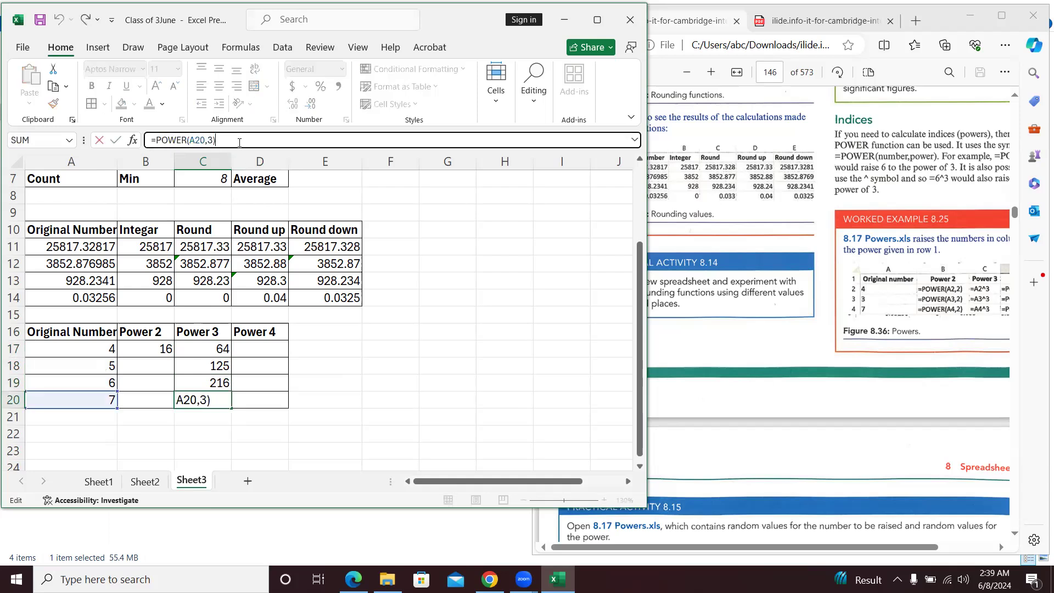
# Copy the =A17^2 formula from B17 down the Power 2 column to B20
pyautogui.hotkey('ctrl', 'Return')
pyautogui.click(158, 364)
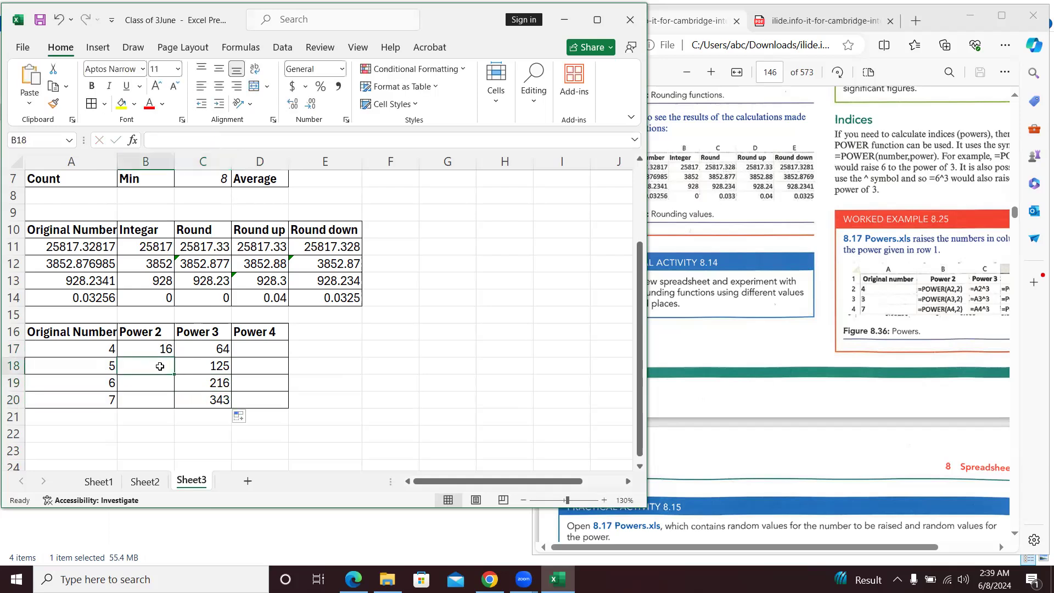
pyautogui.click(166, 351)
pyautogui.moveTo(174, 357); pyautogui.dragTo(170, 406)
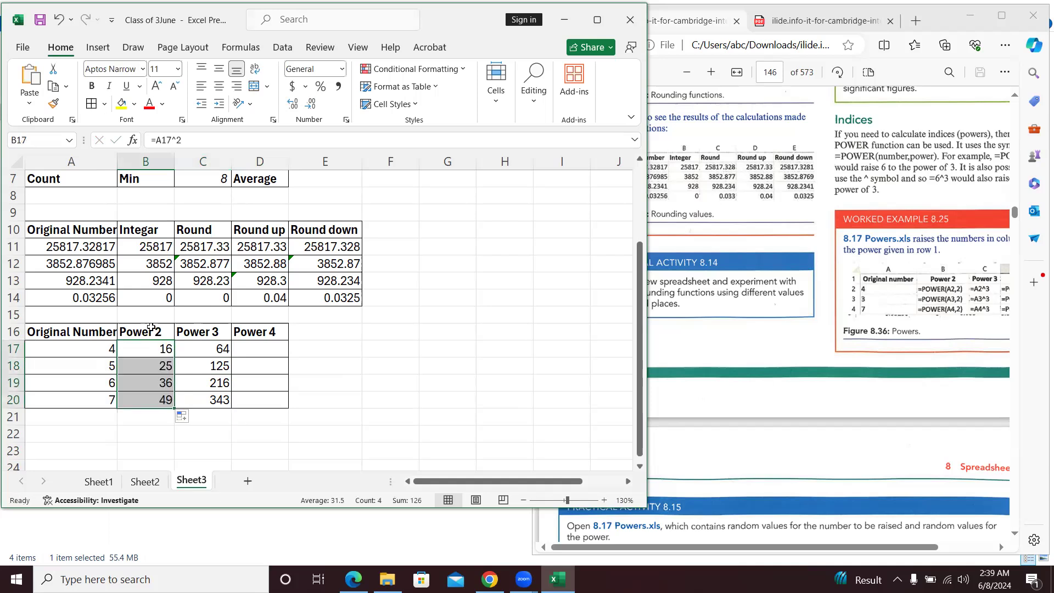
pyautogui.click(140, 365)
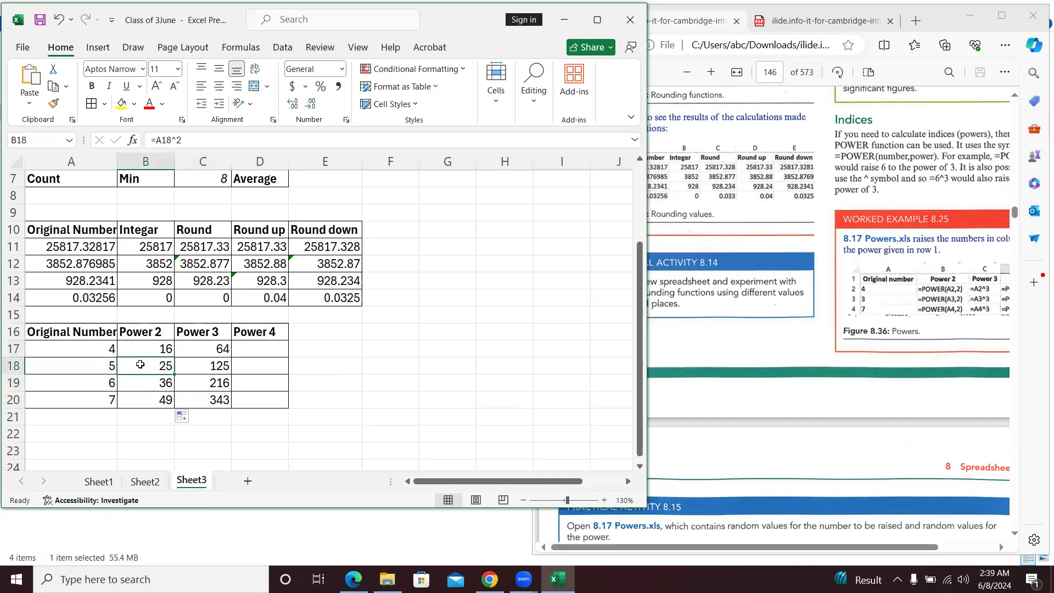
# Enter =POWER(A17,4) in D17 and copy the formula down the Power 4 column to D20
pyautogui.press('Down')
pyautogui.press('Down')
pyautogui.press('Right')
pyautogui.press('Right')
pyautogui.press('Right')
pyautogui.press('Up')
pyautogui.press('Up')
pyautogui.press('Up')
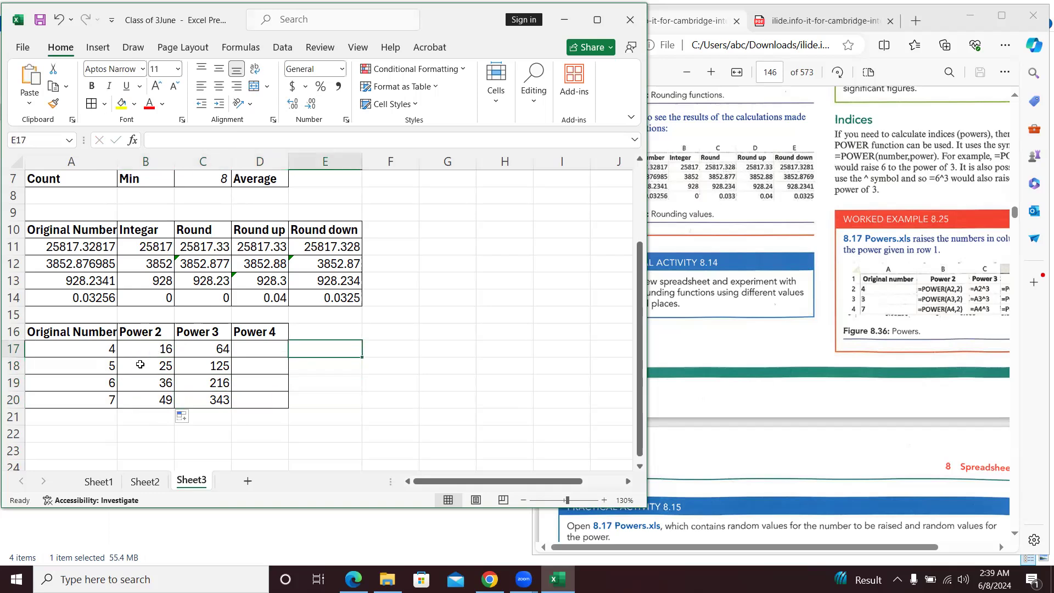
pyautogui.press('Left')
pyautogui.write('=Powe')
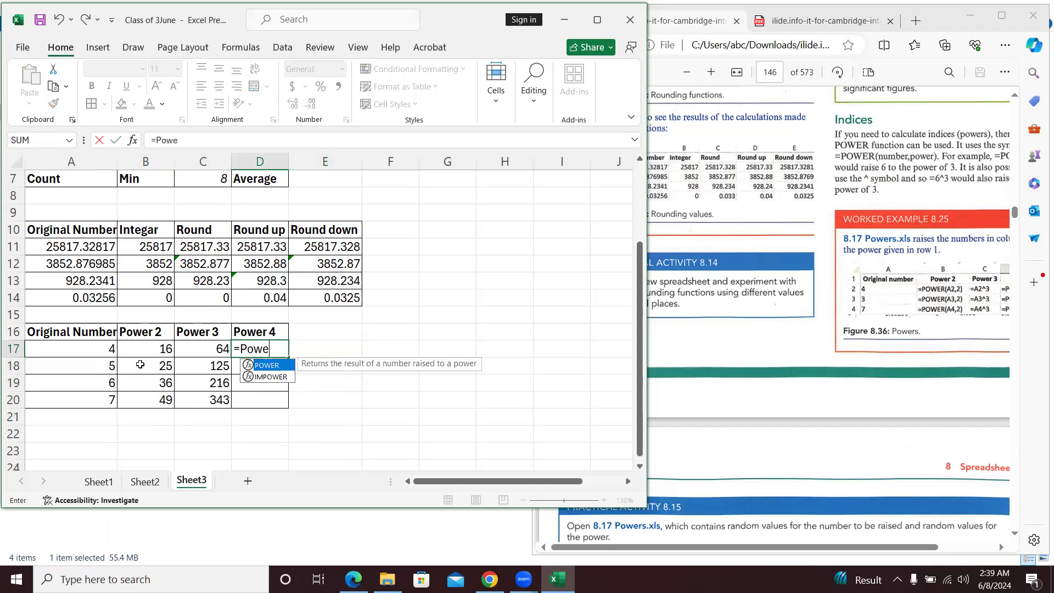
pyautogui.press('Tab')
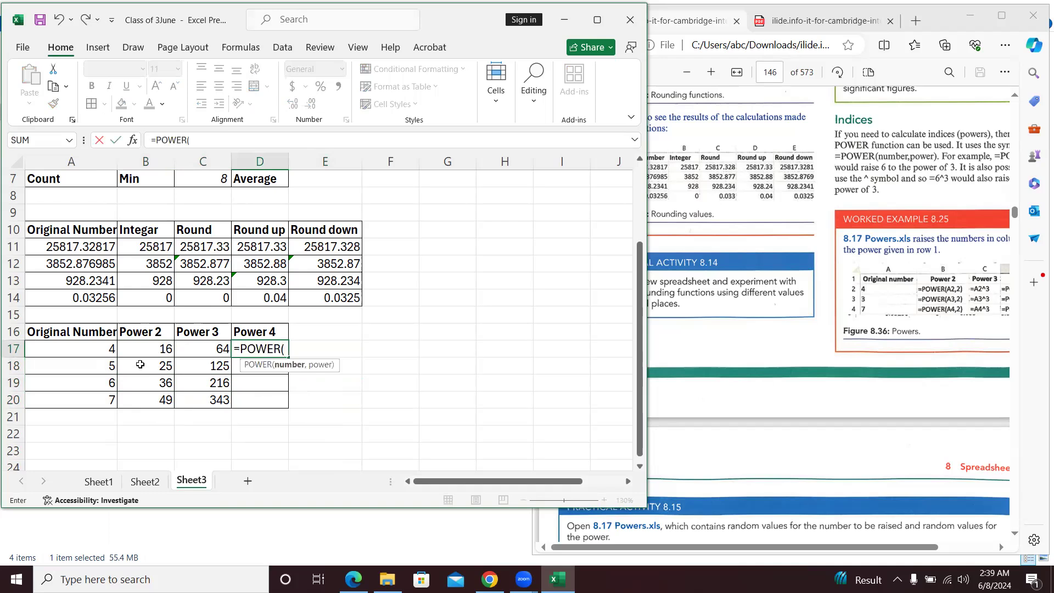
pyautogui.click(105, 349)
pyautogui.write(',')
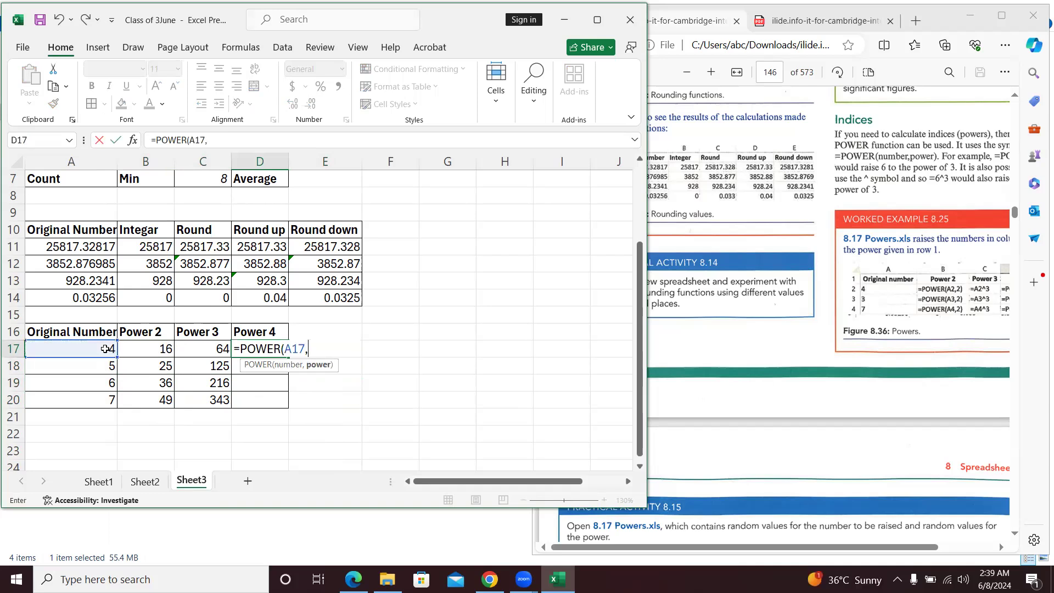
pyautogui.write('4)')
pyautogui.press('Return')
pyautogui.press('Up')
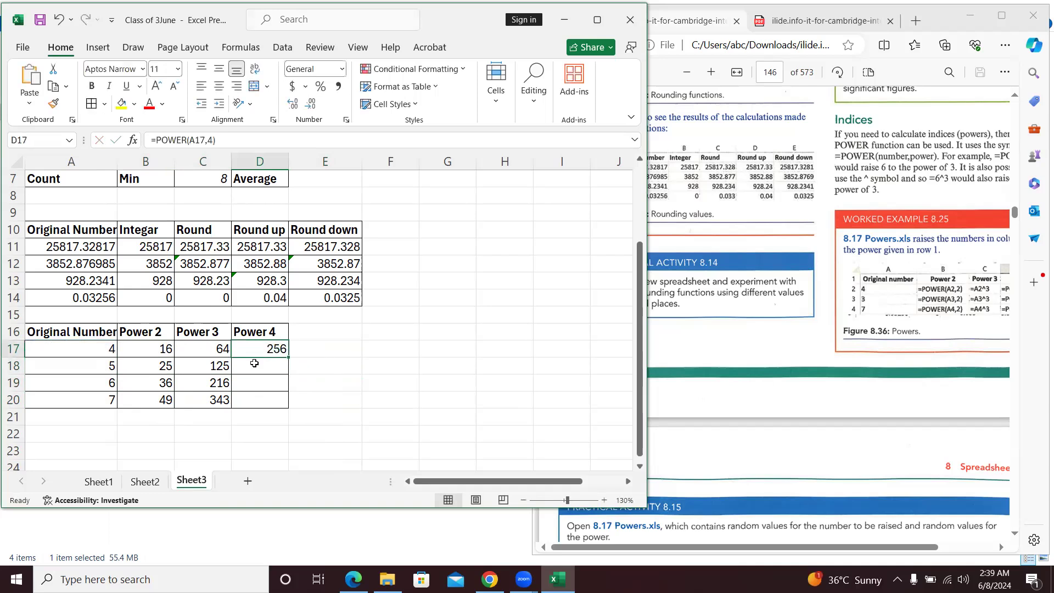
pyautogui.moveTo(289, 357); pyautogui.dragTo(290, 404)
pyautogui.click(350, 379)
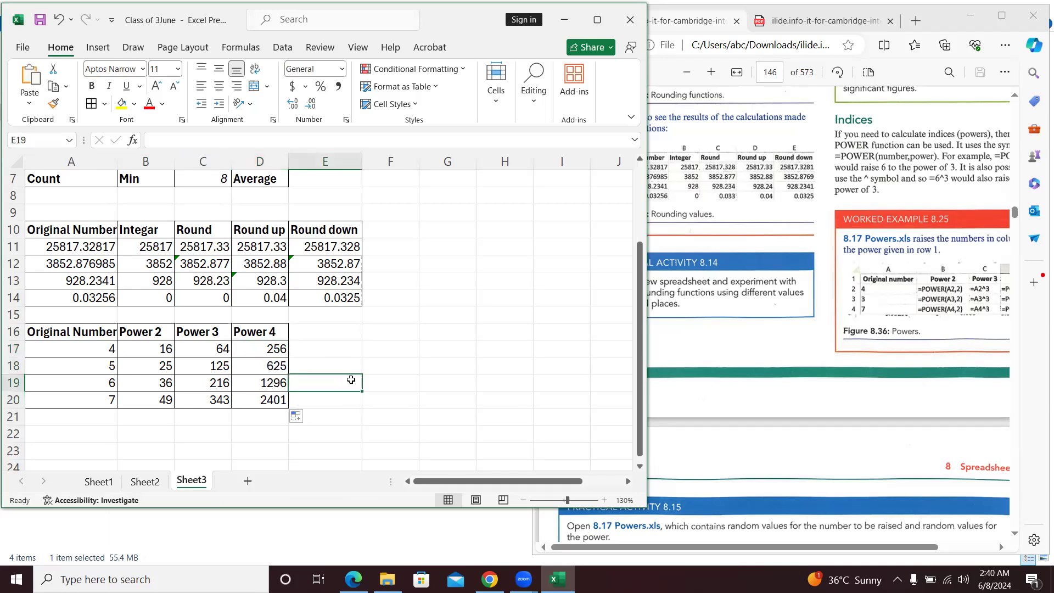
# Switch to the coursebook PDF and look through the date and time functions table on page 147 and the text functions on page 148
pyautogui.click(758, 309)
pyautogui.scroll(-1, 759, 310)
pyautogui.scroll(-10, 758, 310)
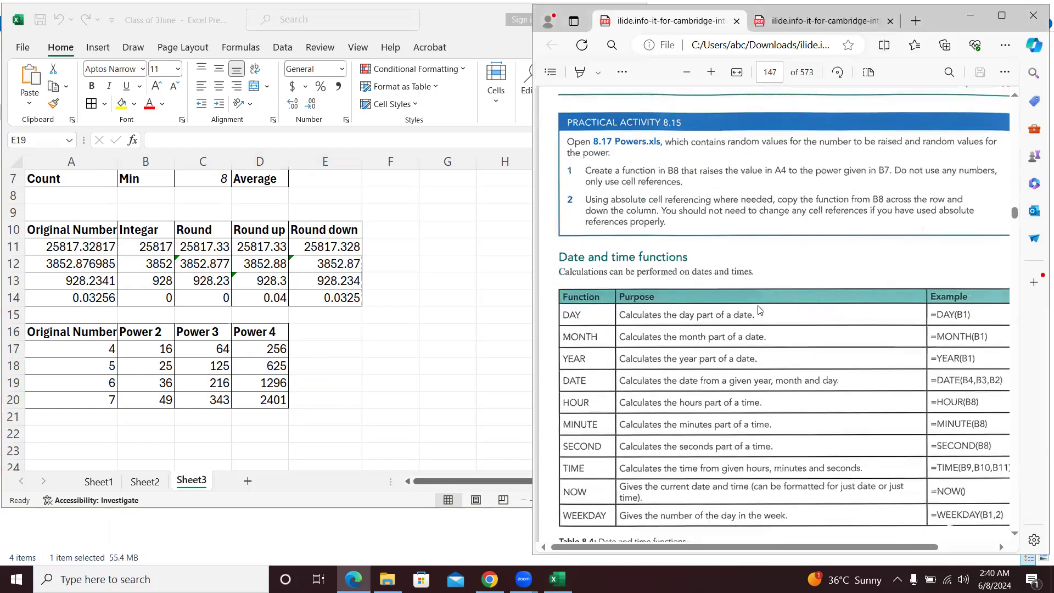
pyautogui.scroll(-12, 759, 309)
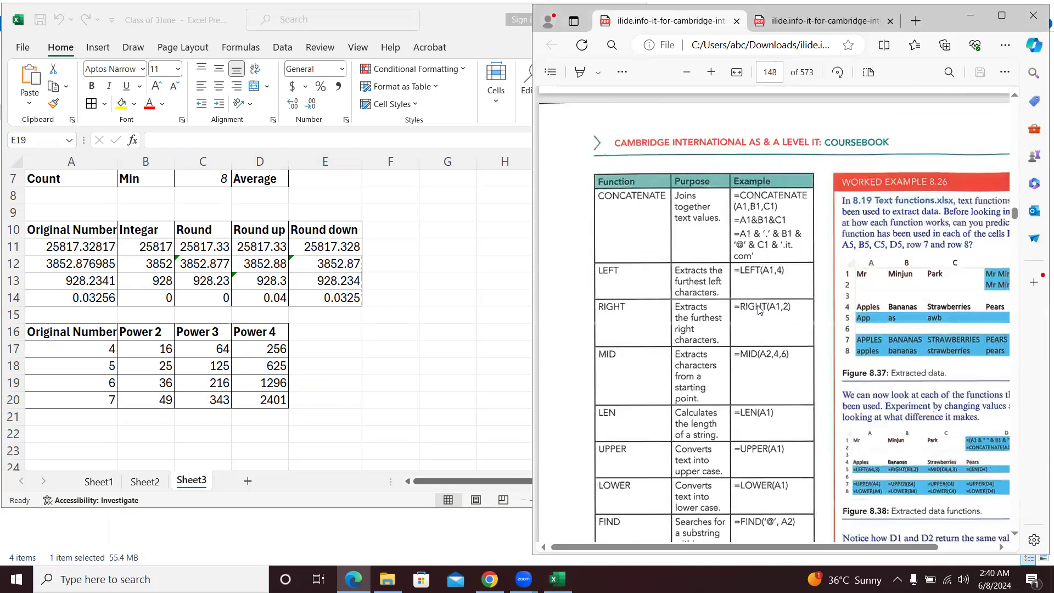
pyautogui.scroll(-3, 758, 309)
pyautogui.scroll(12, 759, 310)
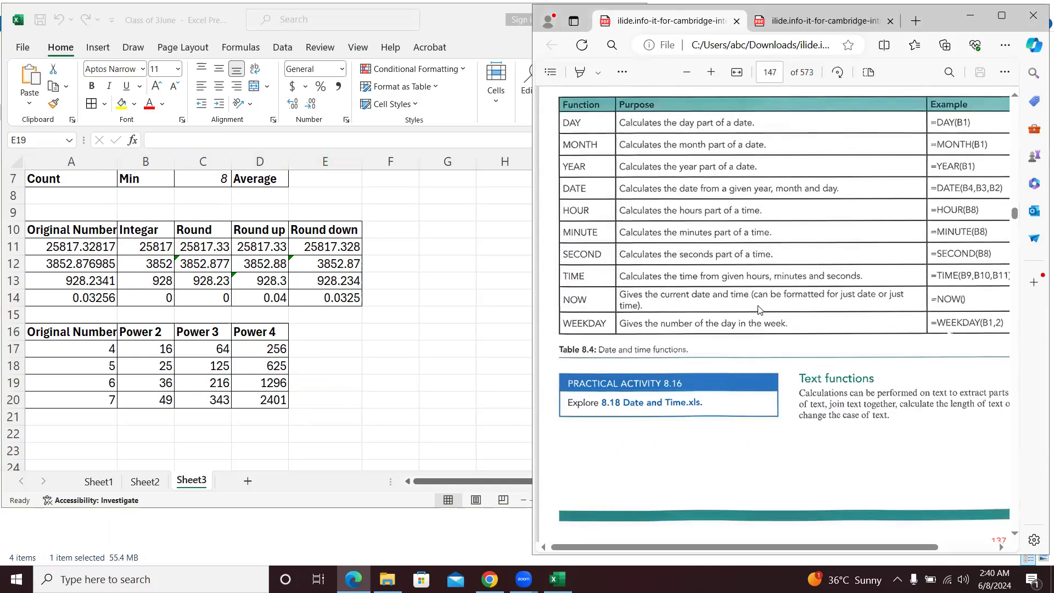
pyautogui.scroll(2, 758, 311)
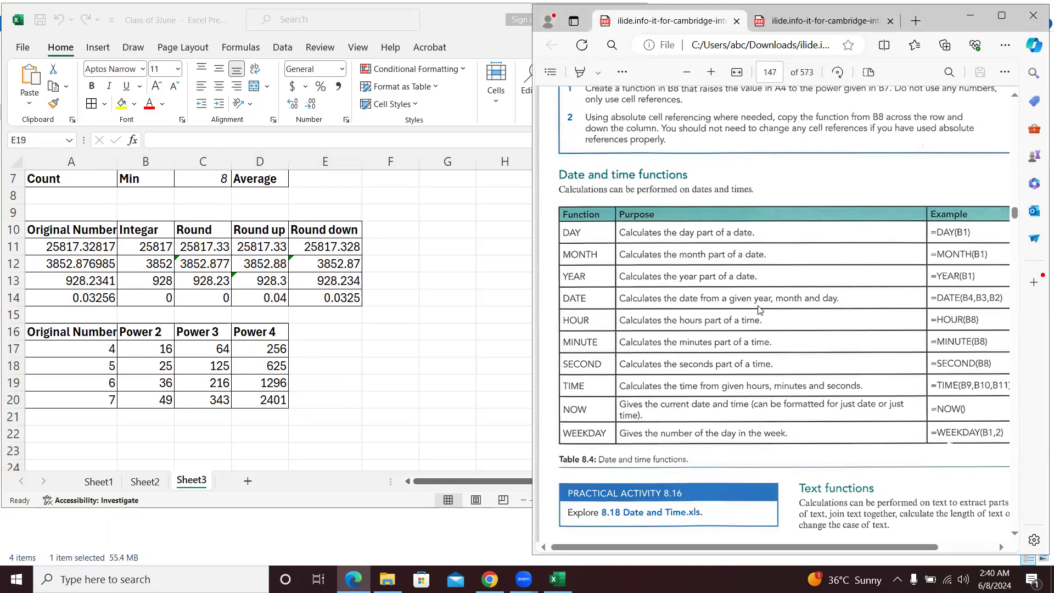
# Switch to Sheet1 in Excel and narrow the window so it no longer covers the coursebook's date and time functions table
pyautogui.click(100, 485)
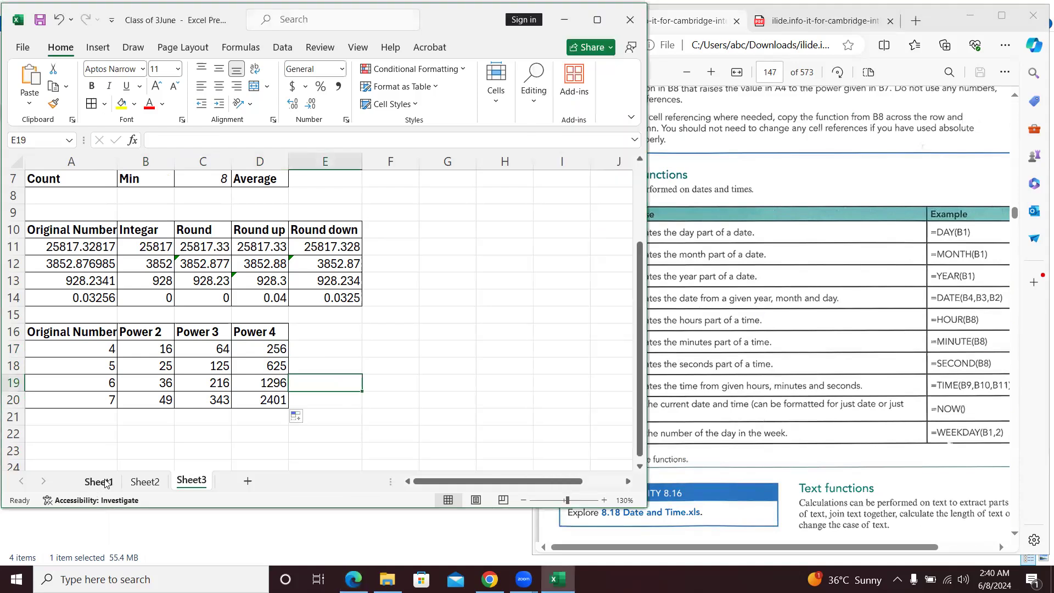
pyautogui.click(101, 485)
pyautogui.click(776, 311)
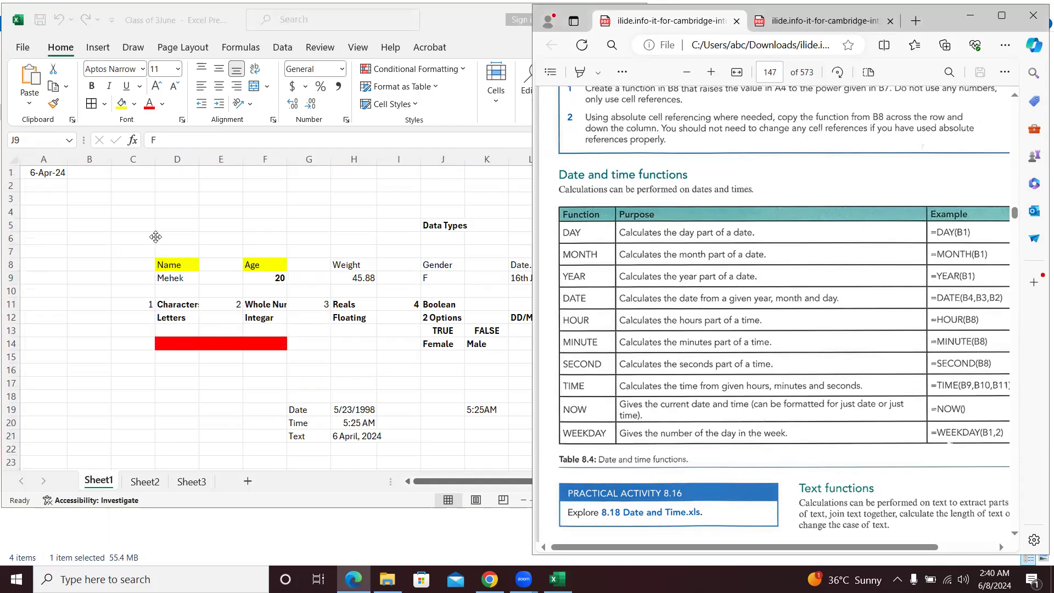
pyautogui.click(216, 347)
pyautogui.press('Return')
pyautogui.press('Down')
pyautogui.press('Down')
pyautogui.press('Down')
pyautogui.press('Down')
pyautogui.press('Down')
pyautogui.press('Down')
pyautogui.press('Down')
pyautogui.press('Down')
pyautogui.press('Down')
pyautogui.press('Down')
pyautogui.press('Down')
pyautogui.press('Down')
pyautogui.press('Down')
pyautogui.press('Down')
pyautogui.press('Down')
pyautogui.press('Down')
pyautogui.press('Down')
pyautogui.press('Down')
pyautogui.press('Down')
pyautogui.click(730, 263)
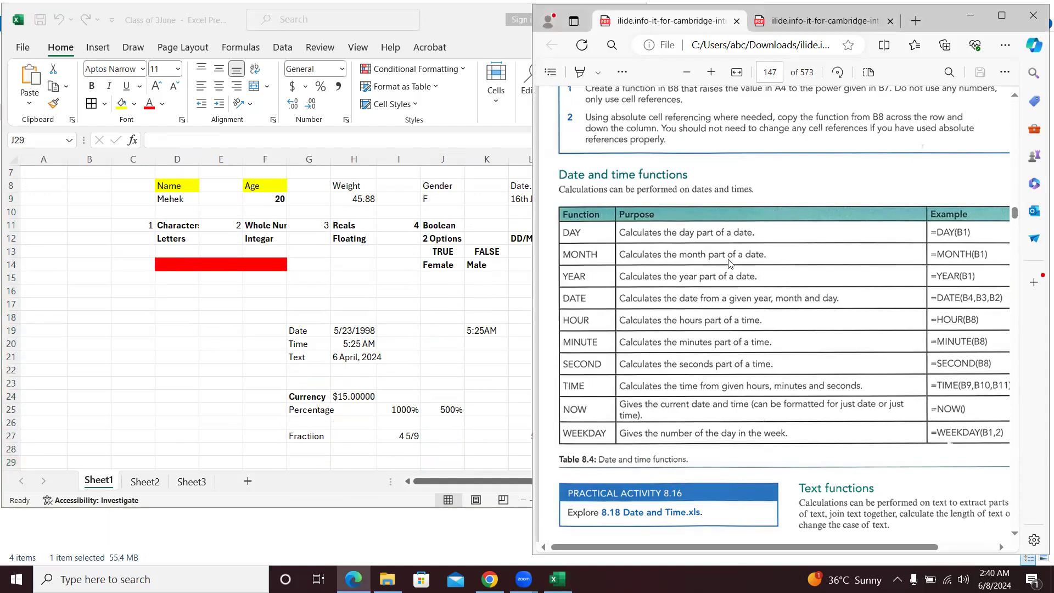
pyautogui.click(447, 35)
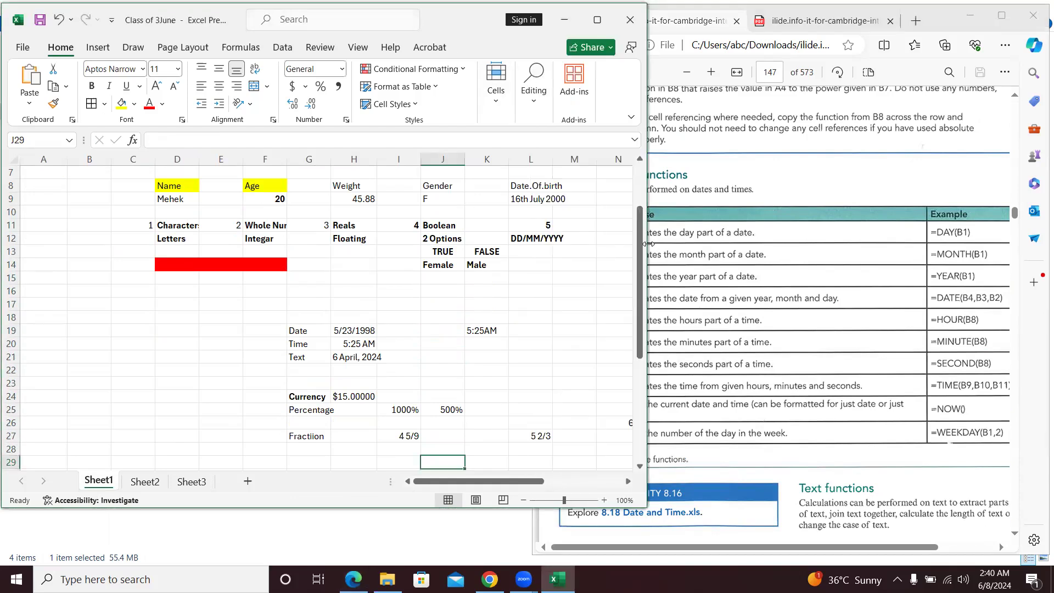
pyautogui.moveTo(649, 244); pyautogui.dragTo(544, 245)
# Label cell A20 DAY and enter =DAY(15) in B20
pyautogui.click(336, 357)
pyautogui.press('Left')
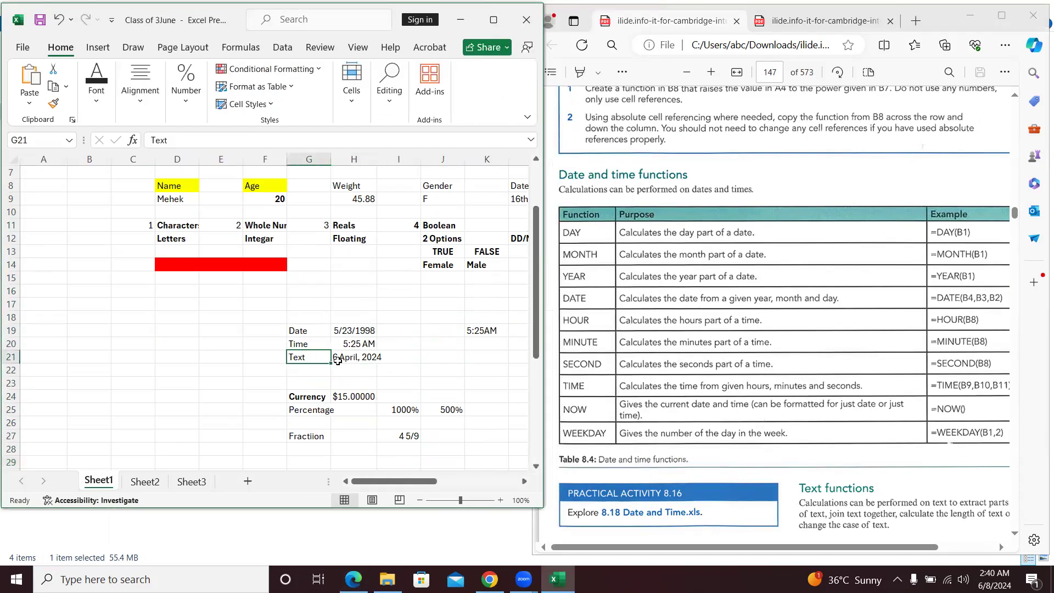
pyautogui.press('Left')
pyautogui.press('Left')
pyautogui.press('Left')
pyautogui.press('Left')
pyautogui.press('Left')
pyautogui.press('Left')
pyautogui.press('Up')
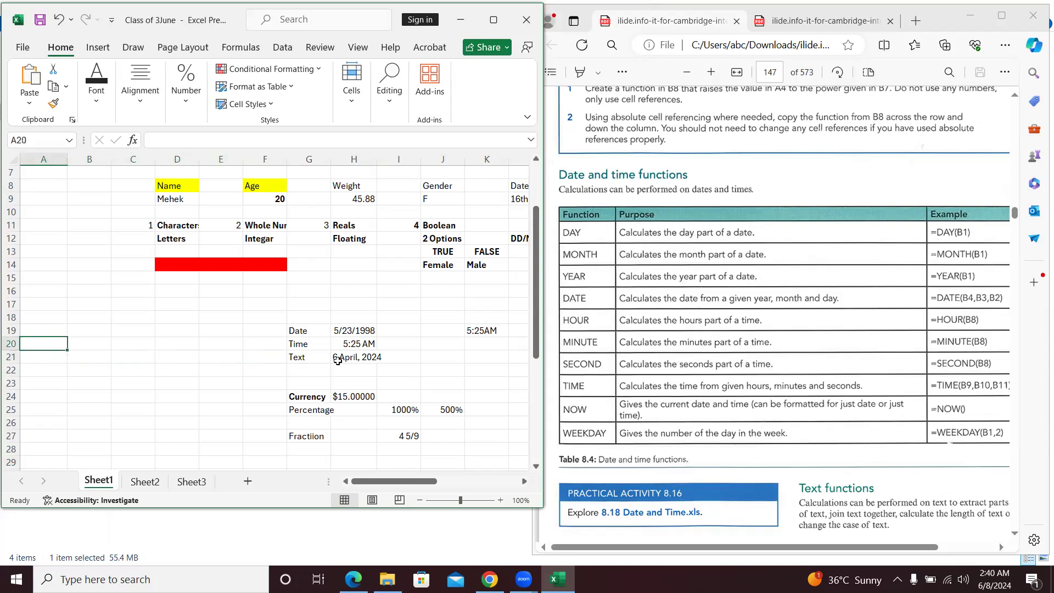
pyautogui.write('DAY')
pyautogui.press('Tab')
pyautogui.write('=D')
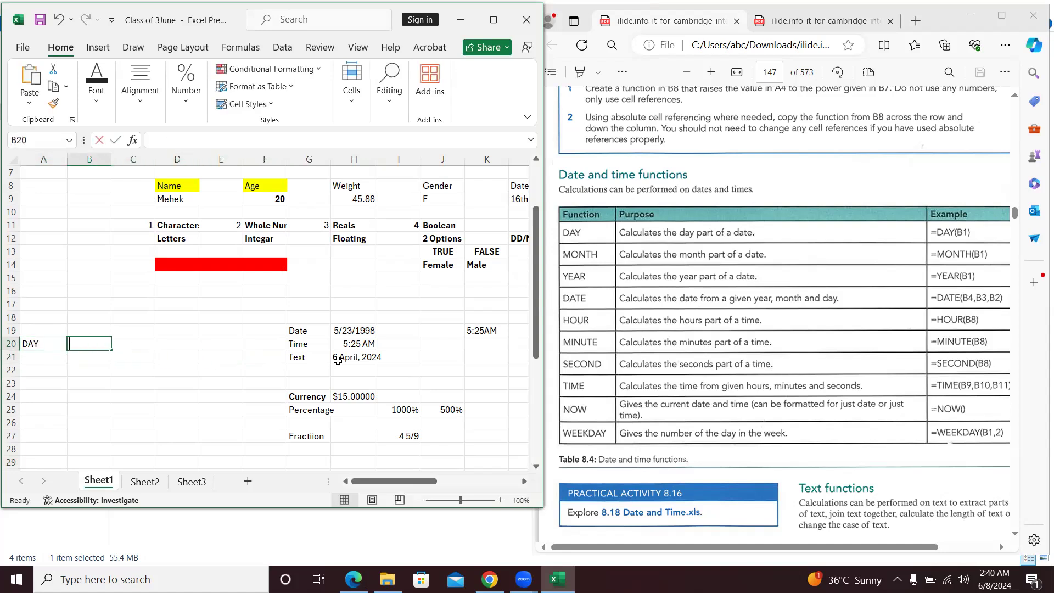
pyautogui.write('AY(5')
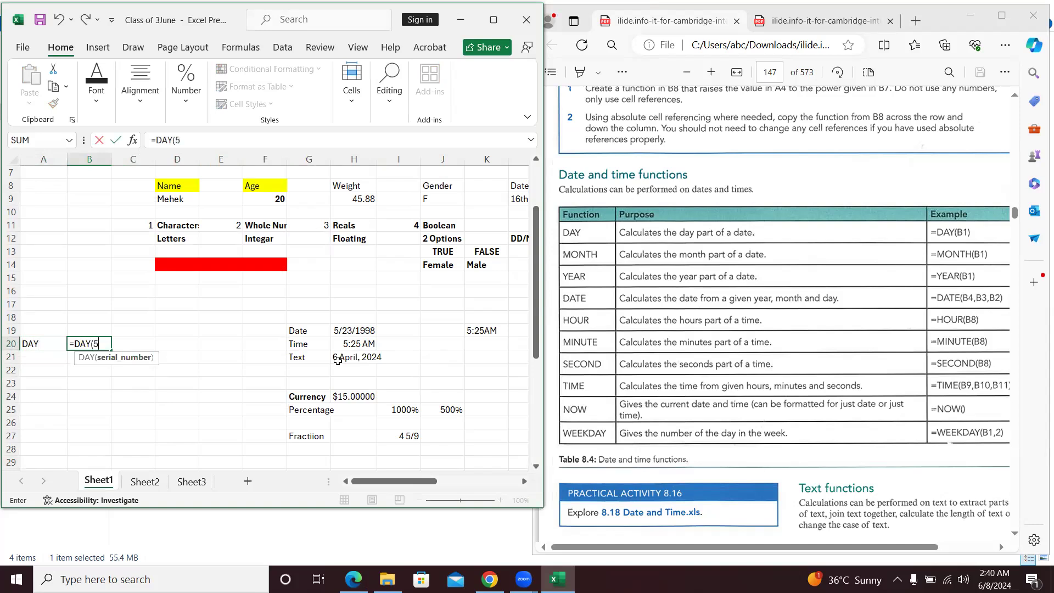
pyautogui.press('BackSpace')
pyautogui.write('15)')
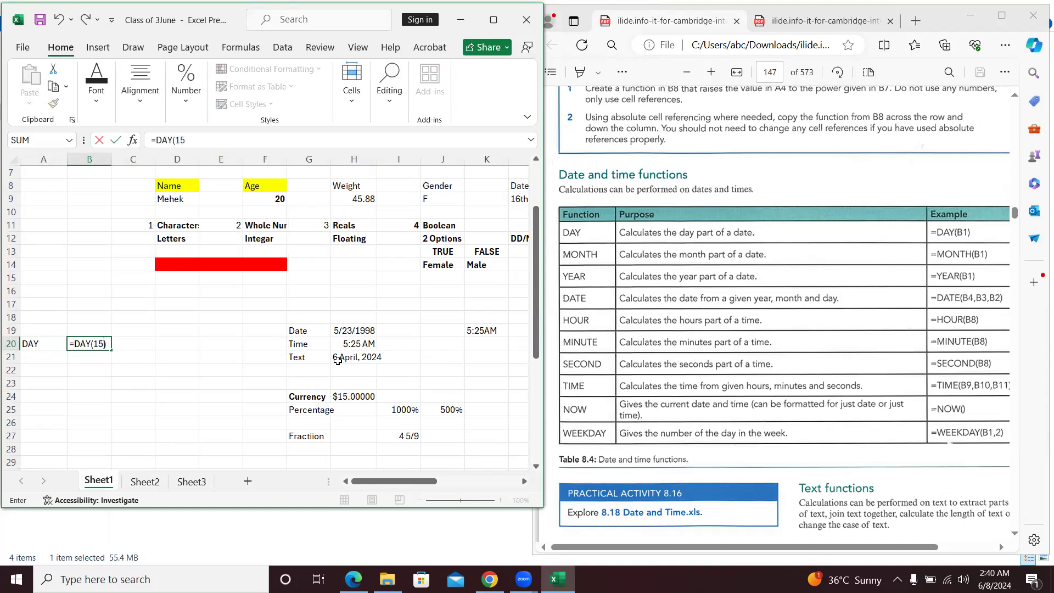
pyautogui.press('Return')
pyautogui.press('Up')
pyautogui.press('Right')
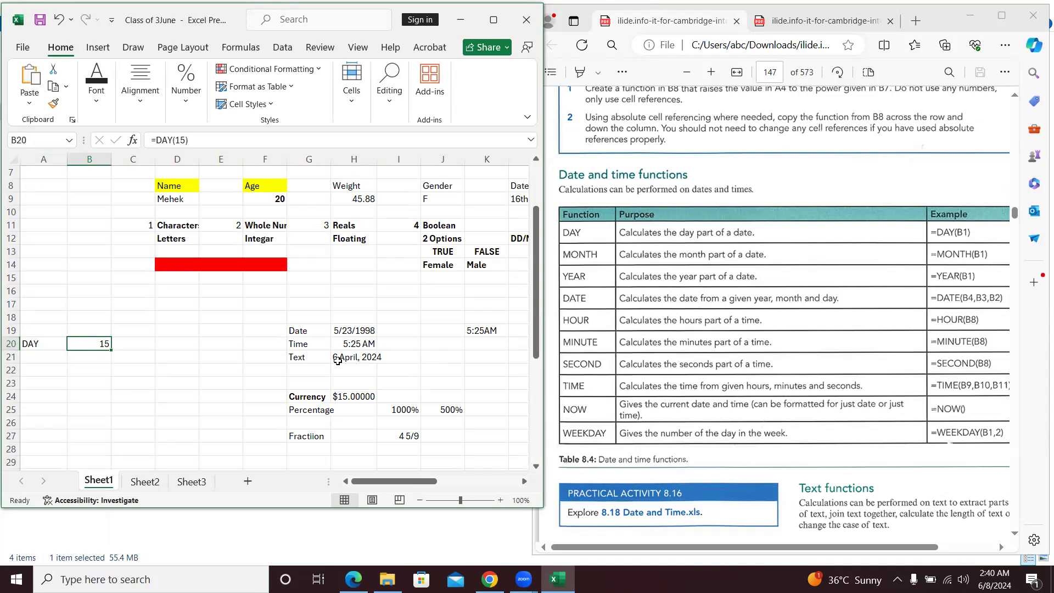
# Label cell A21 MONTH and enter =MONTH(8) in B21
pyautogui.press('Down')
pyautogui.press('Left')
pyautogui.write('MONTH')
pyautogui.press('Tab')
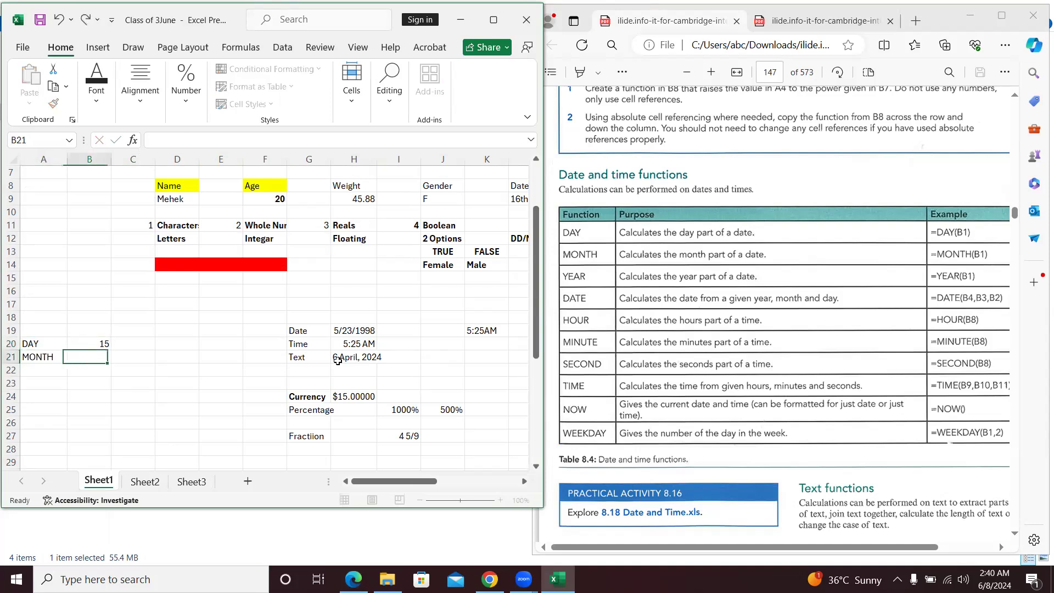
pyautogui.write('=MONTH(')
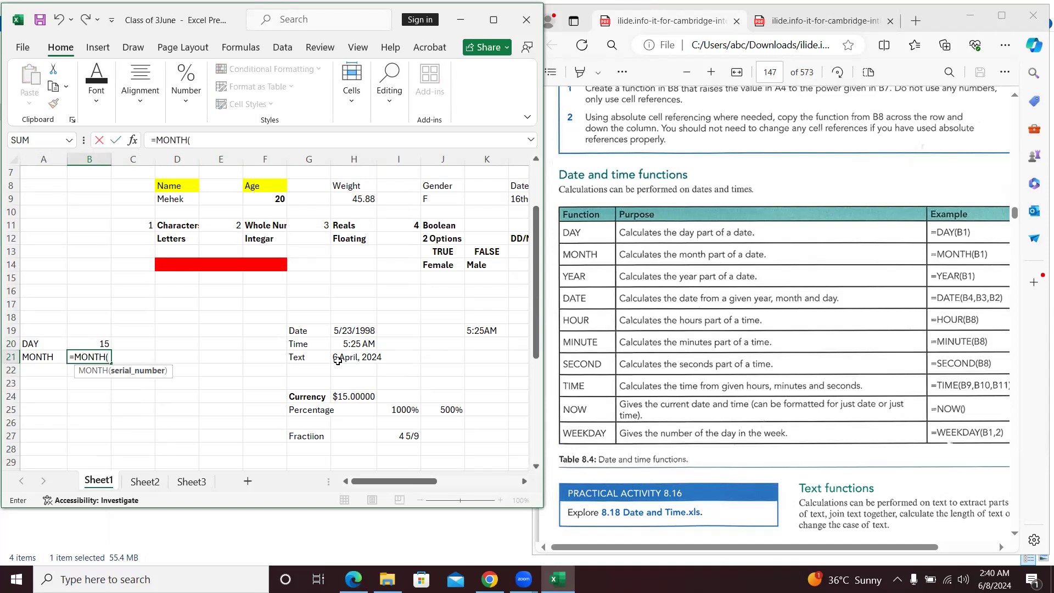
pyautogui.write('15')
pyautogui.press('Return')
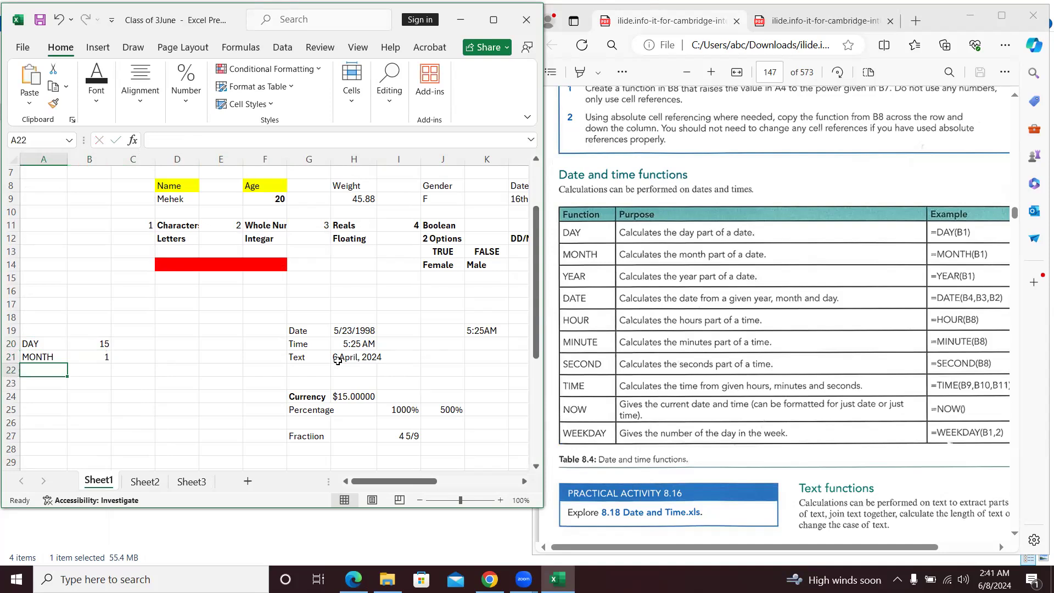
pyautogui.press('Up')
pyautogui.press('Right')
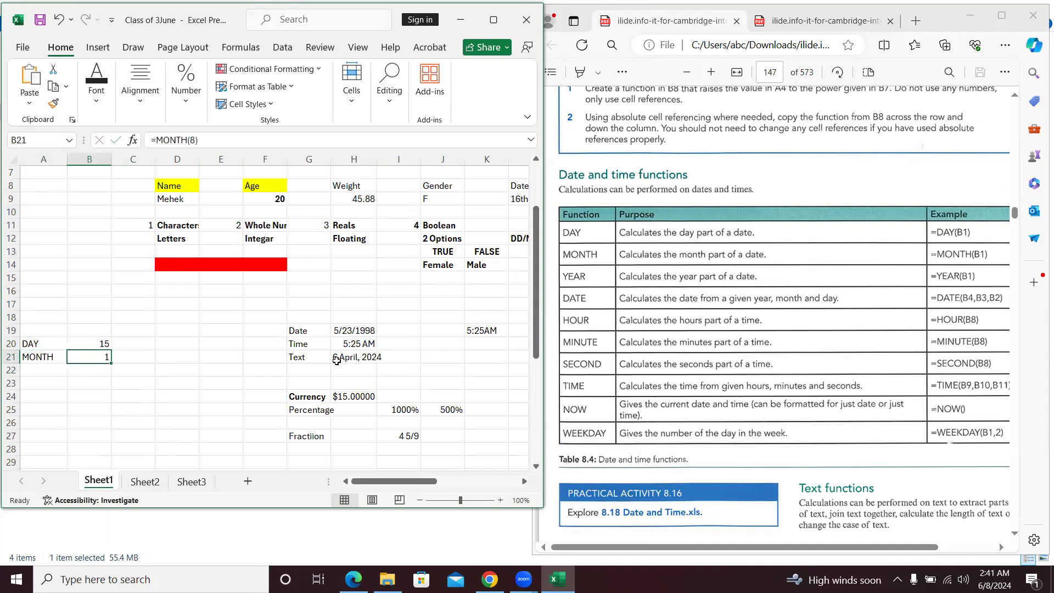
# Edit the formula in B21 to =MONTH(B20) so that it references the day cell
pyautogui.press('F2')
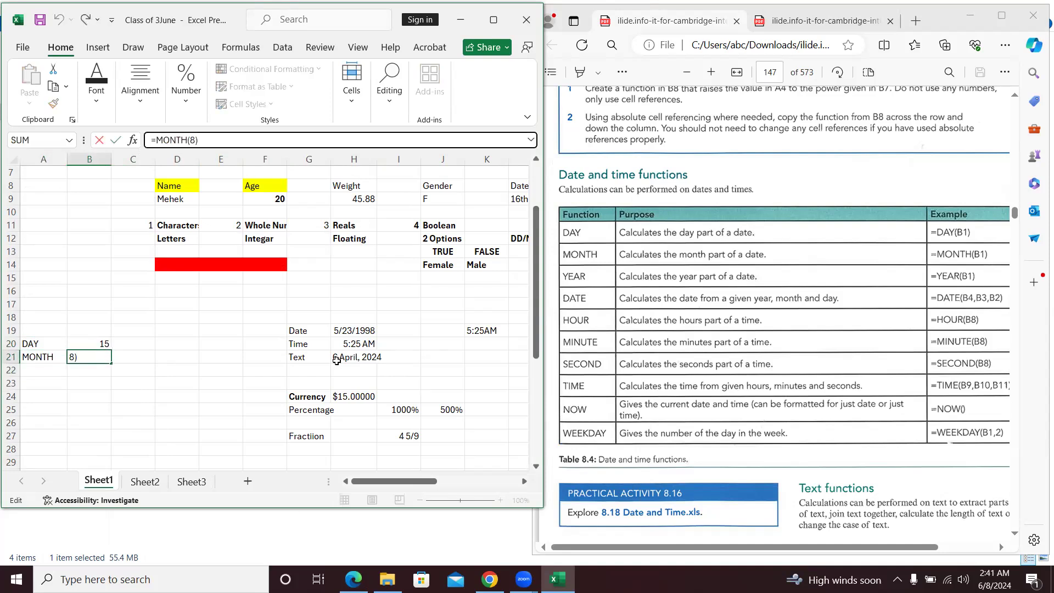
pyautogui.press('Left')
pyautogui.hotkey('shift', 'Left')
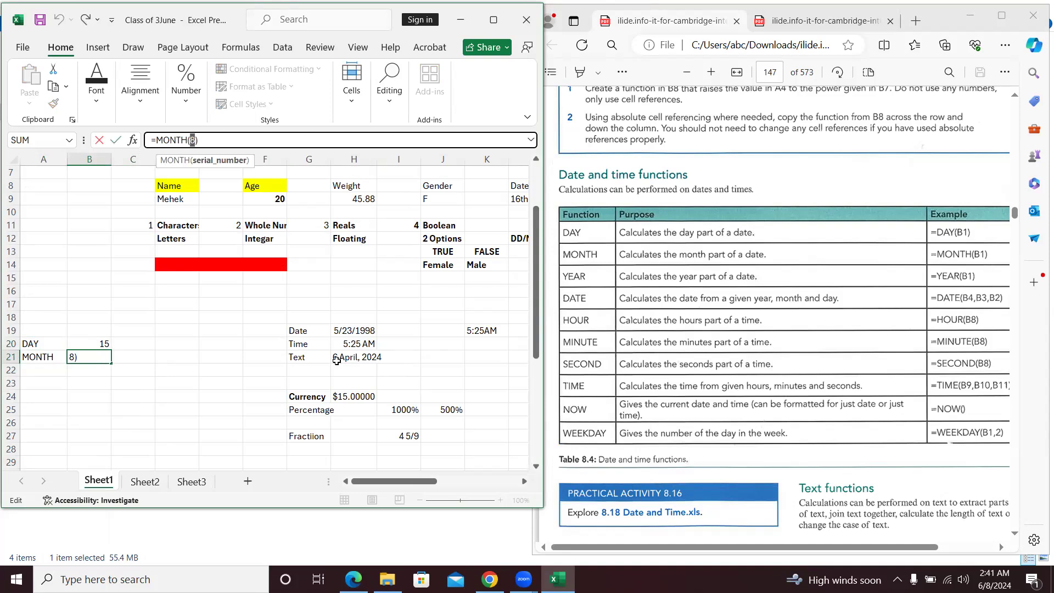
pyautogui.write('B20')
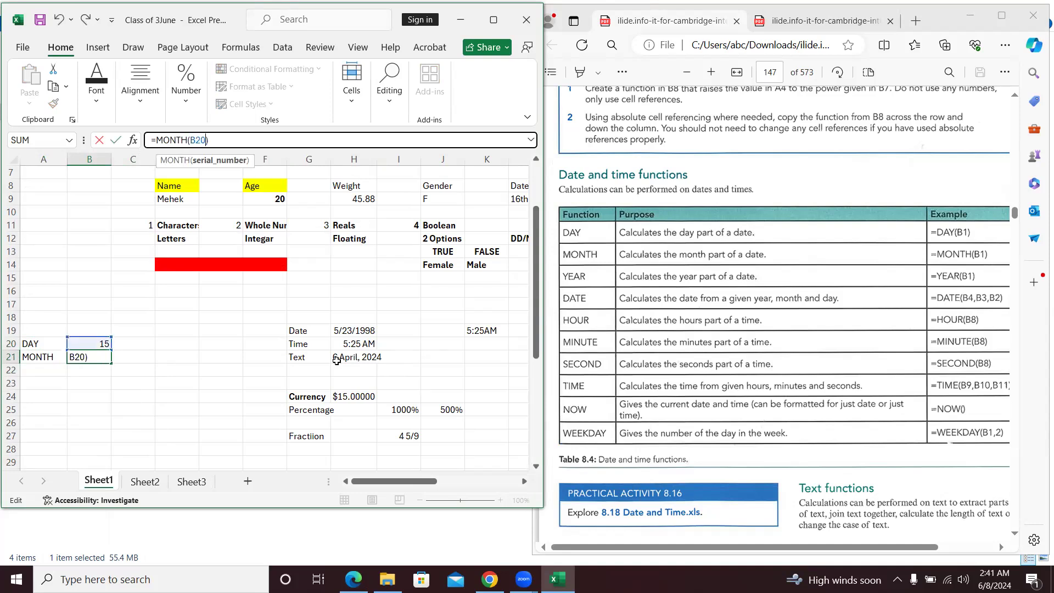
pyautogui.press('Return')
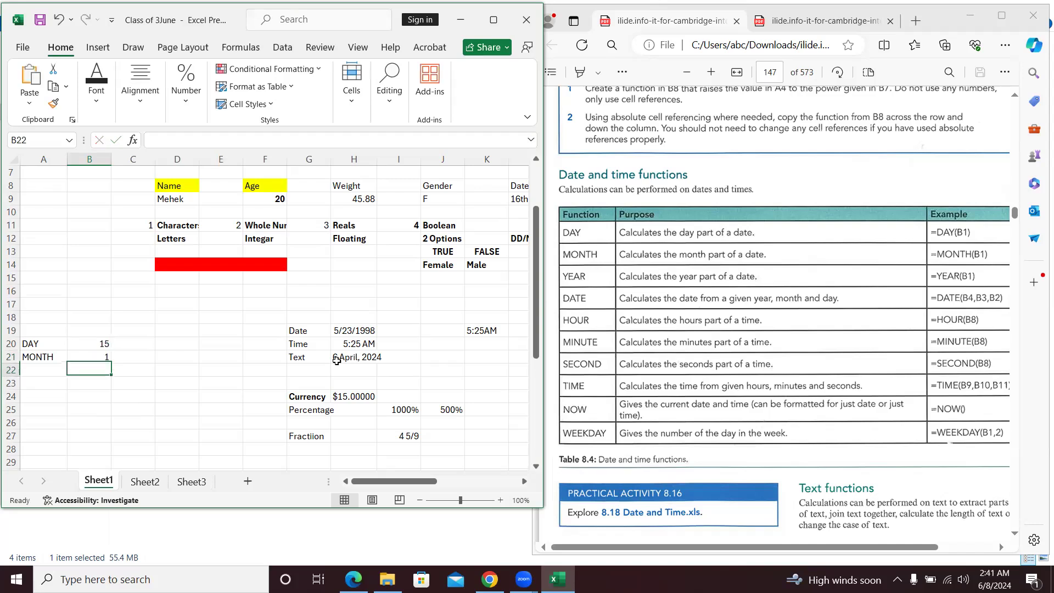
pyautogui.press('Up')
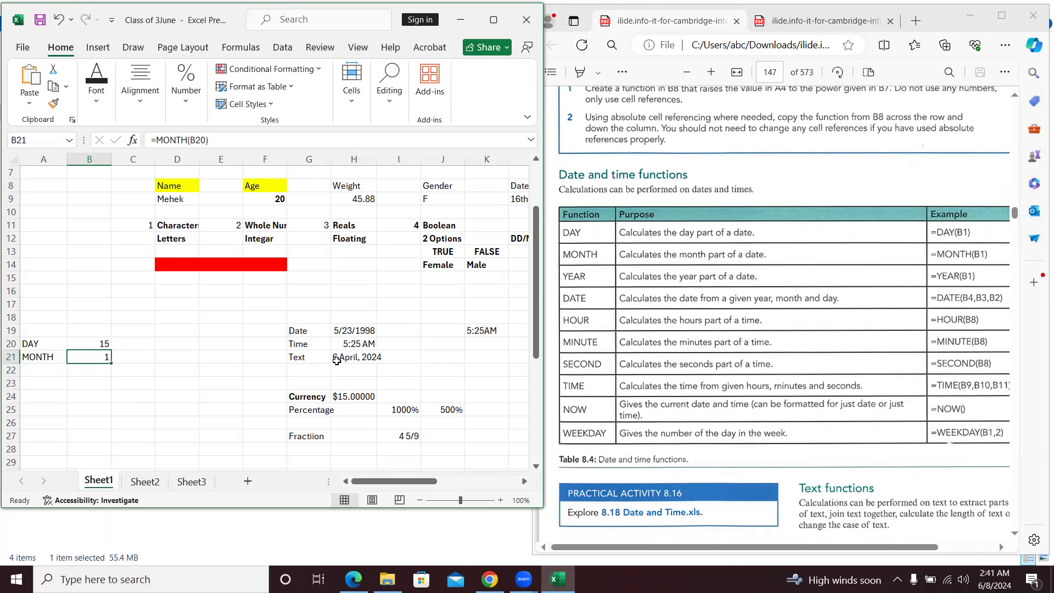
# Label cell A22 Year and enter =YEAR(1990) in B22
pyautogui.press('Down')
pyautogui.press('Left')
pyautogui.write('Year')
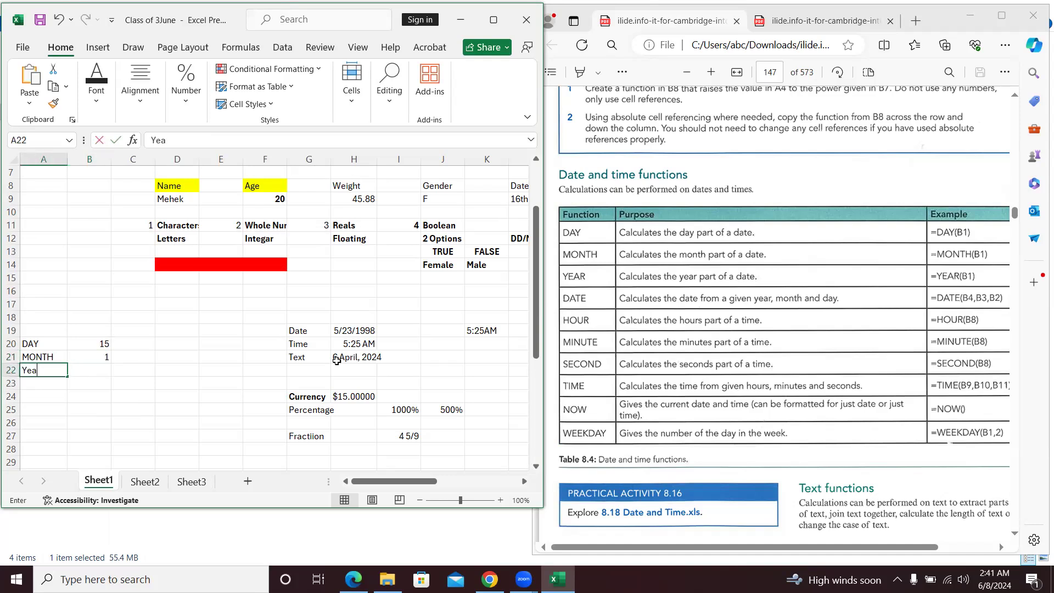
pyautogui.press('Tab')
pyautogui.write('=YEAR(')
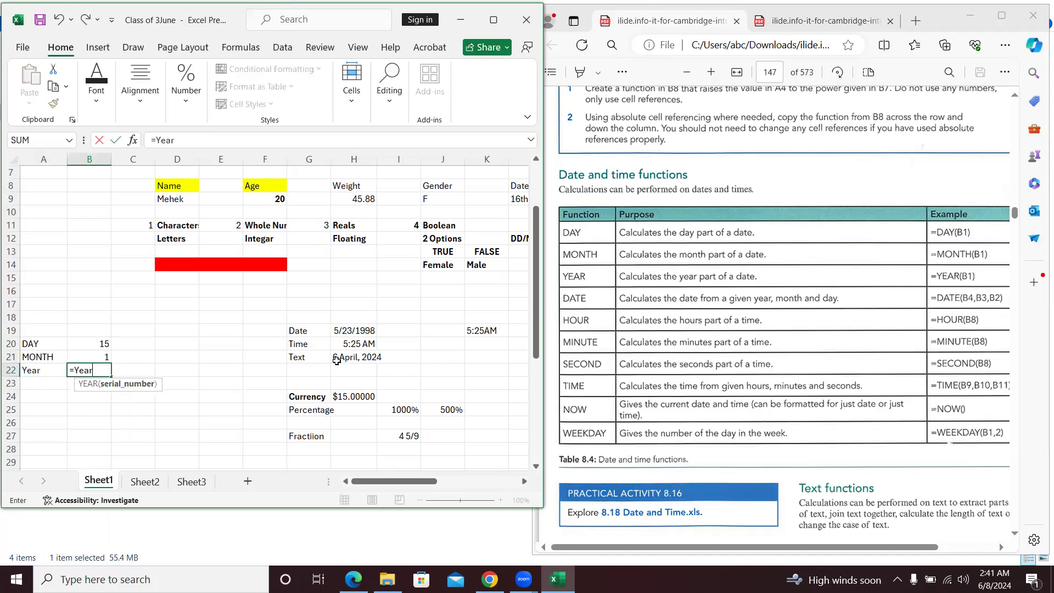
pyautogui.write('2000)')
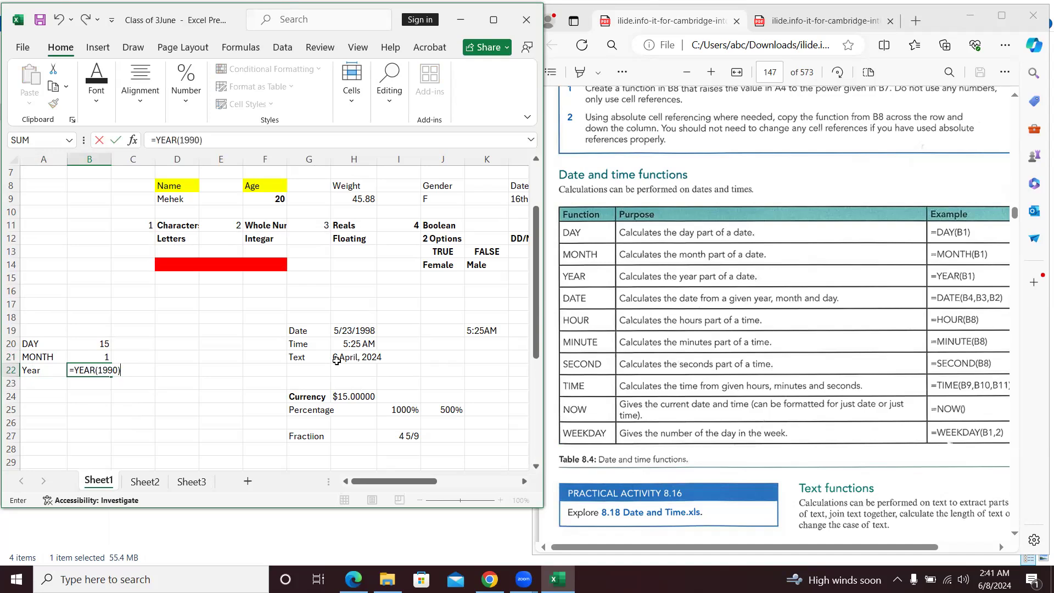
pyautogui.press('Return')
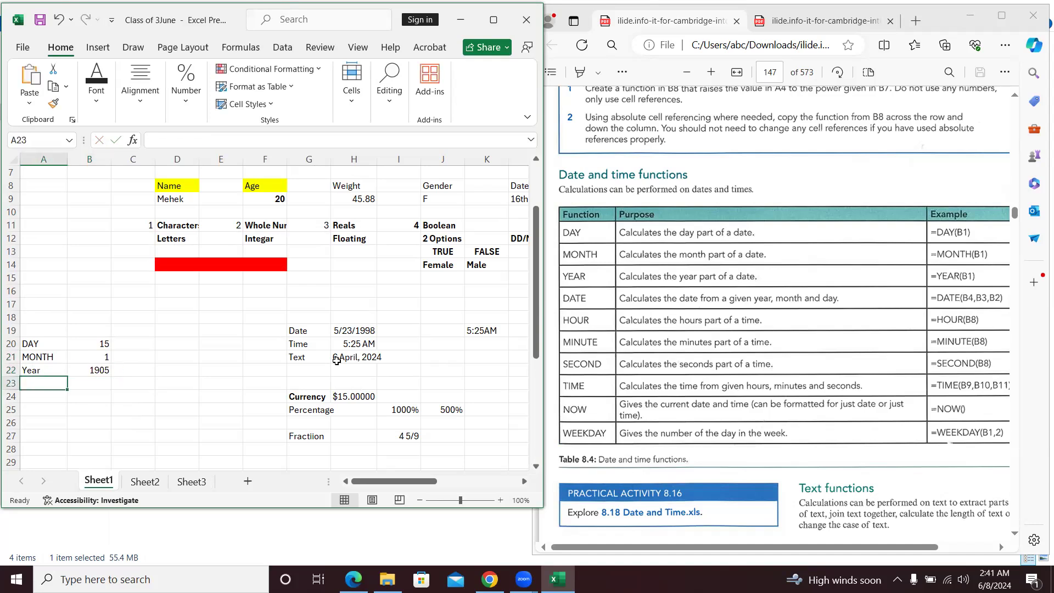
# Retype the label in A22 in capitals as YEAR and label cell A23 Date
pyautogui.press('Up')
pyautogui.write('YER')
pyautogui.press('BackSpace')
pyautogui.write('AR')
pyautogui.press('Return')
pyautogui.write('Date')
pyautogui.press('Return')
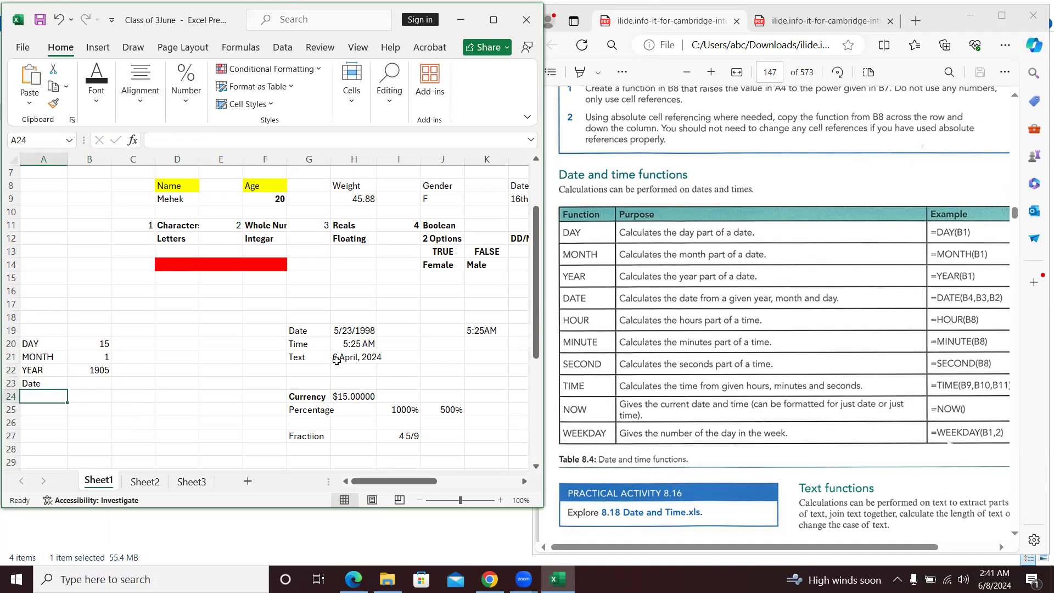
# Label cell A24 Hours and enter =HOUR(H20) in B24 to extract the hour from the time cell
pyautogui.write('Hours')
pyautogui.press('Tab')
pyautogui.write('=HOUR(')
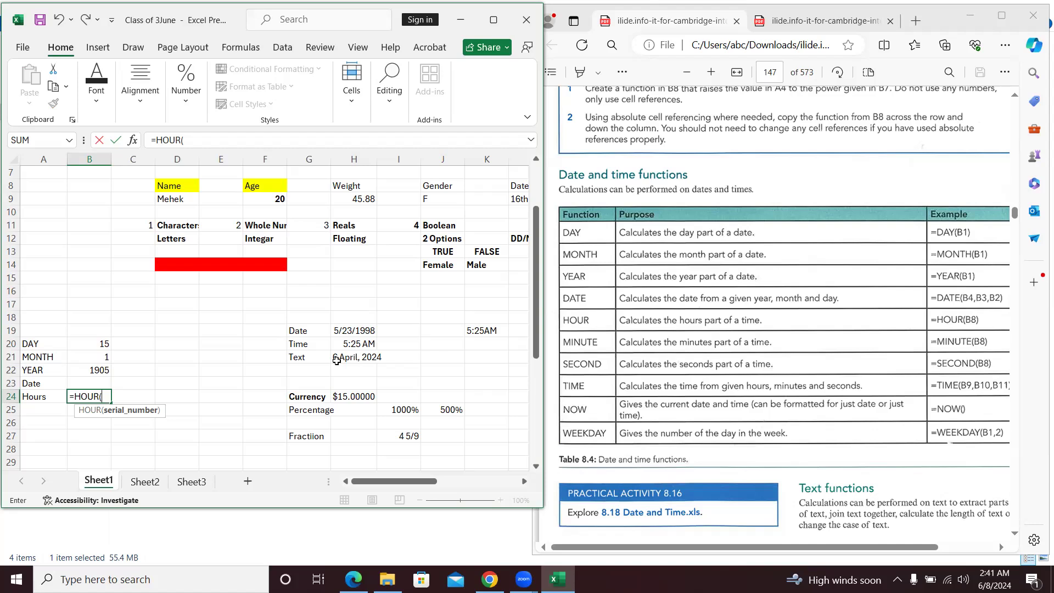
pyautogui.click(362, 342)
pyautogui.press('Return')
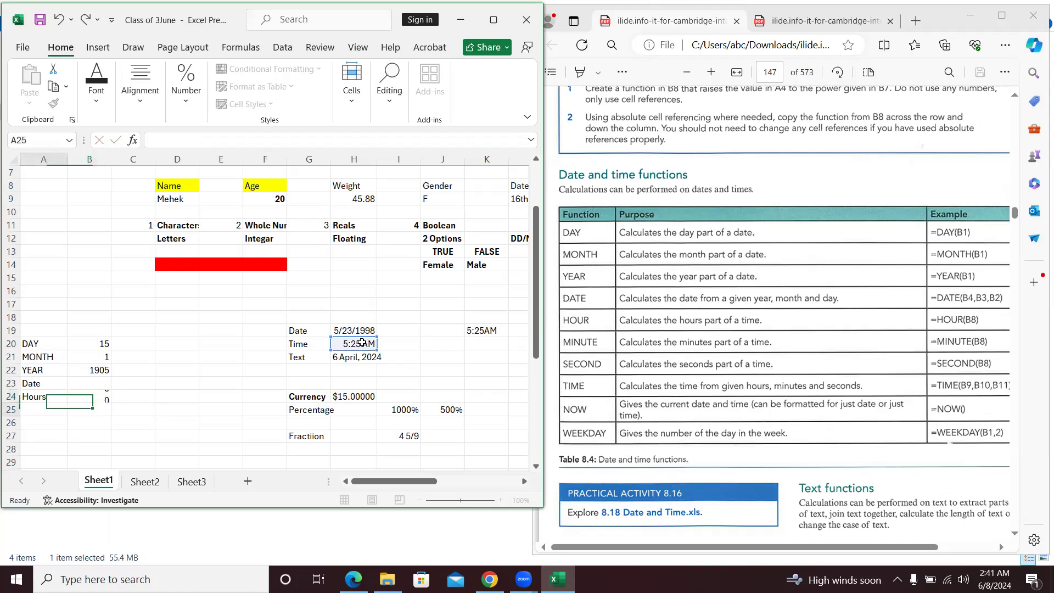
pyautogui.press('Up')
pyautogui.press('Right')
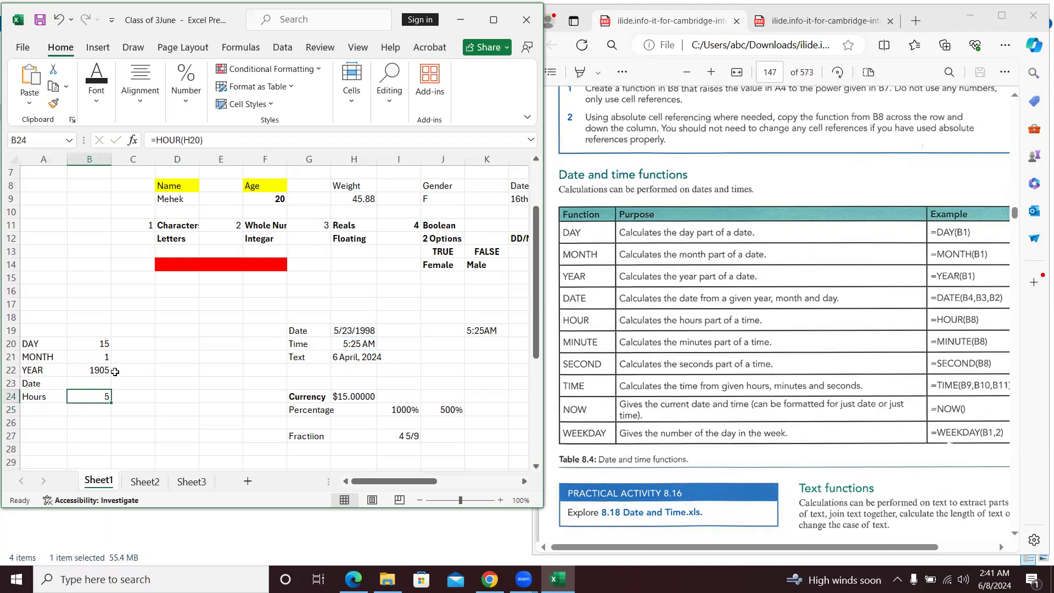
# Label cell A25 Minutes, beneath the Hours label
pyautogui.press('Left')
pyautogui.press('Down')
pyautogui.write('M')
pyautogui.press('Tab')
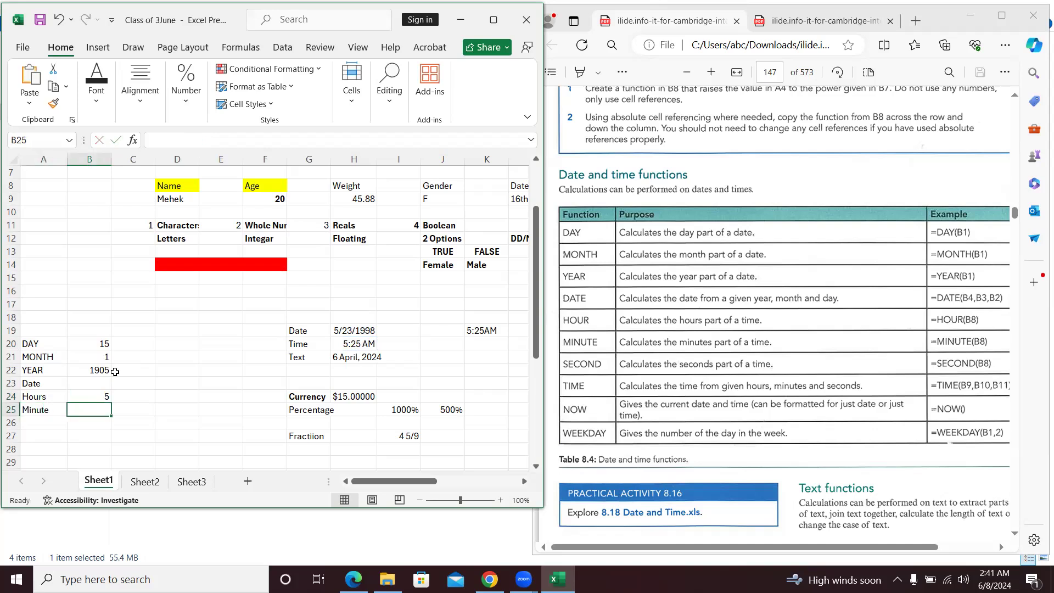
pyautogui.press('Left')
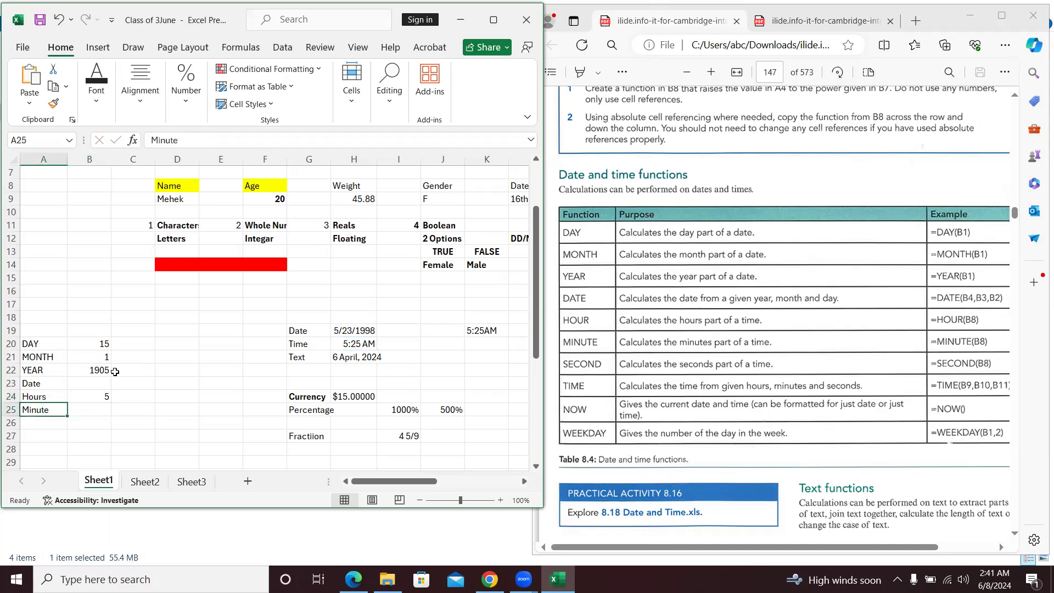
pyautogui.click(192, 142)
pyautogui.write('s')
# Enter =MINUTE(H20) in B25 to extract the minutes from the time cell
pyautogui.press('Tab')
pyautogui.write('=M')
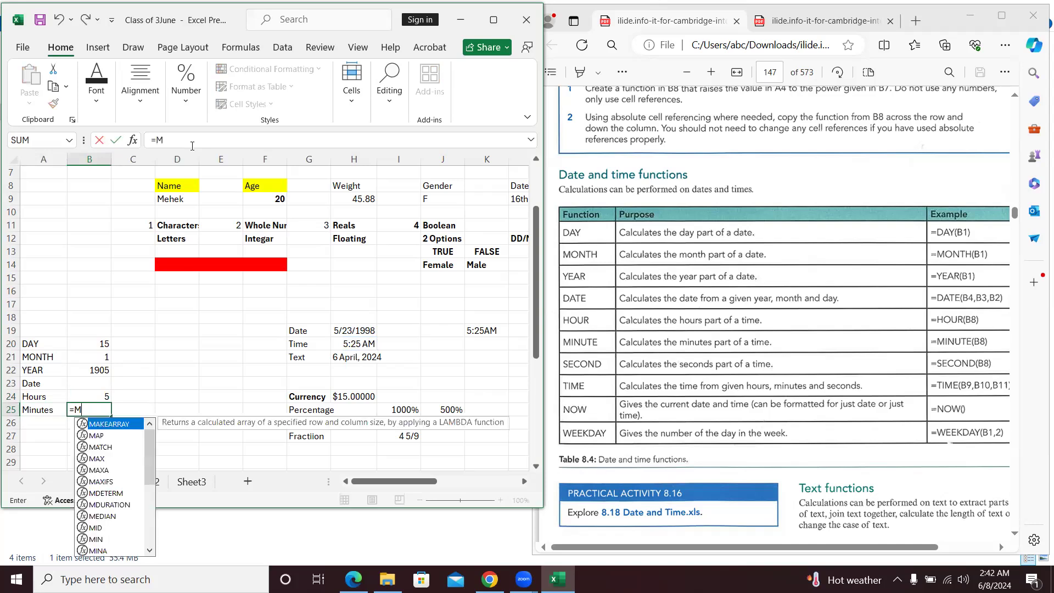
pyautogui.write('inute')
pyautogui.press('Tab')
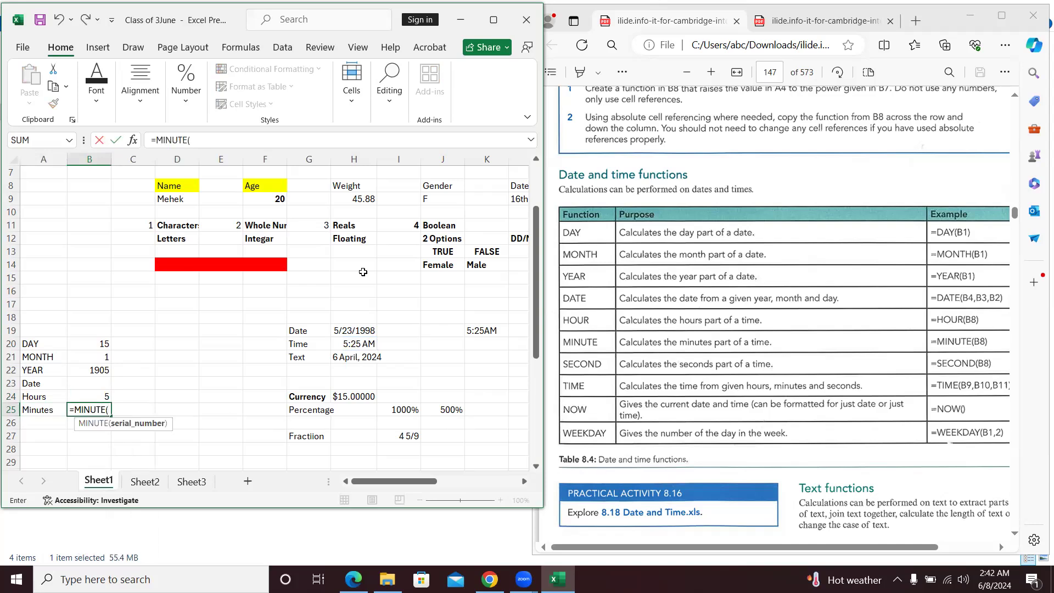
pyautogui.click(351, 343)
pyautogui.press('Return')
pyautogui.press('Up')
pyautogui.press('Right')
# Label cell A26 Seconds and enter =Second in B26 without an argument
pyautogui.press('Down')
pyautogui.press('Left')
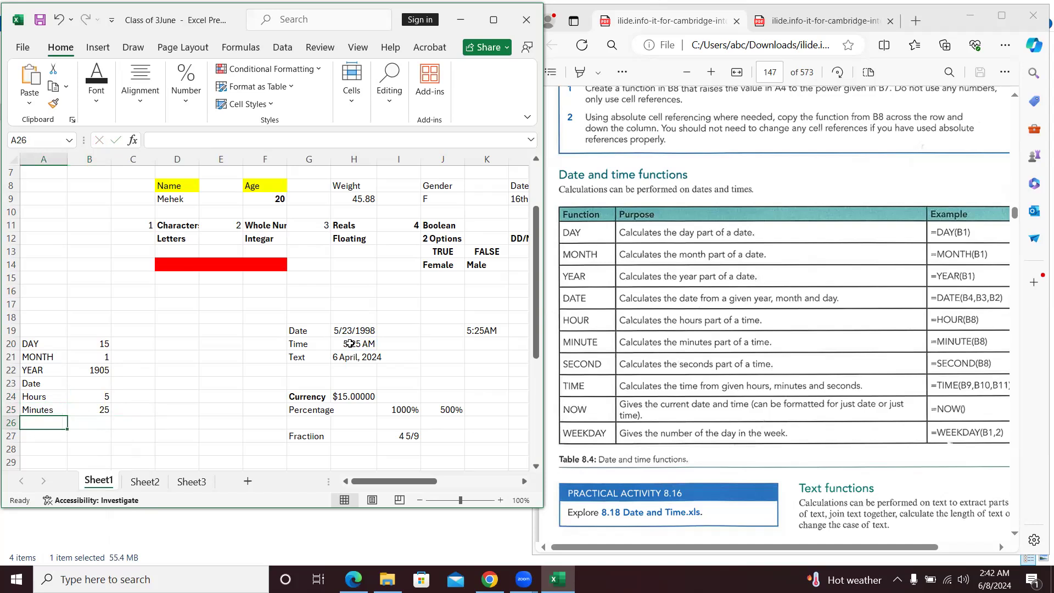
pyautogui.write('Seconds')
pyautogui.press('Tab')
pyautogui.write('=')
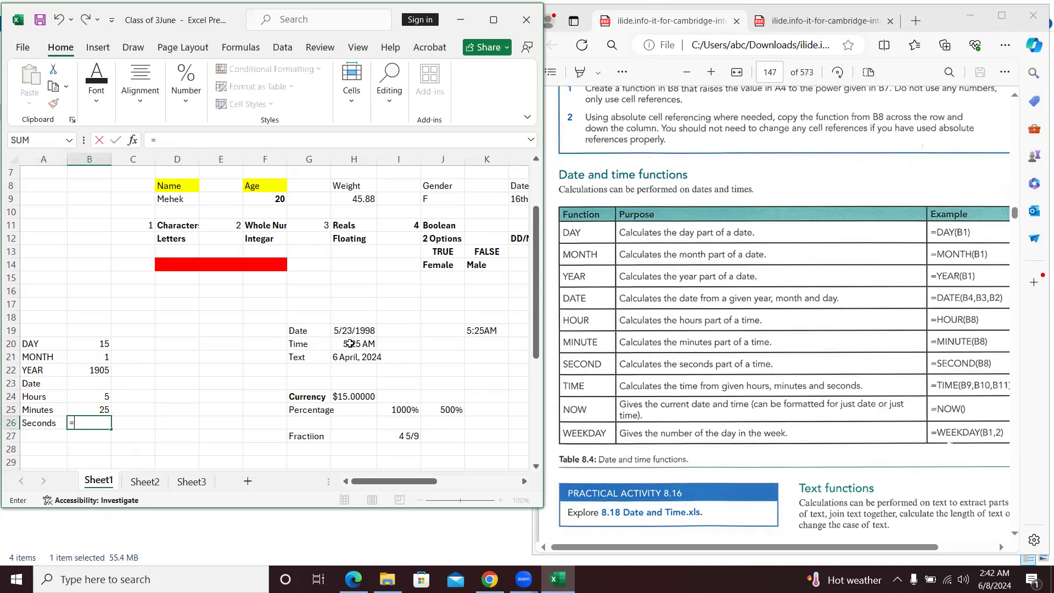
pyautogui.write('Second')
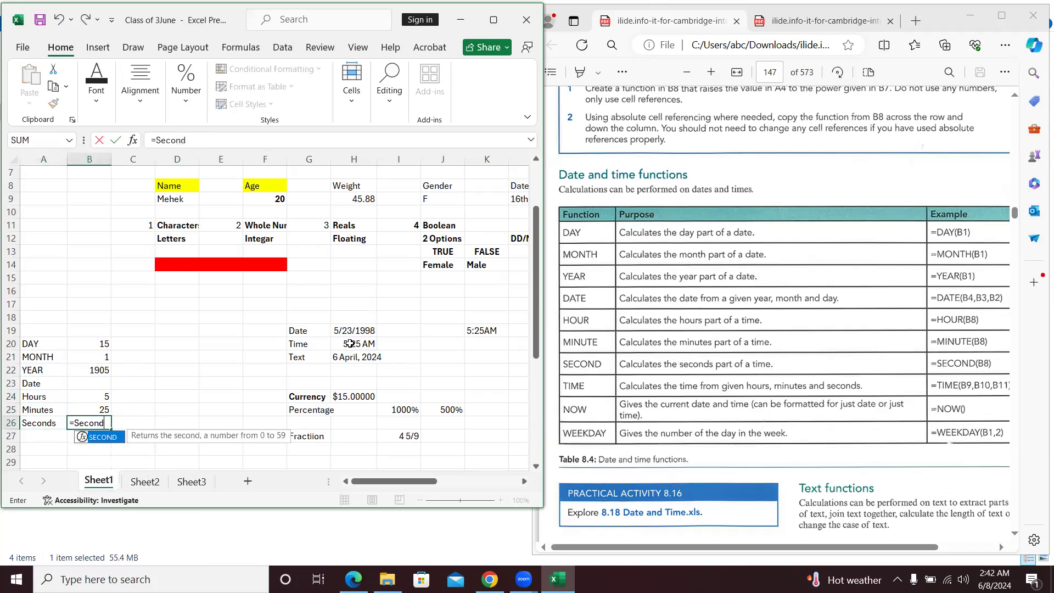
pyautogui.press('Return')
pyautogui.press('Up')
pyautogui.press('Right')
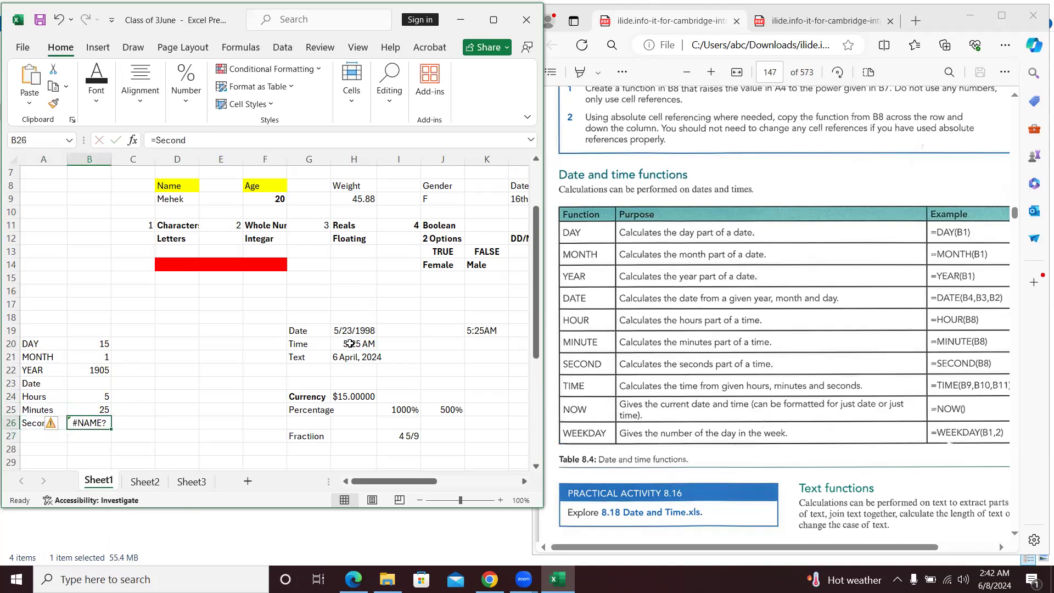
# Correct the formula in B26 to =SECOND(H20) so that it references the time cell
pyautogui.press('F2')
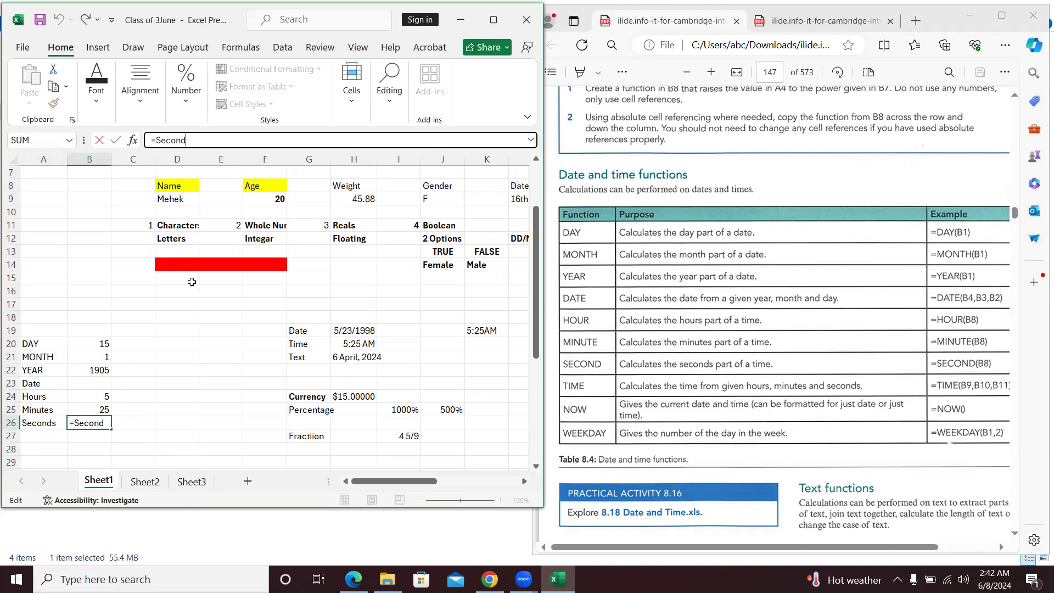
pyautogui.press('BackSpace')
pyautogui.write('d')
pyautogui.press('Tab')
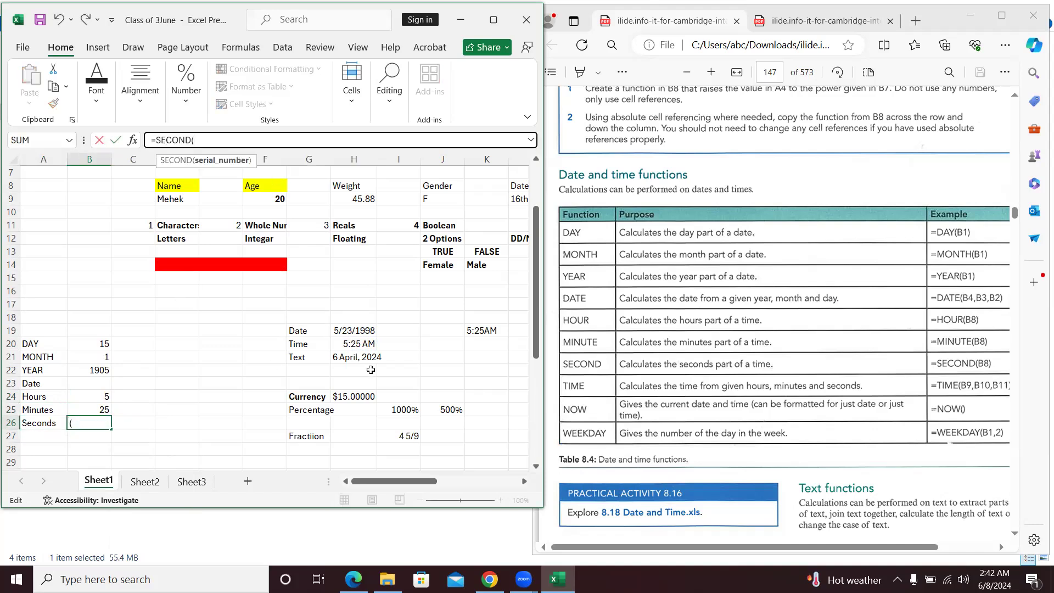
pyautogui.click(362, 349)
pyautogui.write(')')
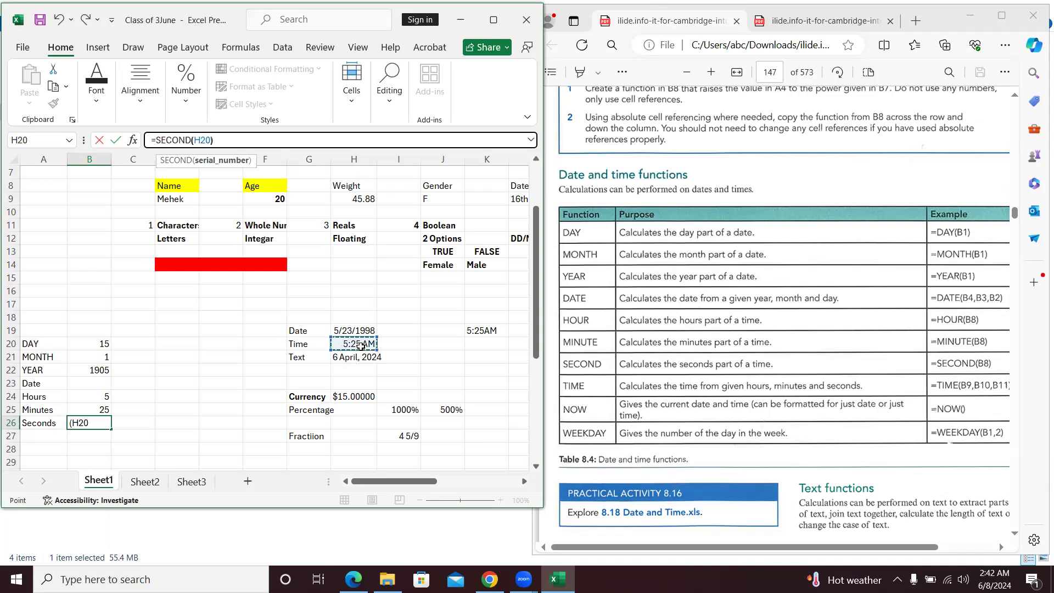
pyautogui.press('Return')
# Label cell A27 Time, beneath the Seconds label
pyautogui.press('Left')
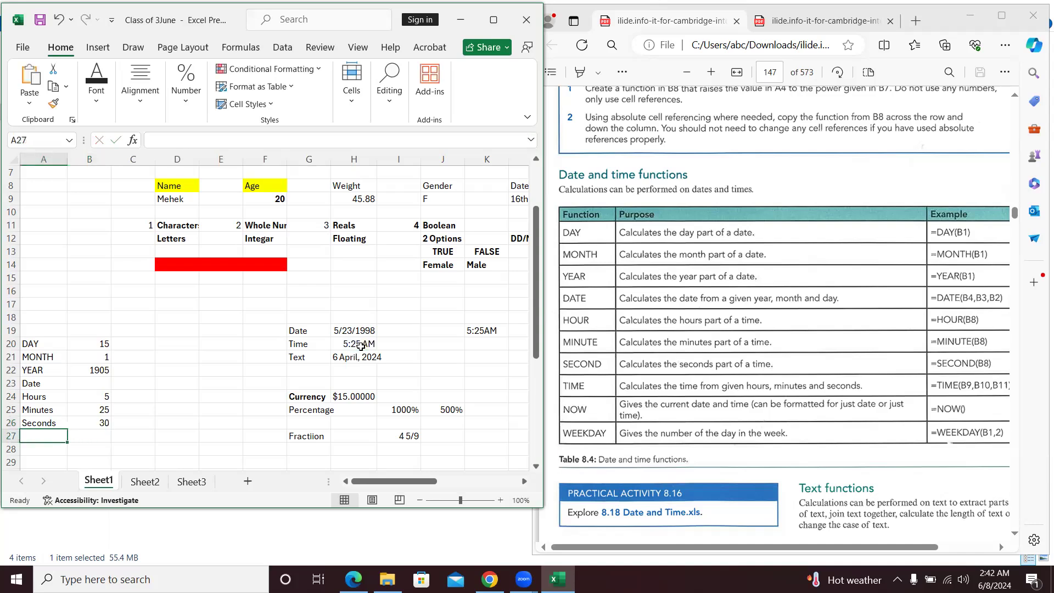
pyautogui.write('Time')
pyautogui.press('Right')
# Try to enter =TIME(H20) in B27 with the time cell as its only argument
pyautogui.write('=Time')
pyautogui.press('Tab')
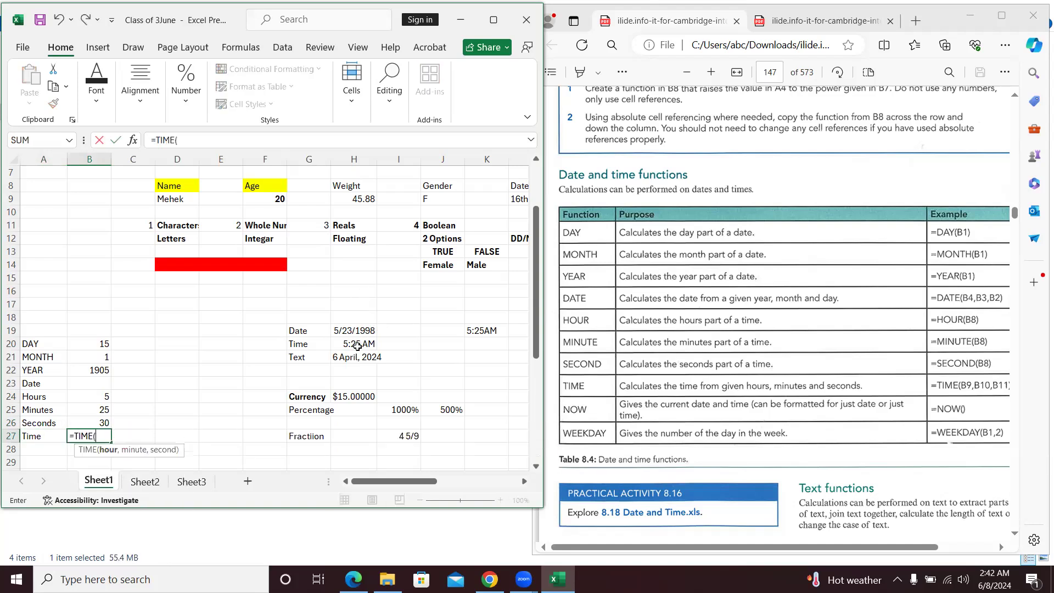
pyautogui.click(358, 347)
pyautogui.write(')')
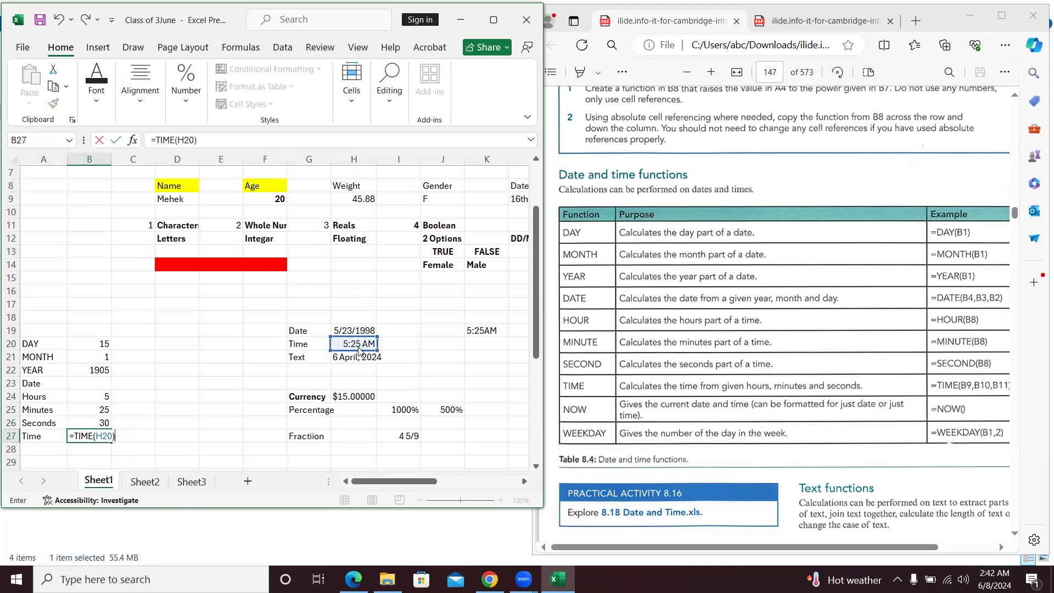
pyautogui.press('Return')
pyautogui.press('Escape')
pyautogui.press('Escape')
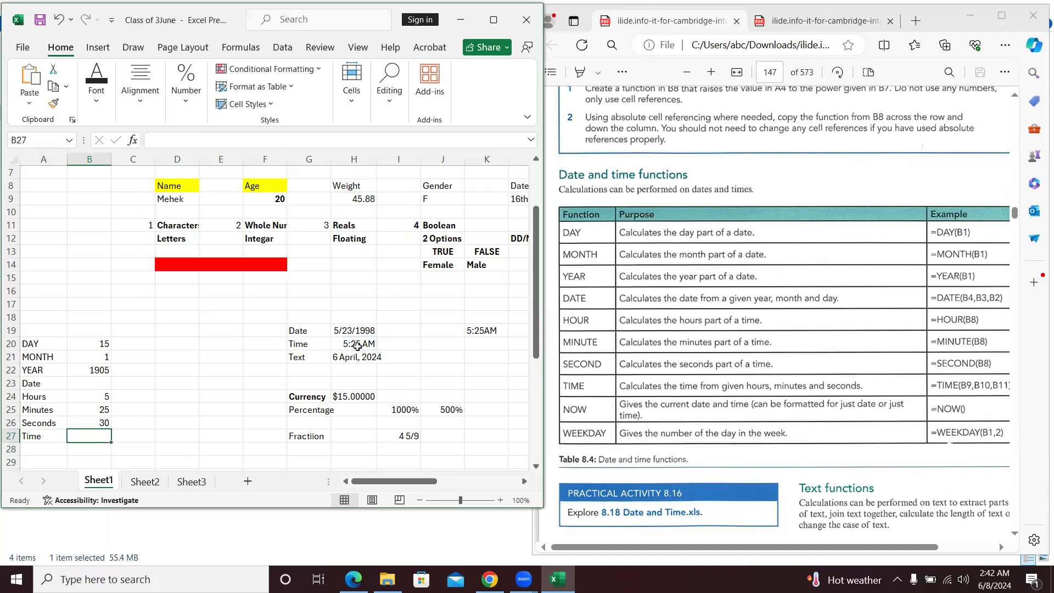
# Label cell A28 Now and try the formula =NOW(H19) in B28
pyautogui.press('Return')
pyautogui.write('Now')
pyautogui.press('Tab')
pyautogui.write('=Now')
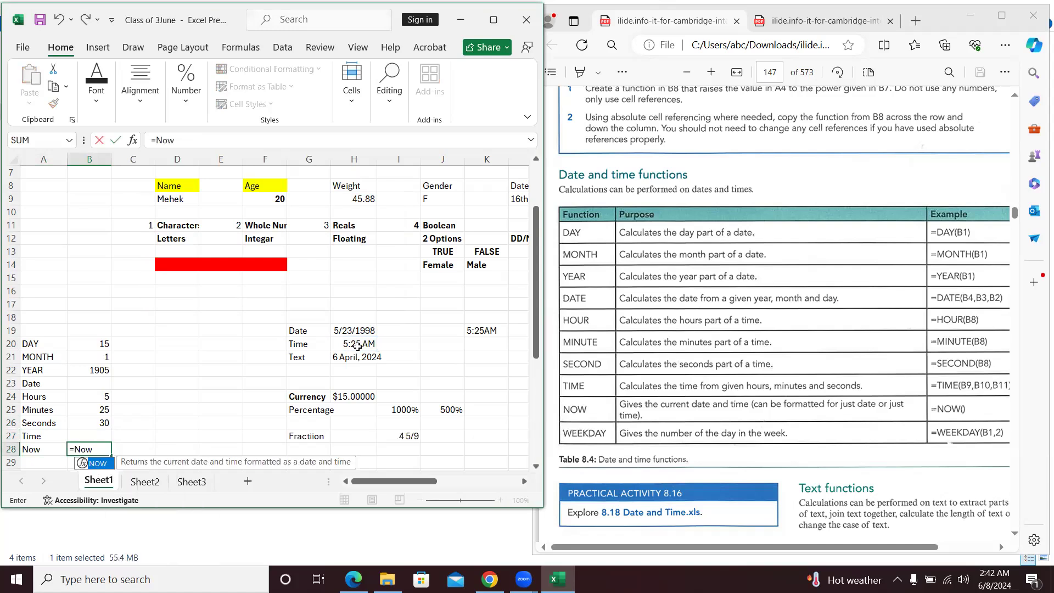
pyautogui.press('Tab')
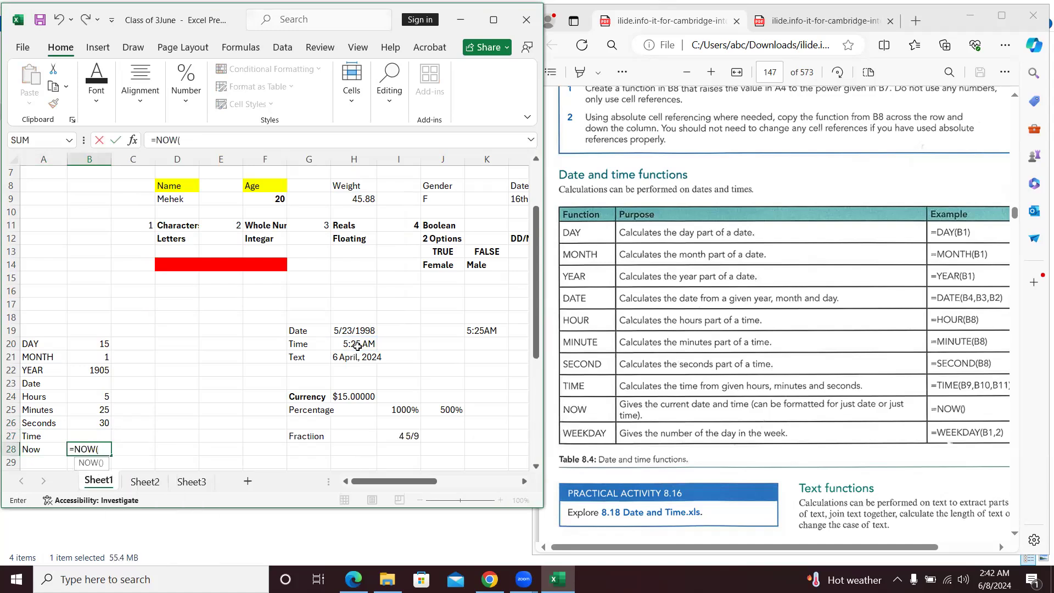
pyautogui.click(358, 346)
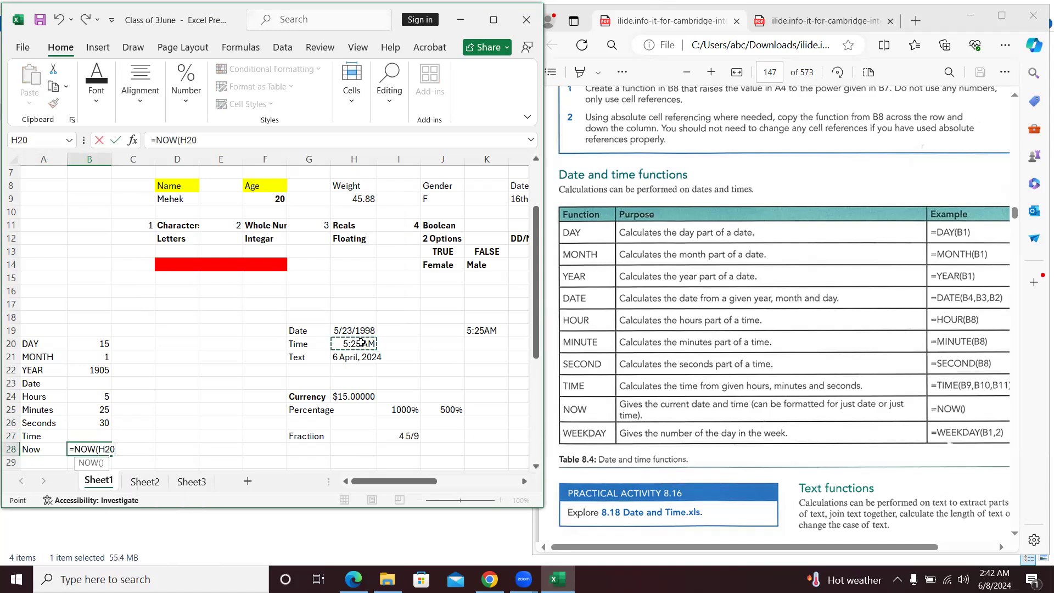
pyautogui.click(370, 332)
pyautogui.write(')')
pyautogui.press('Return')
pyautogui.press('Return')
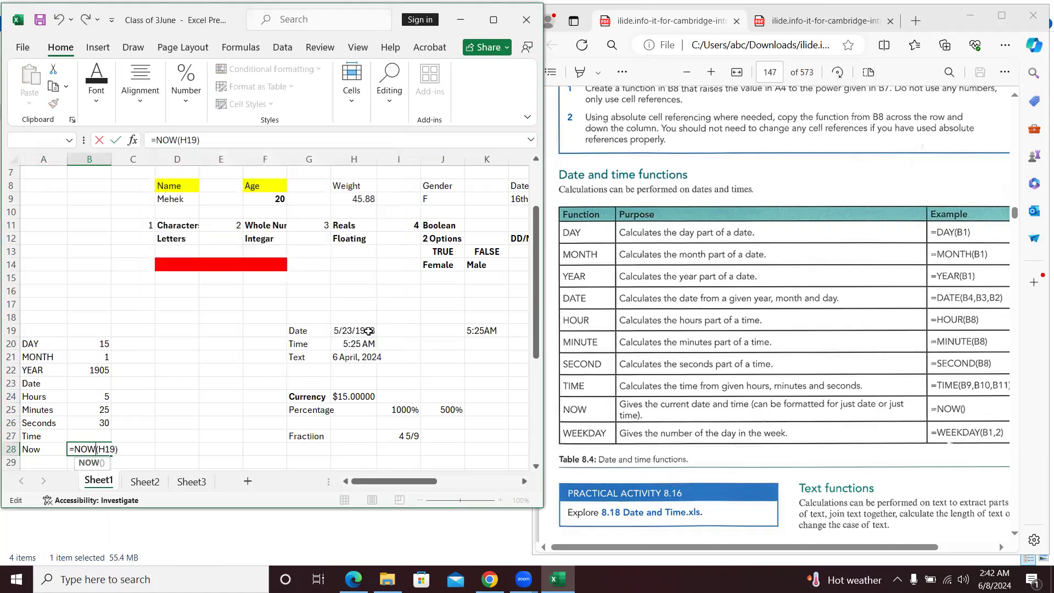
# Remove the cell reference from the formula in B28 so that it reads =NOW()
pyautogui.press('BackSpace')
pyautogui.press('BackSpace')
pyautogui.press('BackSpace')
pyautogui.press('Return')
pyautogui.press('Up')
pyautogui.press('Right')
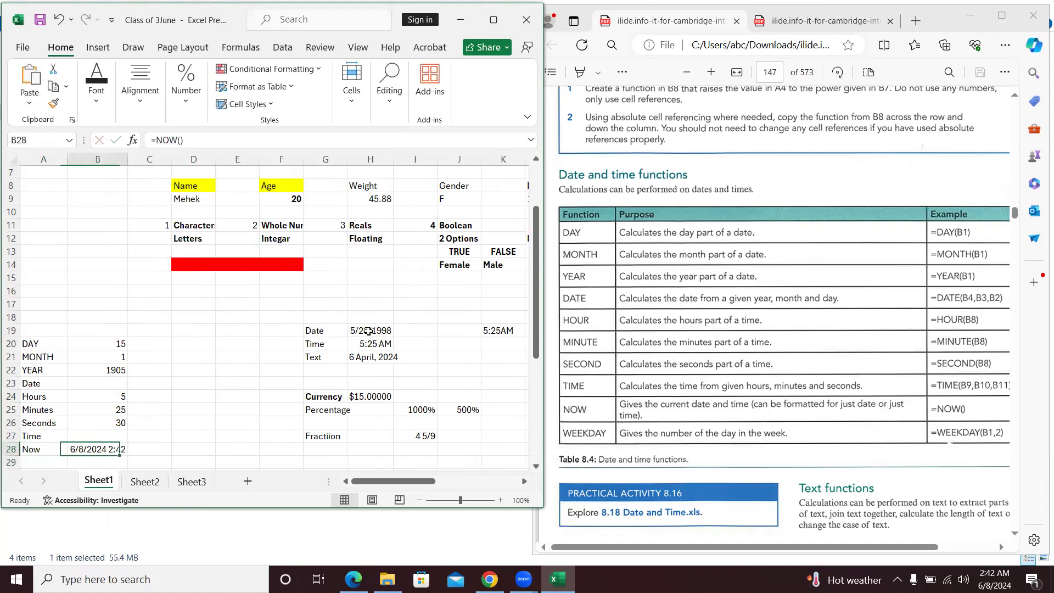
# Label cell A29 Weekdays and enter =WEEKDAY(H21) in B29, referencing the text date cell
pyautogui.press('Down')
pyautogui.press('Left')
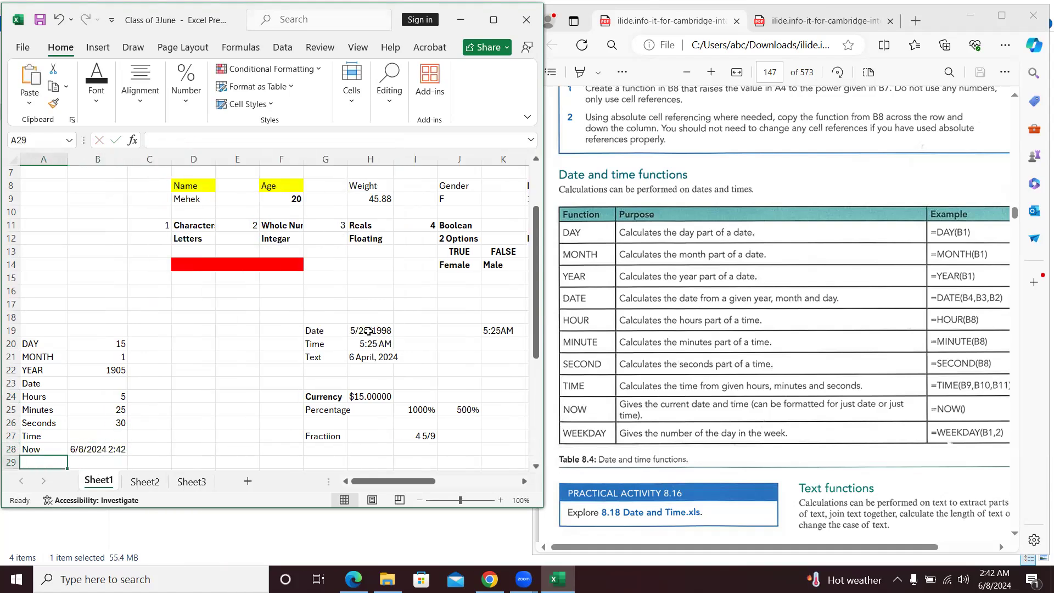
pyautogui.write('Weekdays')
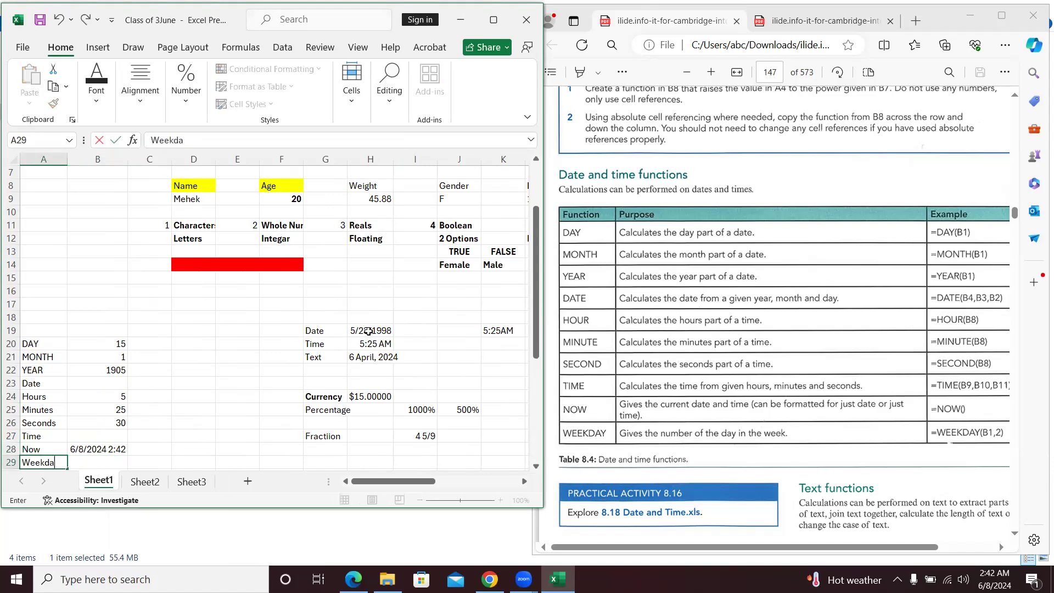
pyautogui.press('Tab')
pyautogui.write('=')
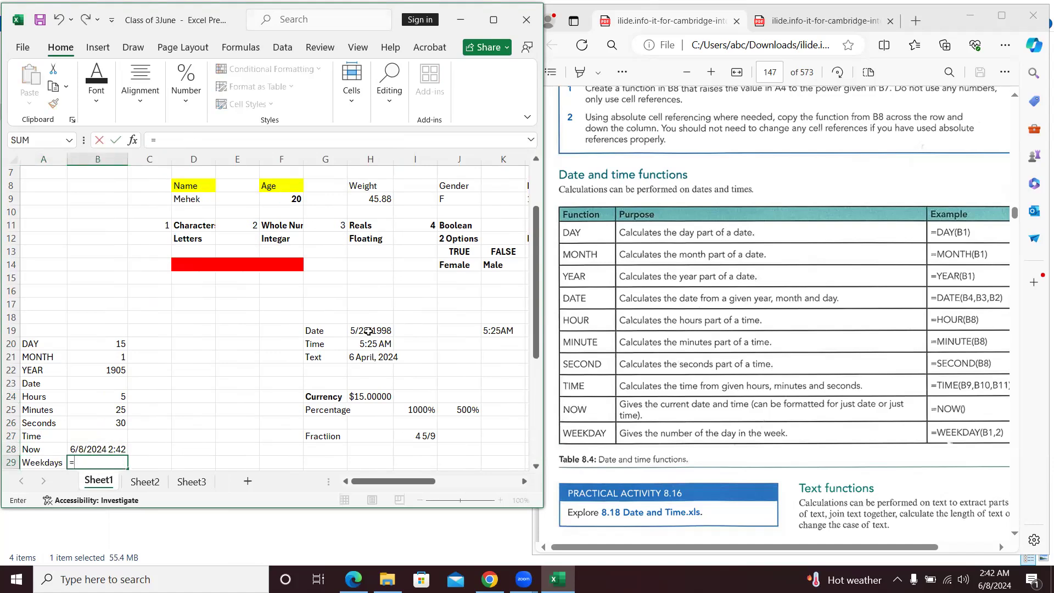
pyautogui.write('Week')
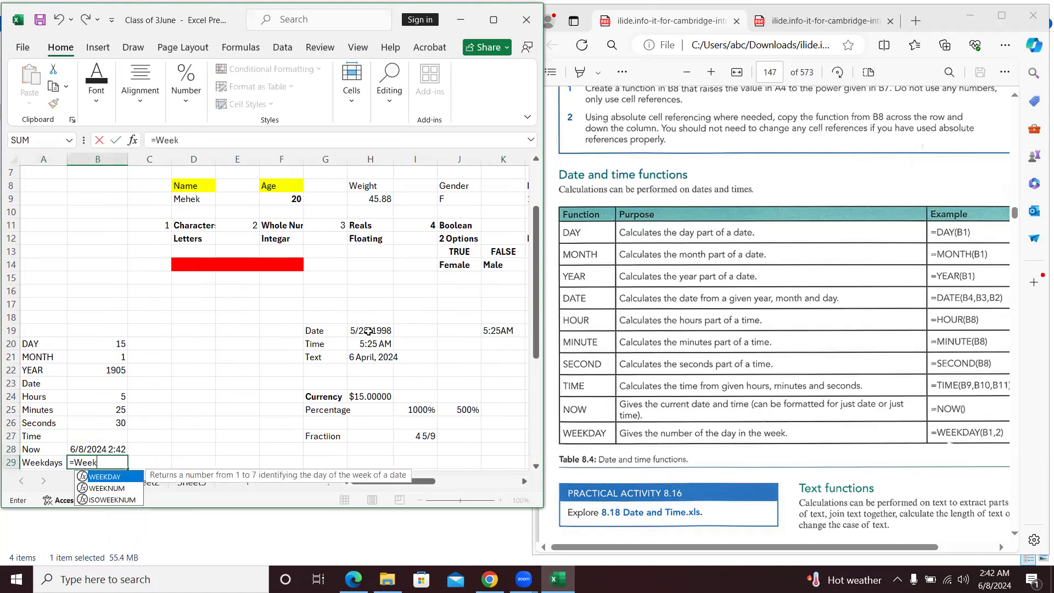
pyautogui.press('Tab')
pyautogui.click(380, 345)
pyautogui.click(385, 356)
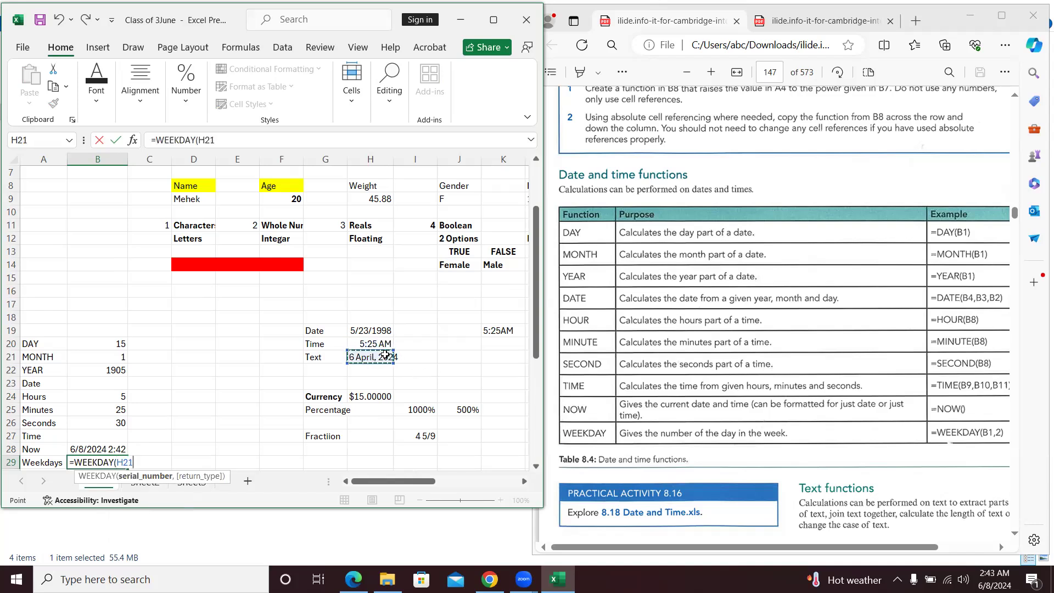
pyautogui.press('Return')
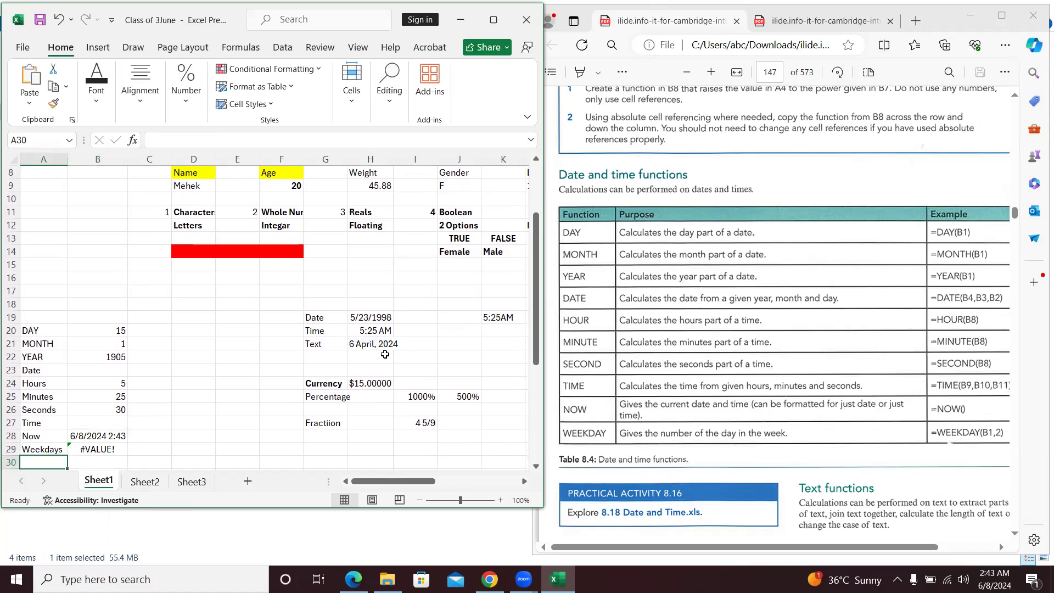
pyautogui.press('Up')
pyautogui.press('Right')
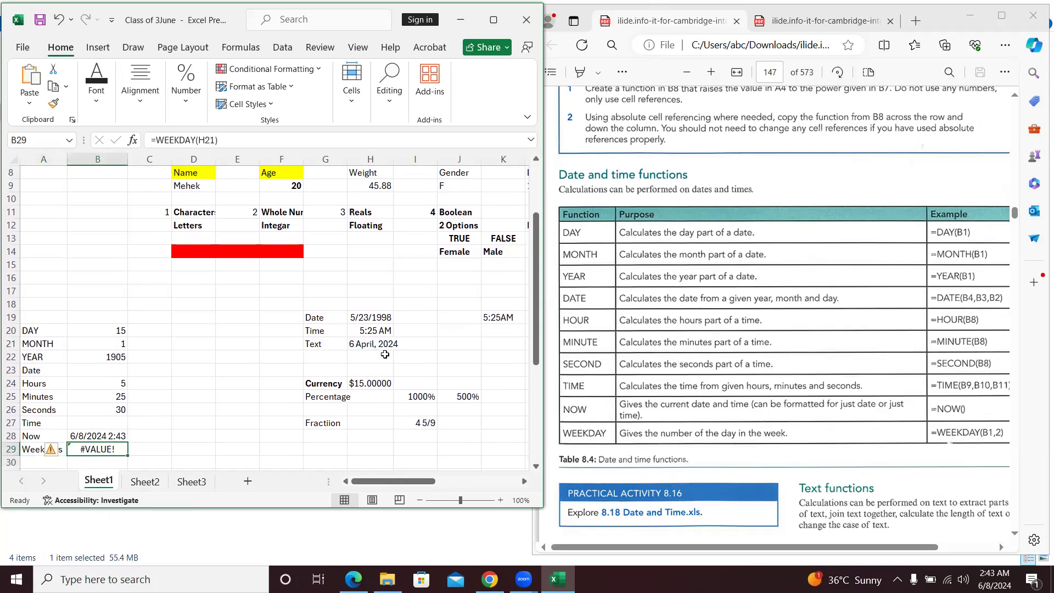
# Change the cell reference in B29 to the time cell so that the formula reads =WEEKDAY(H20)
pyautogui.click(223, 146)
pyautogui.click(380, 329)
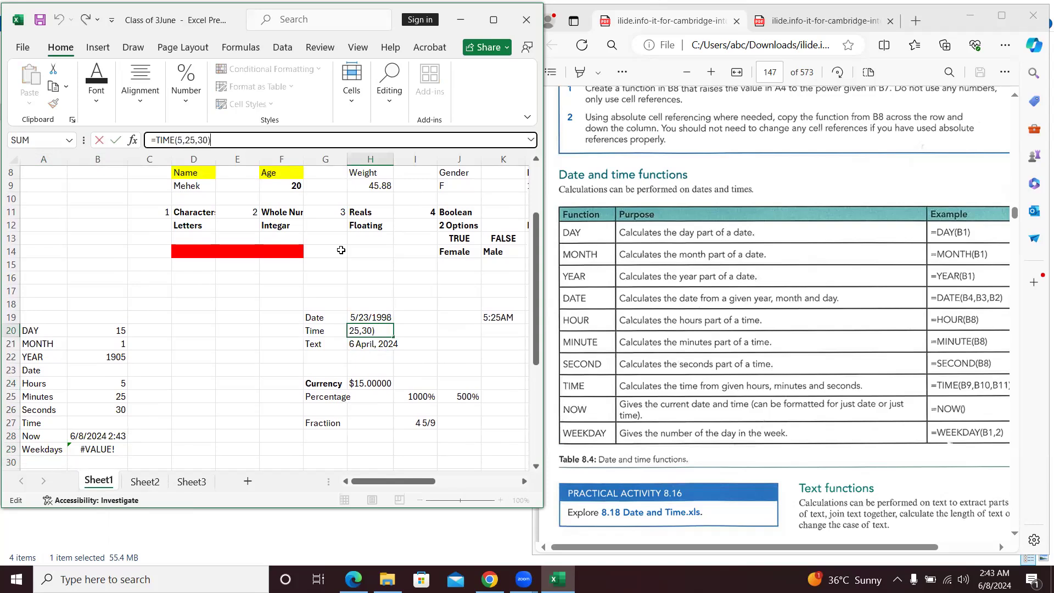
pyautogui.click(97, 449)
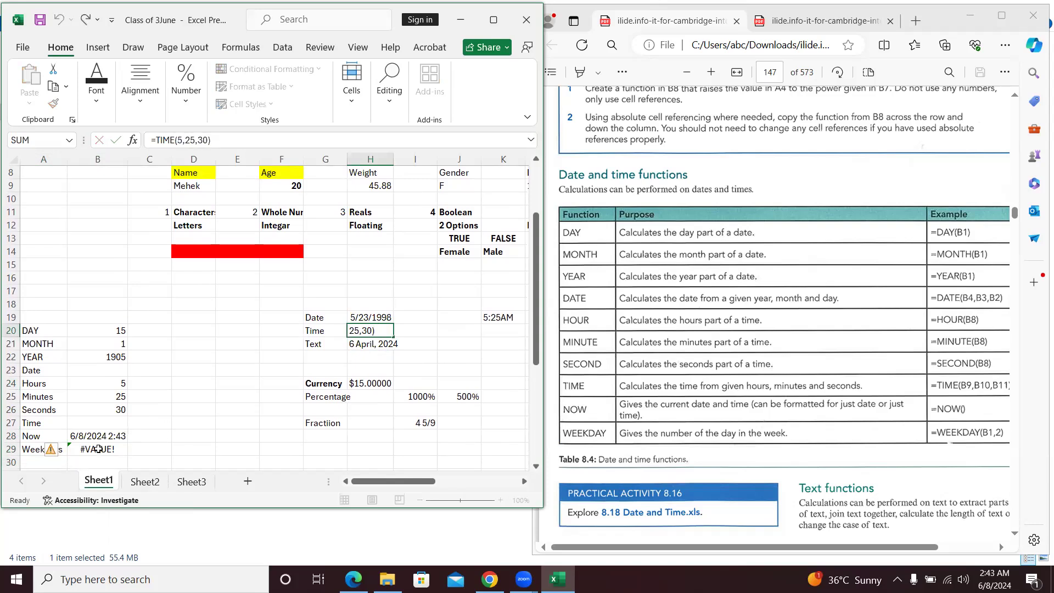
pyautogui.click(211, 140)
pyautogui.press('BackSpace')
pyautogui.write('0')
pyautogui.press('Return')
# Review the function formulas in column B from the Weekdays row up to the MONTH row
pyautogui.press('Up')
pyautogui.press('Up')
pyautogui.press('Up')
pyautogui.press('Up')
pyautogui.press('Up')
pyautogui.press('Up')
pyautogui.press('Up')
pyautogui.press('Up')
pyautogui.press('Up')
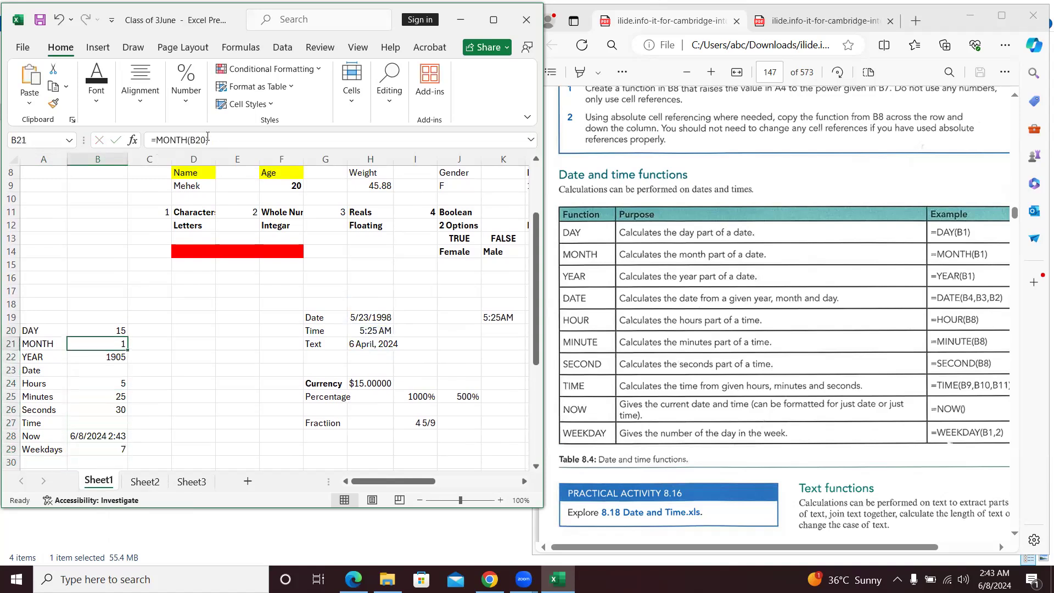
# Switch to the coursebook PDF and move on to the Text functions table on page 148
pyautogui.click(722, 279)
pyautogui.scroll(-6, 723, 279)
pyautogui.scroll(-5, 722, 280)
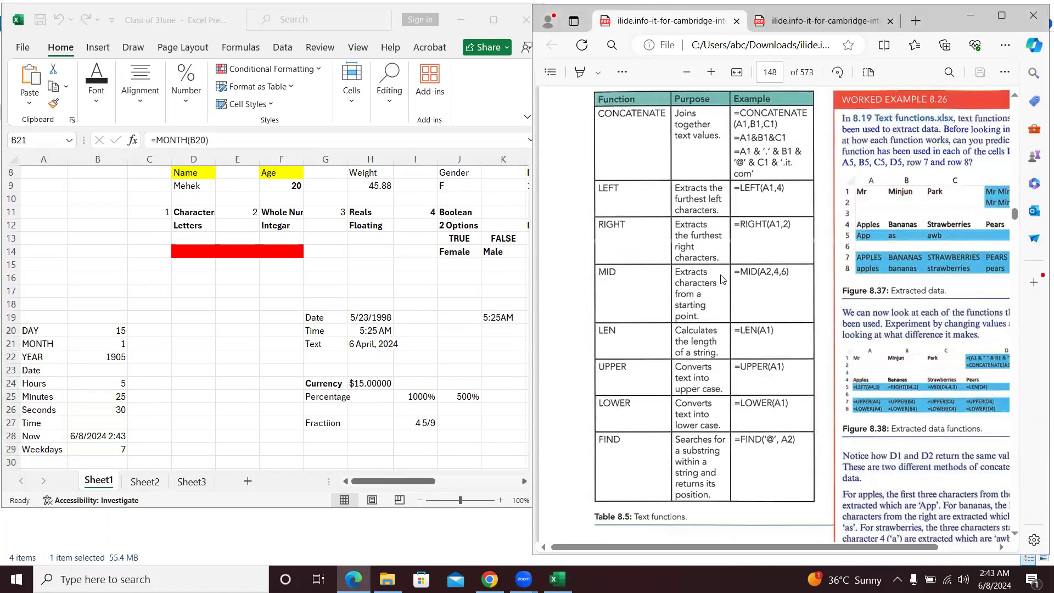
# Switch back to Excel with the workbook window maximized, and check Sheet2 before returning to Sheet1
pyautogui.click(489, 29)
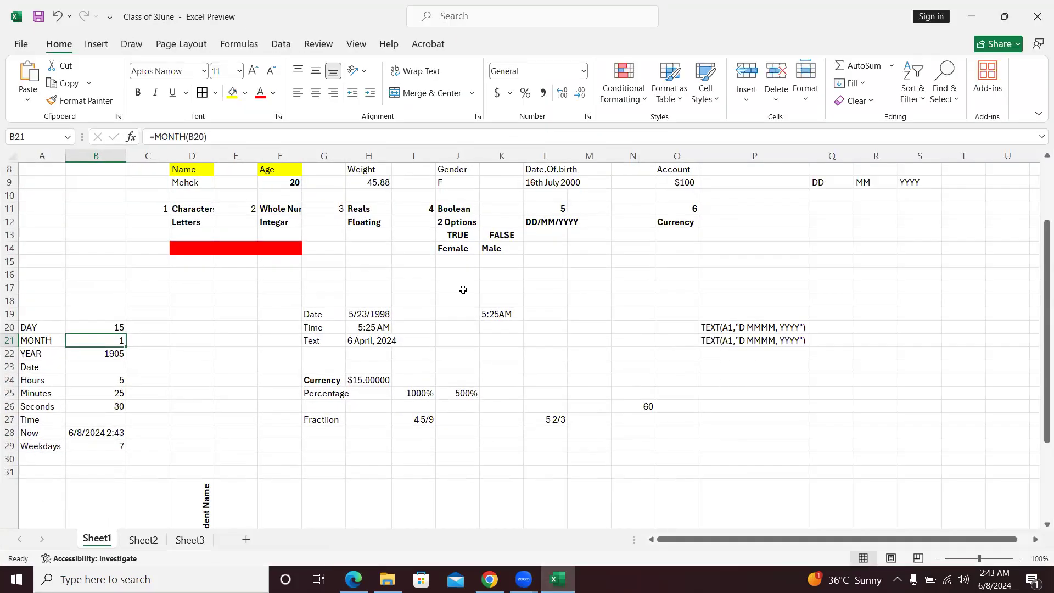
pyautogui.click(462, 289)
pyautogui.click(143, 540)
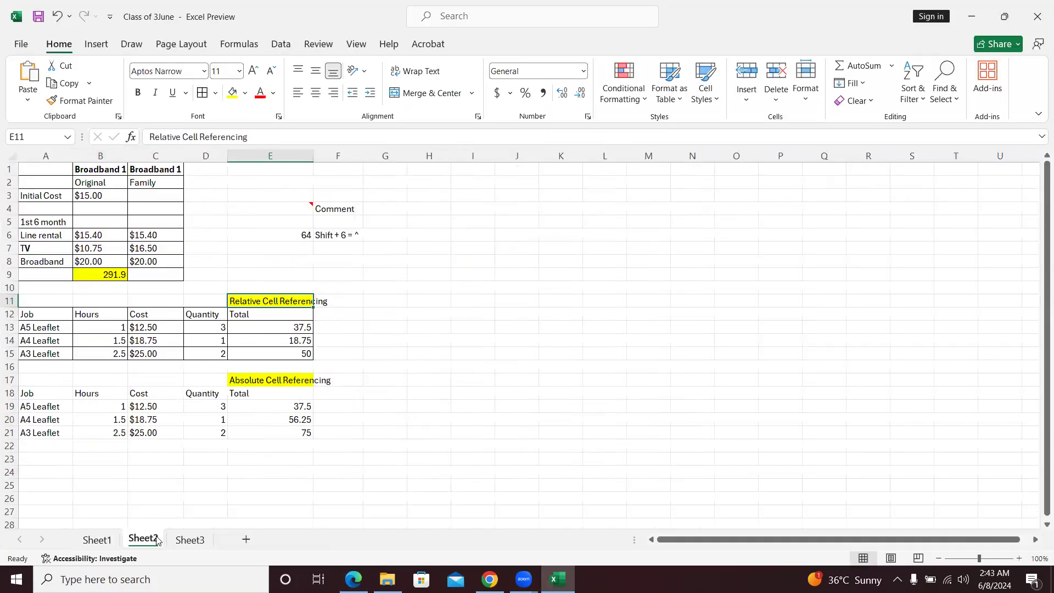
pyautogui.click(103, 543)
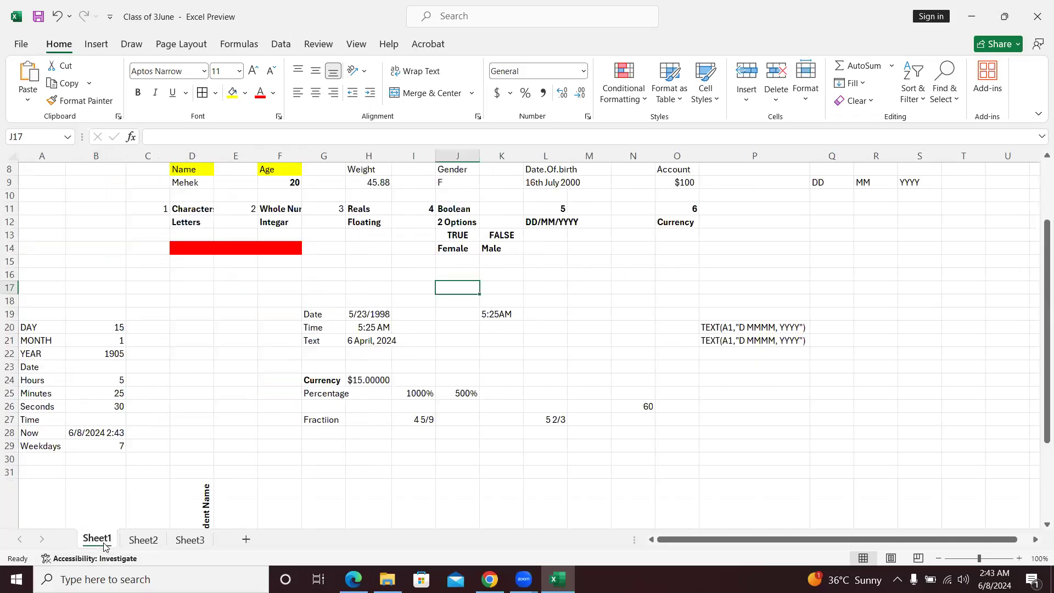
# Apply all borders to the date and time function table in A20:B29 on Sheet1
pyautogui.click(44, 329)
pyautogui.hotkey('shift', 'Right')
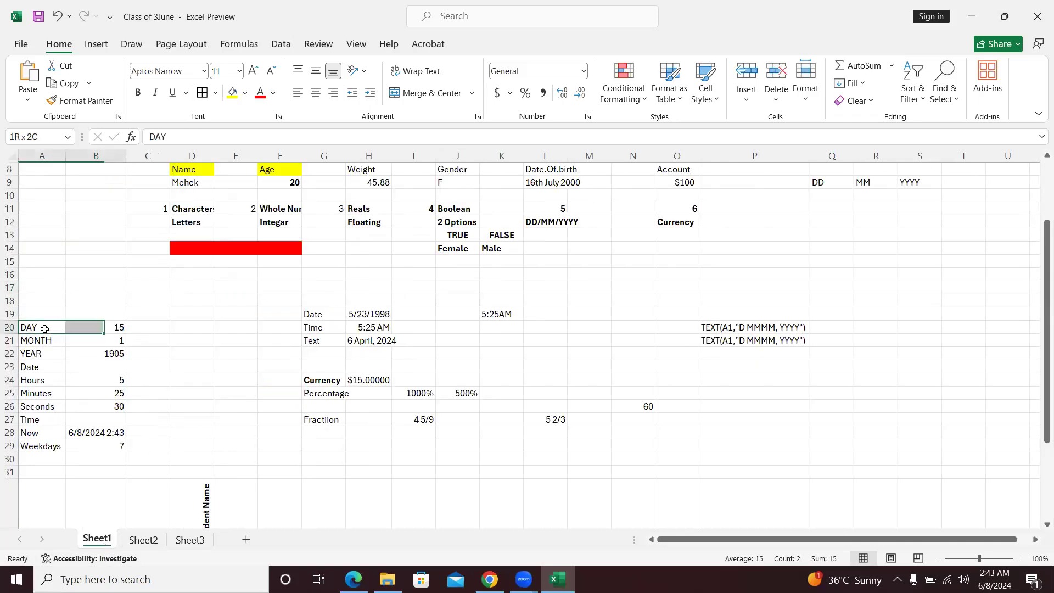
pyautogui.hotkey('shift', 'Down')
pyautogui.hotkey('shift', 'Down')
pyautogui.hotkey('shift', 'Down')
pyautogui.hotkey('shift', 'Down')
pyautogui.hotkey('shift', 'Down')
pyautogui.hotkey('shift', 'Down')
pyautogui.hotkey('shift', 'Down')
pyautogui.hotkey('shift', 'Down')
pyautogui.hotkey('shift', 'Down')
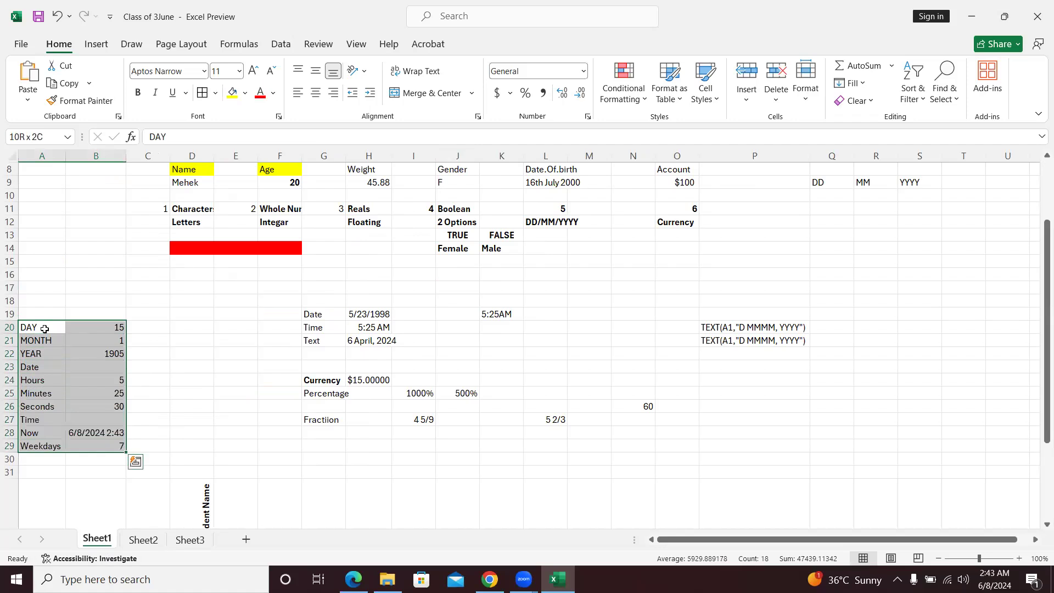
pyautogui.click(205, 92)
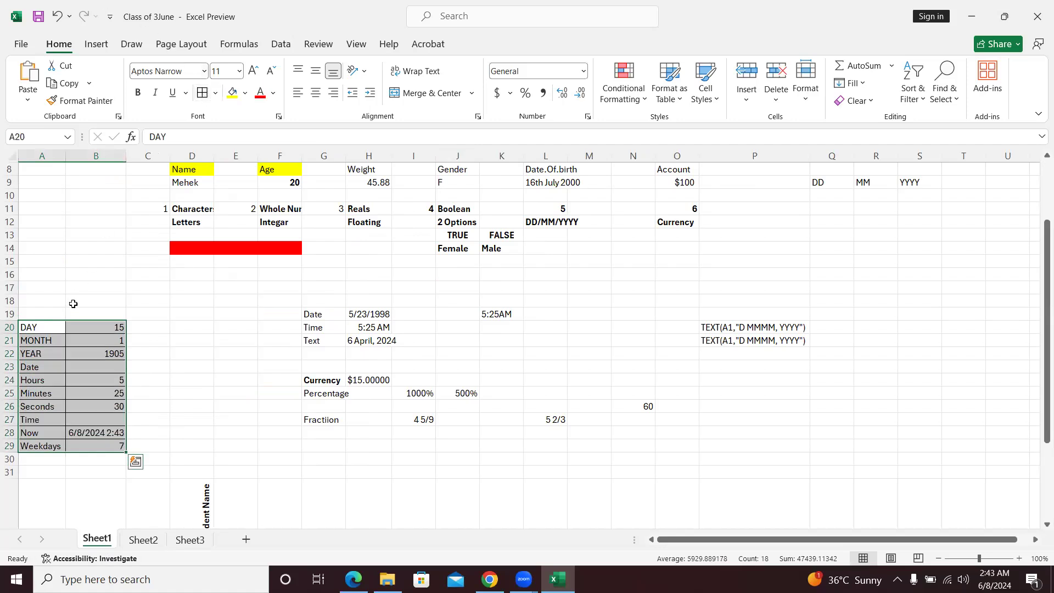
# Make the function labels in A20:A29, from DAY to Weekdays, bold
pyautogui.click(54, 325)
pyautogui.hotkey('shift', 'Down')
pyautogui.hotkey('shift', 'Down')
pyautogui.hotkey('shift', 'Down')
pyautogui.hotkey('shift', 'Down')
pyautogui.hotkey('shift', 'Down')
pyautogui.hotkey('shift', 'Down')
pyautogui.hotkey('shift', 'Down')
pyautogui.hotkey('shift', 'Down')
pyautogui.hotkey('shift', 'Down')
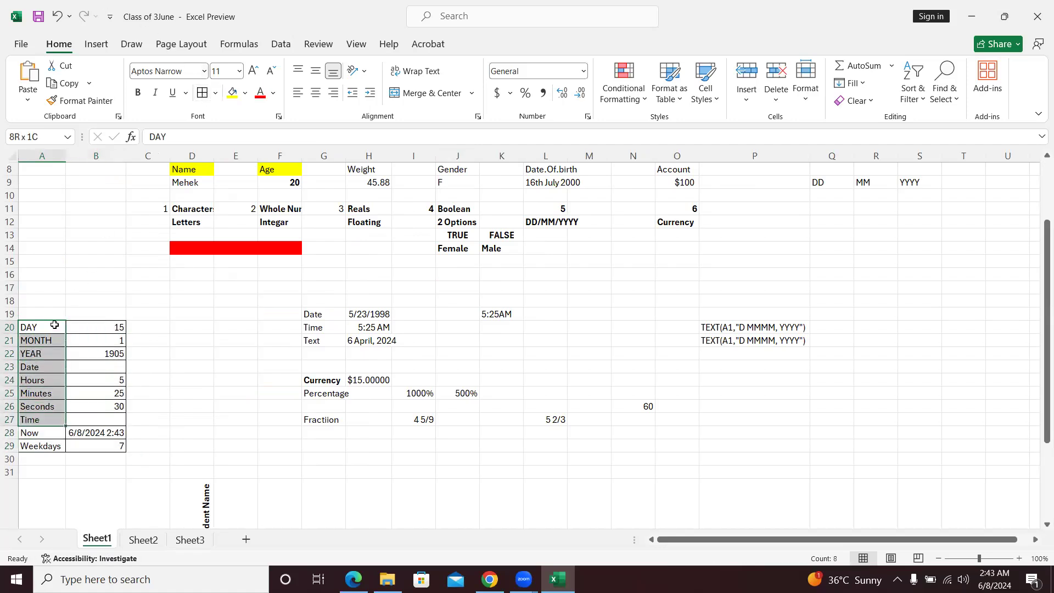
pyautogui.hotkey('ctrl', 'b')
pyautogui.press('Right')
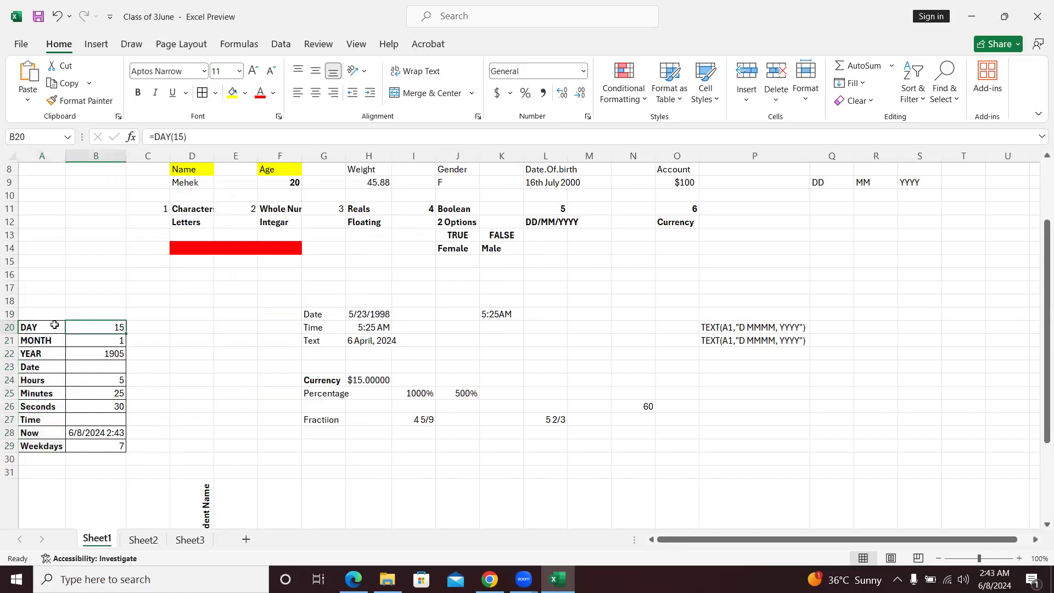
# Look over Sheet2 and the tables from the top of Sheet3, and create a new blank workbook
pyautogui.click(143, 541)
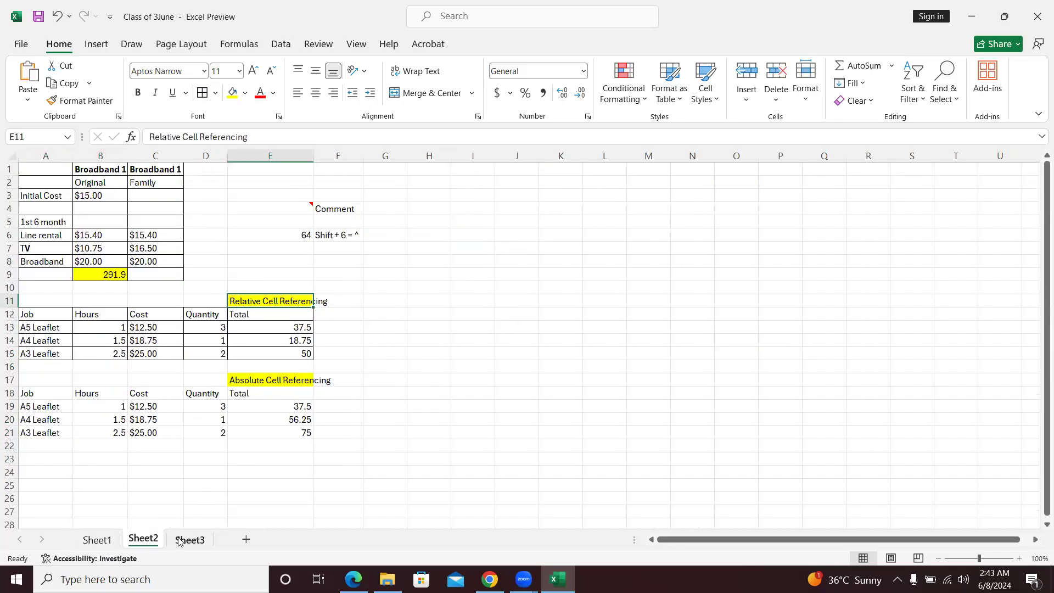
pyautogui.click(179, 541)
pyautogui.click(443, 267)
pyautogui.press('Up')
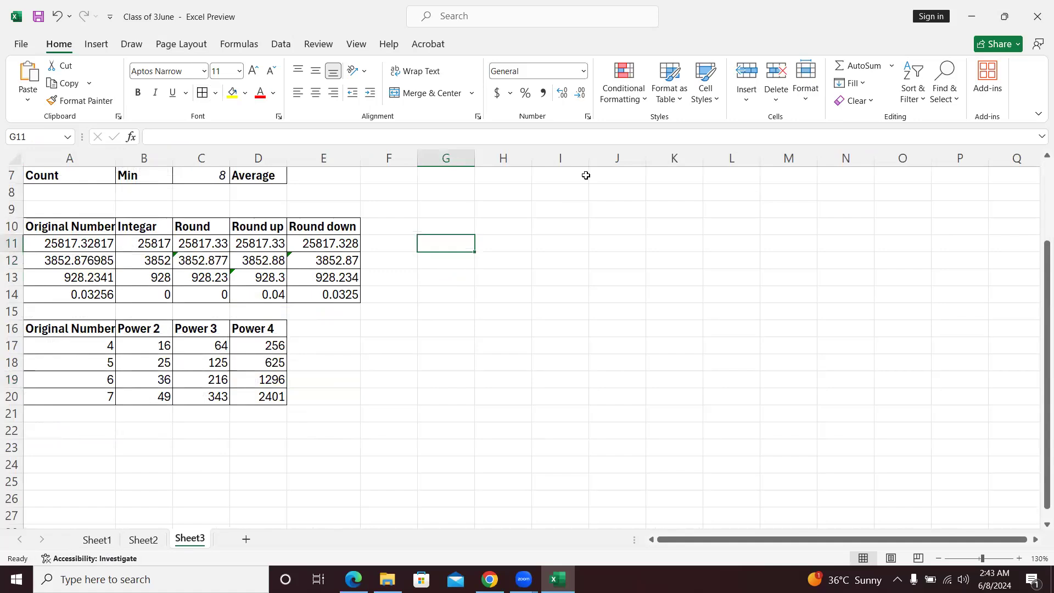
pyautogui.hotkey('ctrl', 'Up')
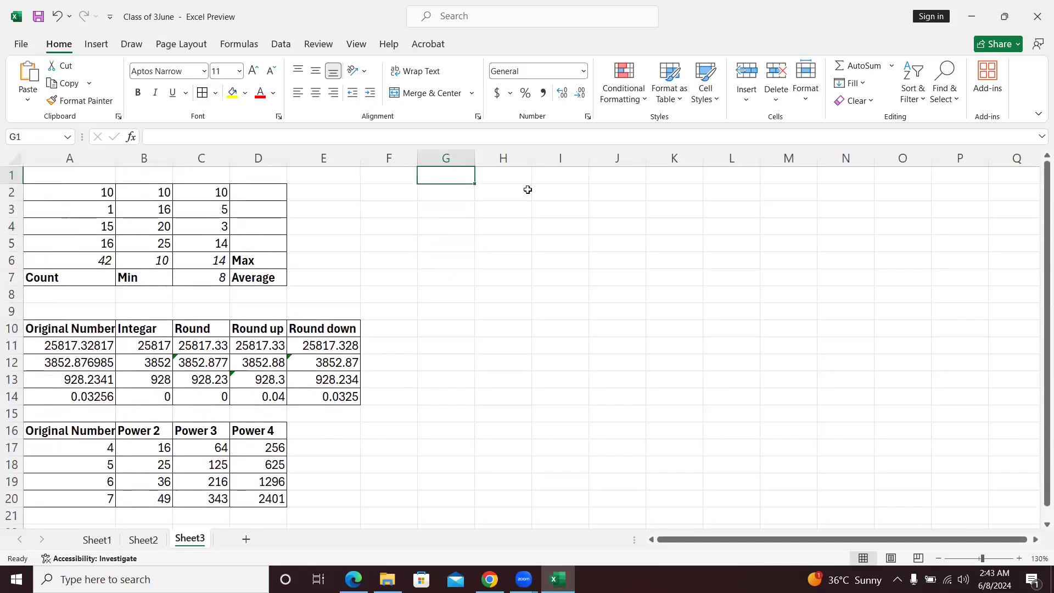
pyautogui.hotkey('ctrl', 'n')
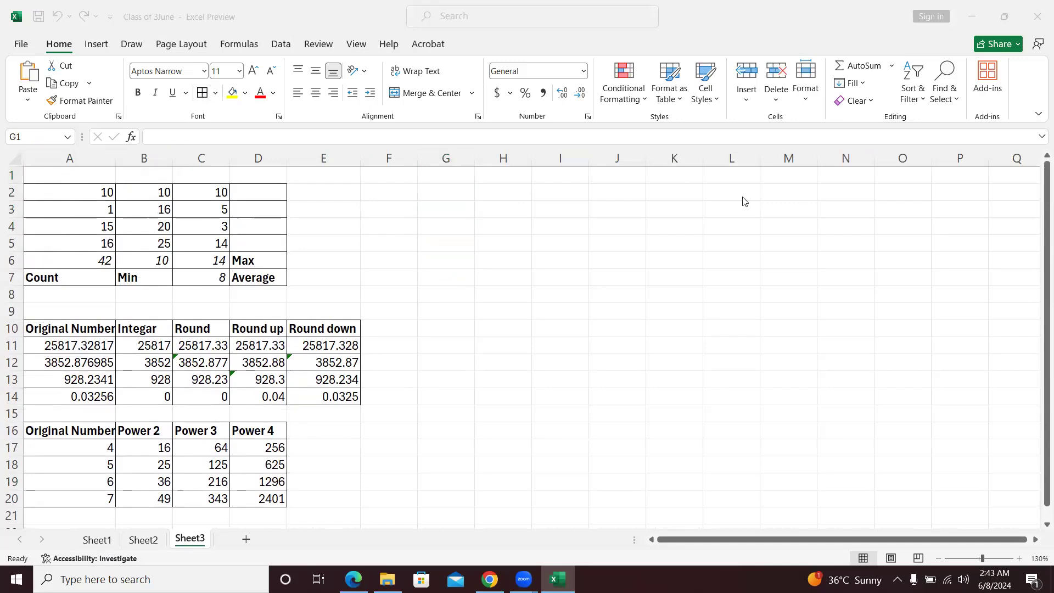